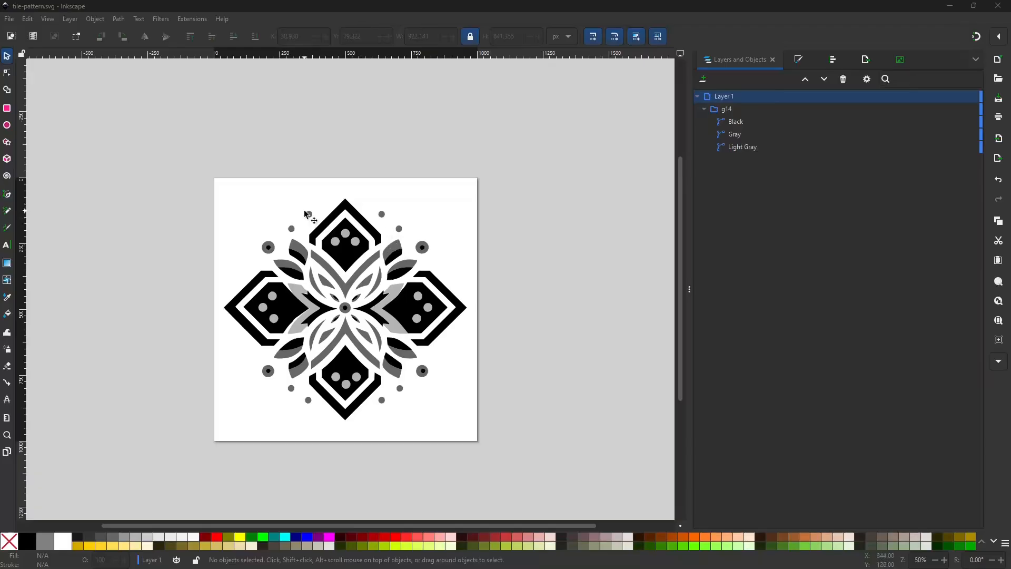
Select the tile motif group and examine its central petals and its black, gray and light gray shapes up close.
mouse_move(175, 151)
mouse_down()
mouse_move(413, 328)
mouse_move(516, 466)
mouse_up()
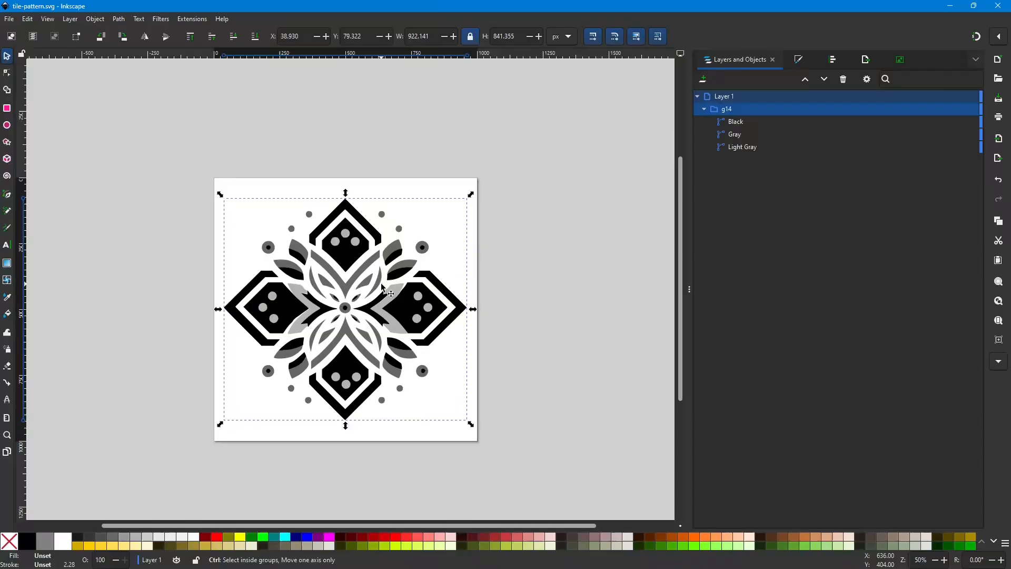
ctrl+scroll(383, 287, up, 2)
ctrl+scroll(395, 275, up, 1)
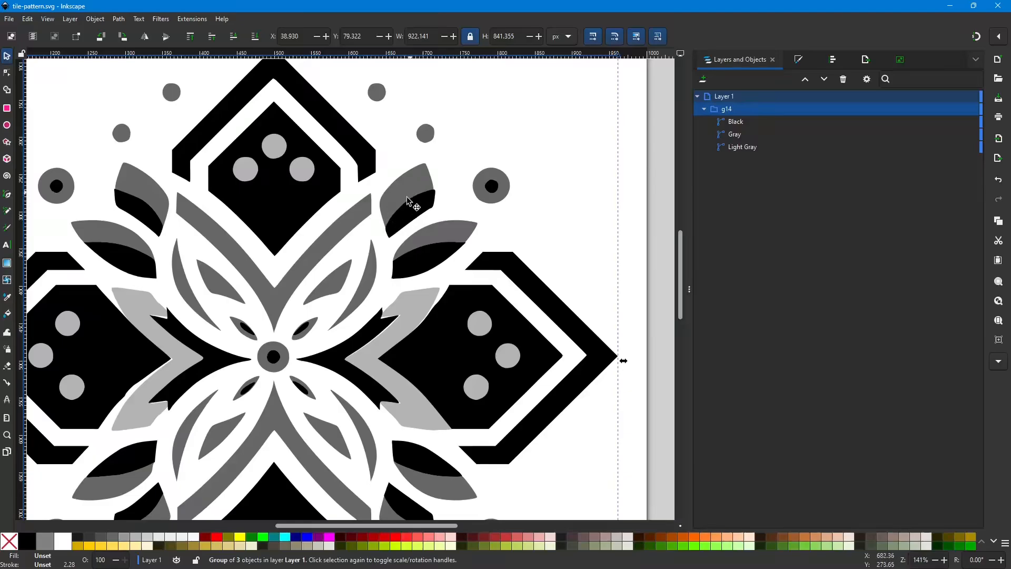
ctrl+scroll(394, 218, down, 3)
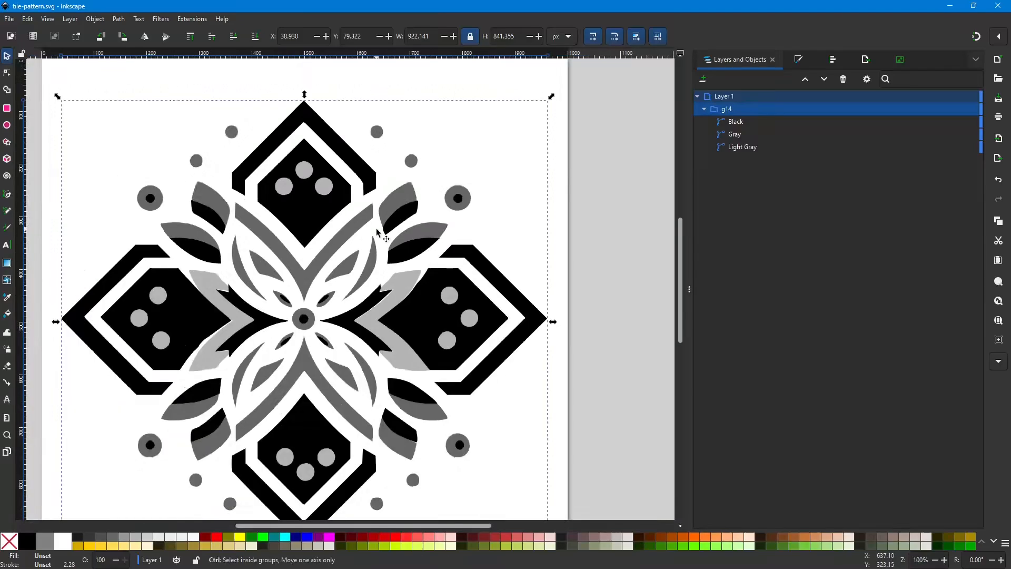
scroll(376, 231, up, 2)
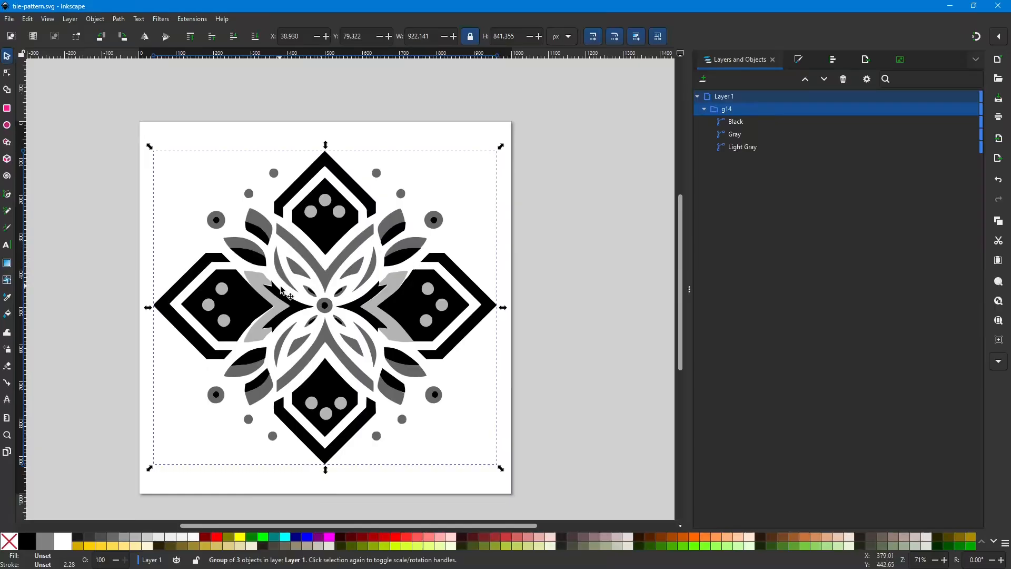
key(1)
scroll(296, 293, down, 2)
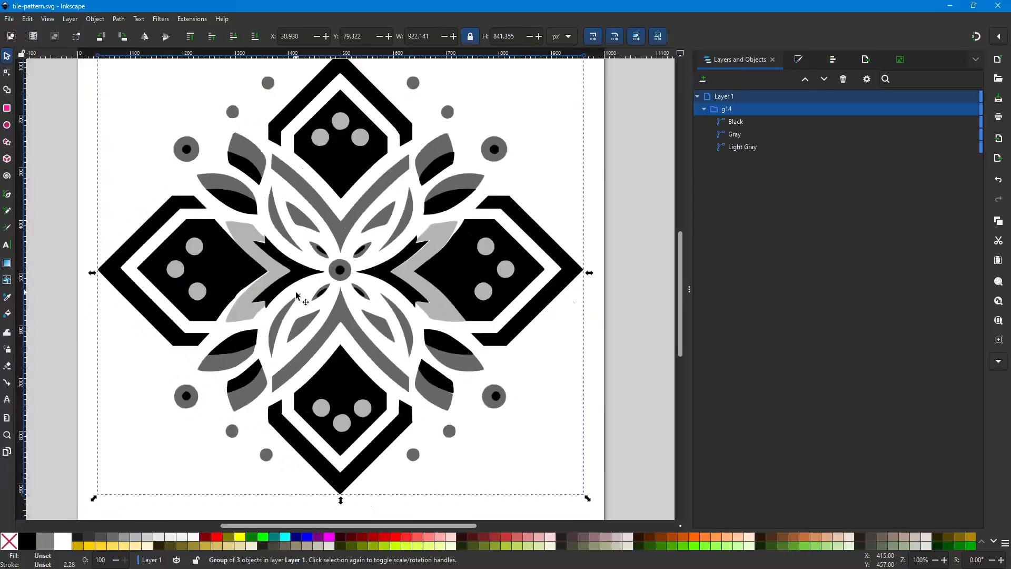
ctrl+scroll(252, 246, up, 2)
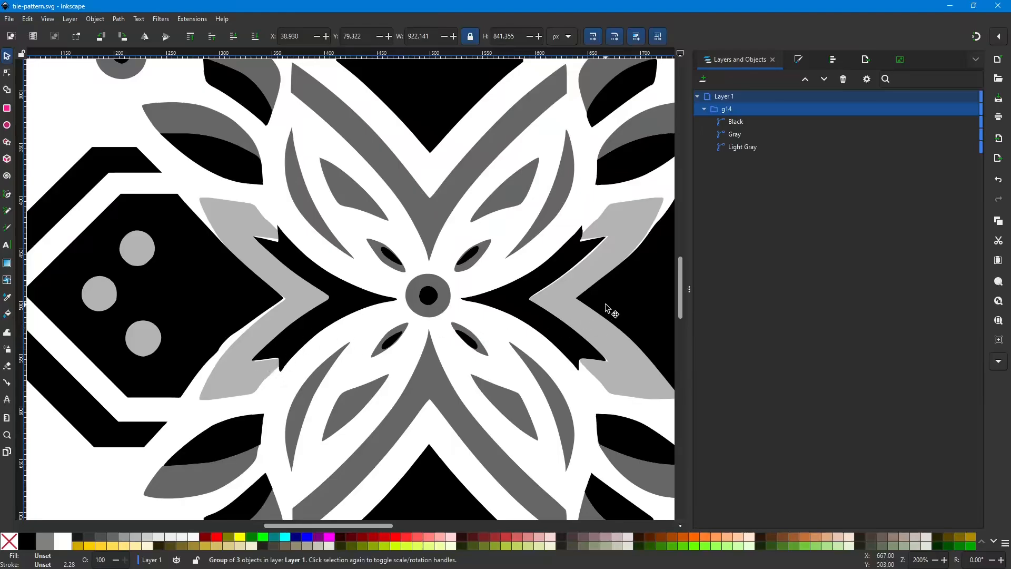
scroll(606, 303, up, 4)
ctrl+scroll(551, 289, down, 1)
scroll(551, 289, down, 2)
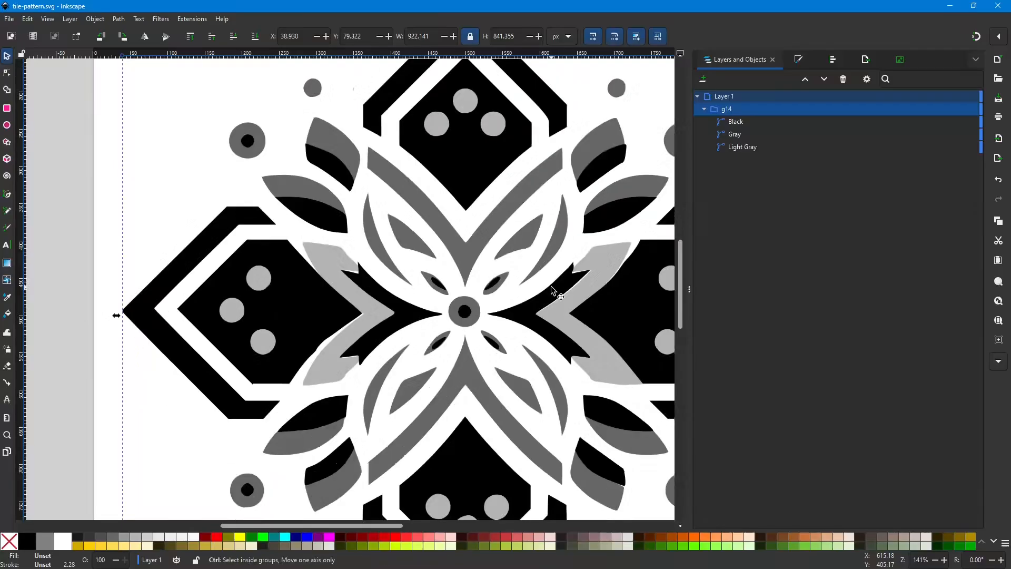
ctrl+scroll(551, 286, down, 1)
scroll(550, 286, right, 4)
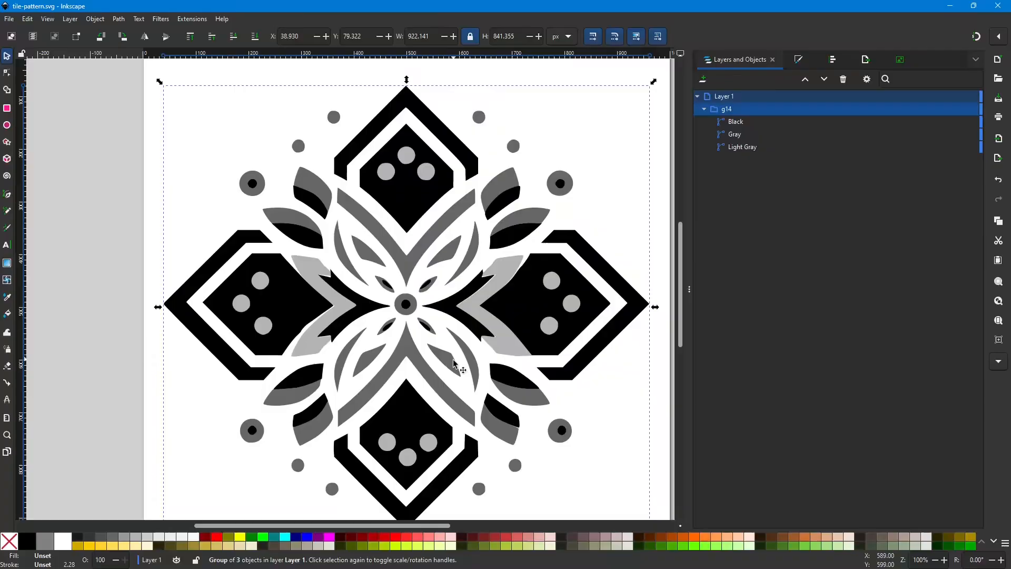
key(ctrl)
ctrl+scroll(430, 362, up, 1)
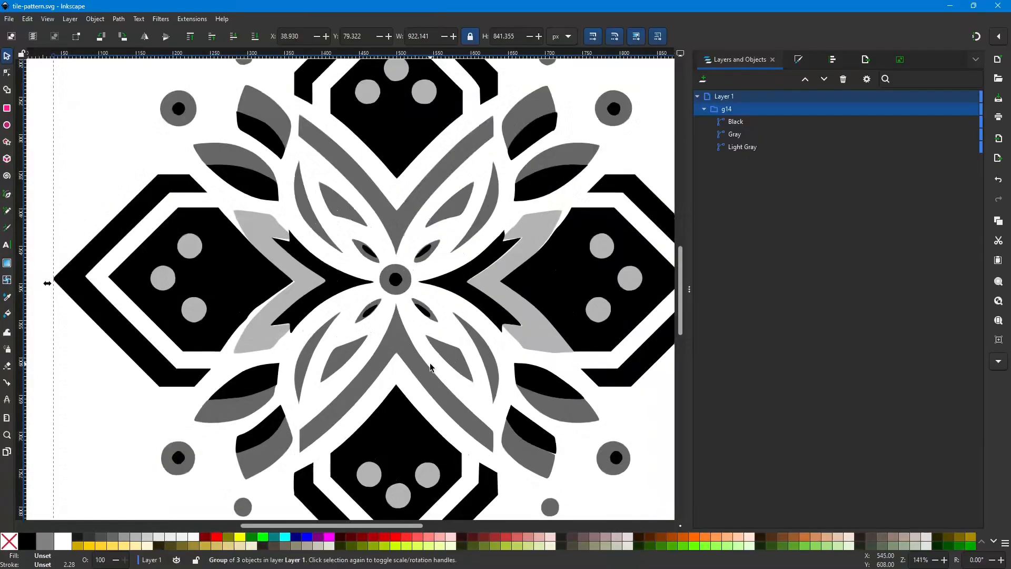
ctrl+scroll(484, 324, up, 1)
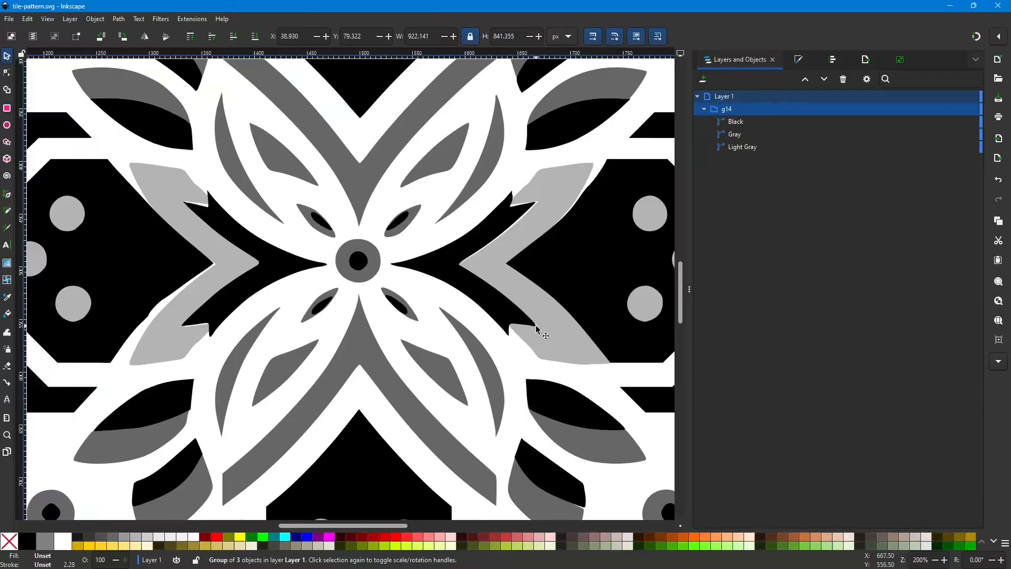
ctrl+scroll(451, 287, down, 1)
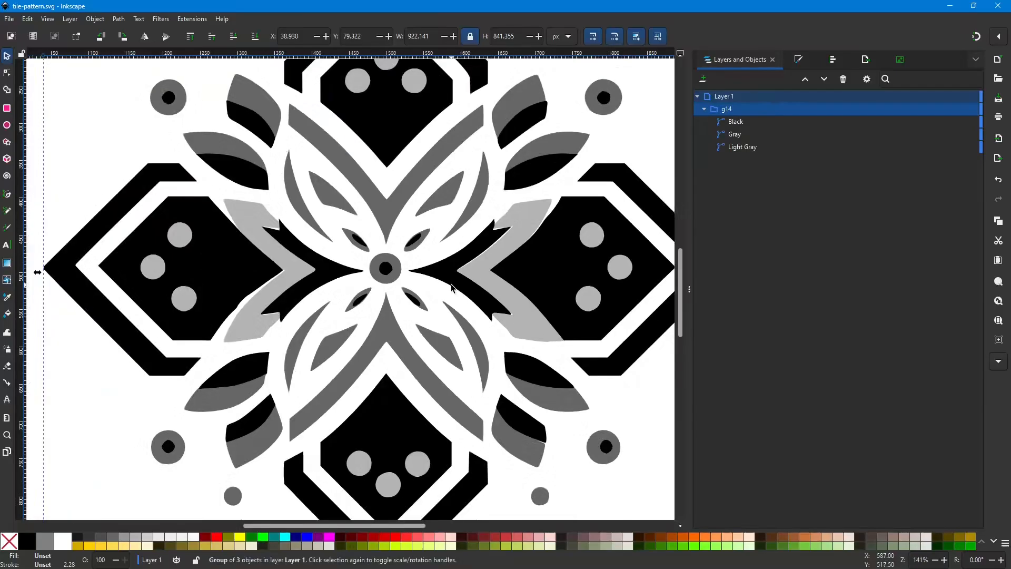
ctrl+scroll(451, 287, down, 1)
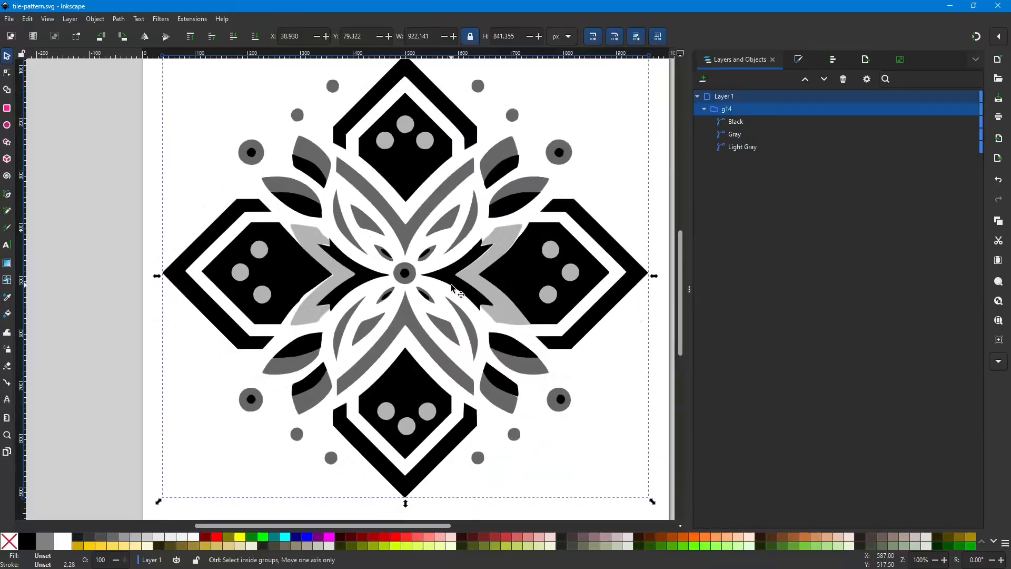
ctrl+scroll(451, 288, down, 1)
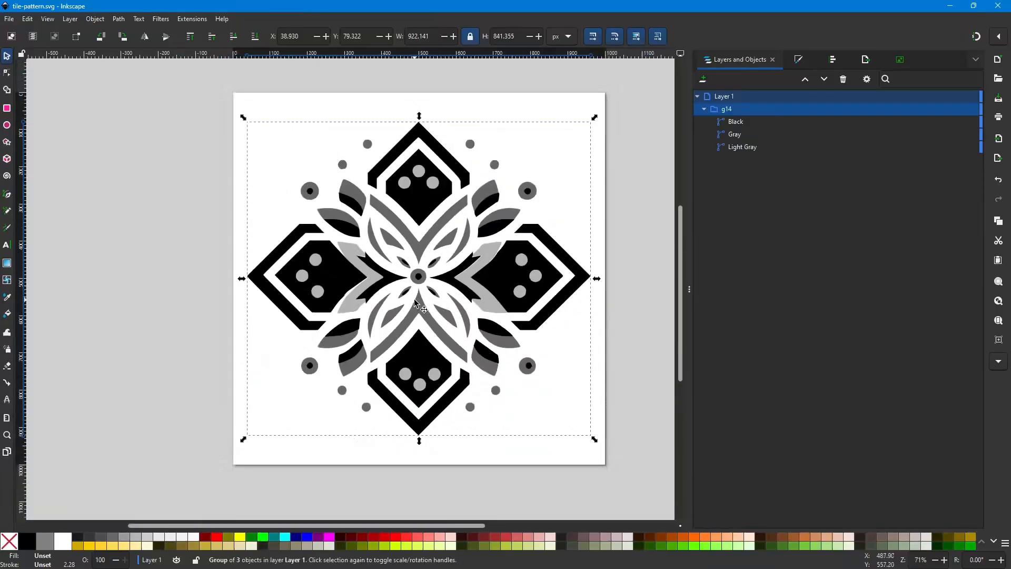
shift+scroll(426, 312, left, 2)
shift+scroll(428, 311, right, 6)
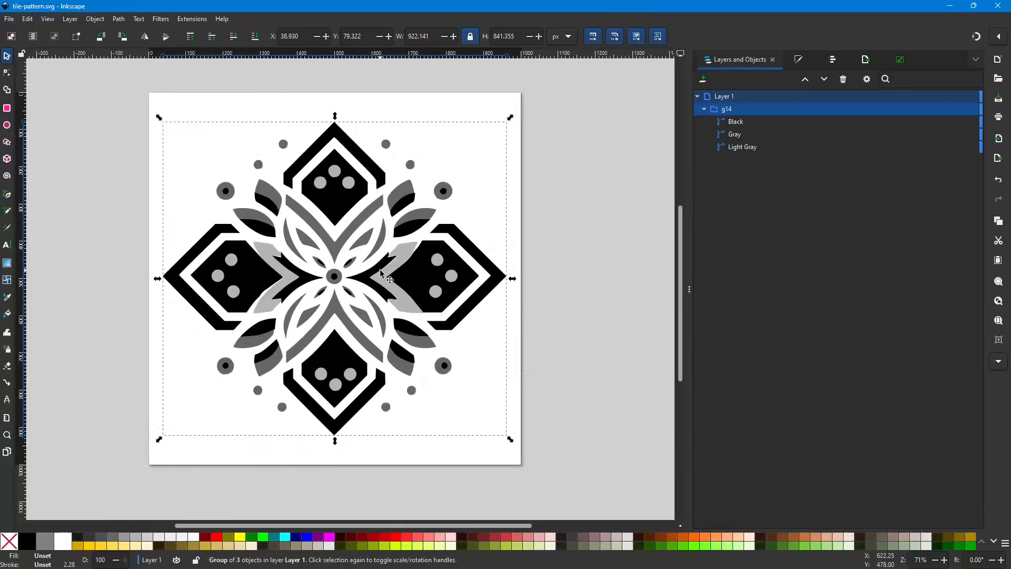
Examine the two-tone leaves and the ringed dot in the motif's upper-right part.
ctrl+scroll(406, 201, up, 3)
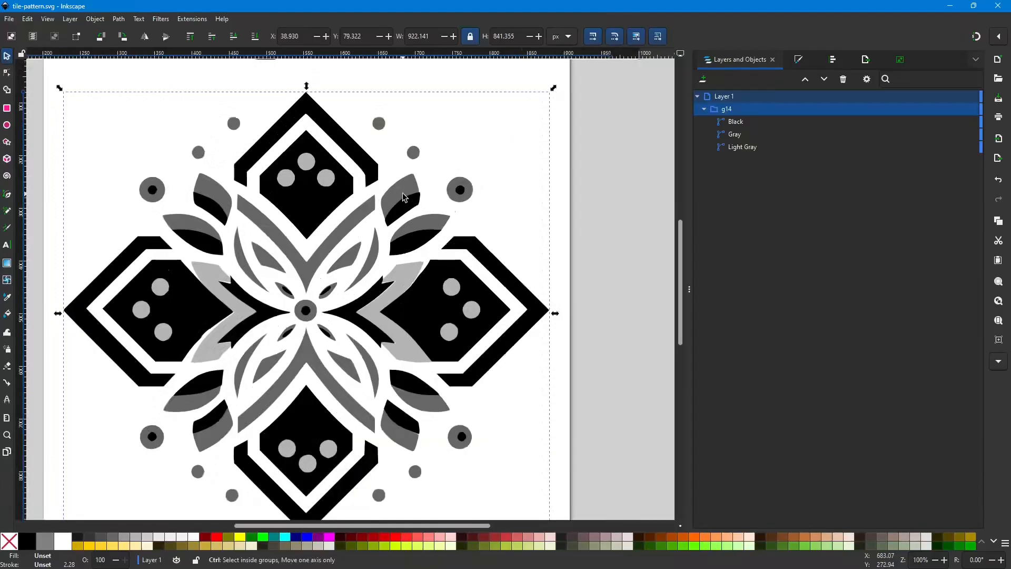
ctrl+scroll(421, 204, up, 2)
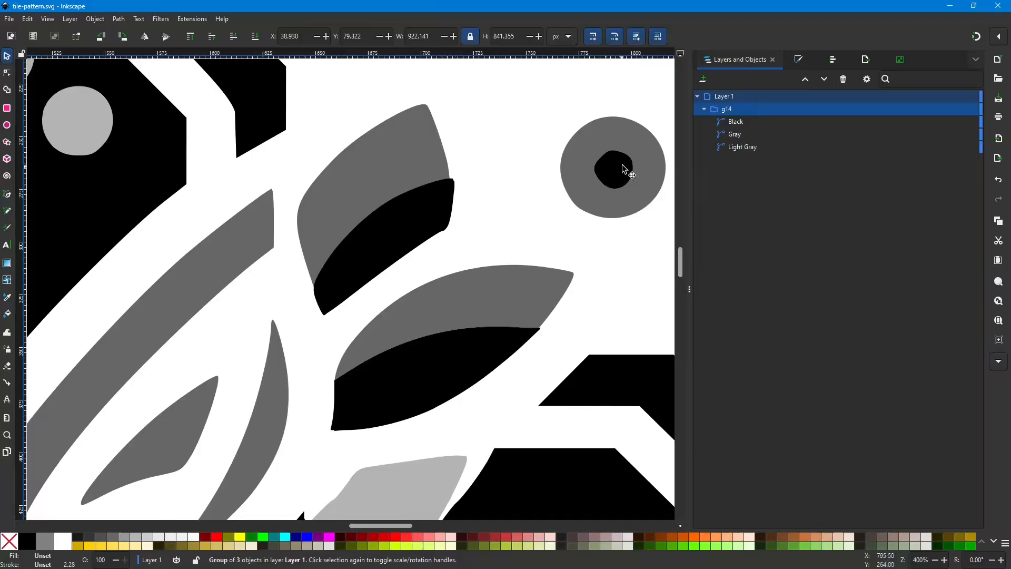
shift+scroll(564, 211, right, 5)
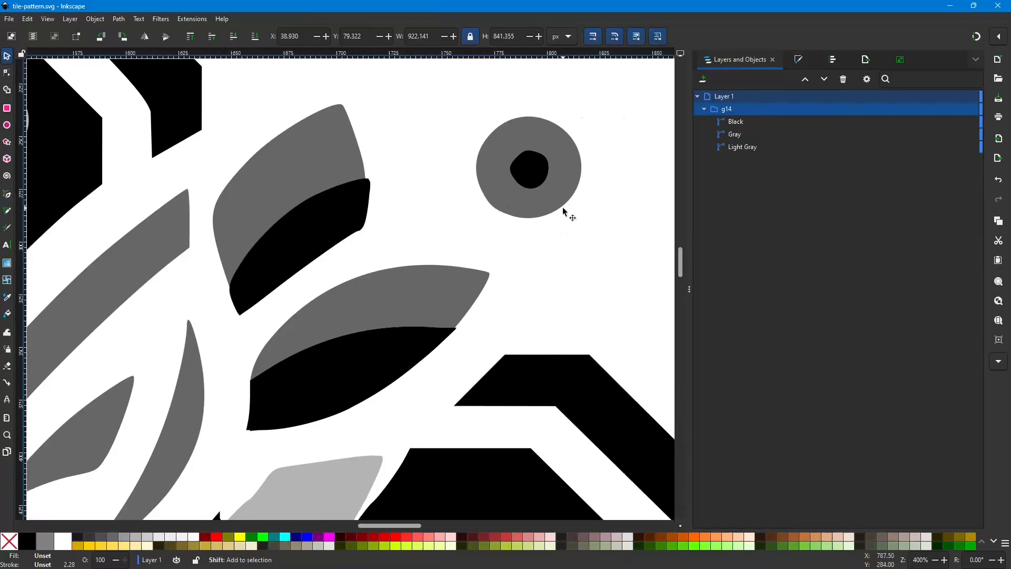
scroll(421, 216, down, 3)
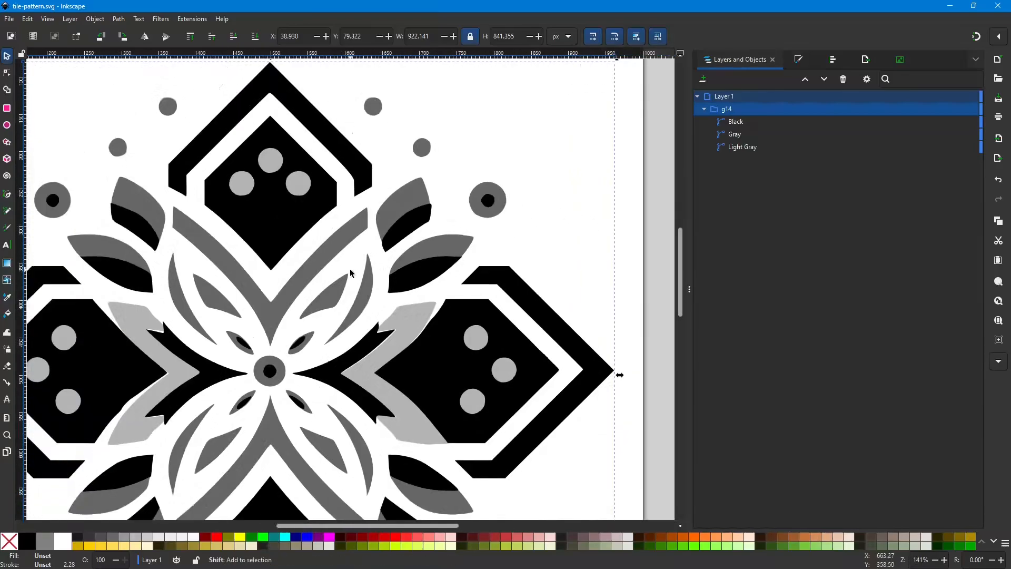
scroll(352, 273, left, 4)
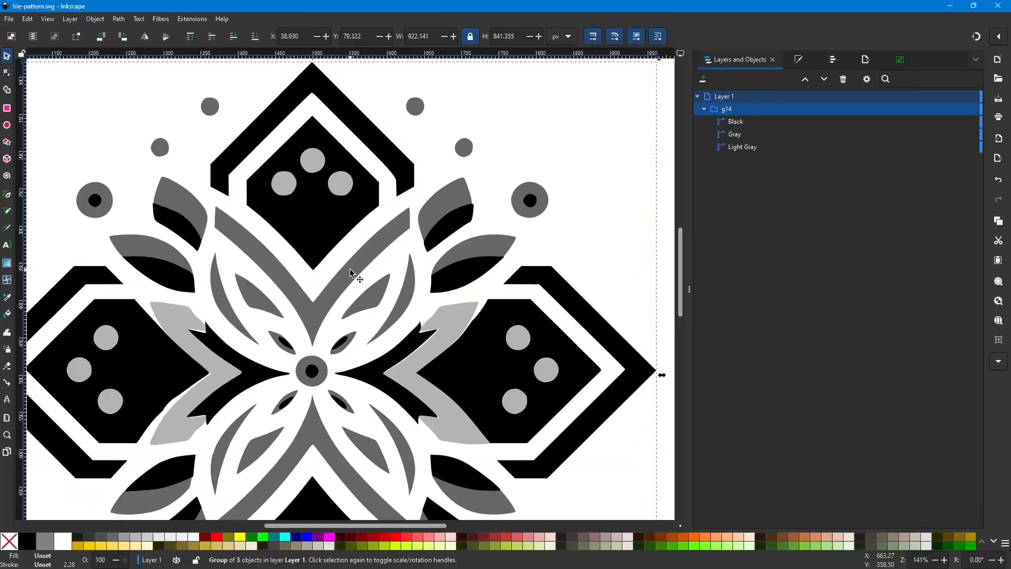
ctrl+scroll(351, 272, down, 1)
scroll(350, 272, down, 2)
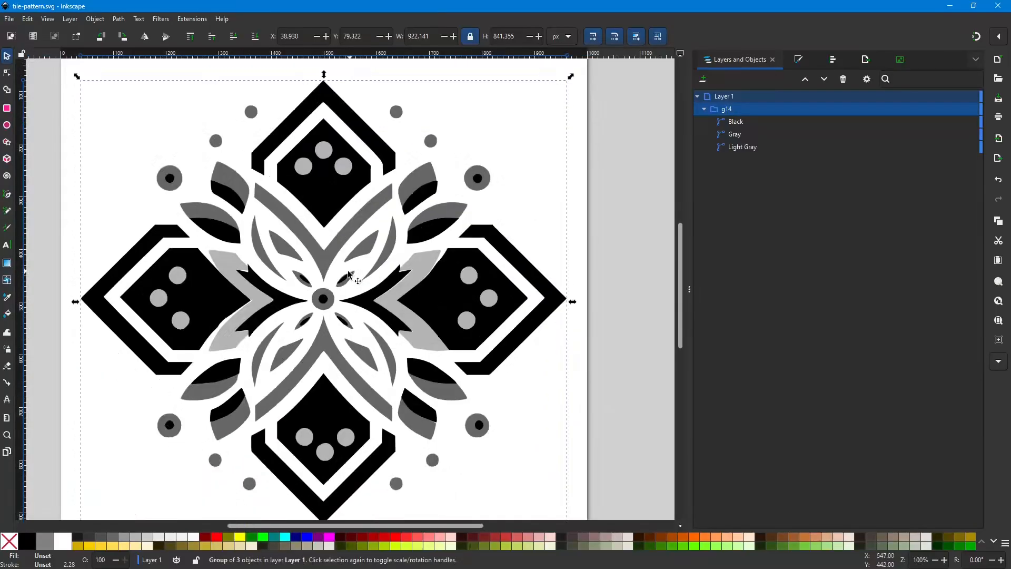
ctrl+scroll(344, 276, down, 1)
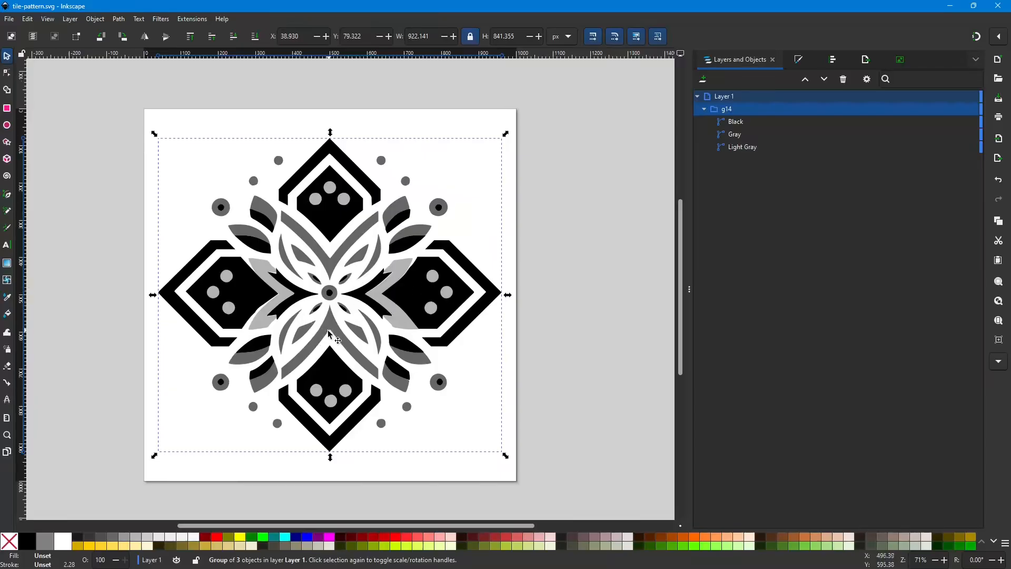
scroll(328, 343, down, 1)
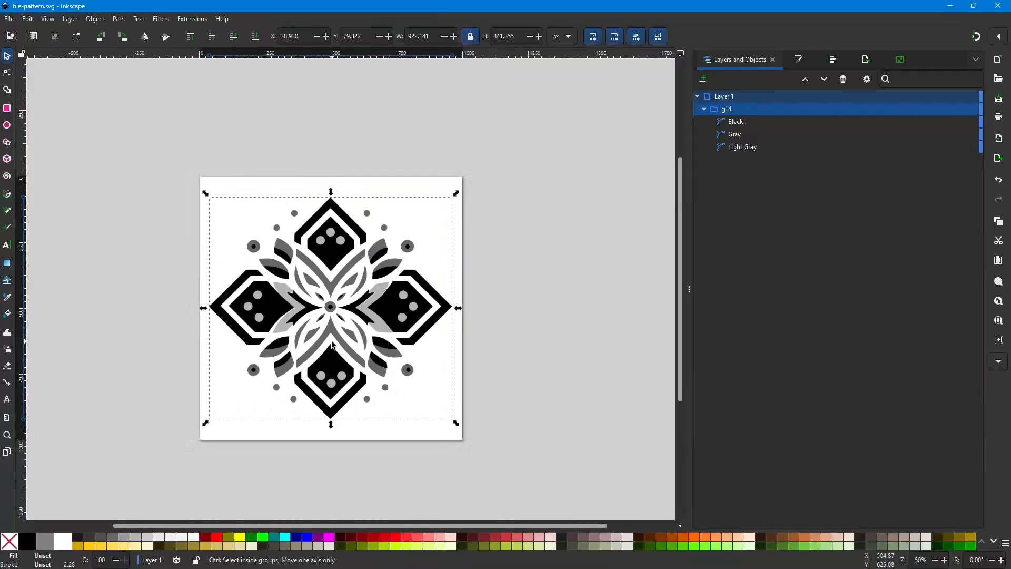
scroll(331, 343, up, 2)
scroll(332, 345, down, 1)
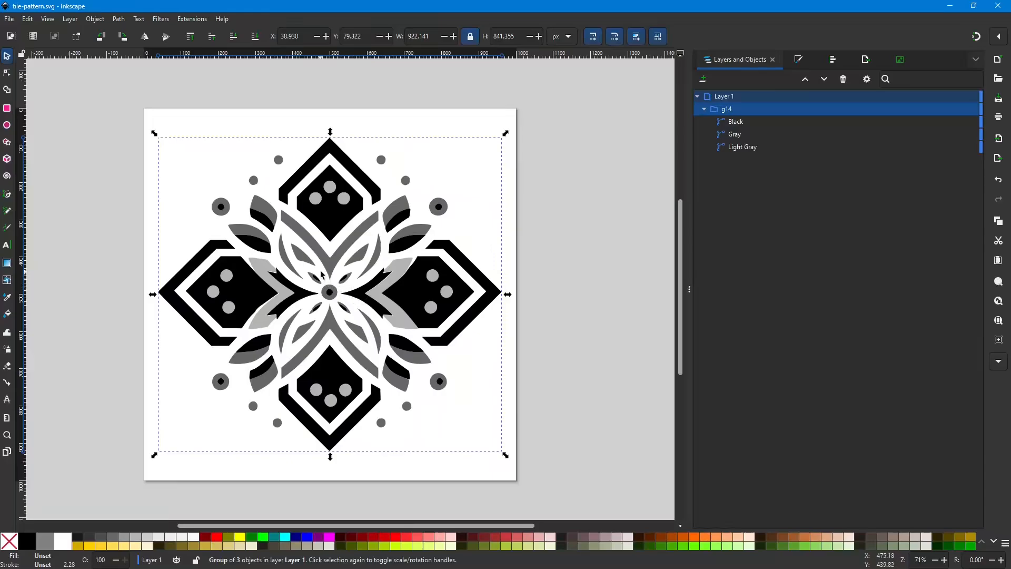
scroll(323, 274, down, 1)
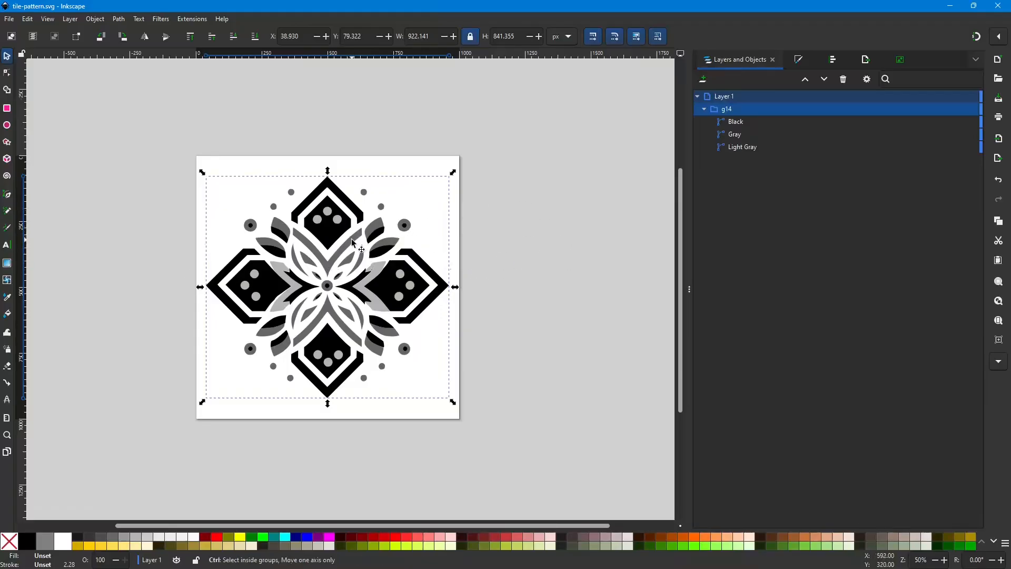
scroll(351, 239, down, 2)
scroll(428, 242, up, 2)
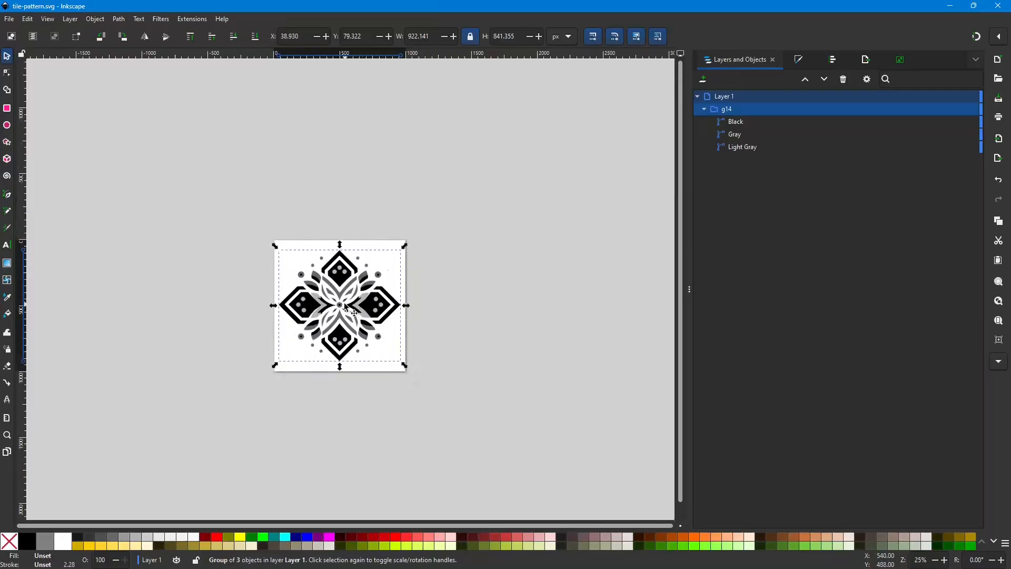
Hide the group g14 that holds the tile motif and clear the selection.
click(704, 109)
click(747, 110)
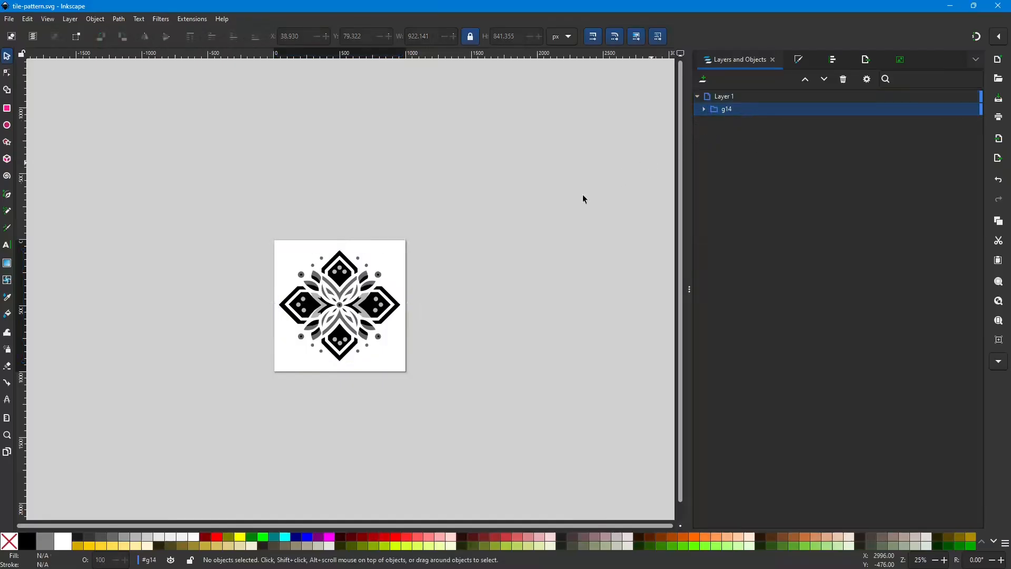
click(354, 310)
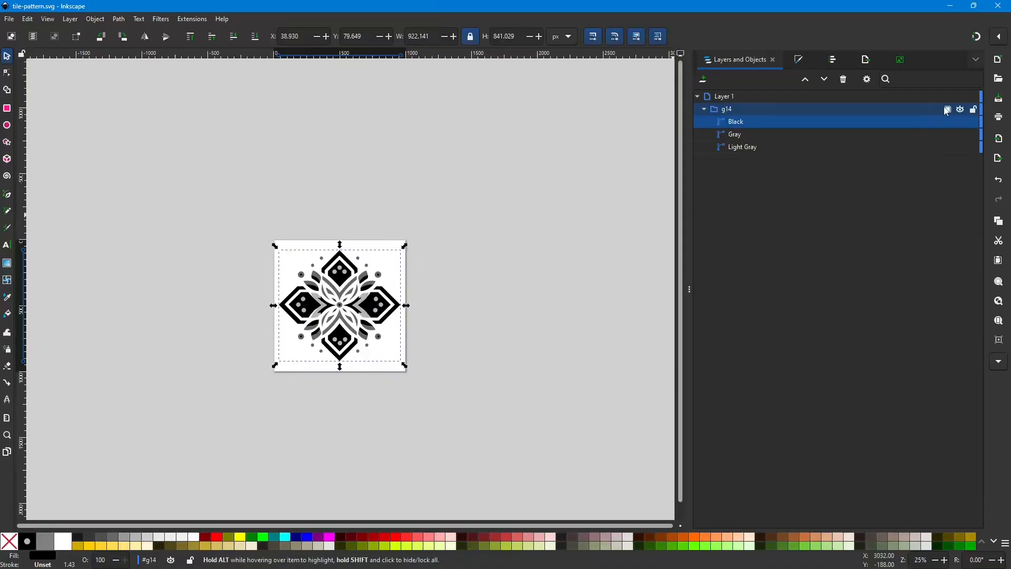
click(960, 109)
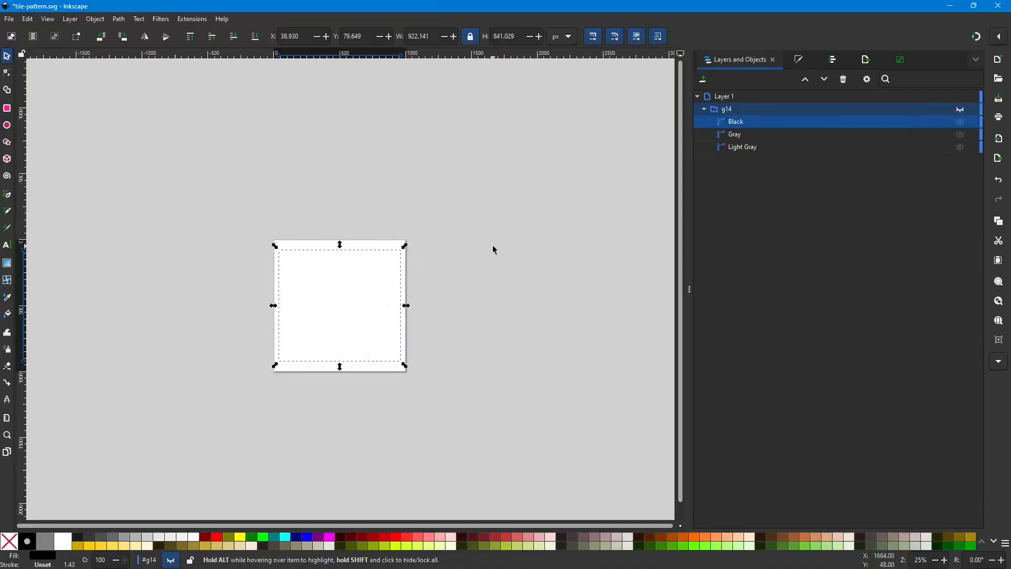
click(273, 202)
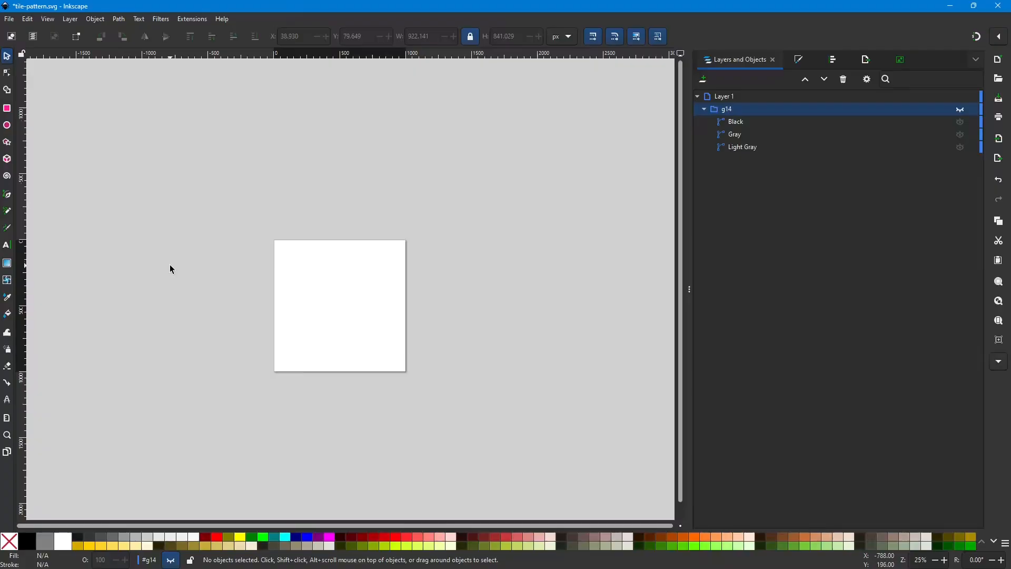
Resize the document page to 1800 px wide and 2500 px high in the document properties.
click(9, 19)
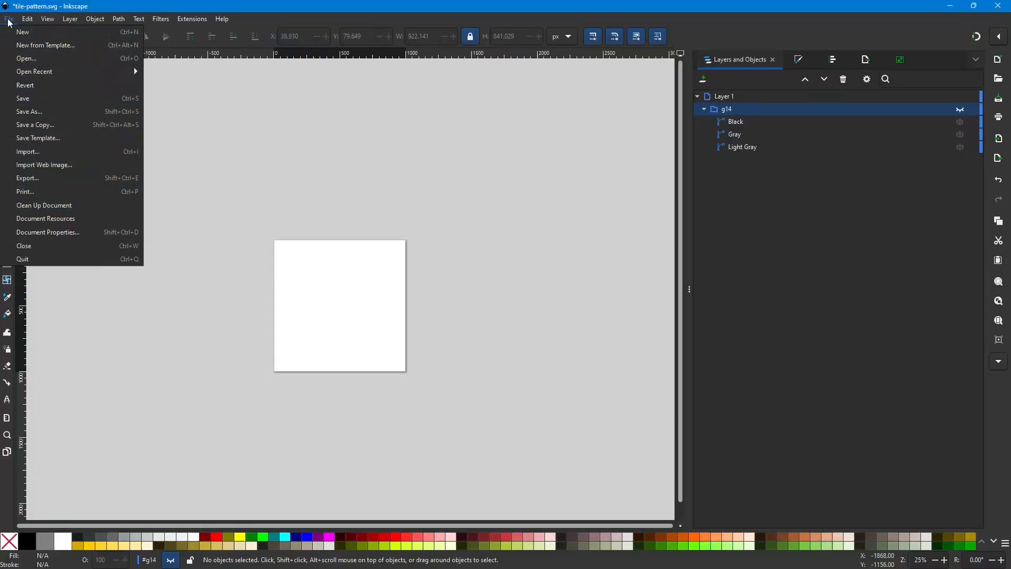
click(36, 235)
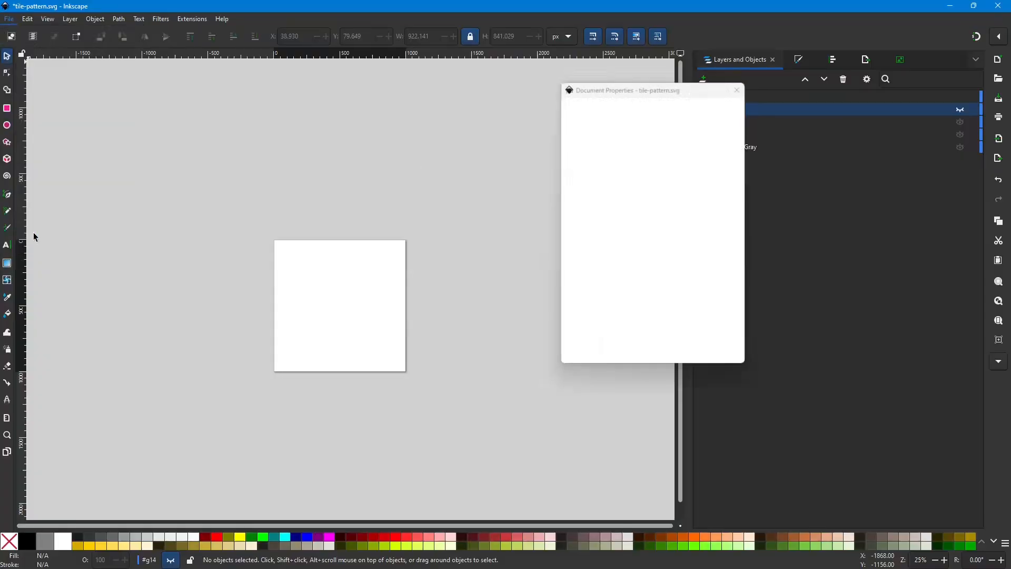
double_click(629, 180)
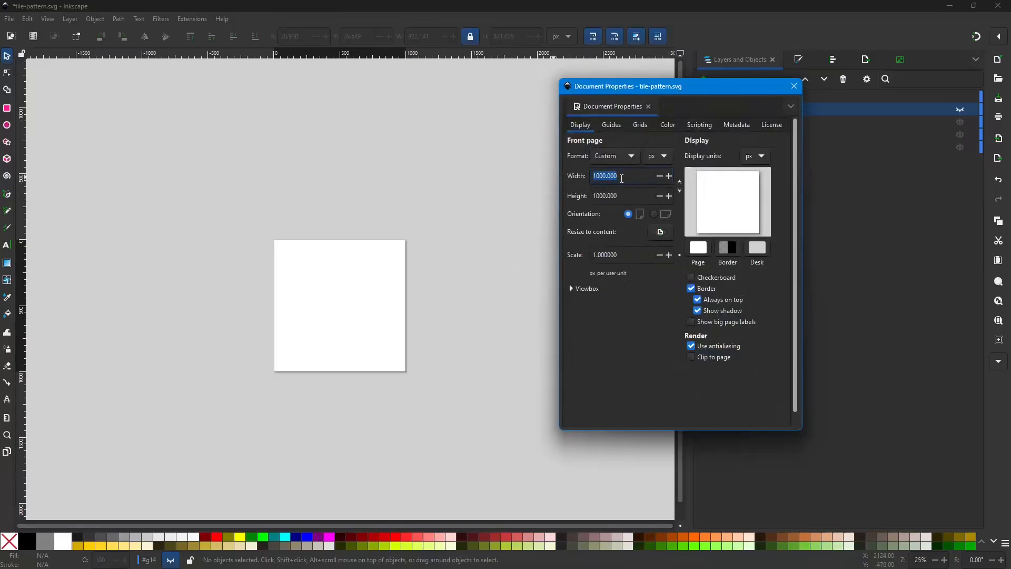
text(1800)
key(Tab)
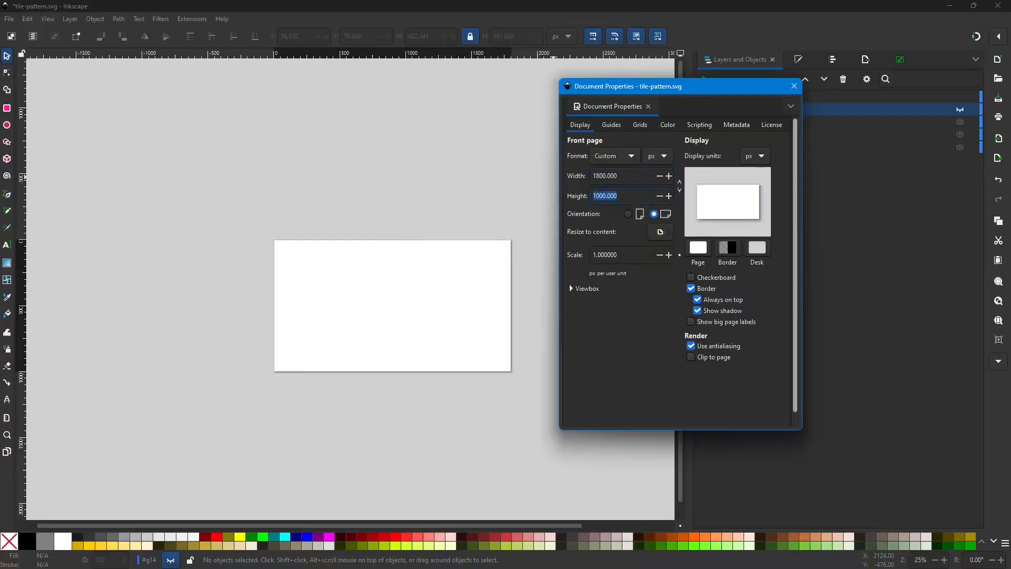
text(2500)
key(Return)
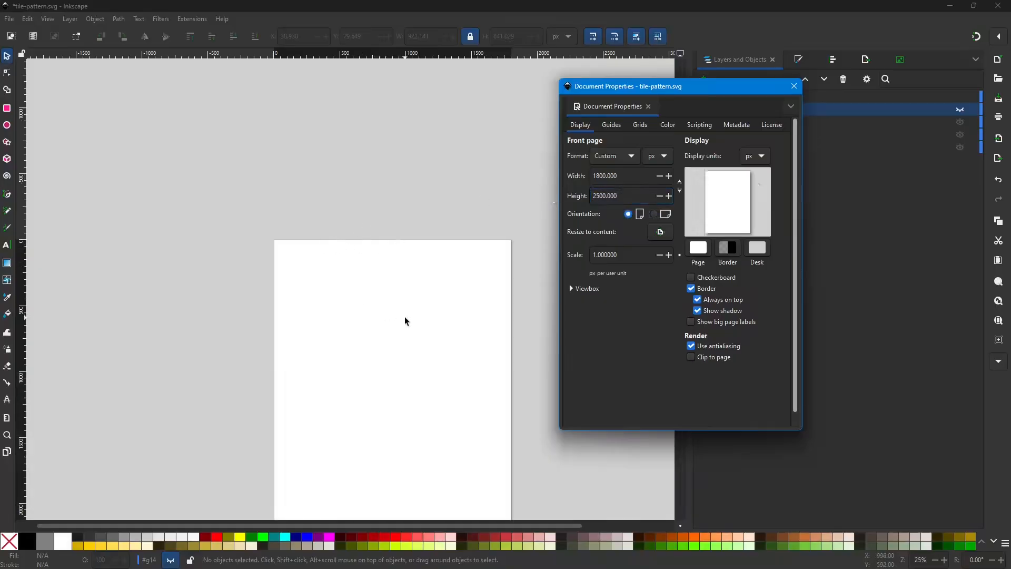
scroll(404, 318, down, 5)
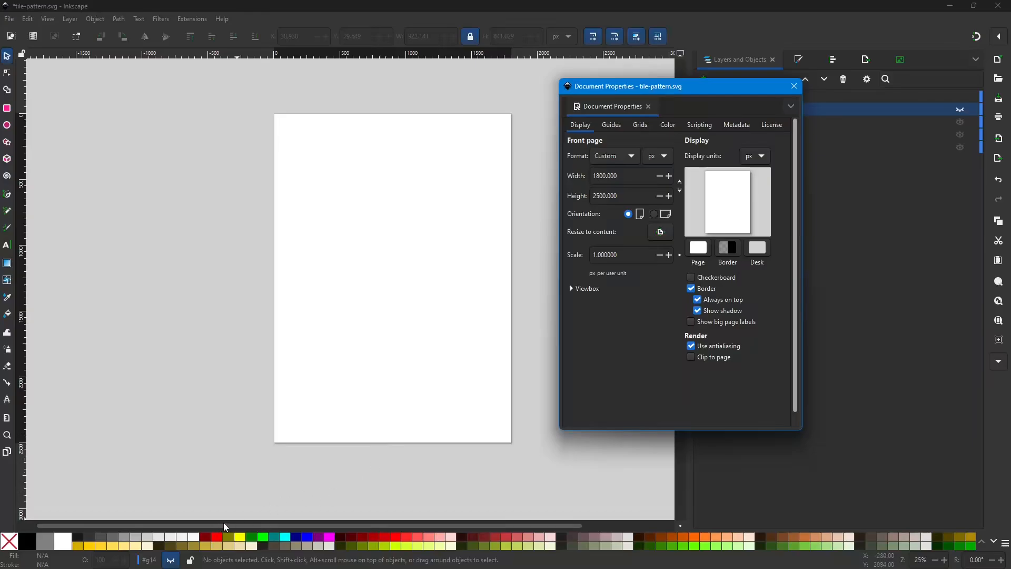
Close the document properties and make the hidden tile motif group g14 visible again.
drag(226, 526, 319, 532)
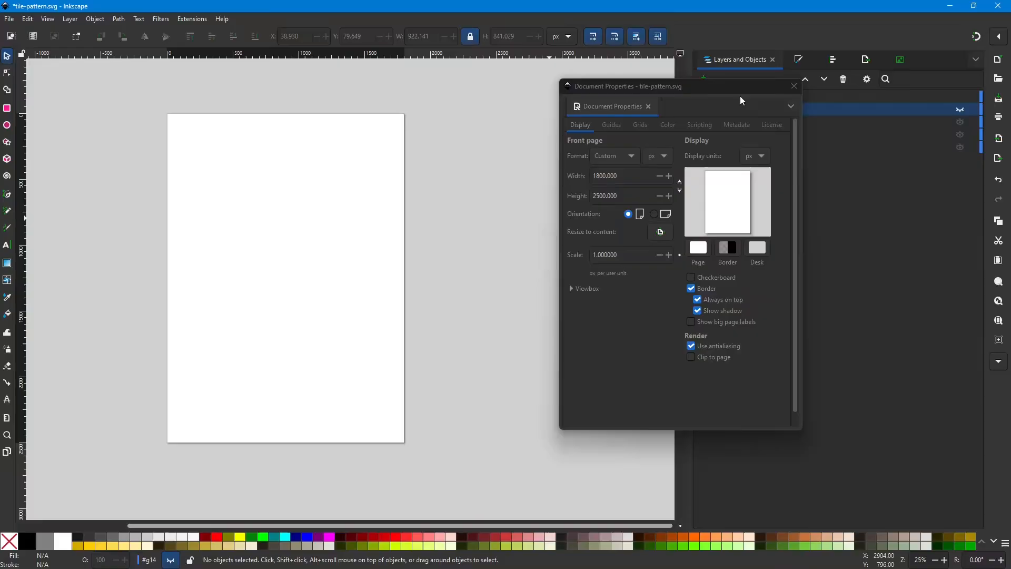
click(794, 86)
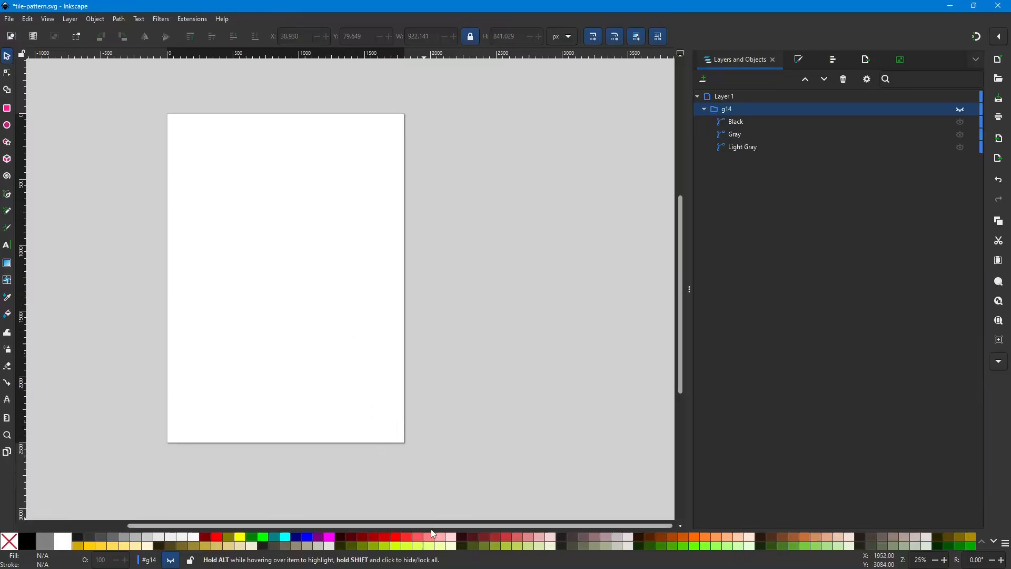
drag(431, 529, 370, 516)
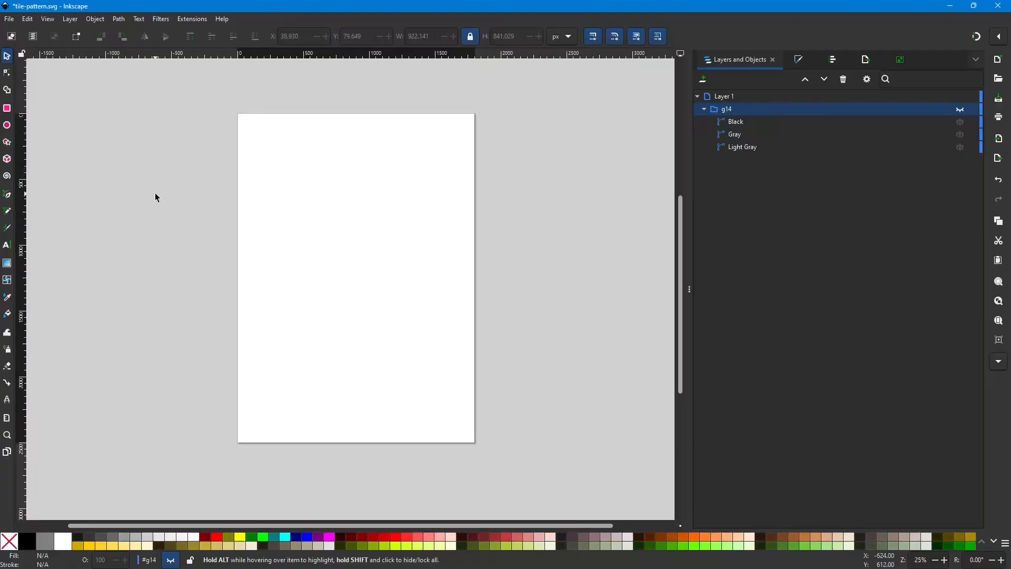
click(705, 110)
click(961, 109)
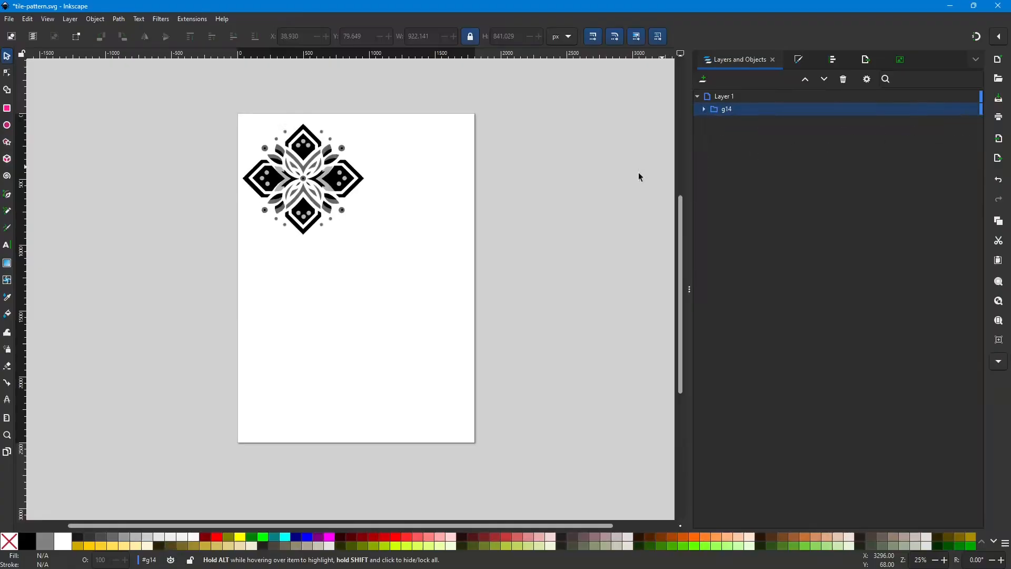
Try to scale only the motif's Black path down to about 720 px wide, and undo the scaling.
click(310, 186)
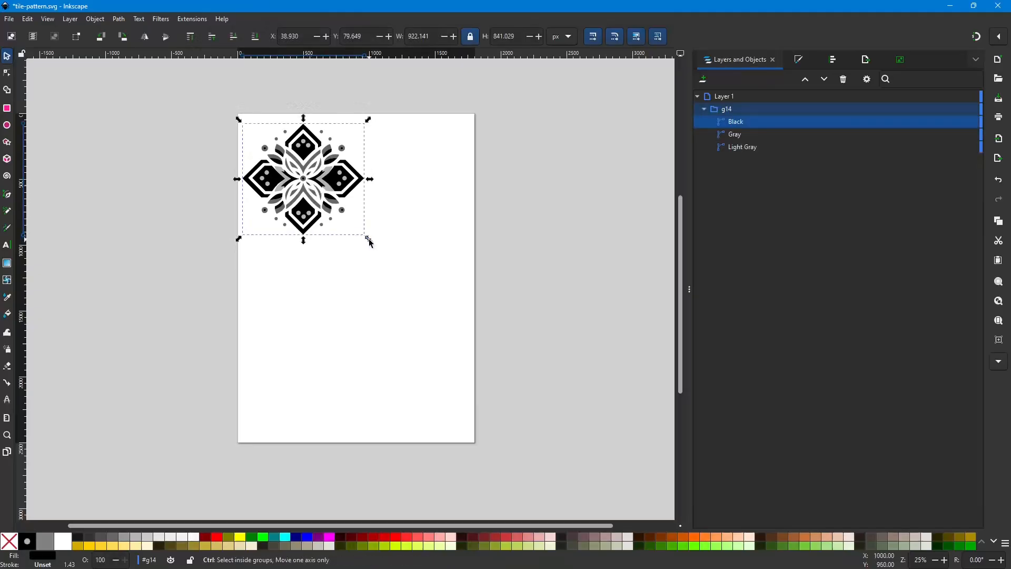
drag(369, 237, 359, 227)
key(ctrl+z)
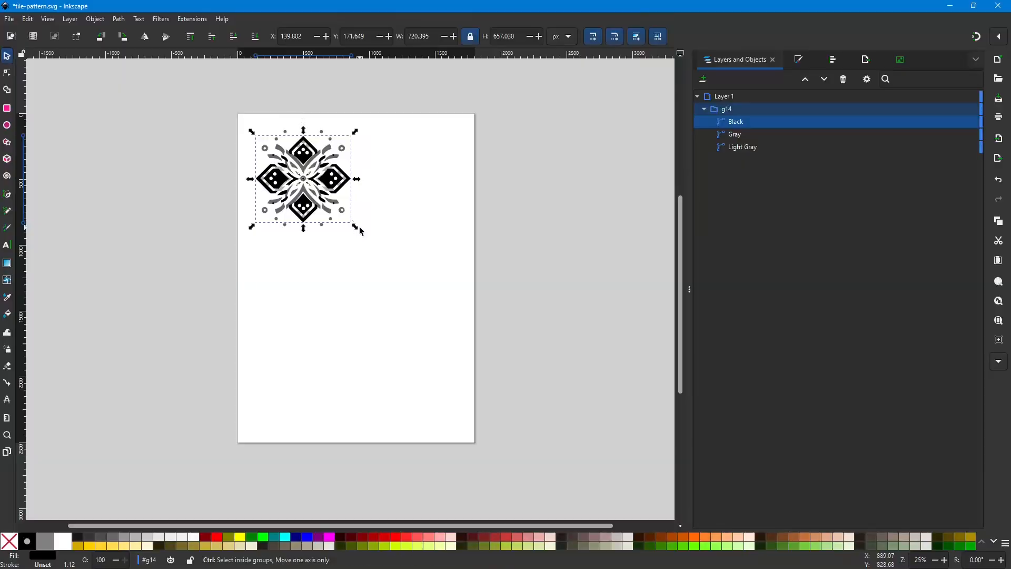
Scale the whole g14 group down to about 146 x 133 px and move it to the page's upper-left corner.
click(762, 111)
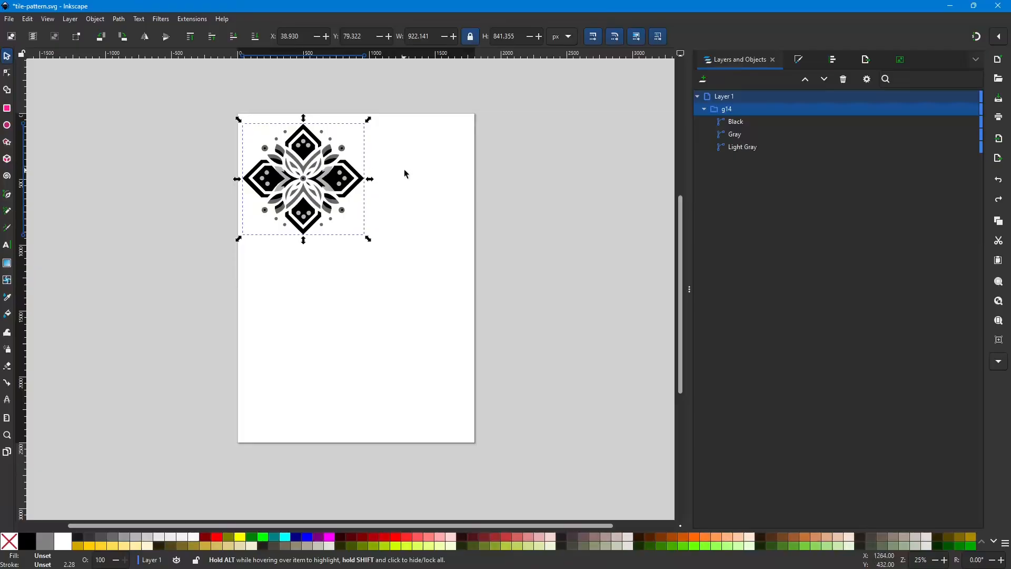
click(756, 127)
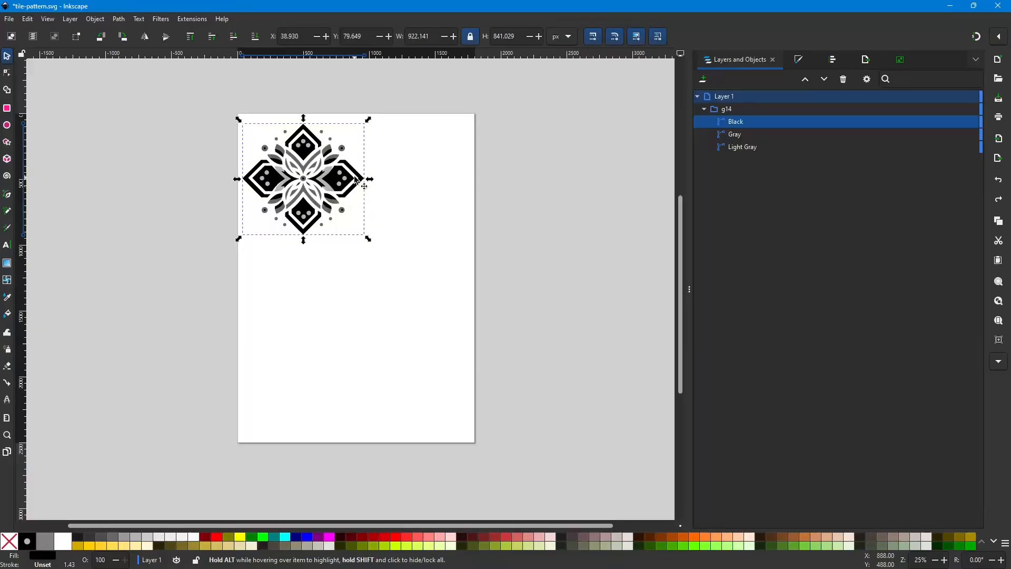
click(748, 108)
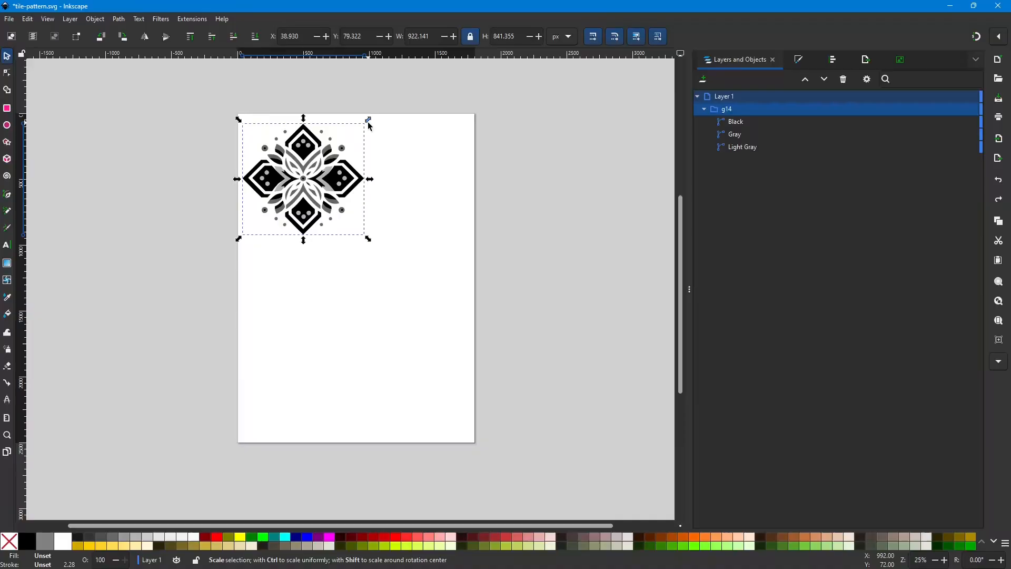
drag(368, 121, 330, 152)
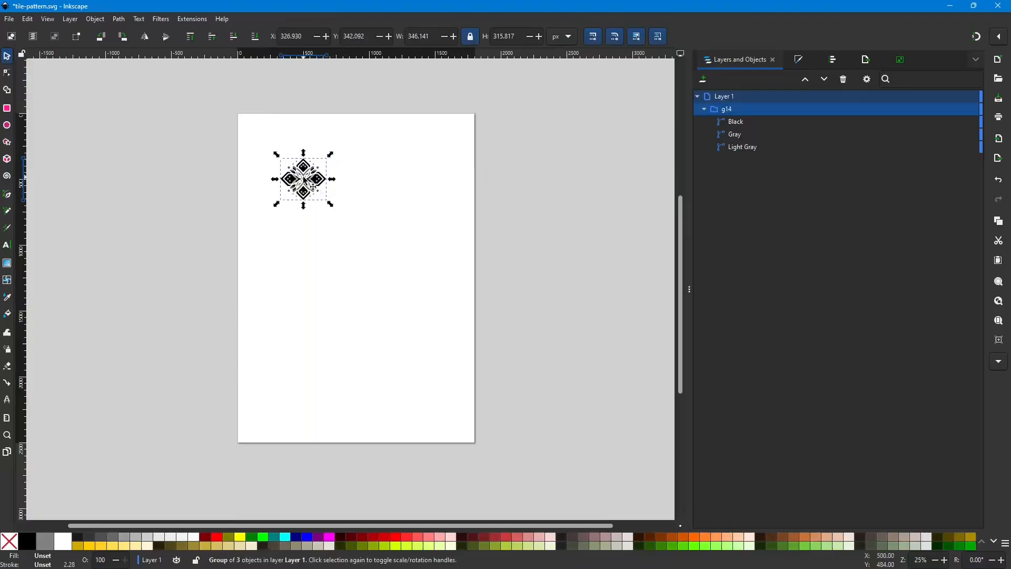
drag(331, 155, 251, 126)
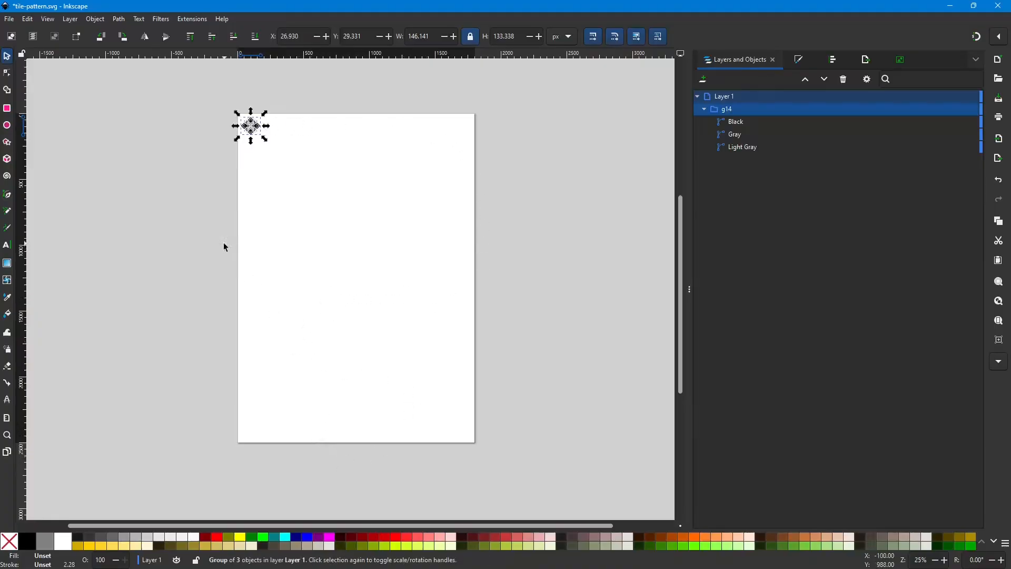
ctrl+scroll(143, 229, up, 1)
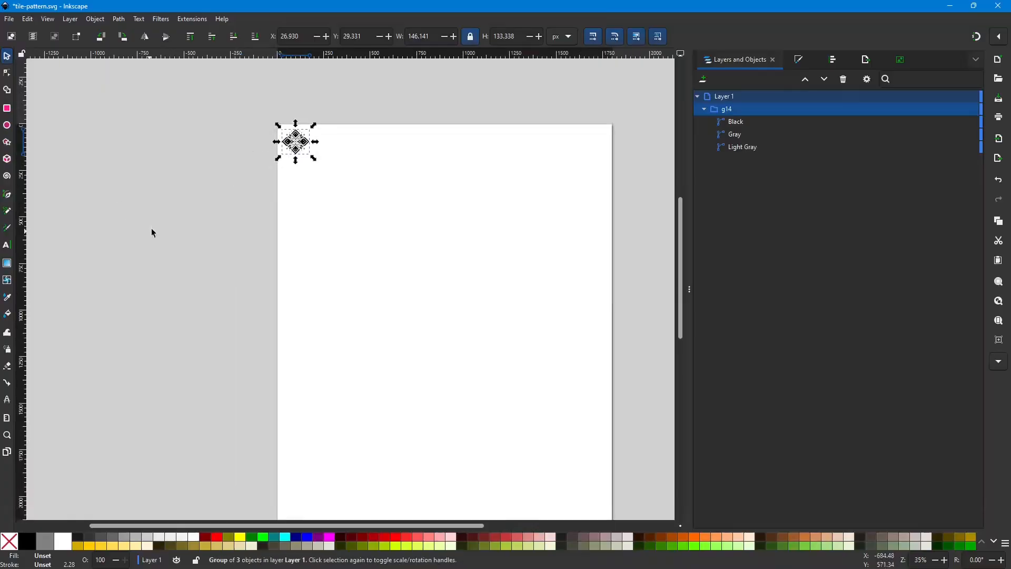
ctrl+scroll(218, 233, down, 1)
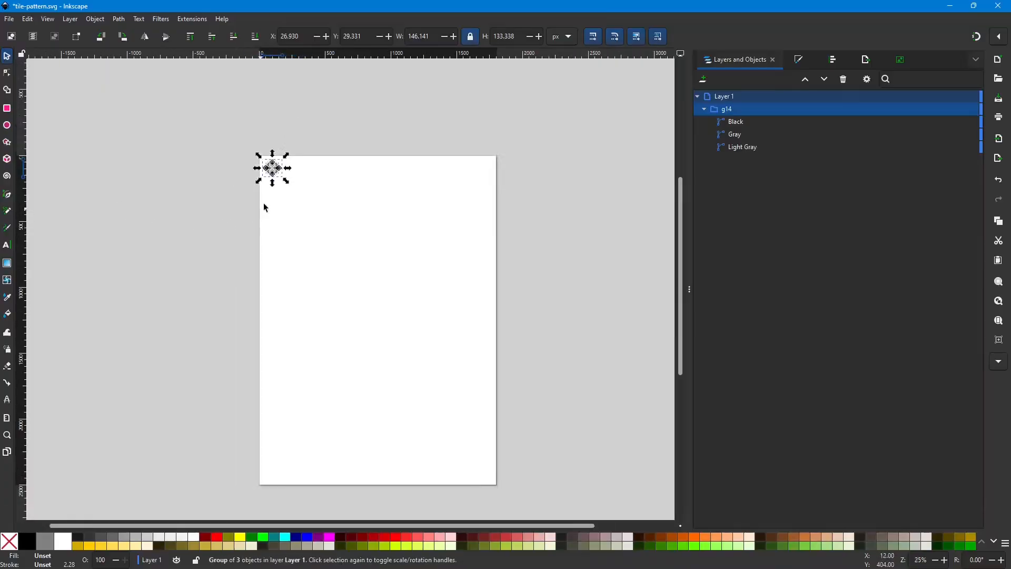
Enlarge the g14 group to about 769 x 701 px and move it off the page onto the empty canvas to its left.
drag(287, 182, 340, 219)
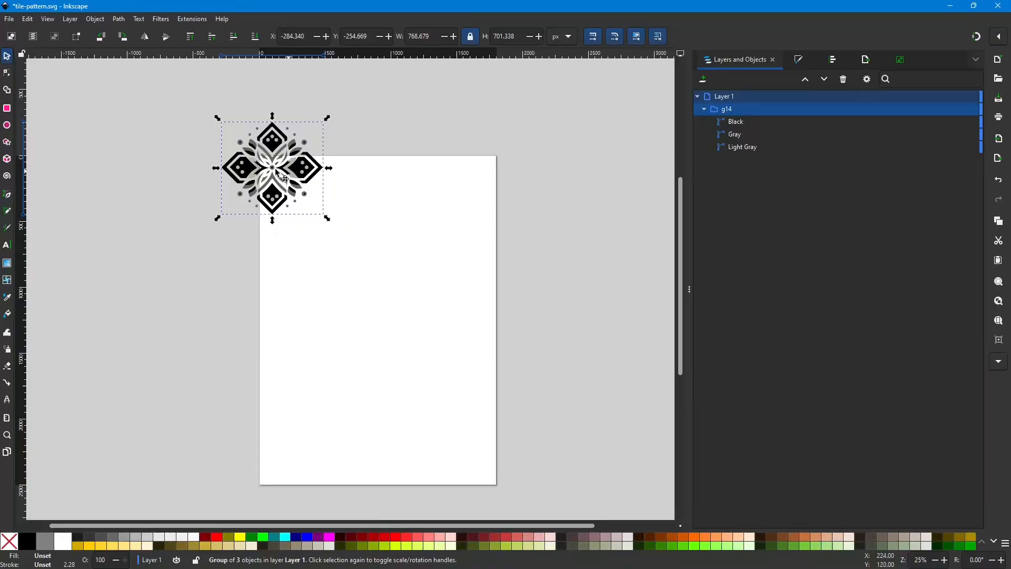
drag(290, 173, 131, 170)
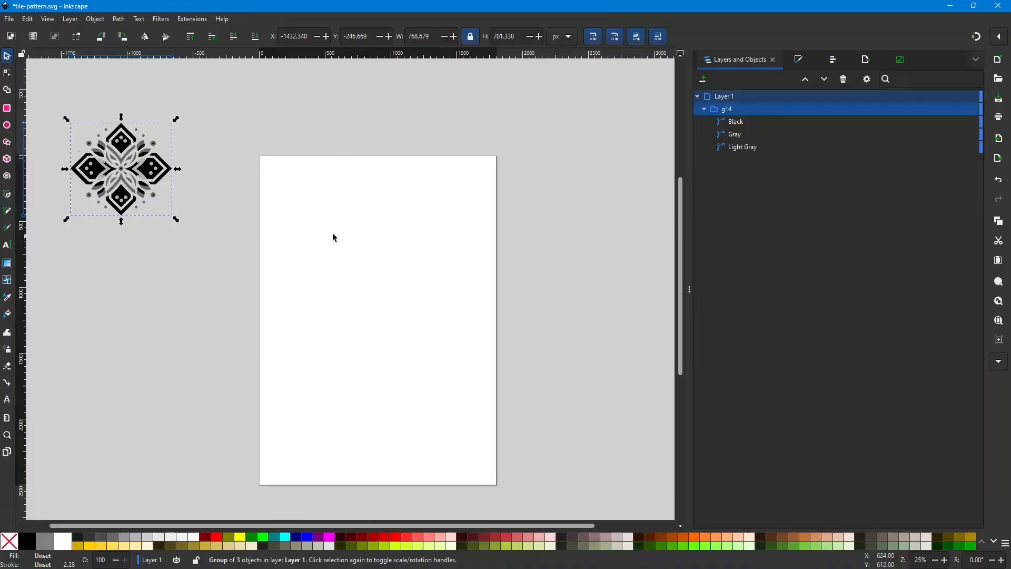
click(738, 123)
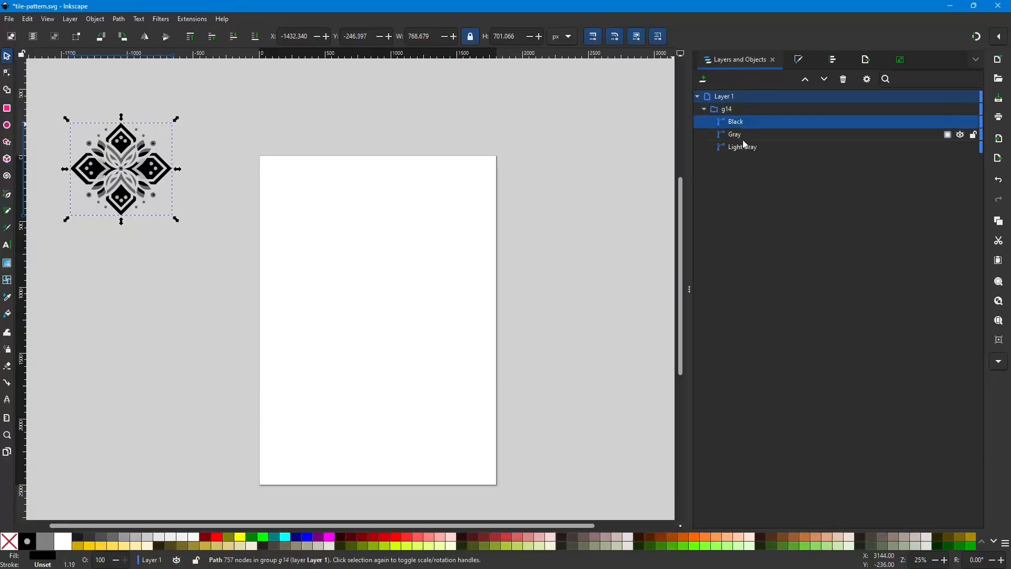
click(731, 109)
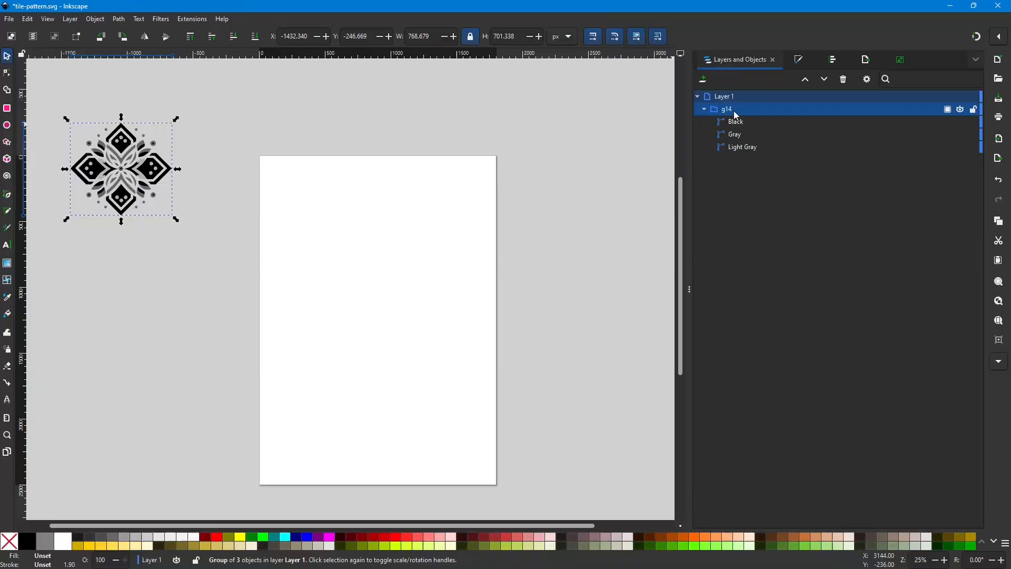
click(50, 97)
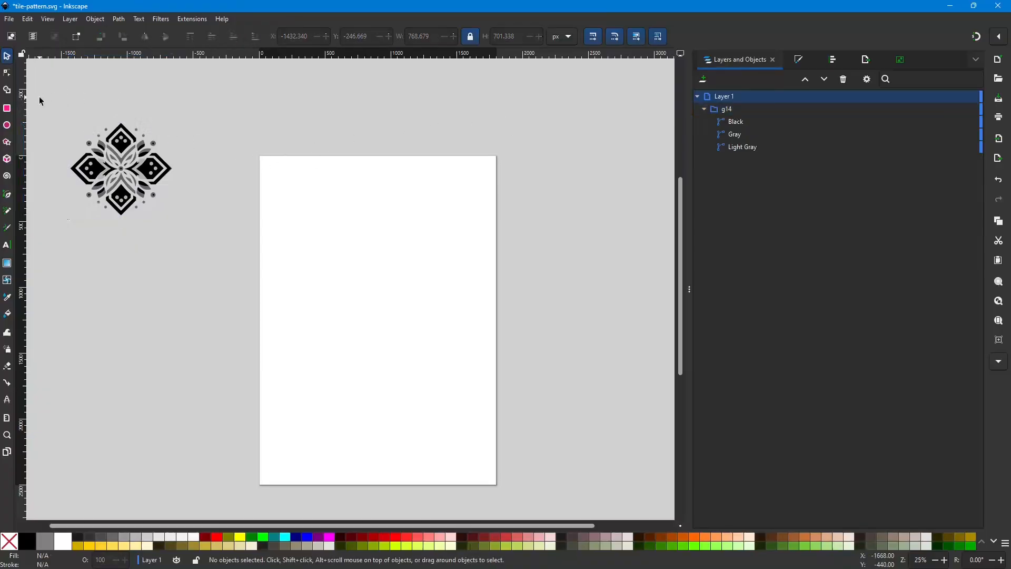
Ungroup the motif group g14 into its separate Black, Gray and Light Gray paths and clear the selection.
drag(39, 96, 201, 255)
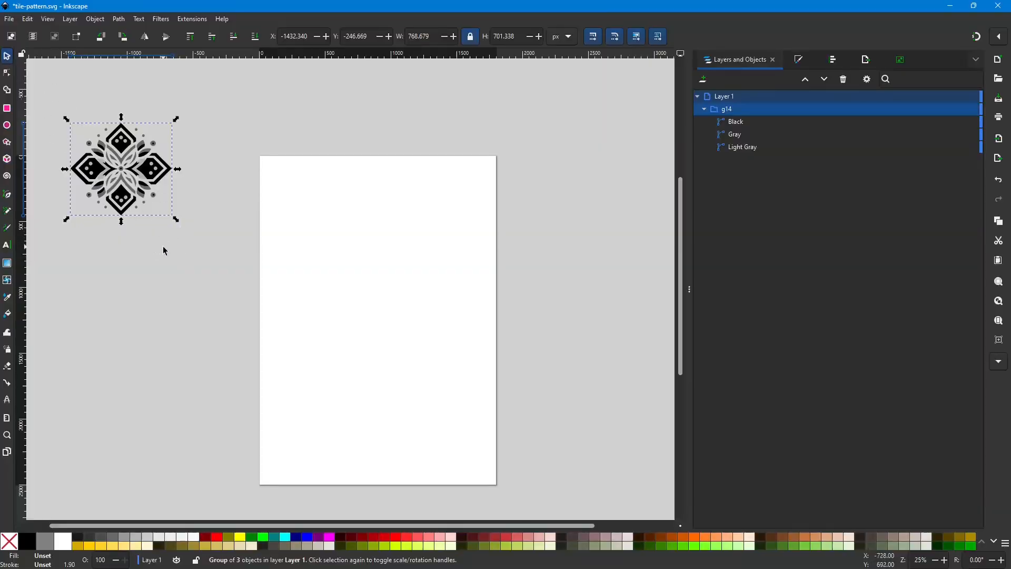
key(ctrl)
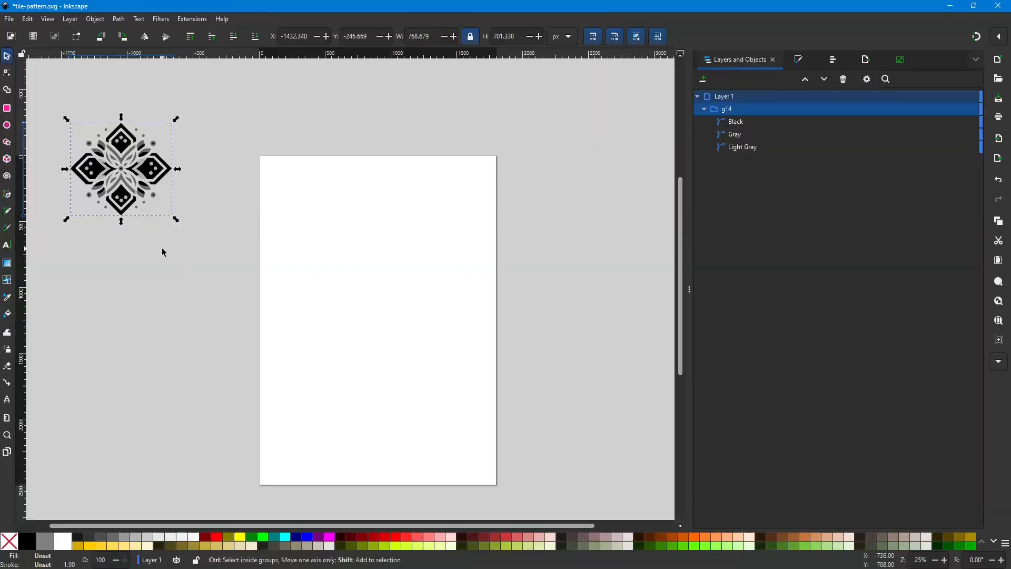
key(ctrl+shift+g)
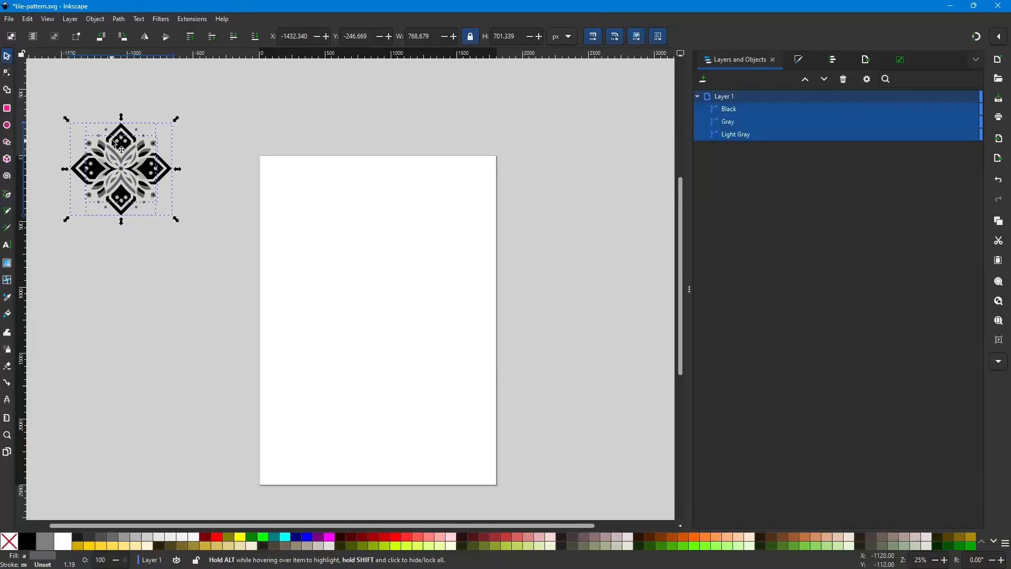
click(153, 119)
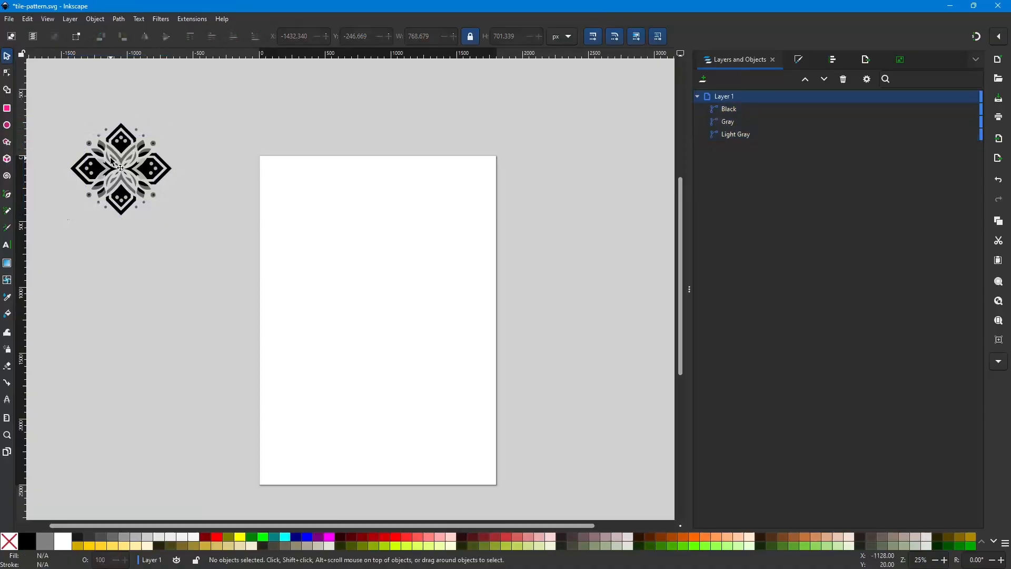
Fill the Black path of the motif with the dark red #501616.
ctrl+scroll(109, 156, up, 2)
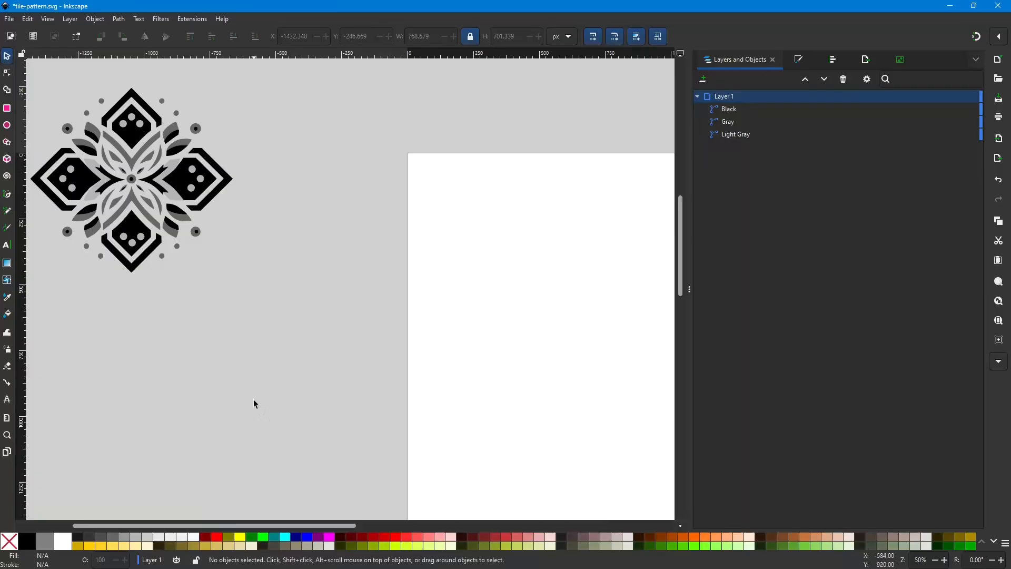
drag(257, 525, 243, 525)
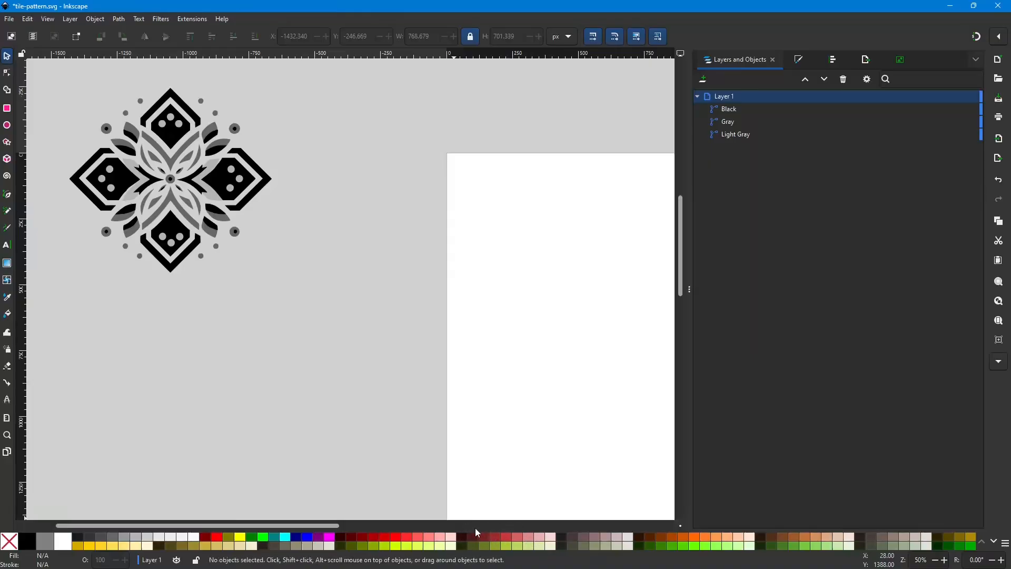
click(741, 108)
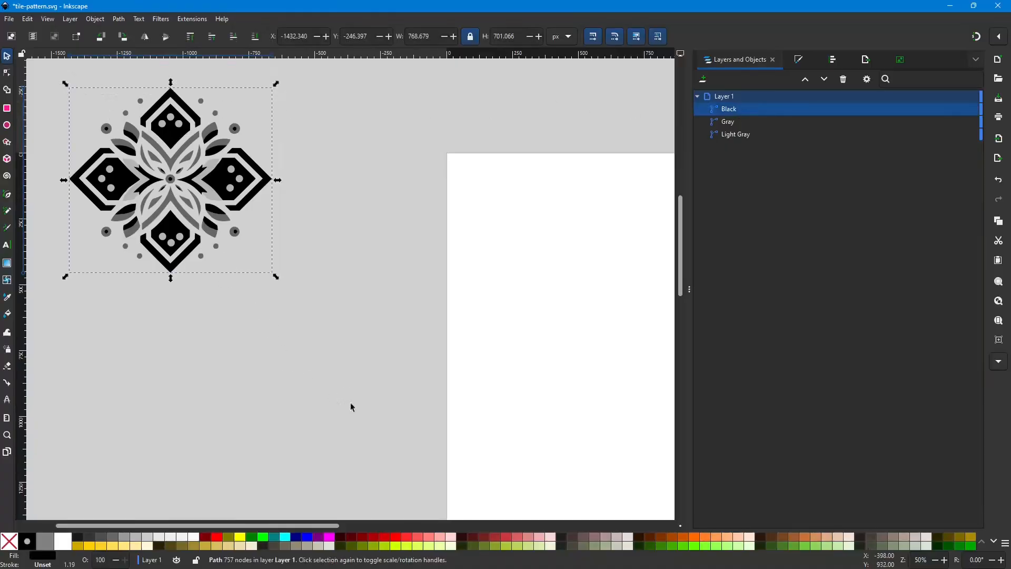
click(476, 541)
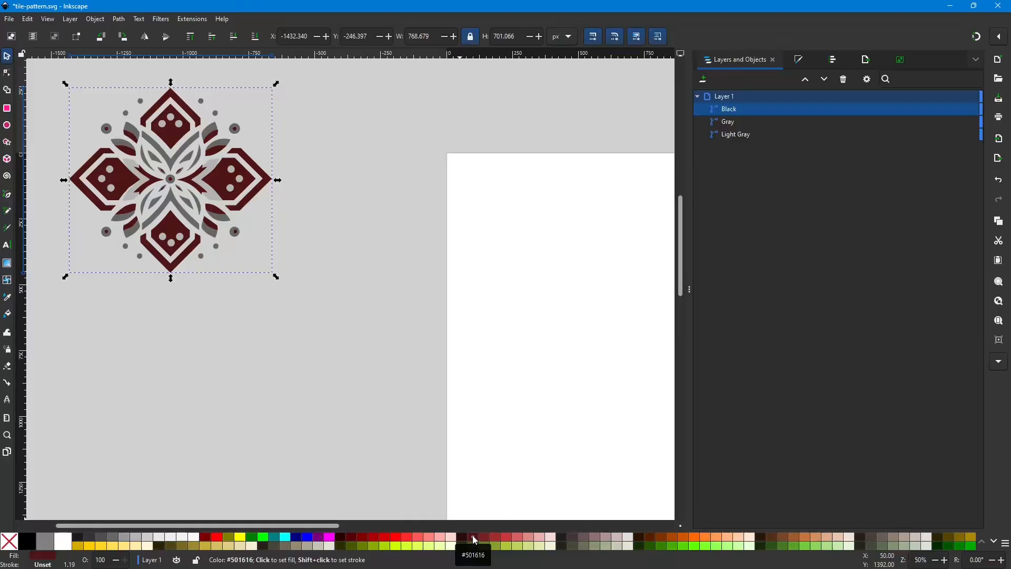
Compare the reds #782121 and #A02C2C on the Gray path and fill it with #A02C2C.
click(748, 129)
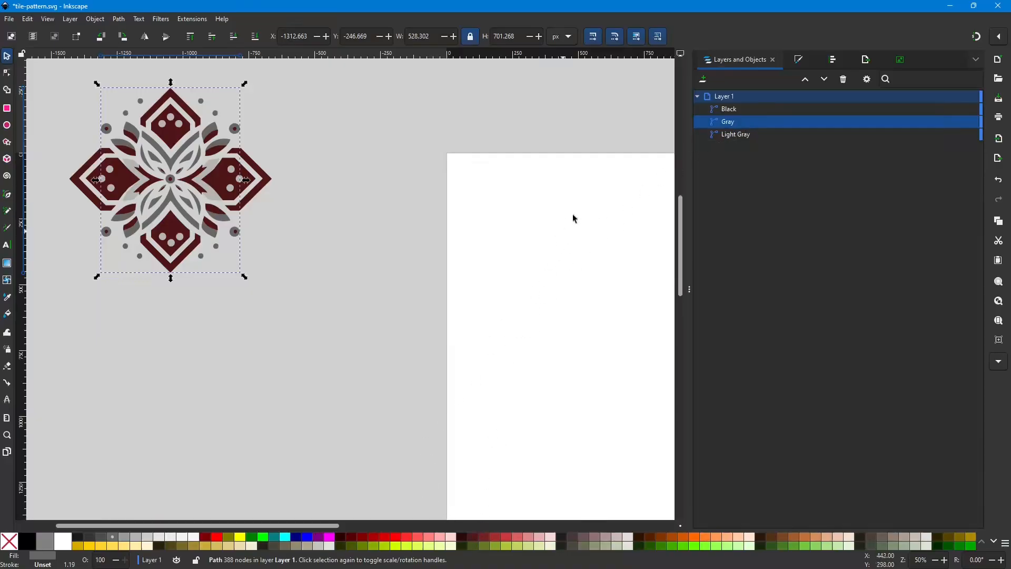
click(752, 108)
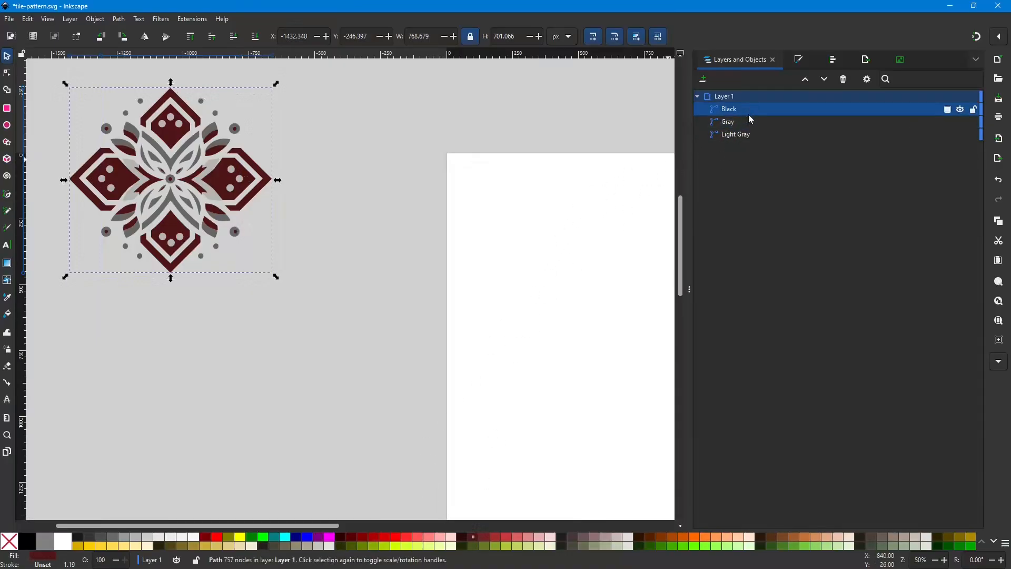
click(747, 121)
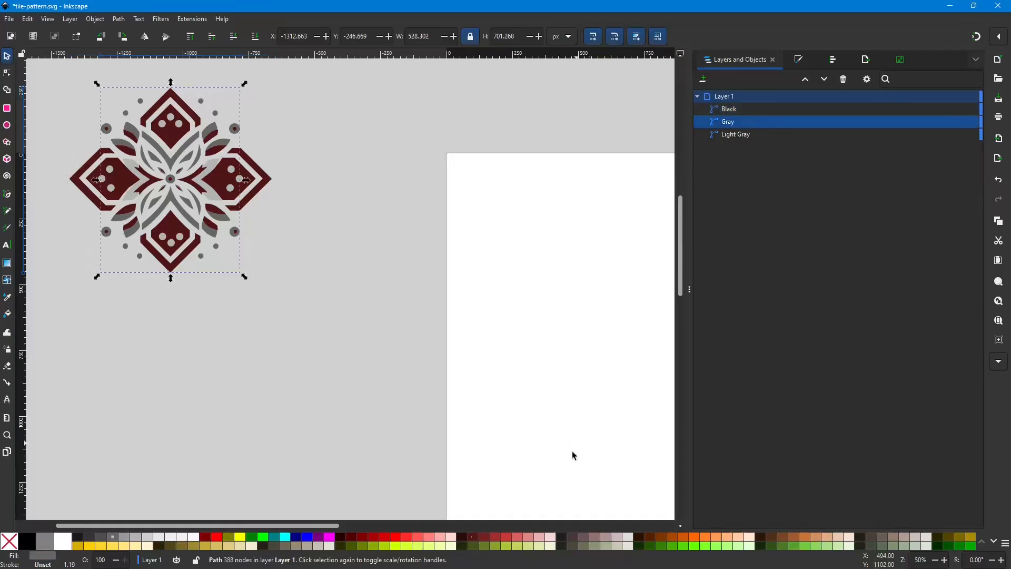
click(495, 539)
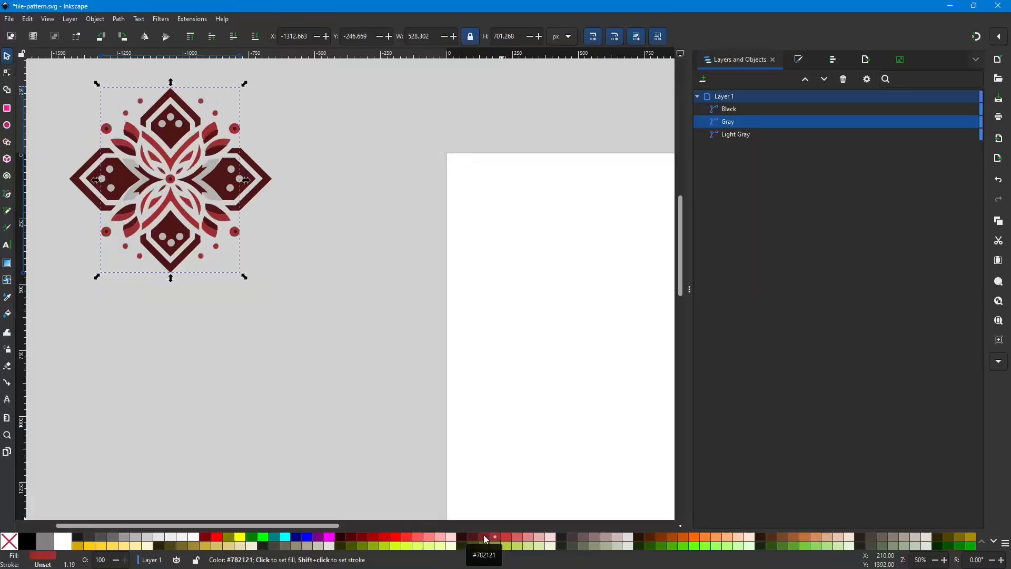
click(483, 538)
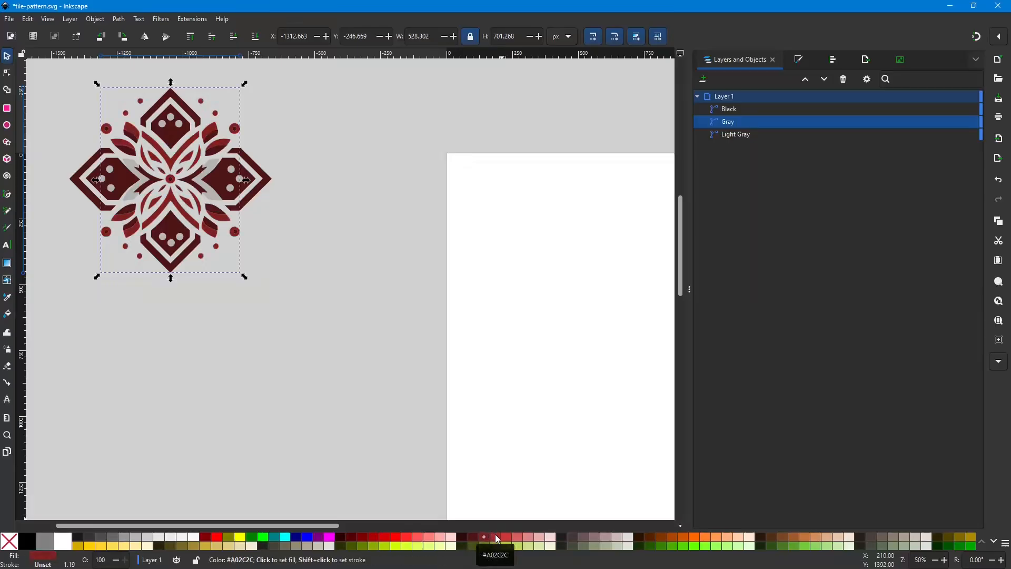
click(496, 538)
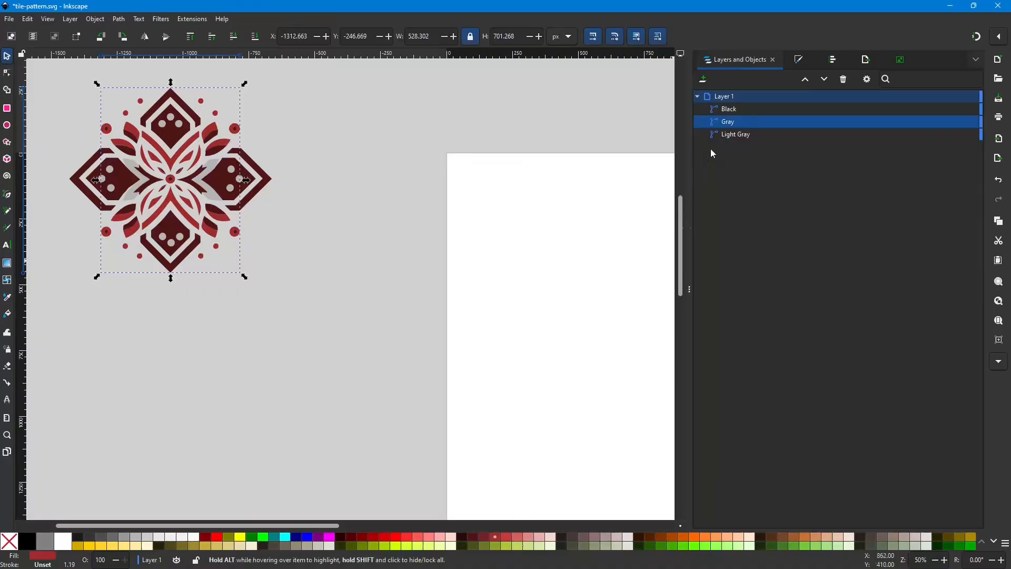
Fill the Light Gray path of the motif with the light red #D35F5F and clear the selection.
click(731, 135)
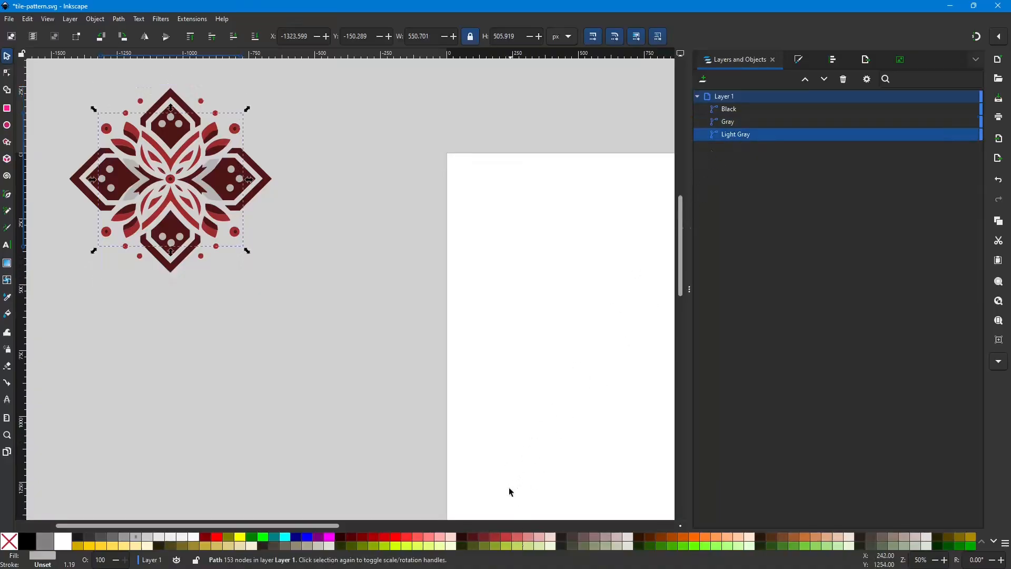
click(516, 537)
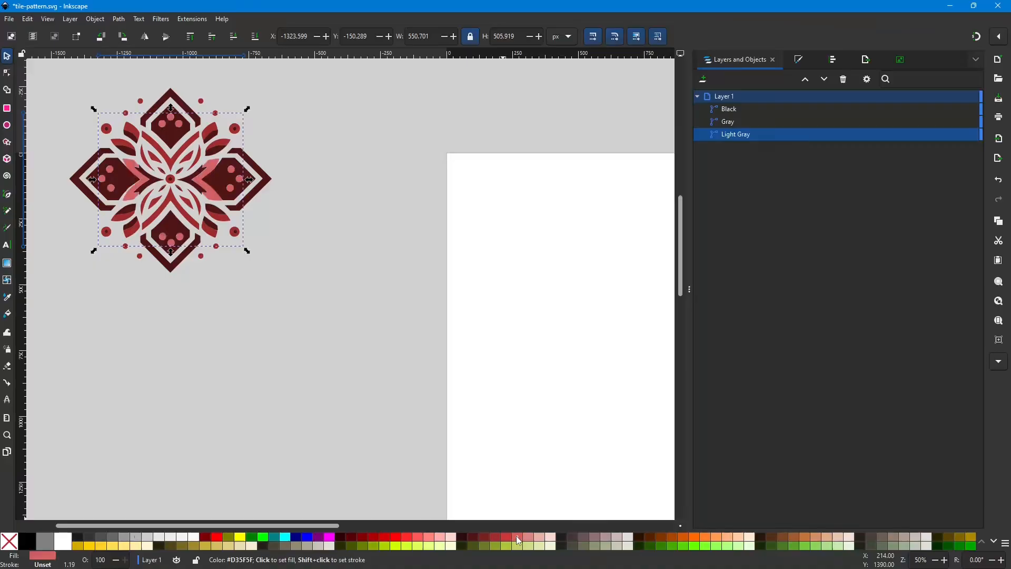
click(332, 300)
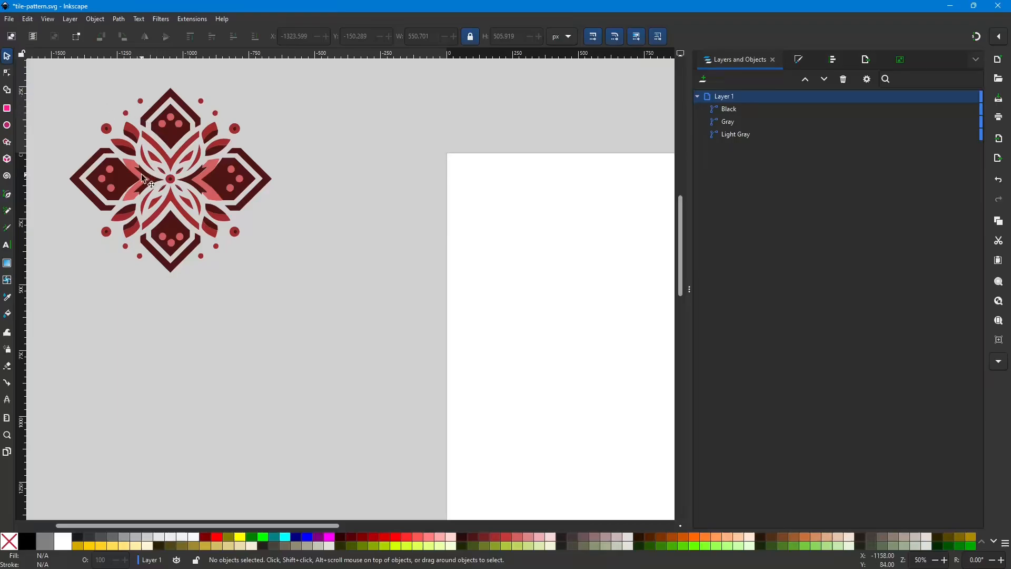
Examine the recolored motif up close and its size relative to the page.
scroll(115, 170, up, 2)
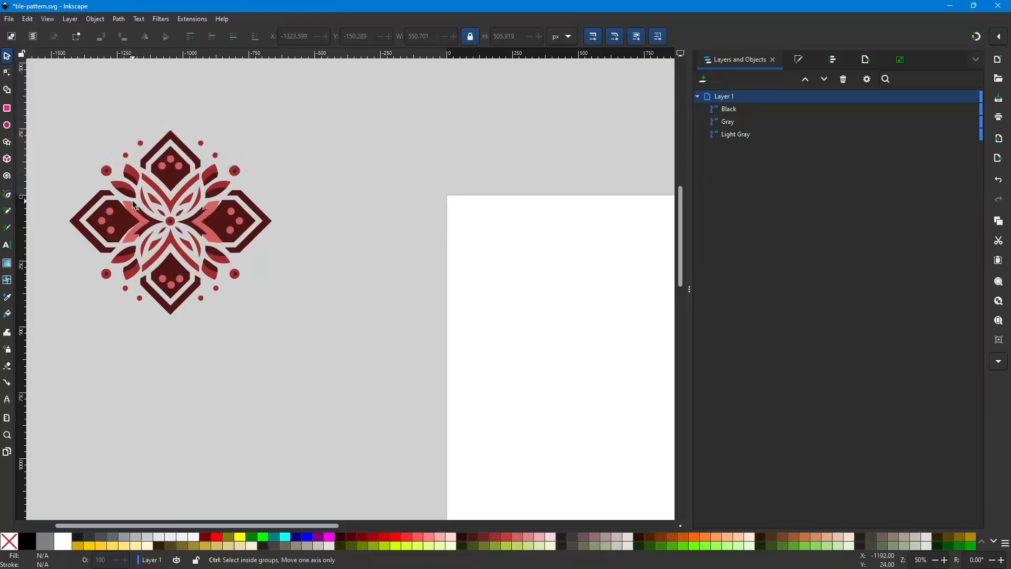
ctrl+scroll(132, 200, up, 5)
ctrl+scroll(132, 201, down, 3)
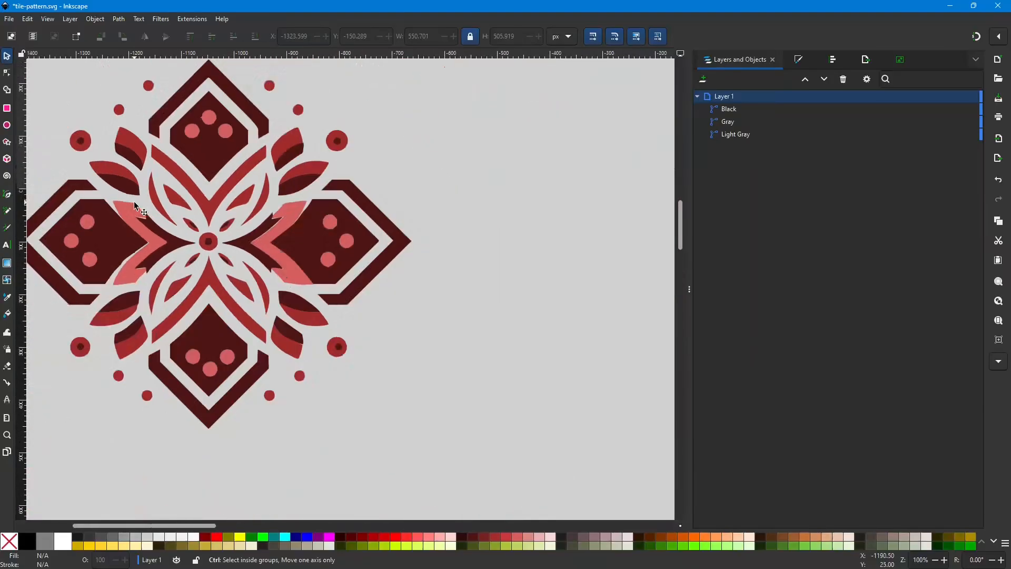
ctrl+scroll(134, 201, down, 2)
ctrl+scroll(134, 202, down, 1)
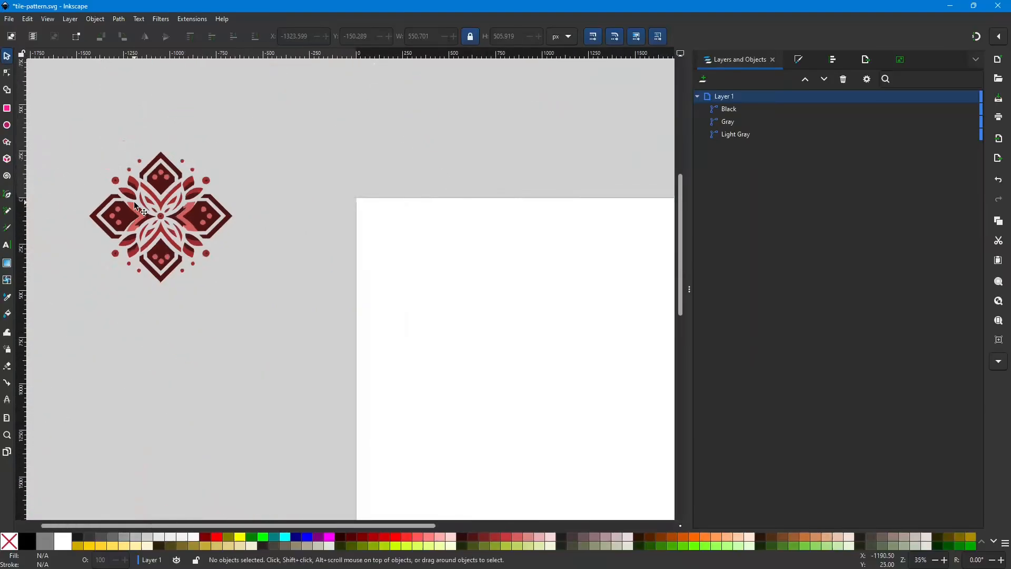
click(748, 109)
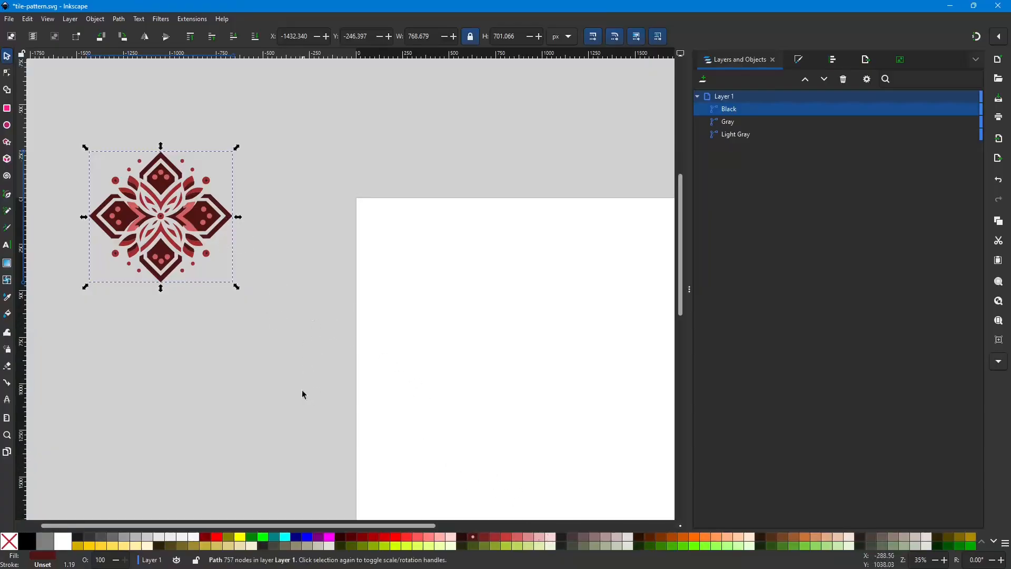
drag(379, 526, 447, 526)
scroll(514, 411, down, 4)
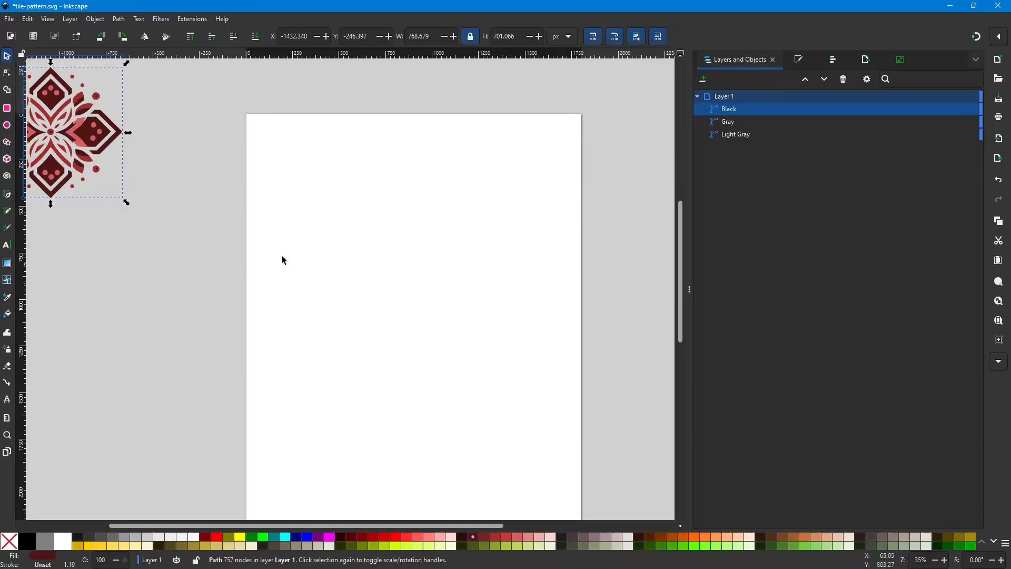
scroll(231, 275, down, 1)
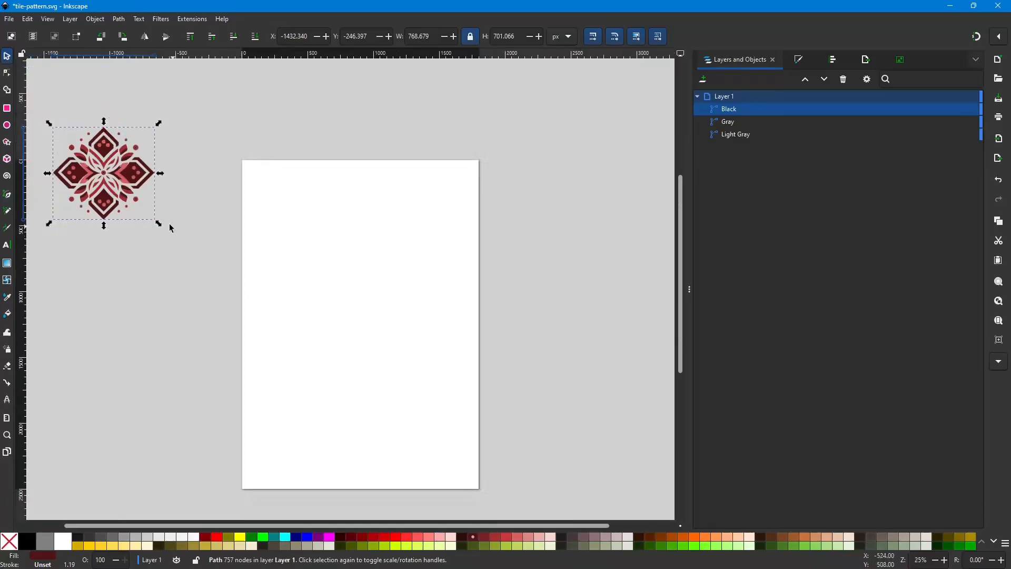
click(215, 101)
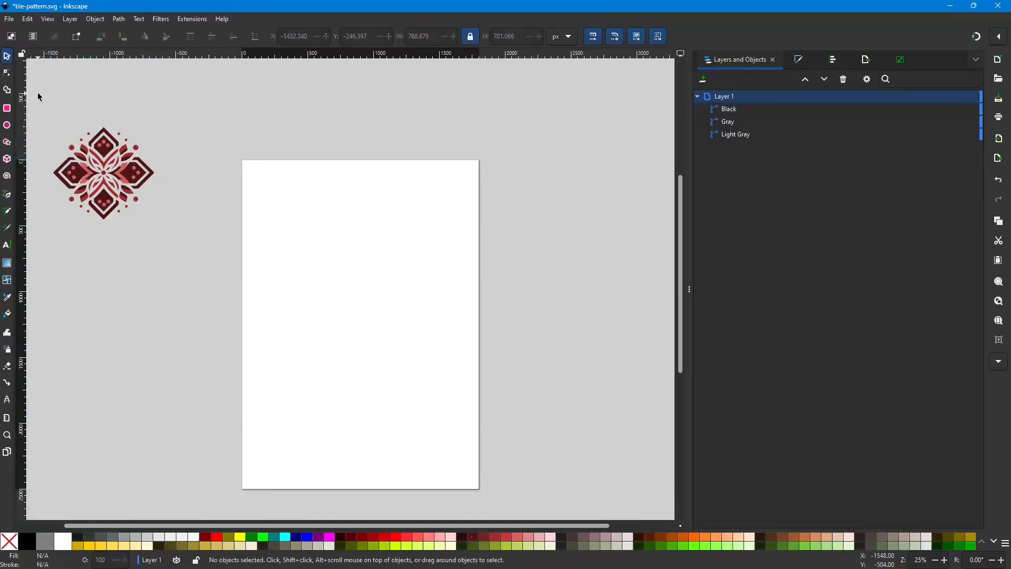
Select the motif's Black, Gray and Light Gray paths together and convert them with Objects to Pattern.
drag(38, 94, 182, 257)
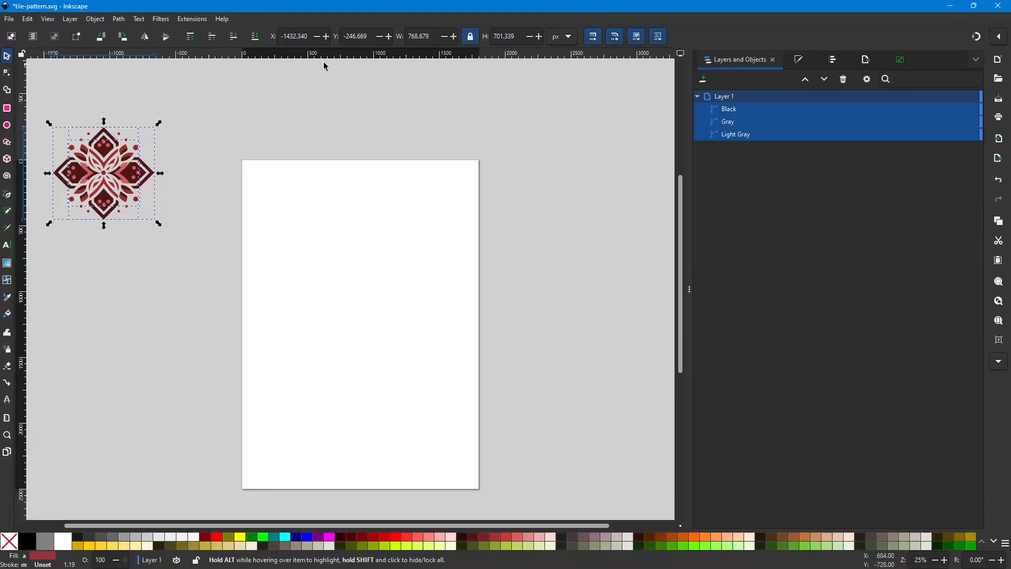
click(119, 20)
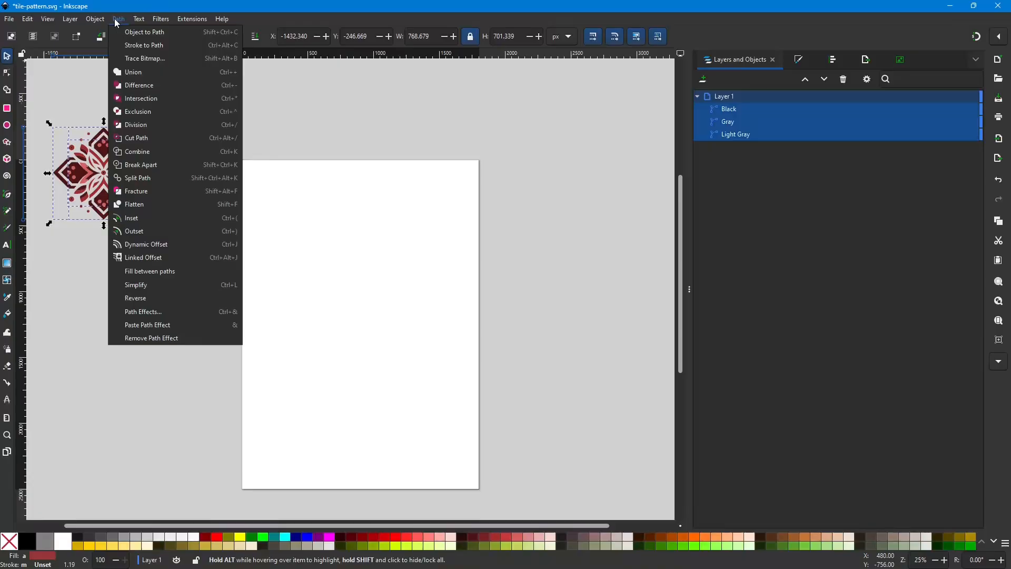
mouse_move(98, 21)
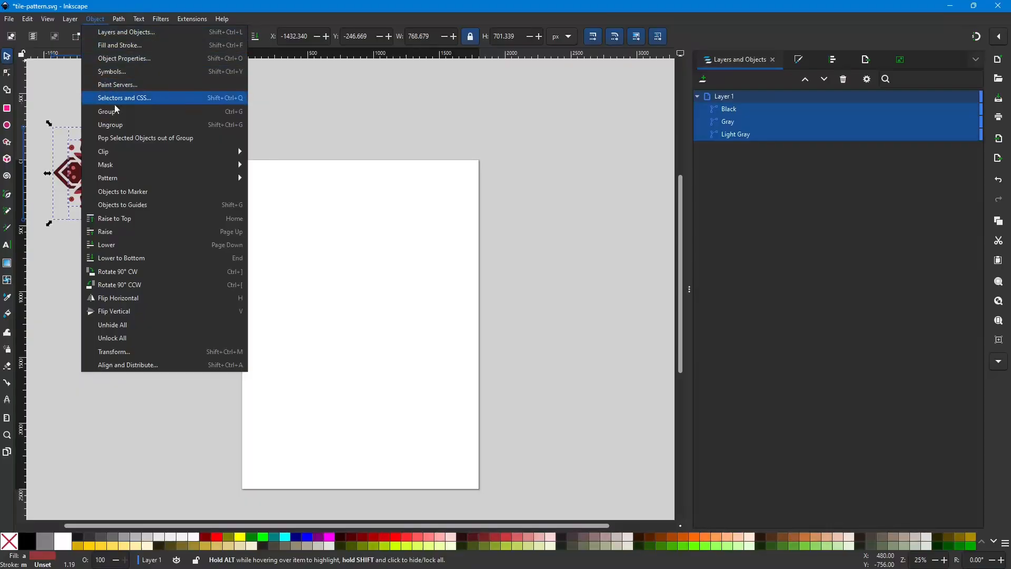
mouse_move(114, 182)
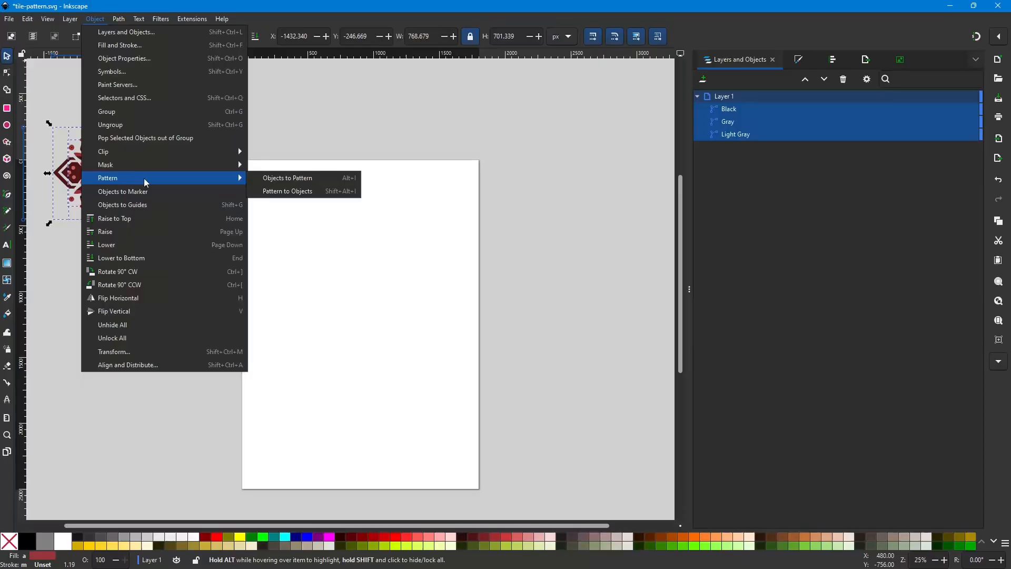
click(275, 178)
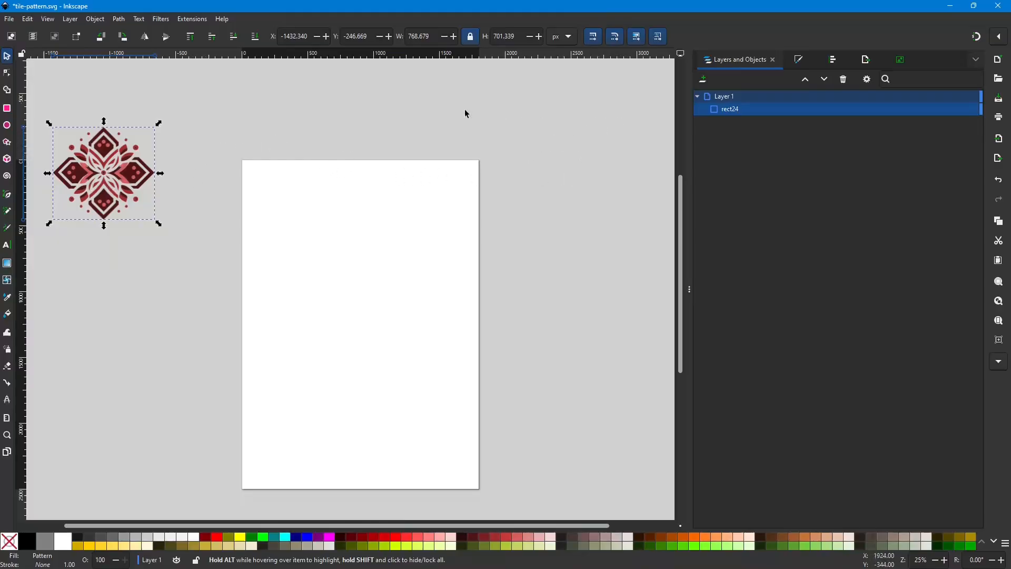
Draw a rectangle of about 1932 x 2652 px covering the whole page and fill it with the pale pink #F4D7D7.
click(7, 109)
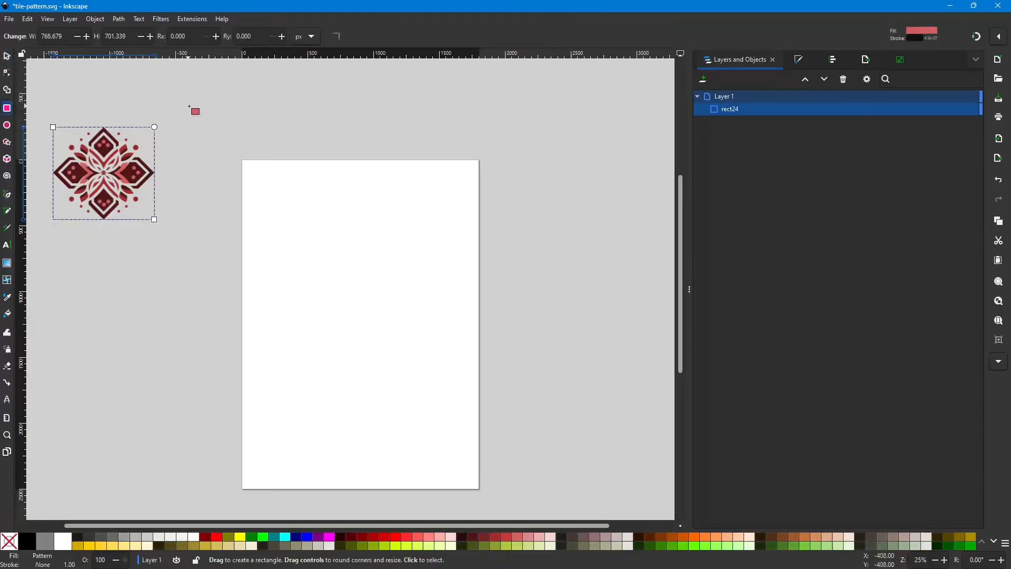
drag(233, 148, 487, 497)
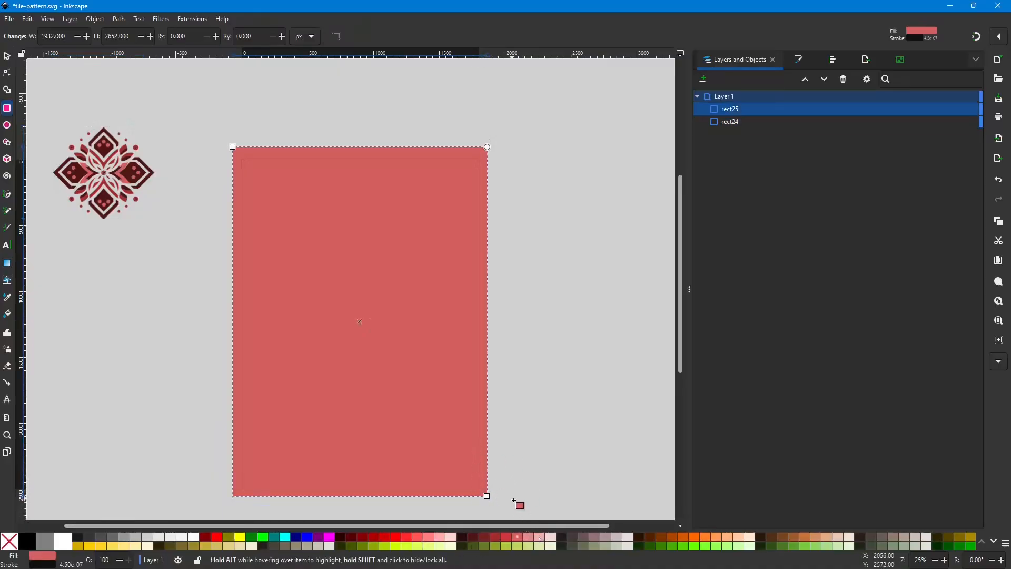
click(543, 541)
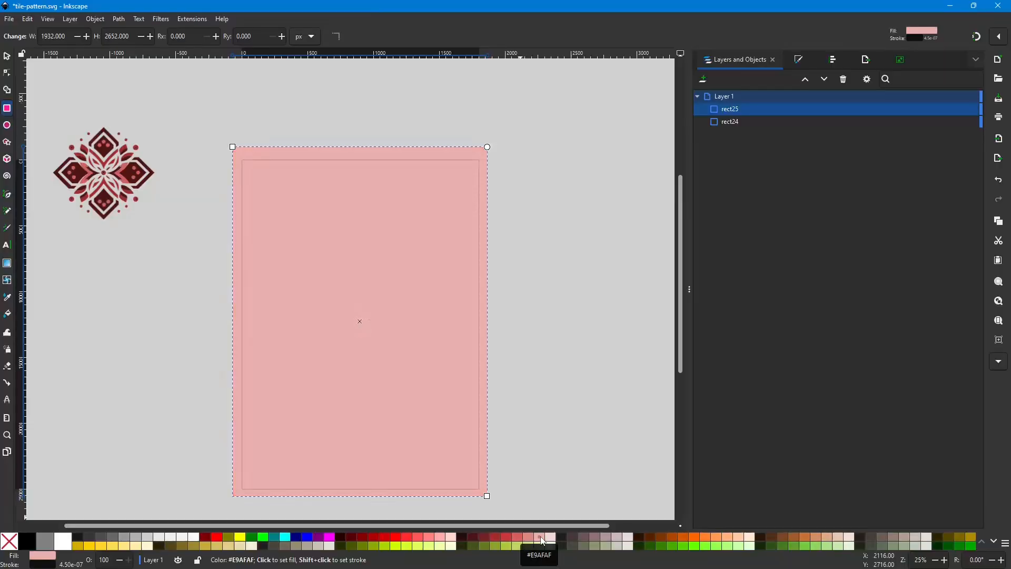
click(555, 541)
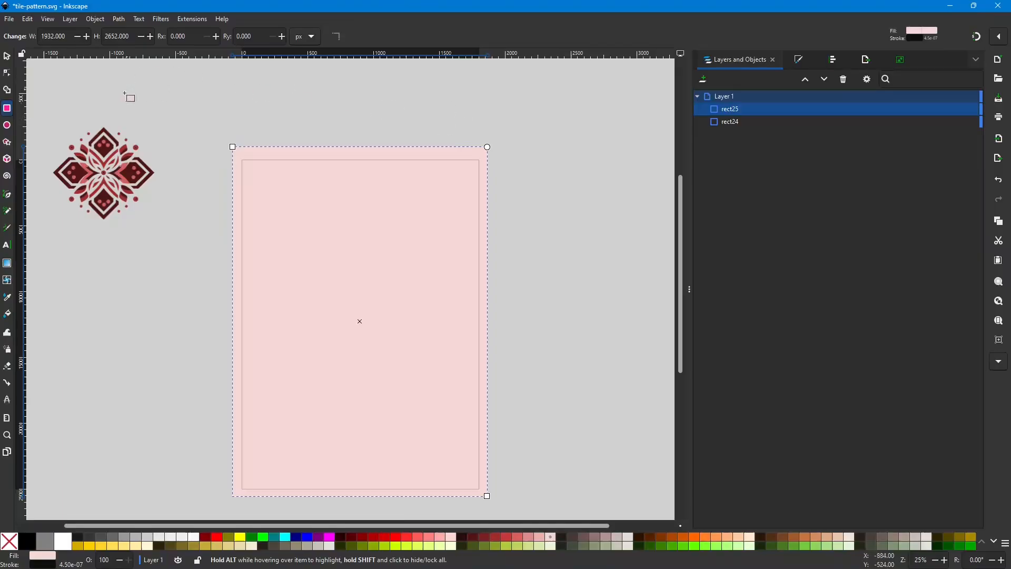
Replace the page rectangle's flat color with a pattern fill using the tile motif.
click(7, 56)
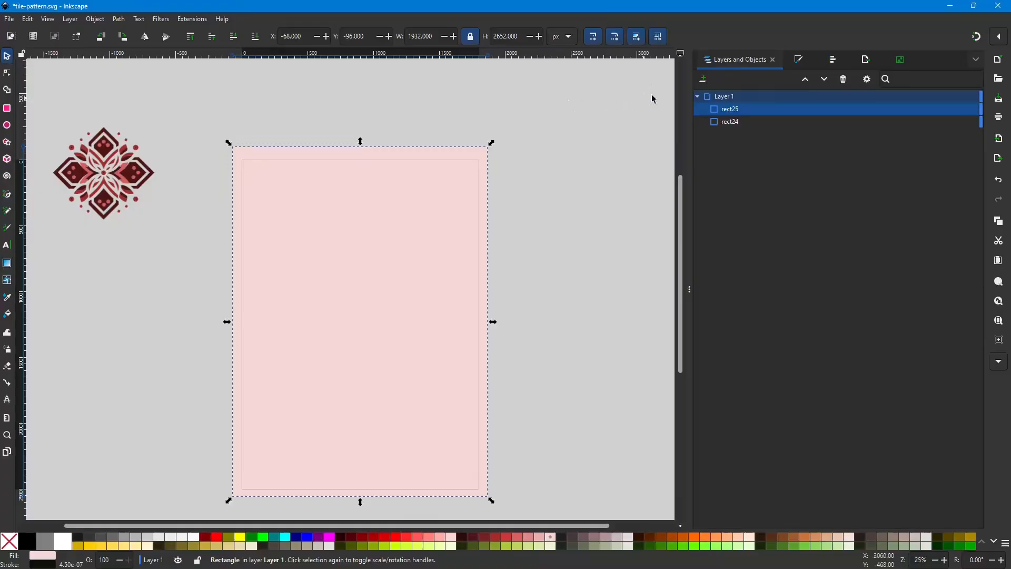
click(801, 62)
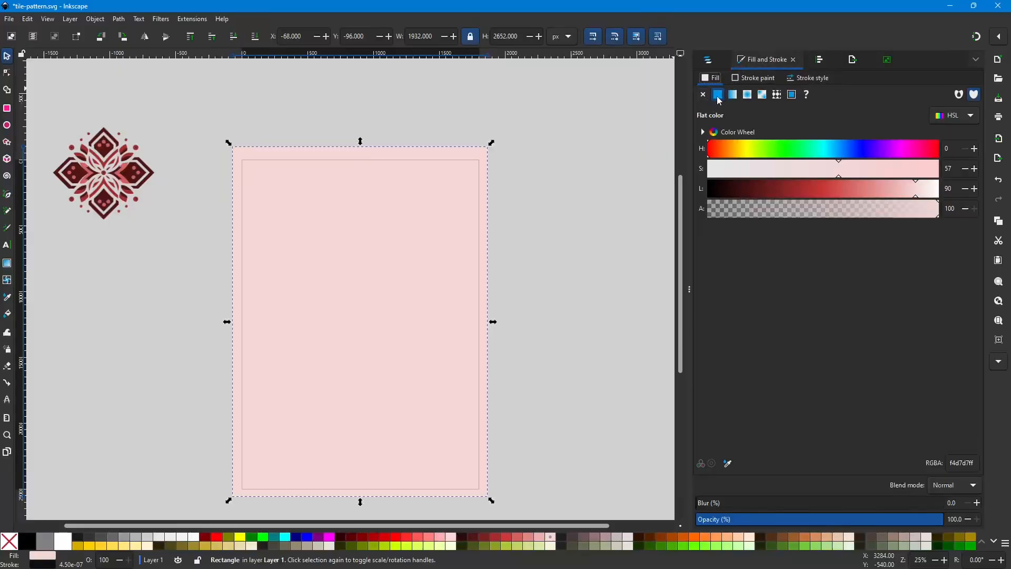
click(778, 95)
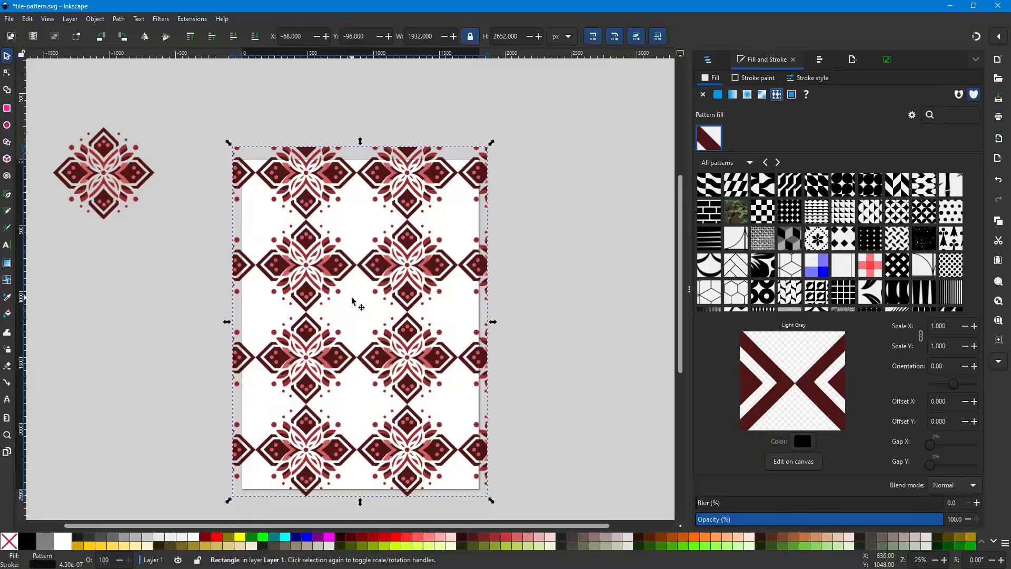
Move the pattern fill's origin to the page's top-left corner, undoing any accidental shift of the rectangle itself.
click(383, 288)
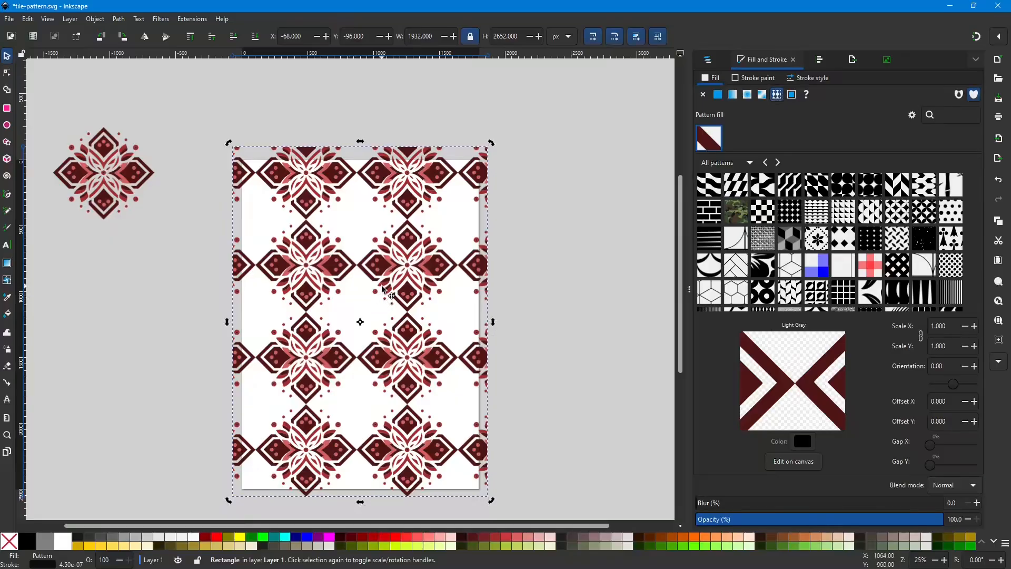
key(r)
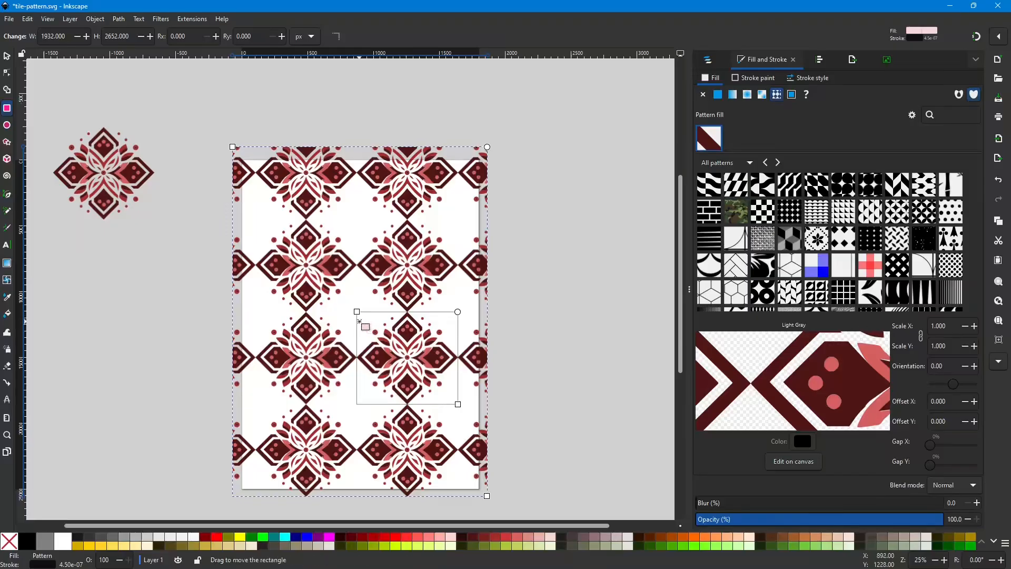
drag(359, 321, 353, 305)
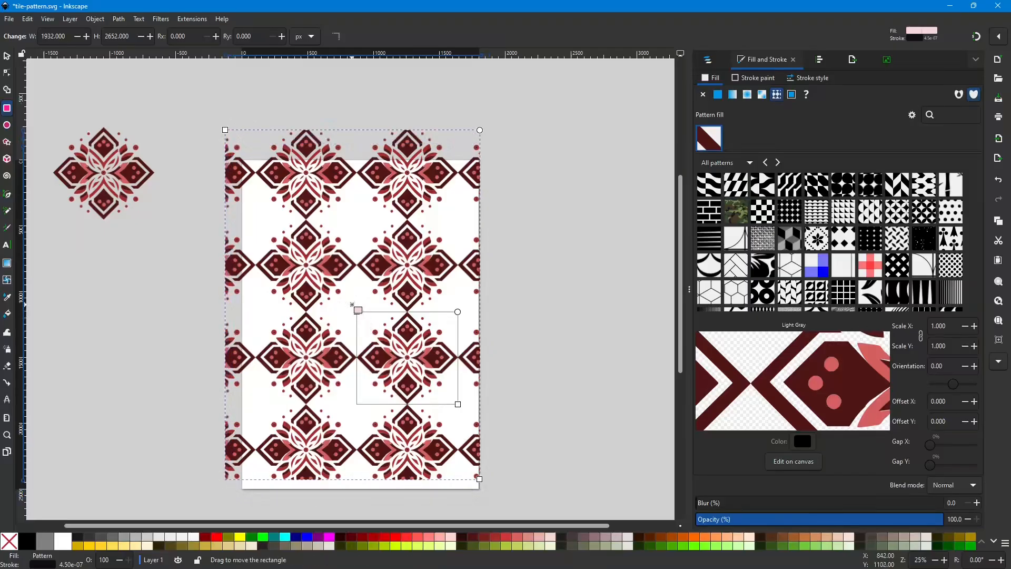
key(ctrl+z)
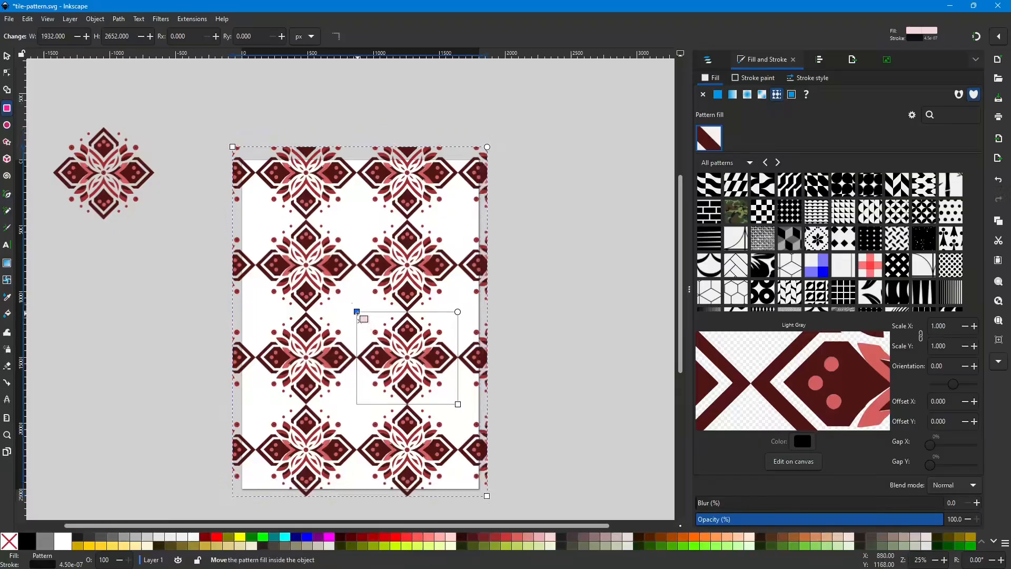
drag(357, 313, 241, 160)
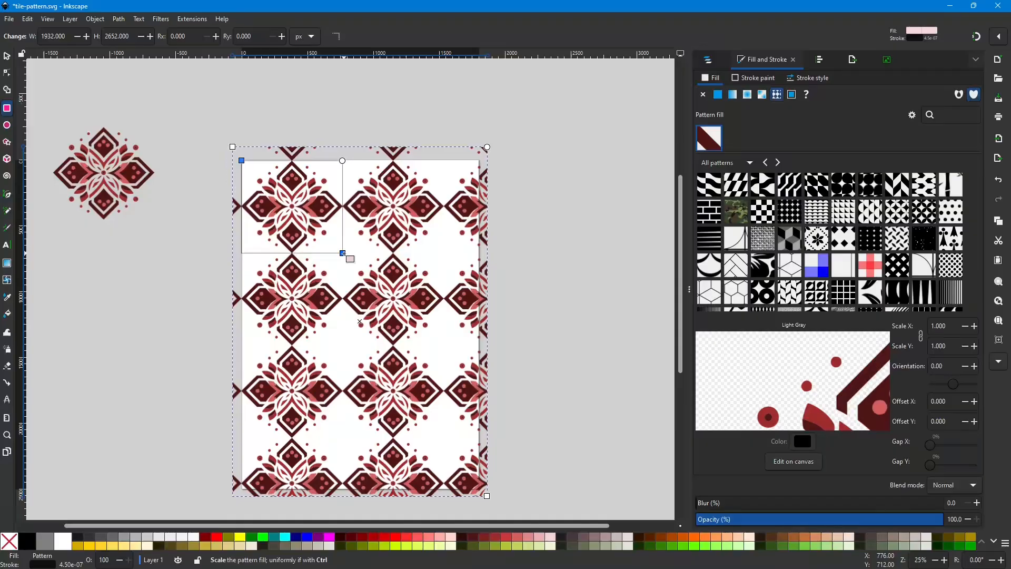
Shrink the pattern fill to a scale of about 0.205 and clear the selection.
drag(343, 254, 271, 184)
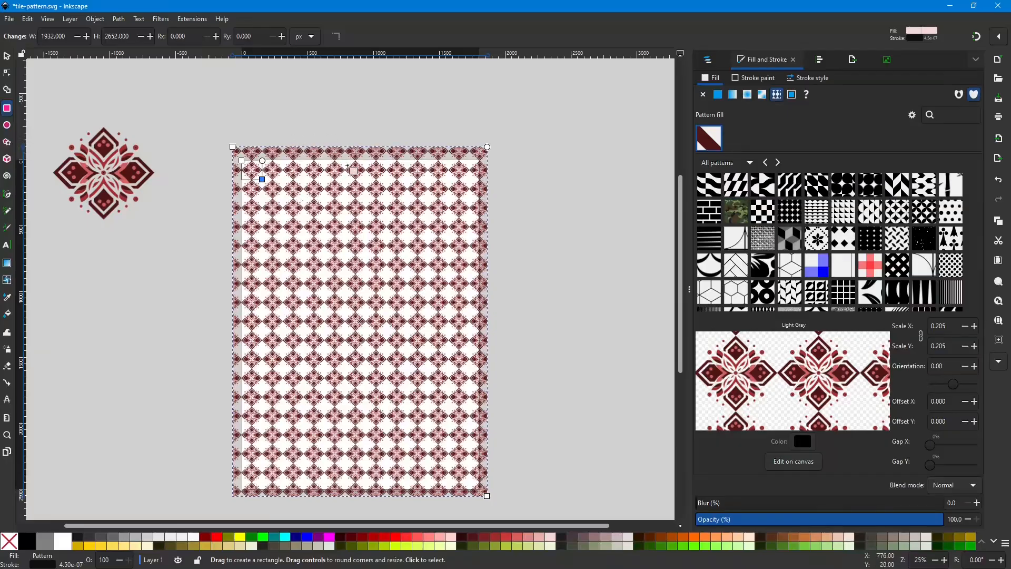
click(7, 56)
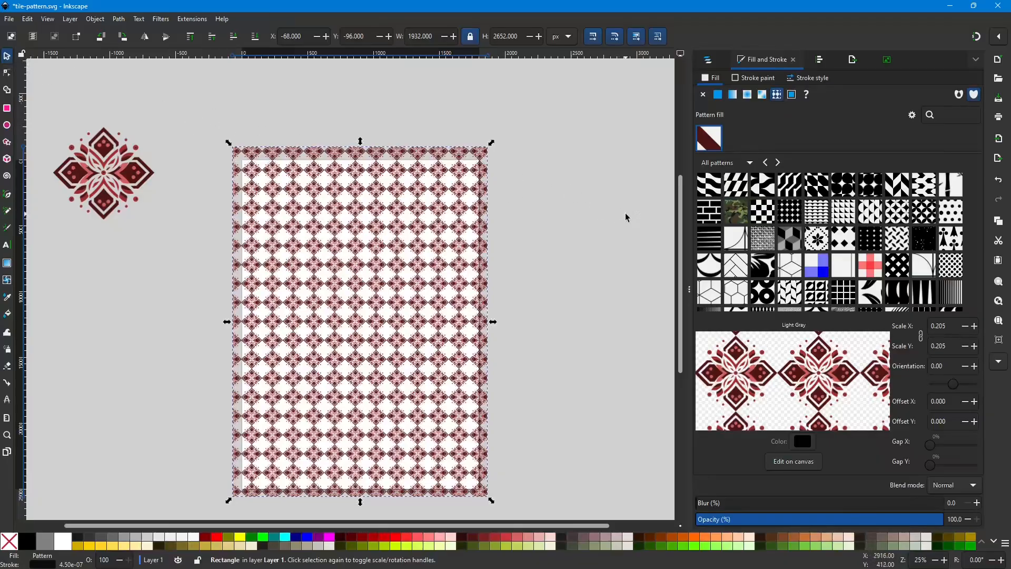
click(585, 222)
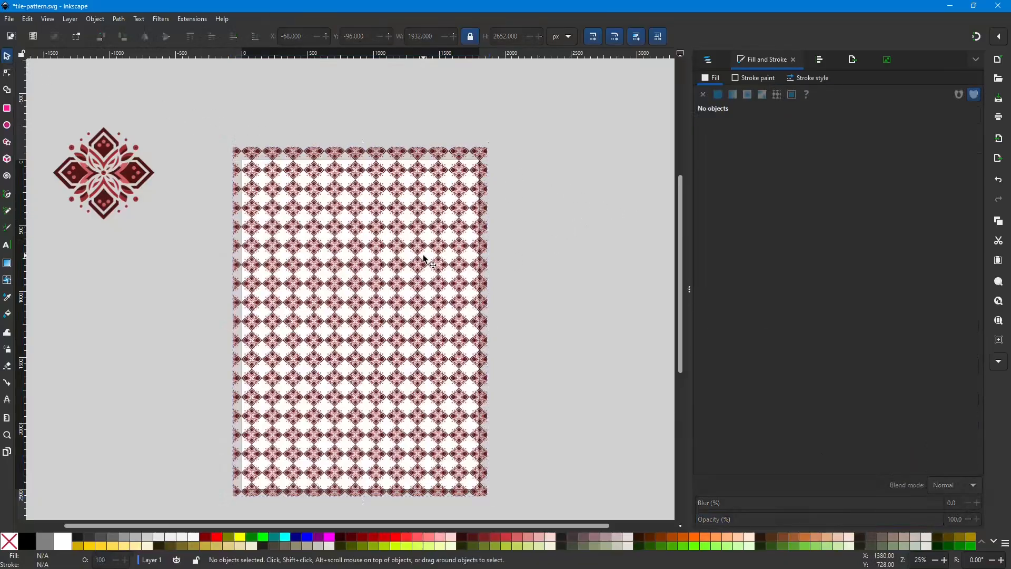
scroll(392, 282, up, 4)
scroll(392, 282, down, 3)
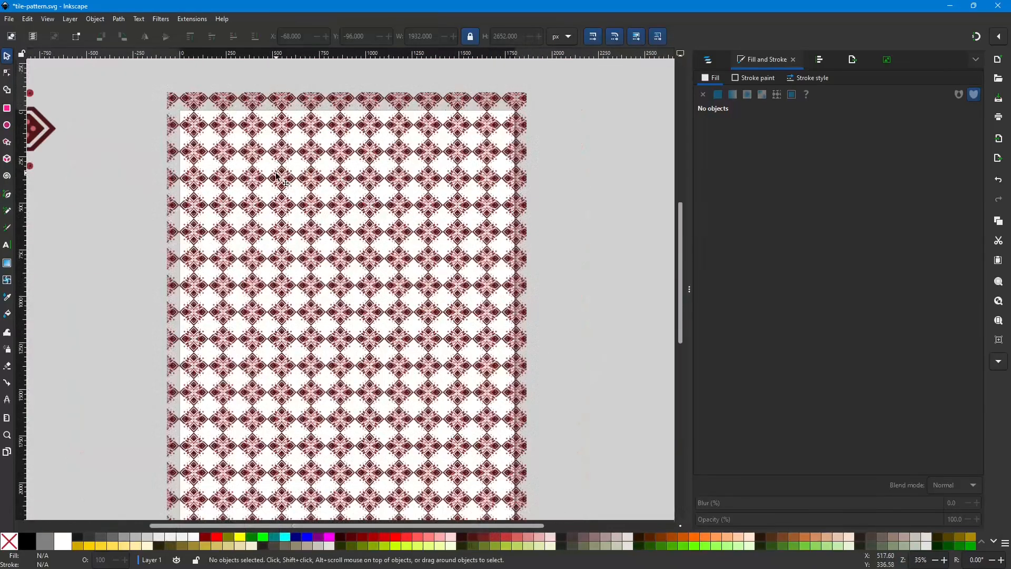
Set the rectangle's pattern fill to a scale of about 0.358 with its scale handle and clear the selection.
click(331, 242)
key(r)
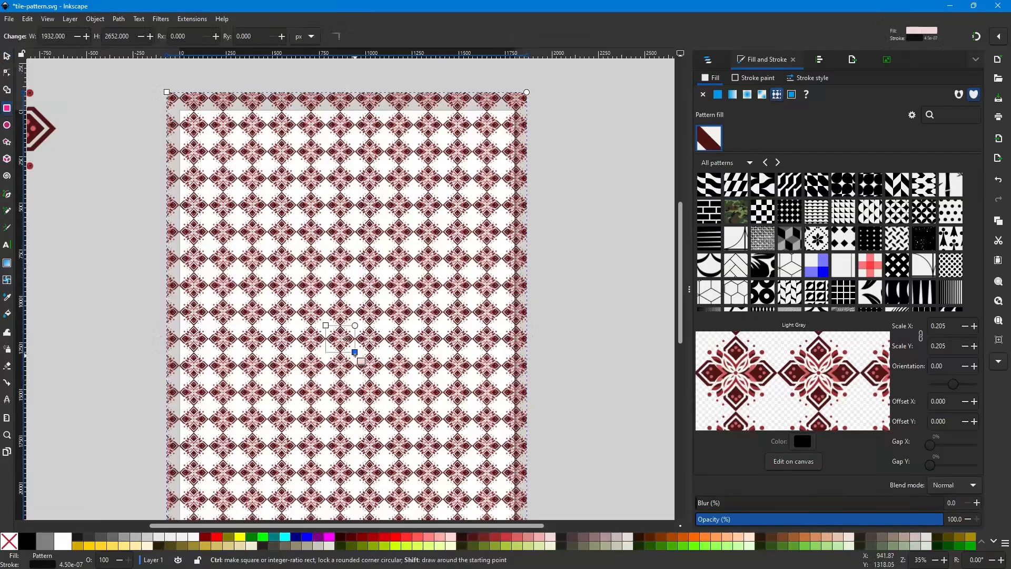
drag(355, 354, 375, 379)
scroll(373, 343, down, 4)
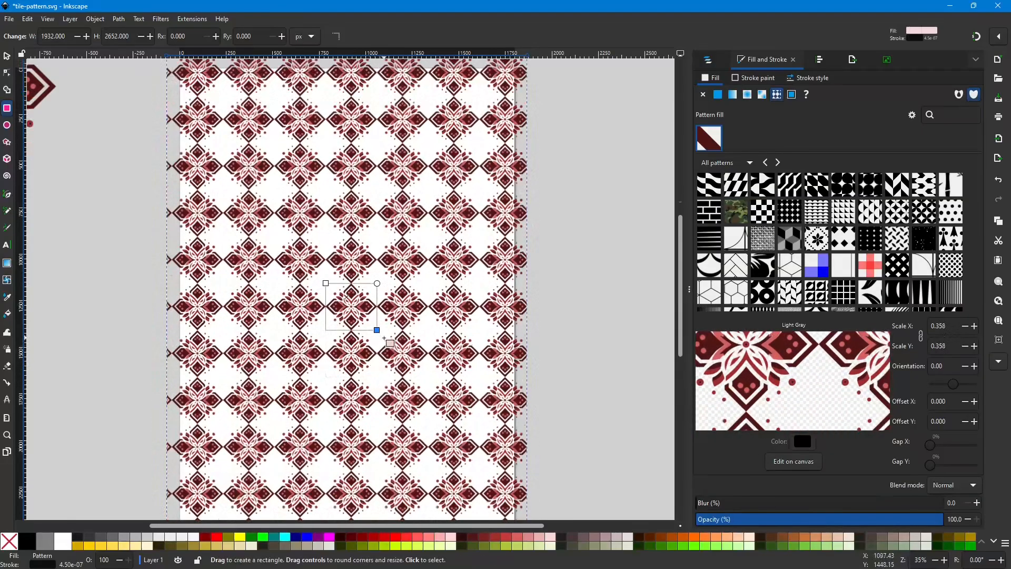
ctrl+scroll(384, 337, down, 1)
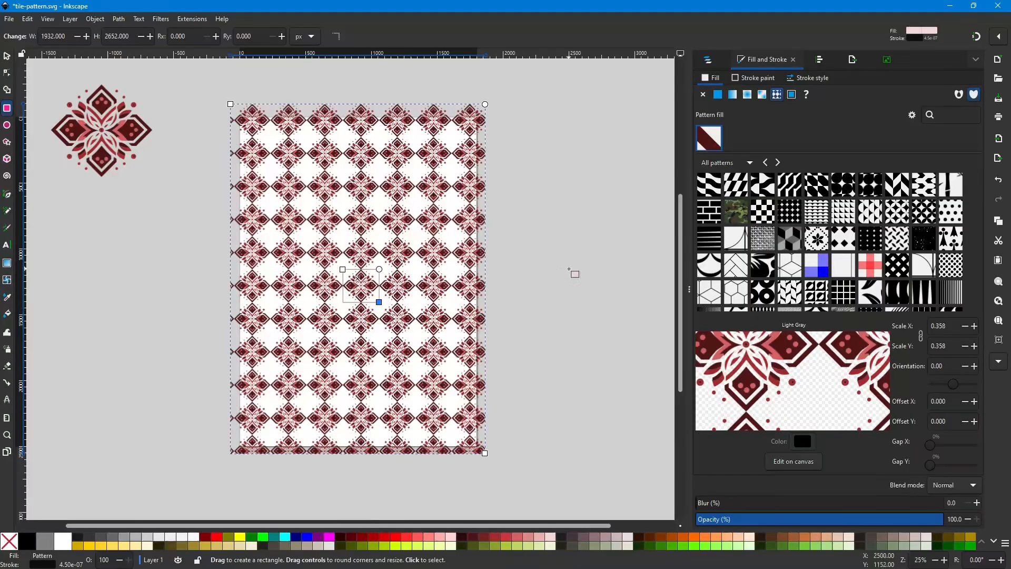
click(574, 273)
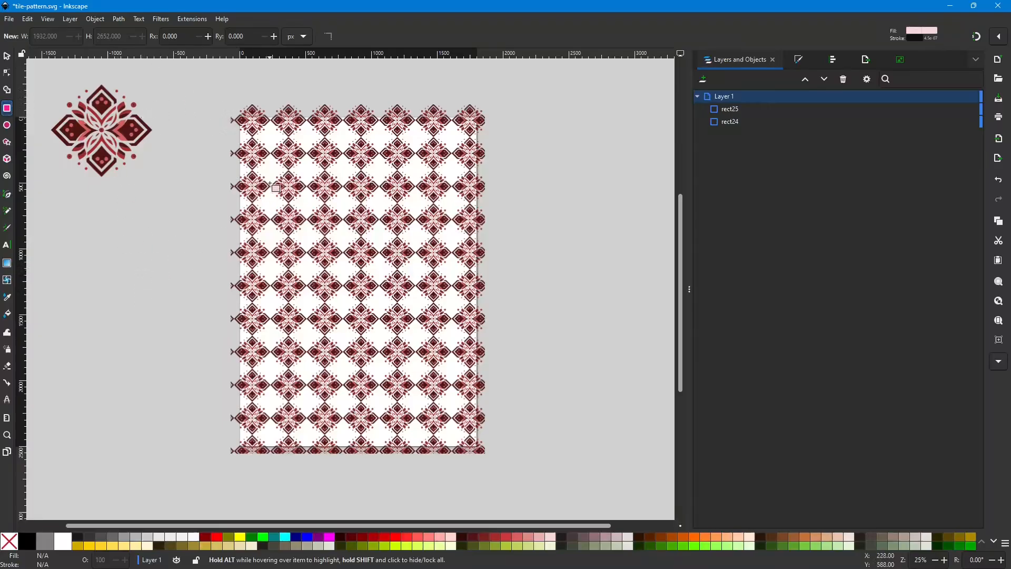
Draw a pale pink background rectangle of about 1964 x 2724 px over the page and place it beneath the pattern rectangle.
drag(231, 101, 490, 460)
drag(731, 109, 743, 141)
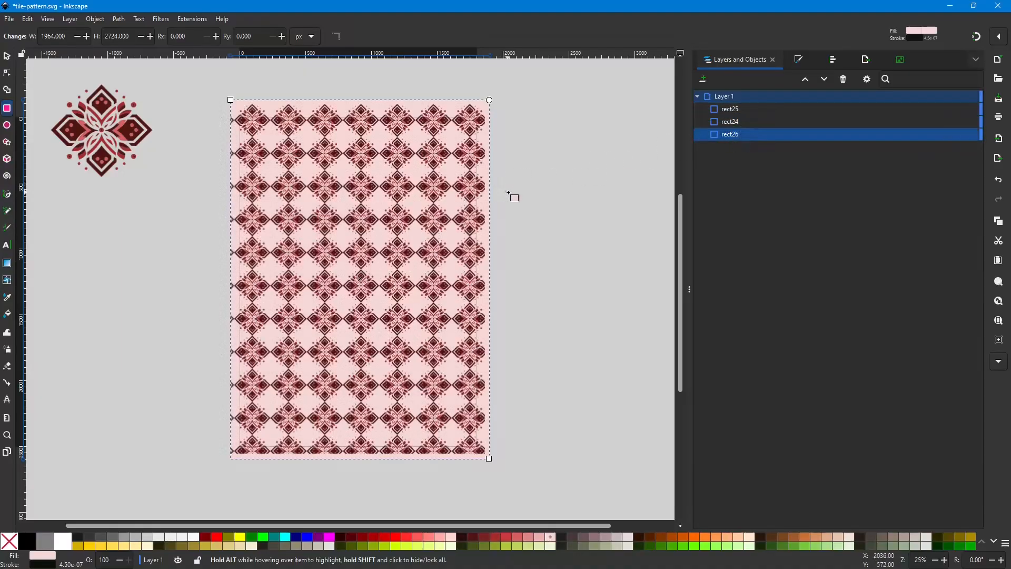
scroll(515, 196, down, 1)
scroll(515, 196, down, 1)
scroll(516, 196, up, 2)
click(8, 57)
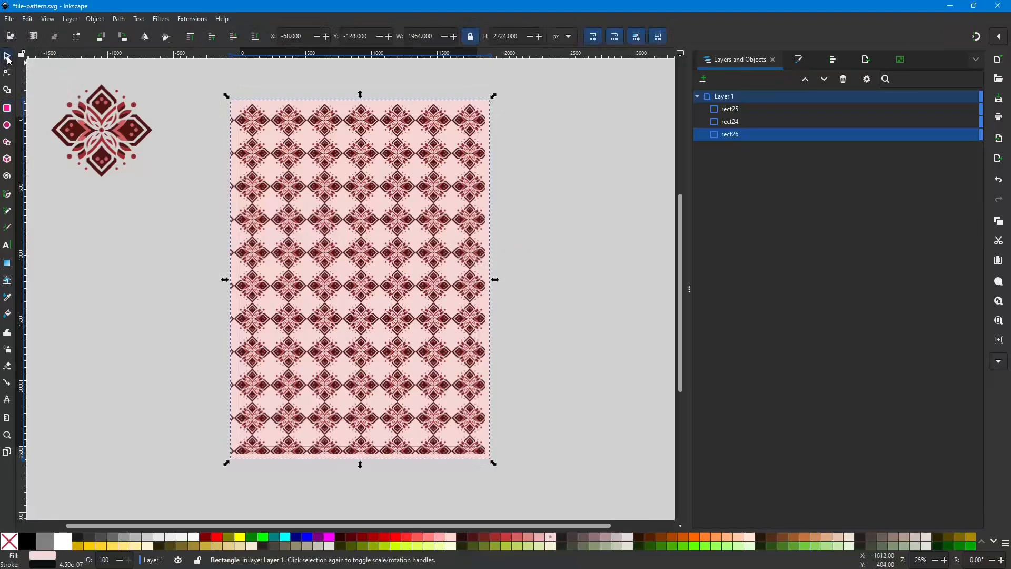
scroll(485, 242, up, 2)
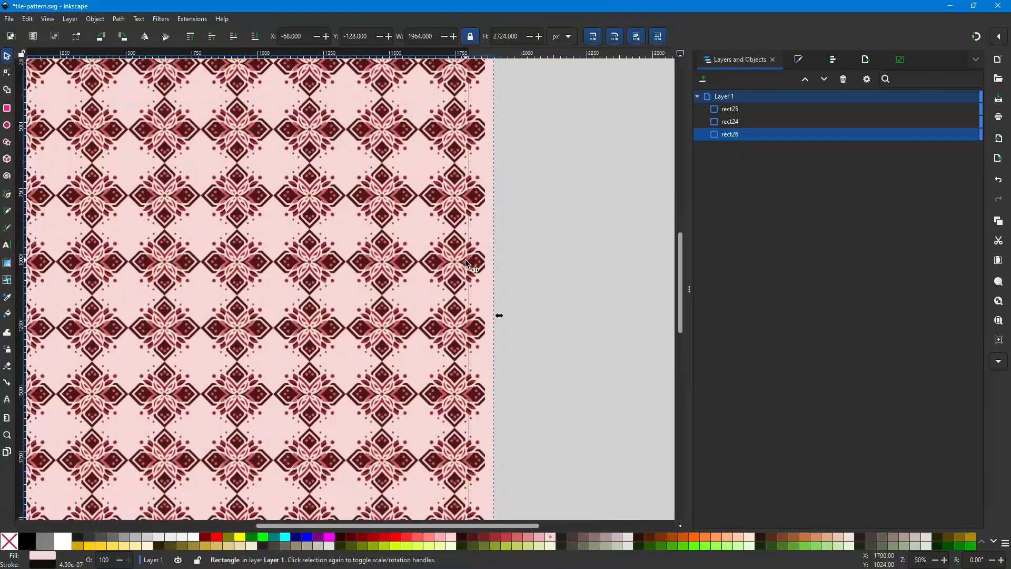
Export the page area as tile.png in the Print On Demand folder at 300 DPI.
scroll(466, 262, up, 3)
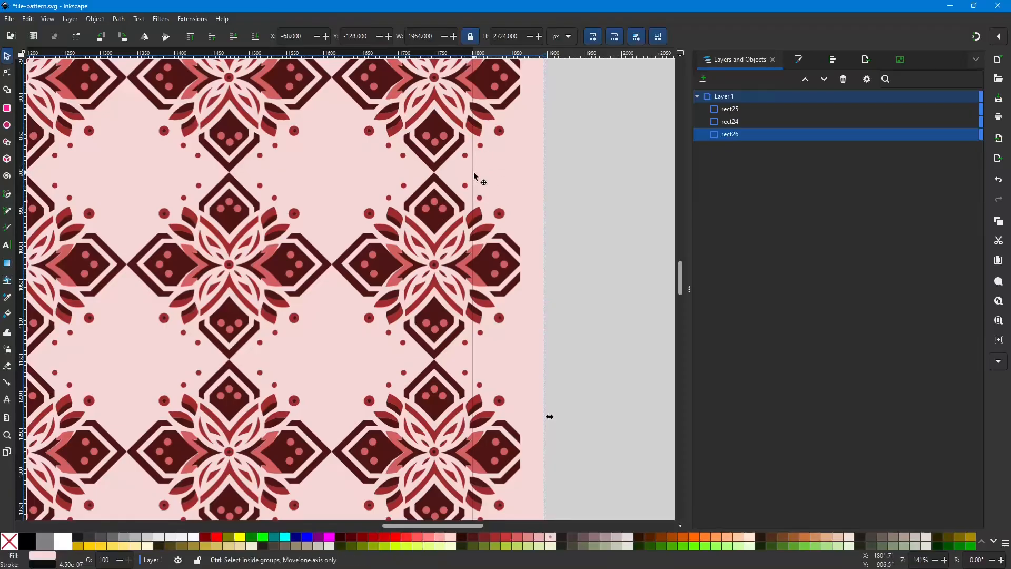
scroll(477, 180, down, 1)
scroll(482, 195, down, 2)
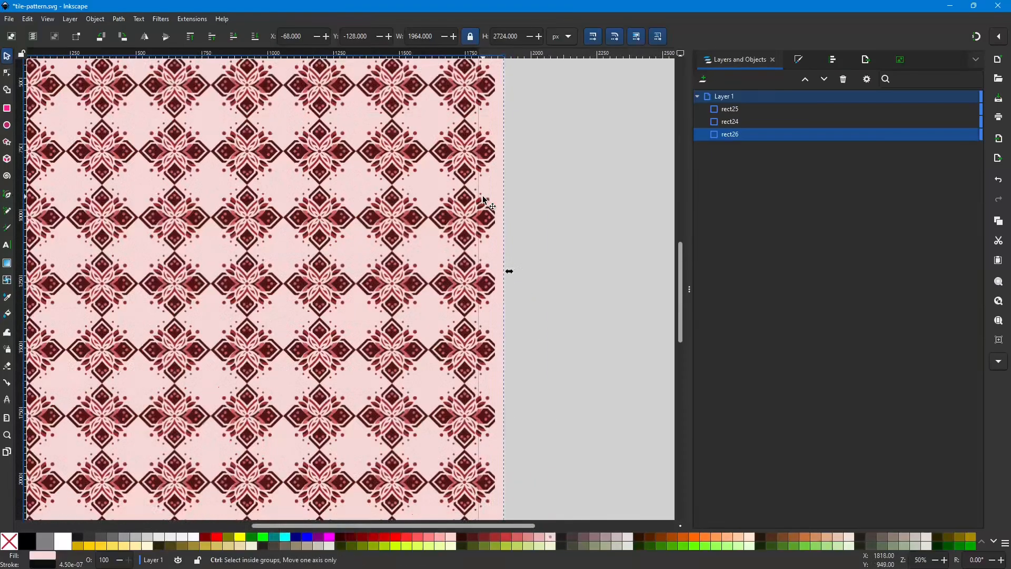
scroll(484, 189, up, 3)
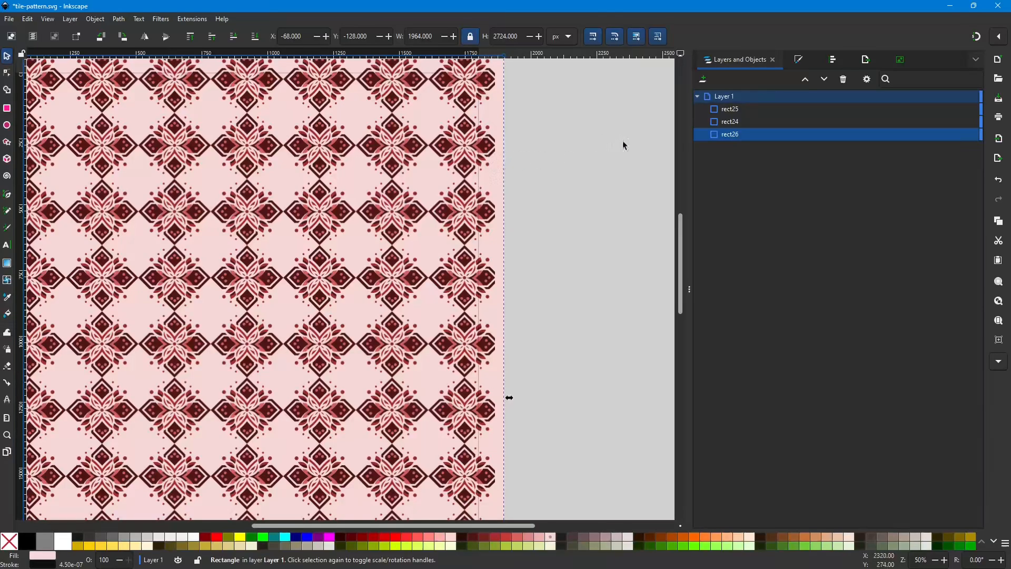
click(866, 61)
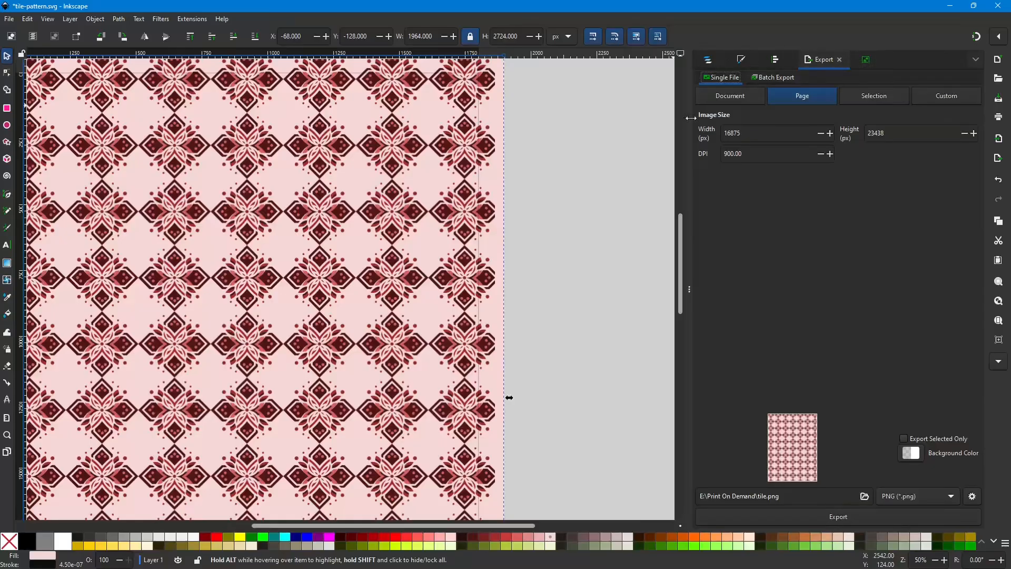
drag(751, 152, 709, 151)
text(300)
click(865, 496)
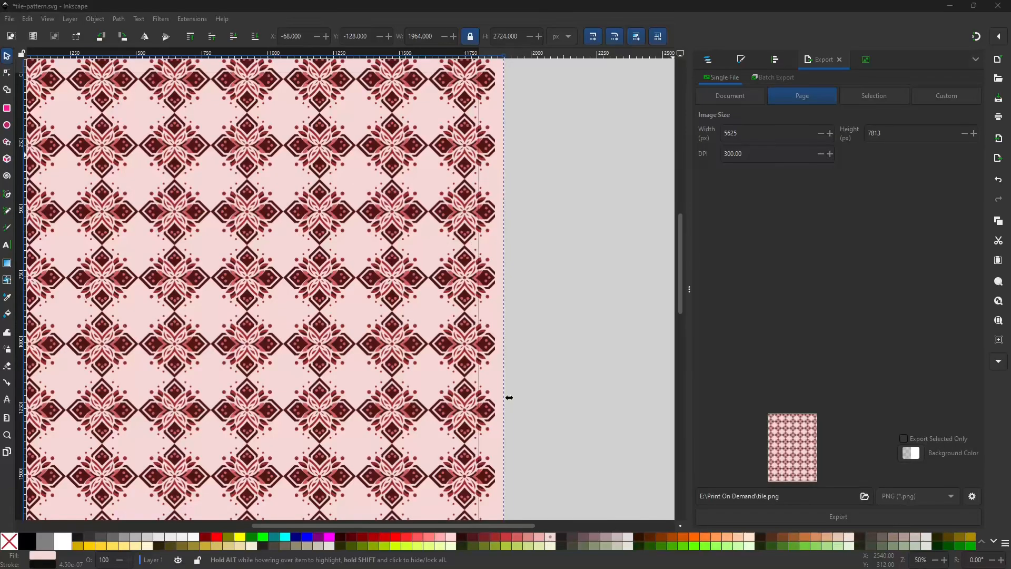
key(Return)
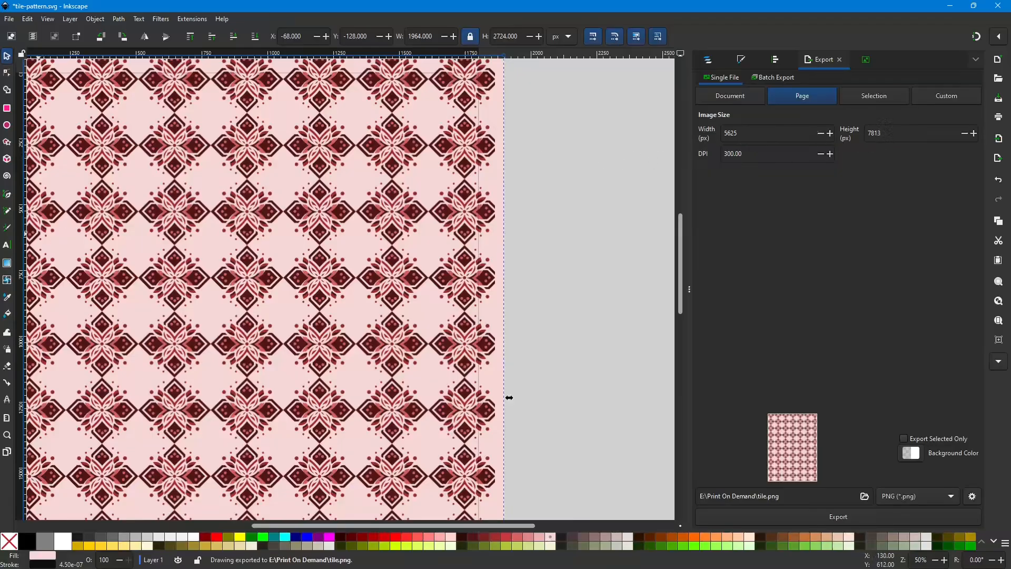
Switch to the image viewer to inspect the exported tile.png, narrowing its window and moving it clear of the drawing.
key(alt+Tab)
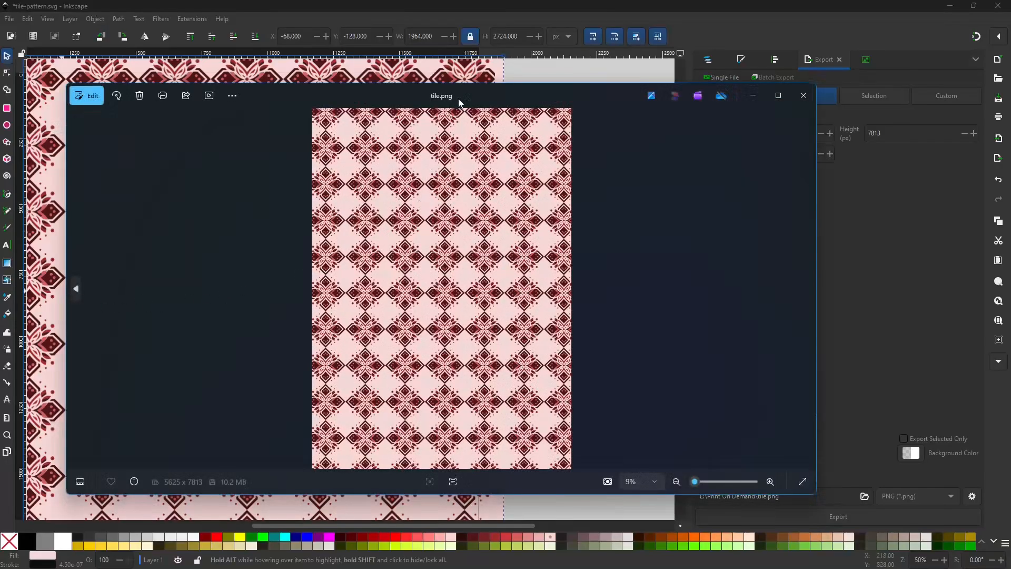
drag(467, 96, 619, 65)
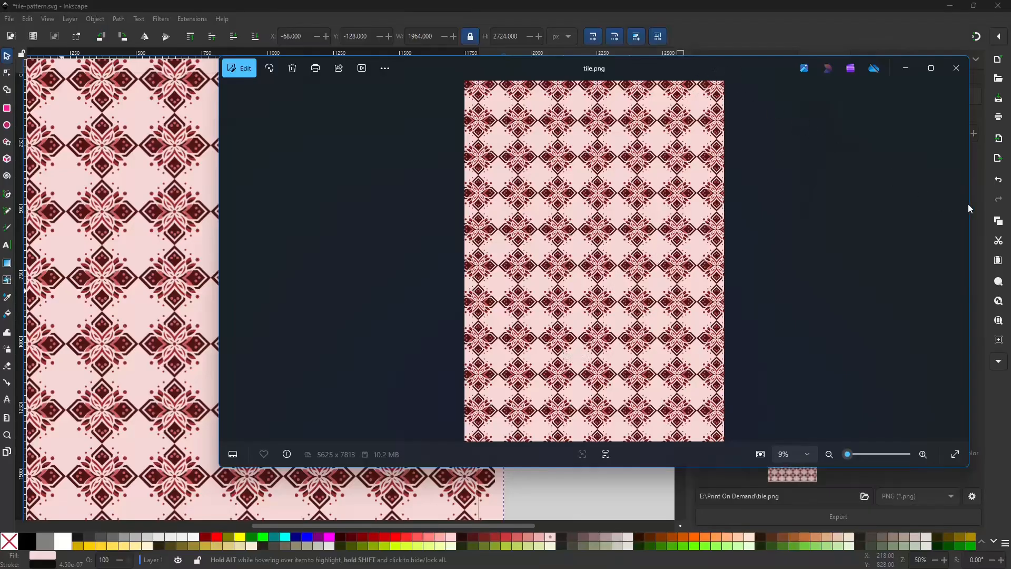
drag(970, 209, 672, 207)
drag(396, 69, 715, 106)
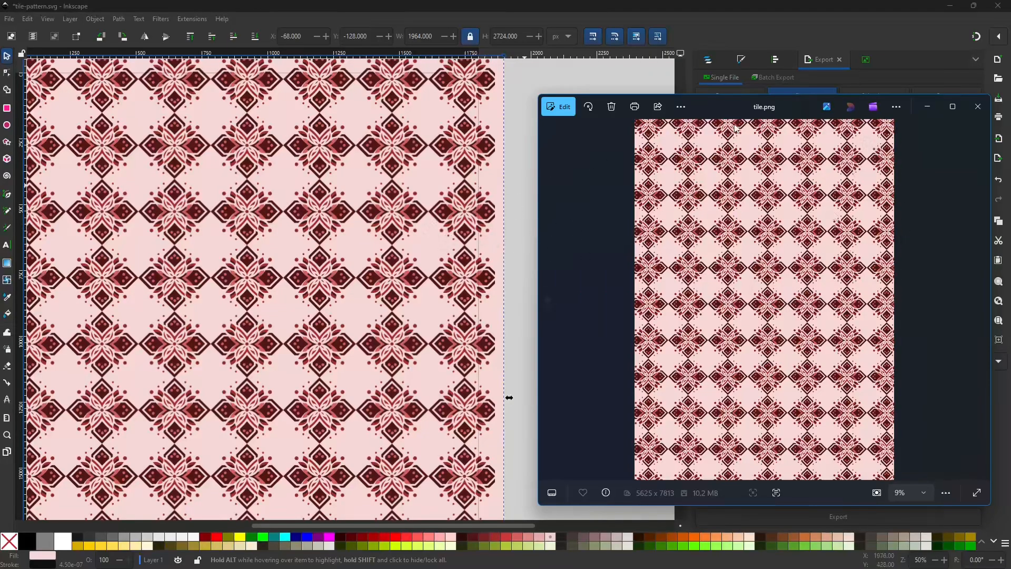
drag(732, 112, 0, 94)
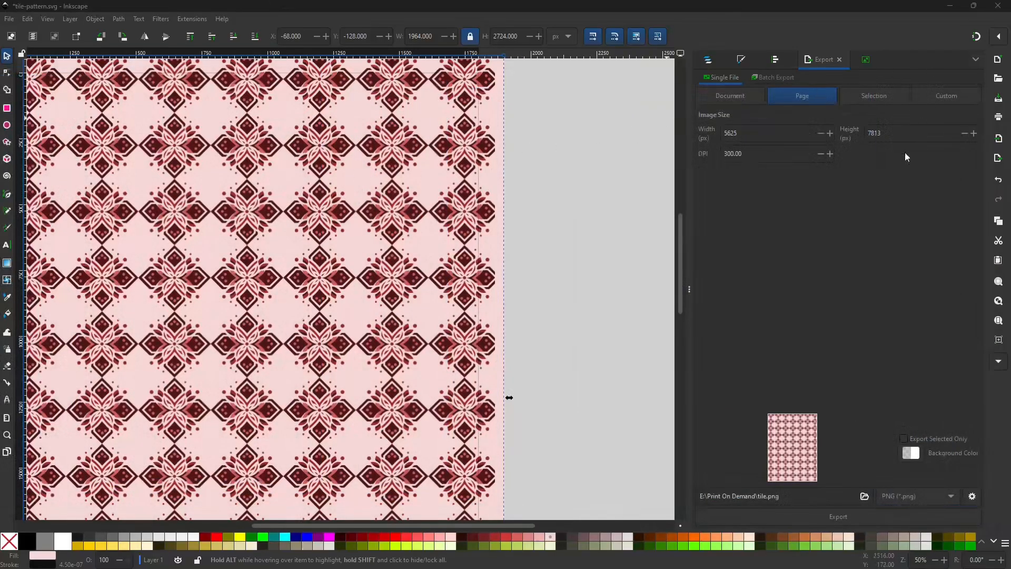
click(866, 209)
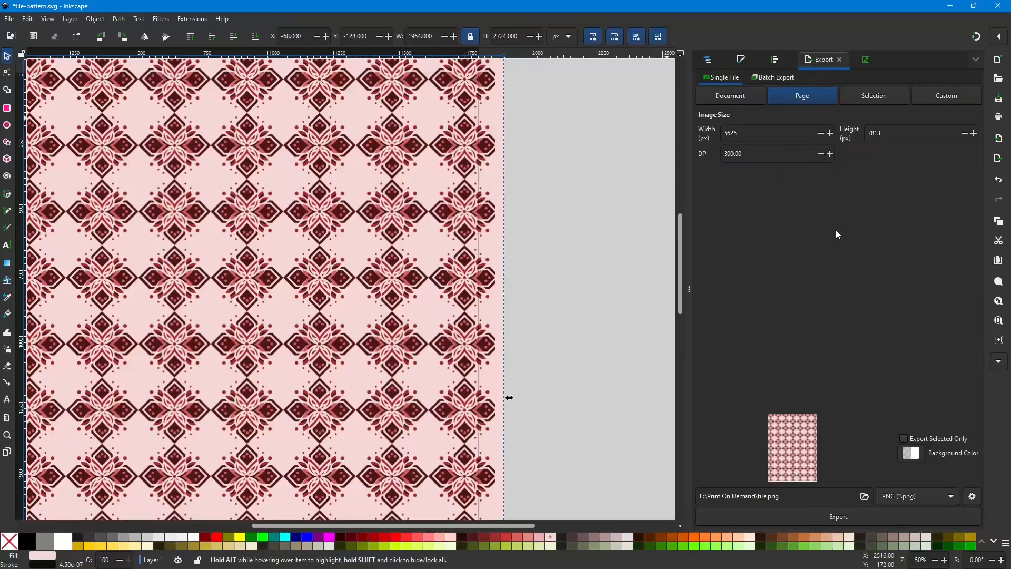
Preview the export area for the whole document, the selection and the page in turn.
click(736, 98)
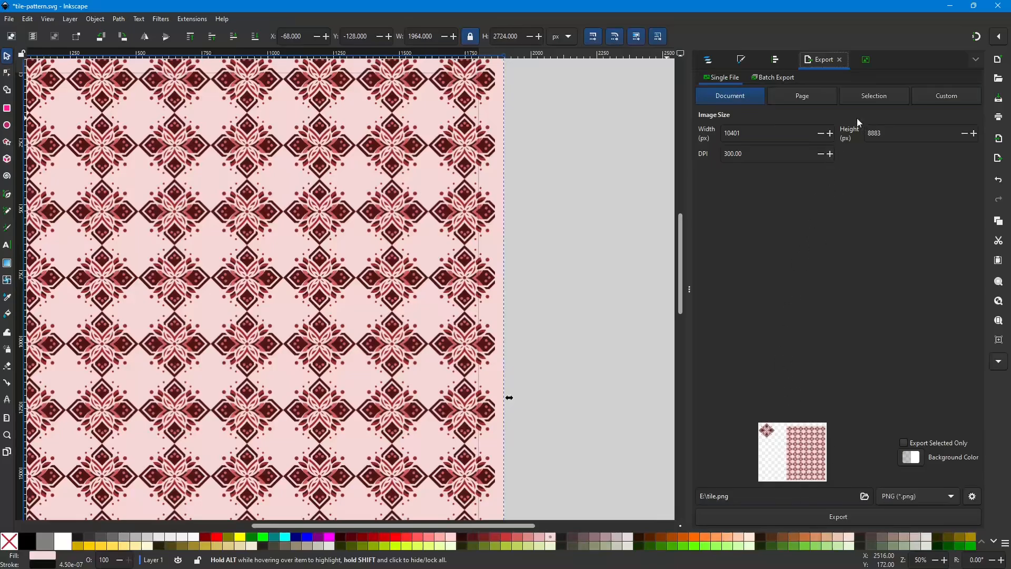
click(874, 97)
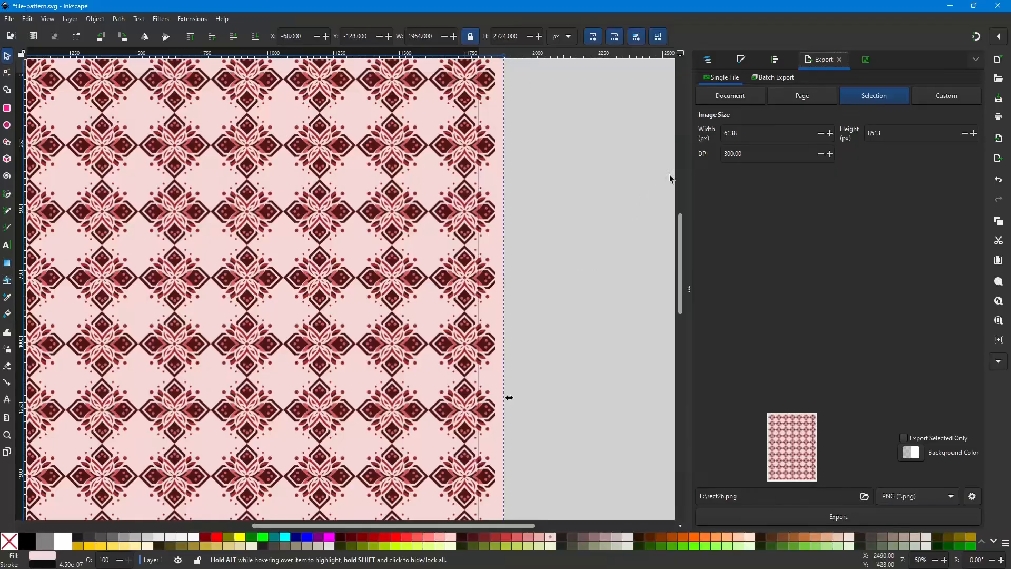
click(805, 100)
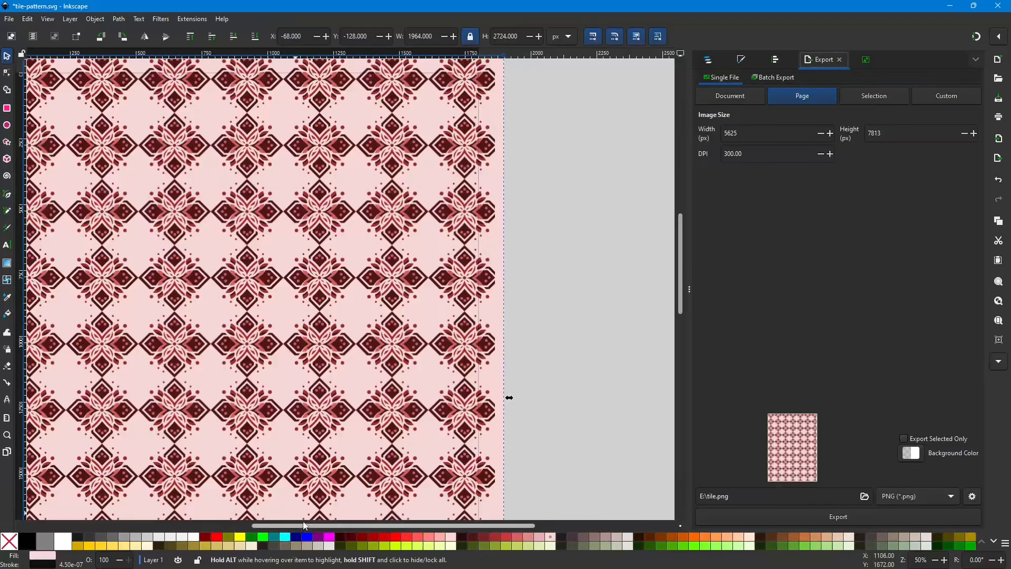
Compare the document and page export areas with the loose tile and the patterned page on the canvas.
drag(304, 525, 262, 506)
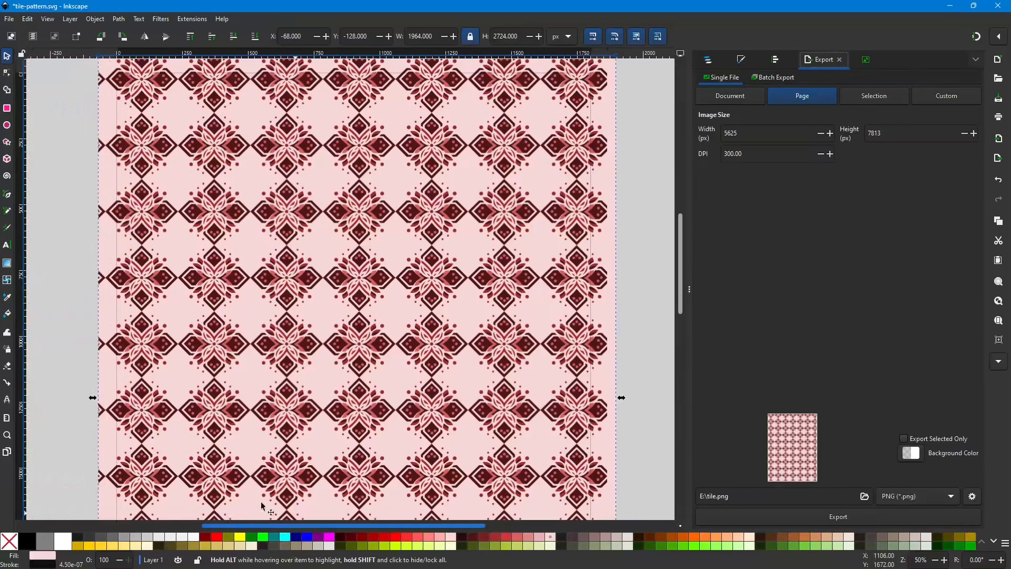
scroll(323, 403, down, 2)
scroll(323, 401, down, 1)
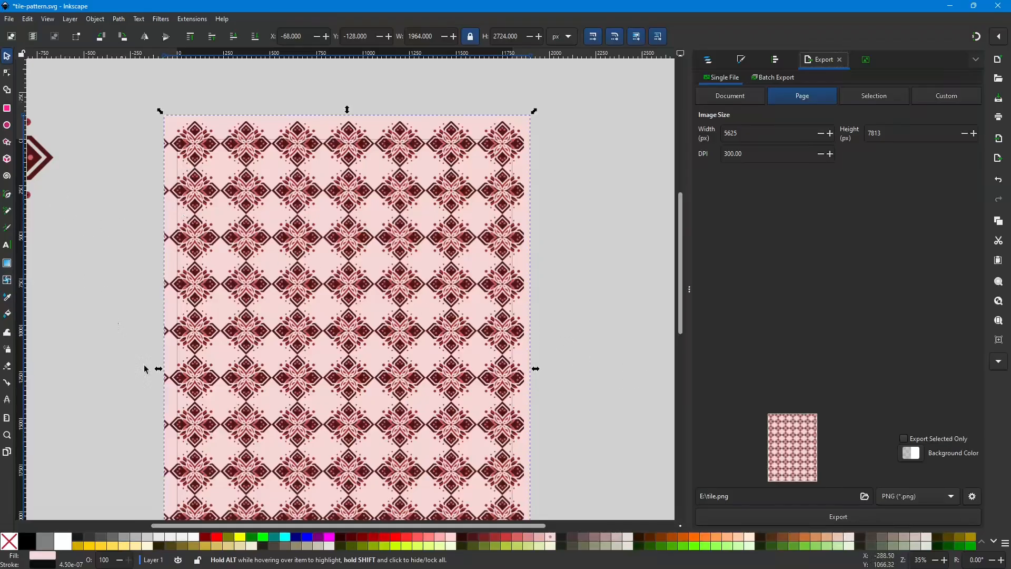
scroll(122, 316, left, 3)
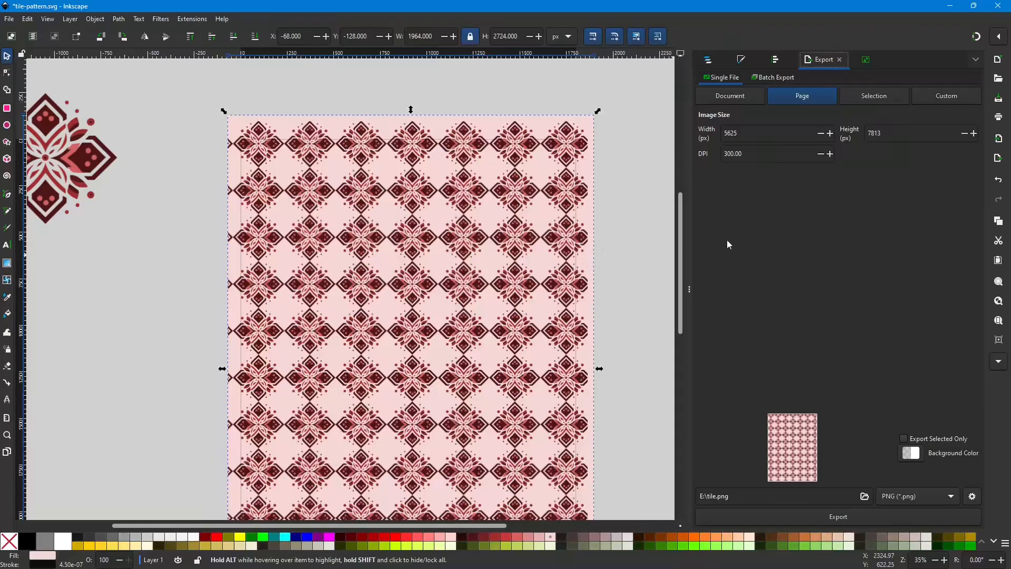
click(731, 102)
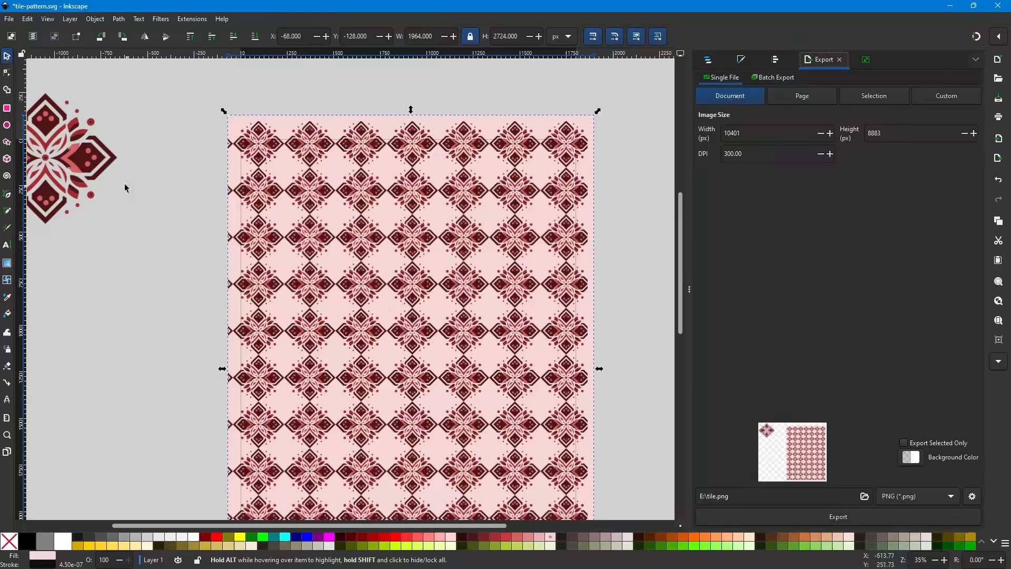
click(799, 103)
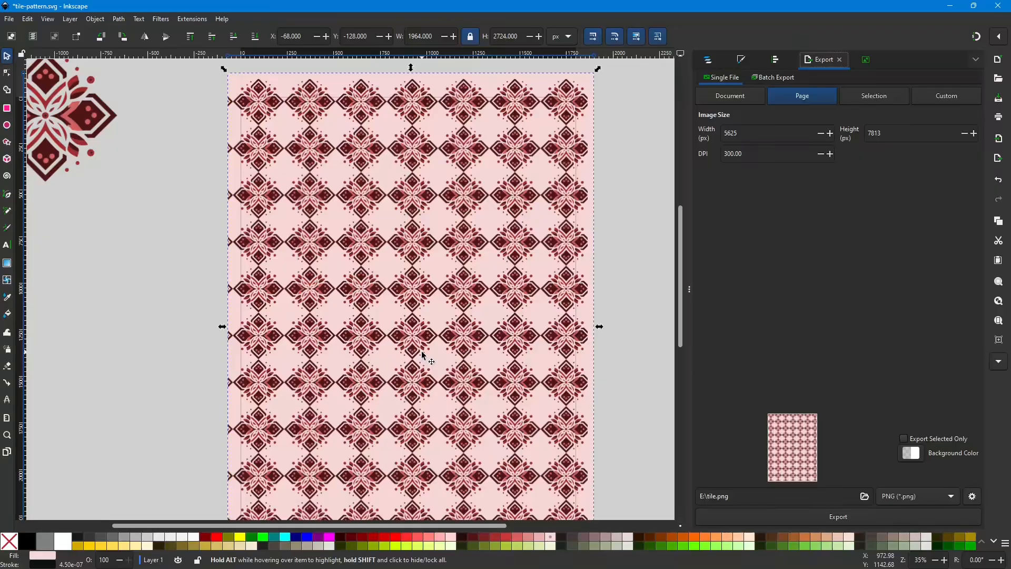
scroll(424, 355, down, 2)
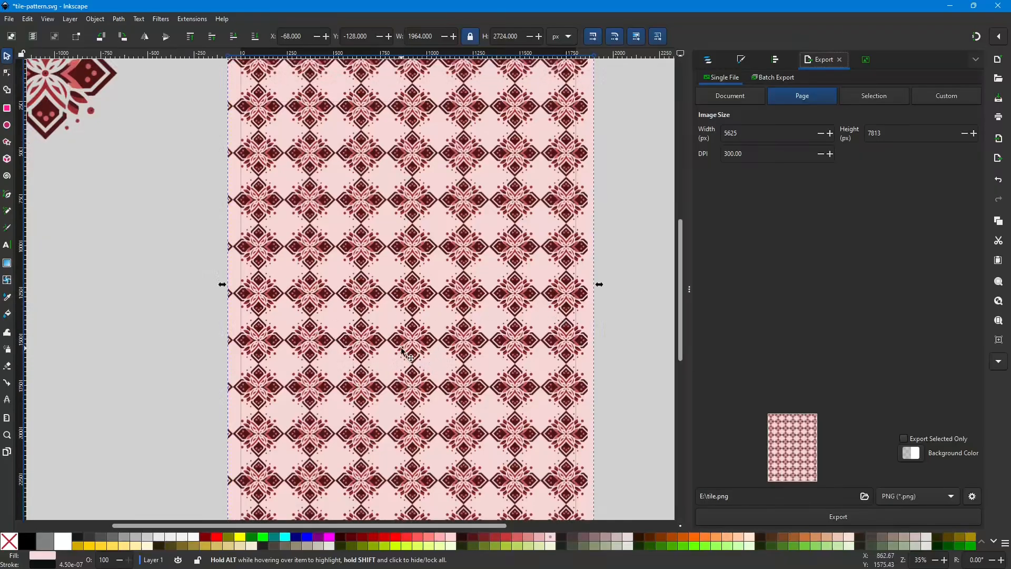
scroll(405, 356, up, 4)
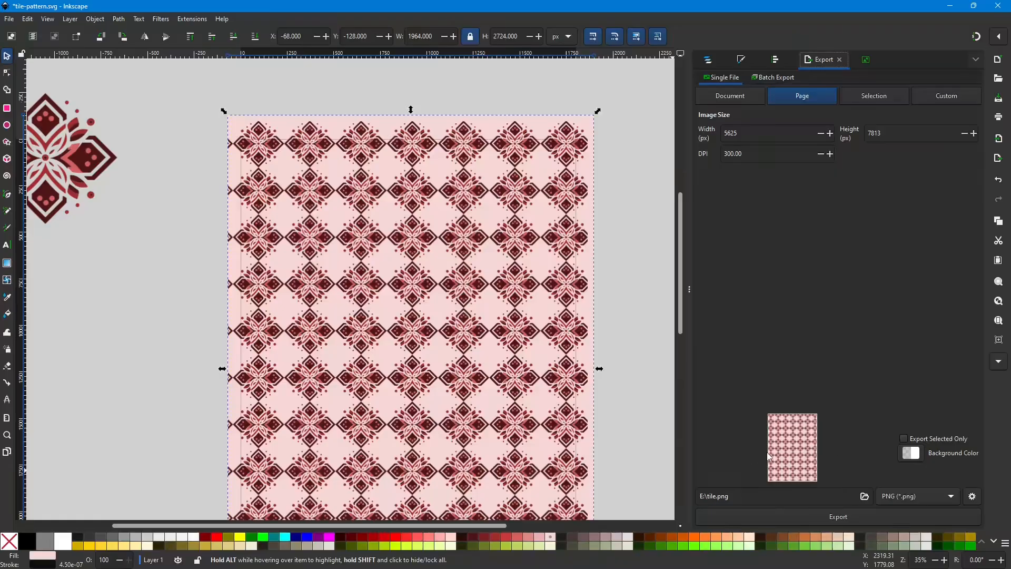
Preview the selection export area for the background rectangle and the loose tile, returning to the page area.
click(870, 98)
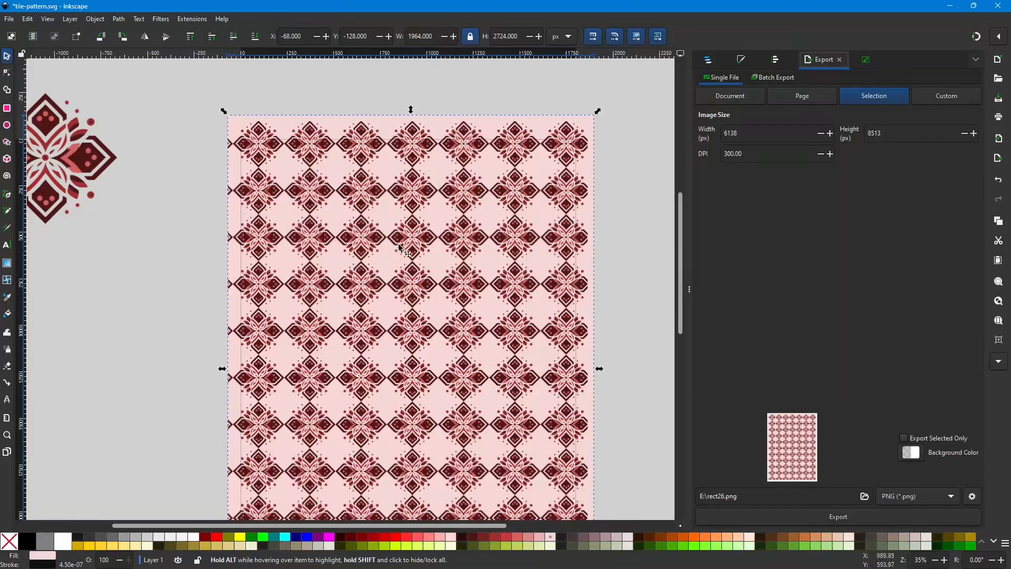
click(103, 261)
click(75, 163)
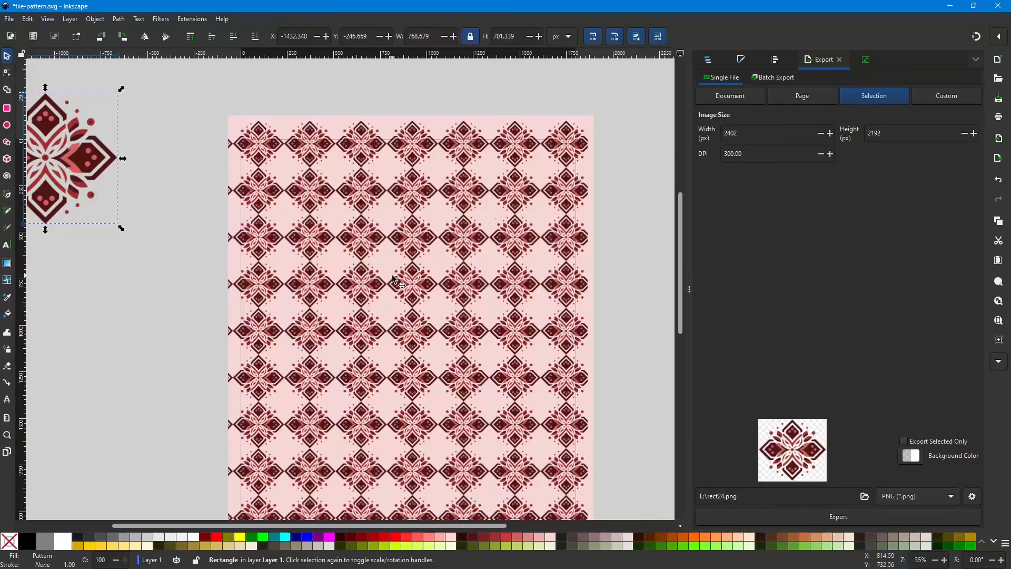
click(813, 99)
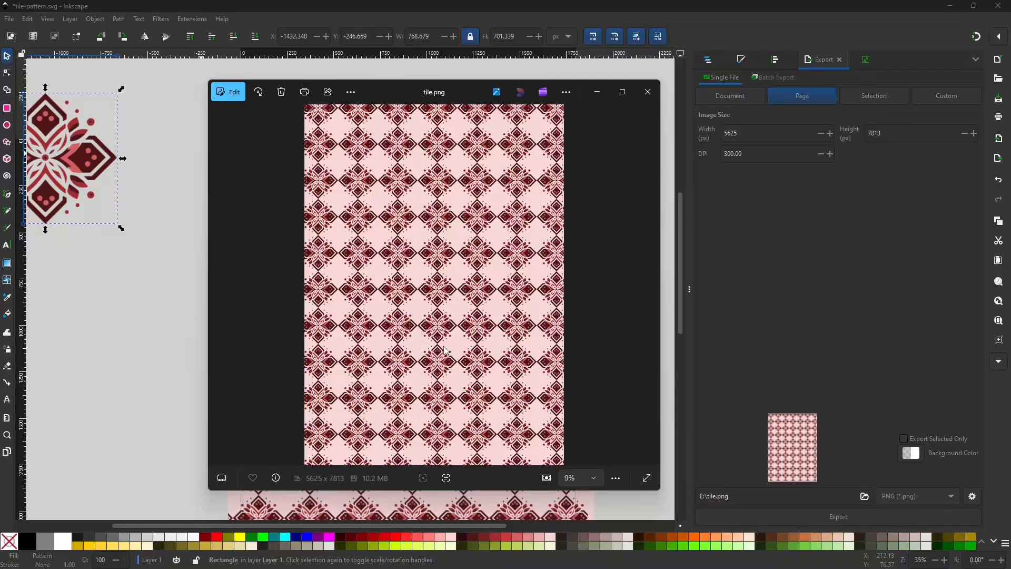
Close the tile.png preview and clear the object selection on the canvas.
click(648, 92)
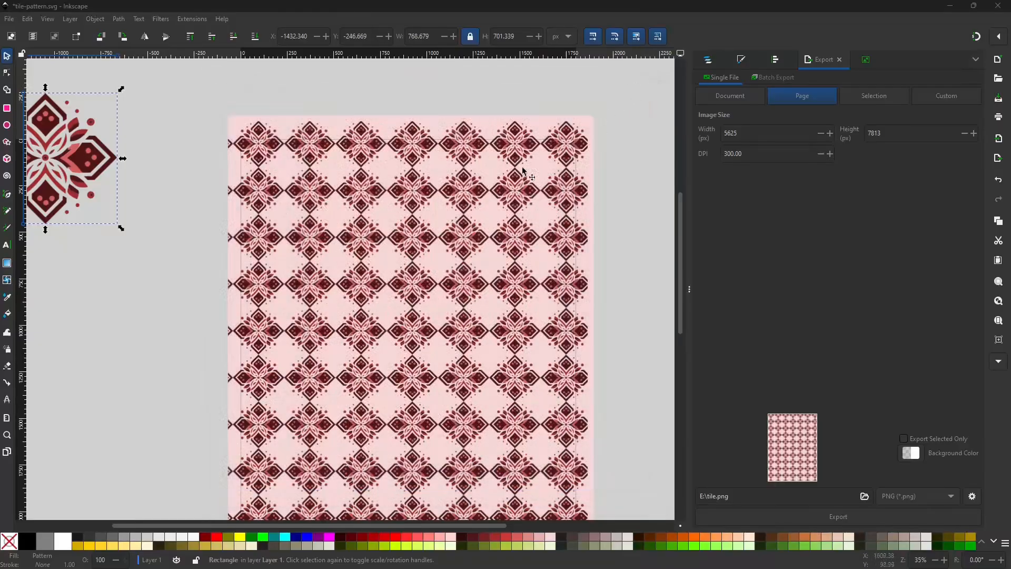
ctrl+scroll(298, 266, down, 1)
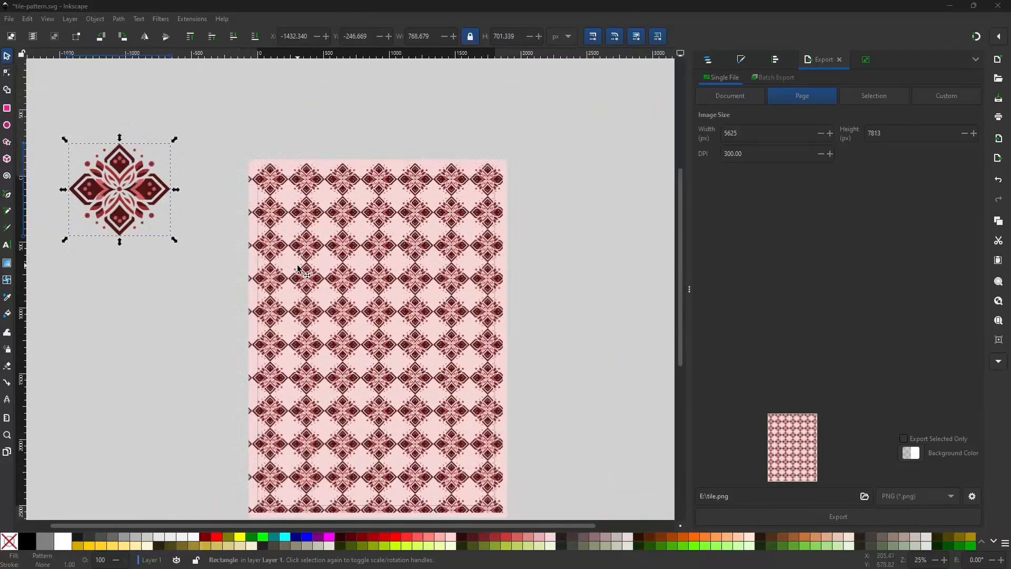
ctrl+scroll(298, 268, down, 1)
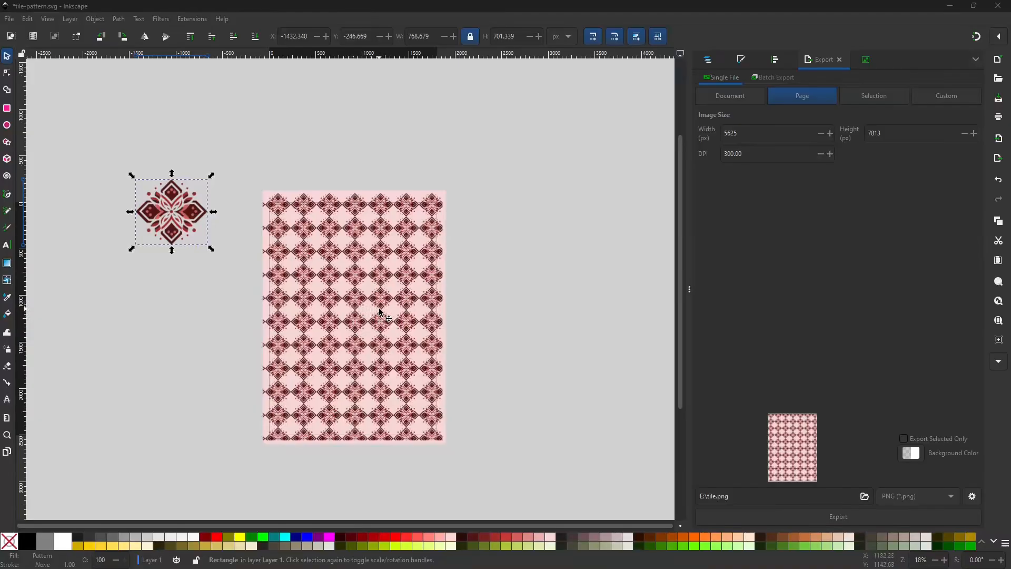
click(399, 274)
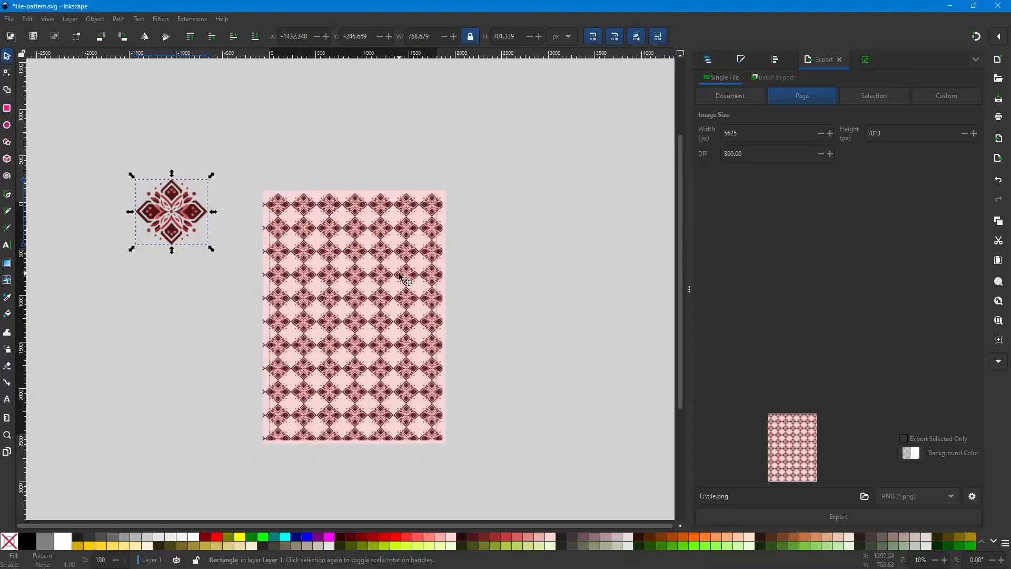
click(399, 273)
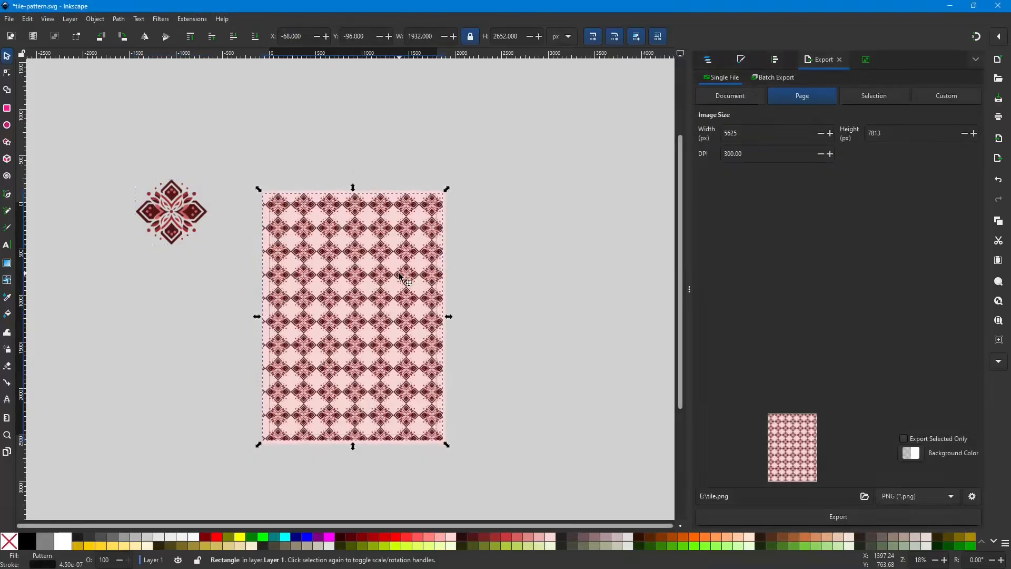
click(159, 232)
click(532, 113)
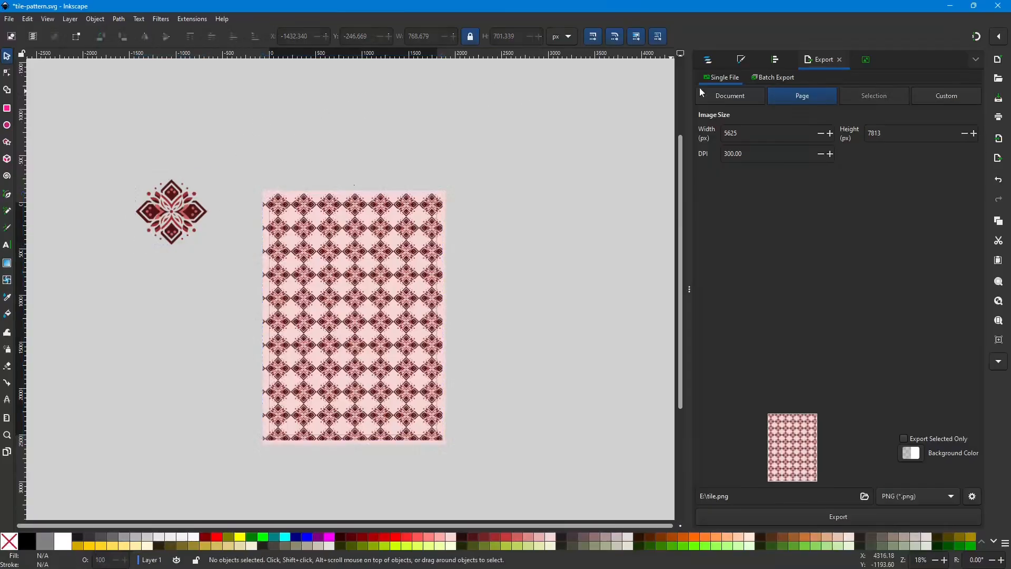
Lock and hide the pale pink background rectangle, rect26.
click(708, 60)
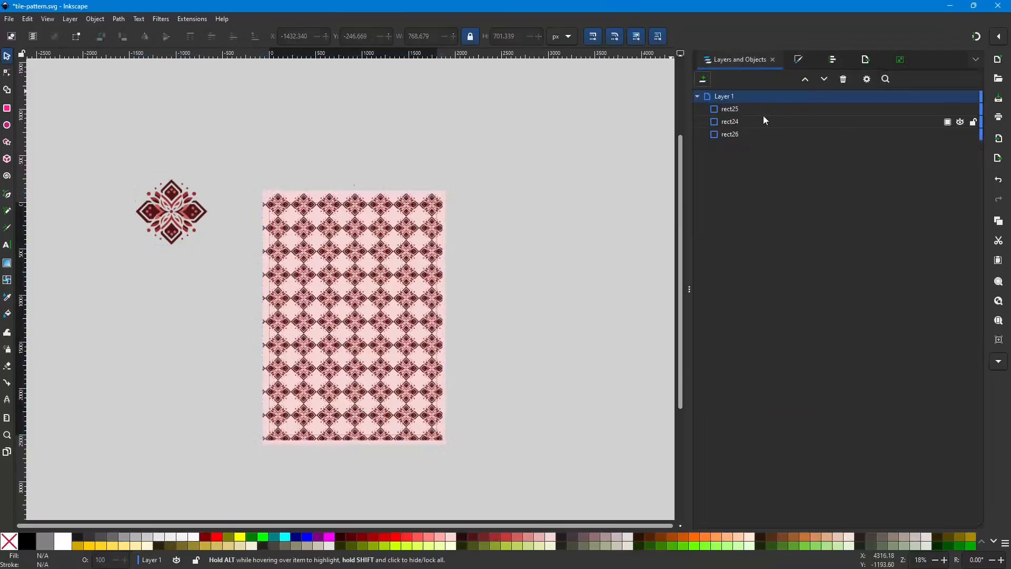
click(755, 135)
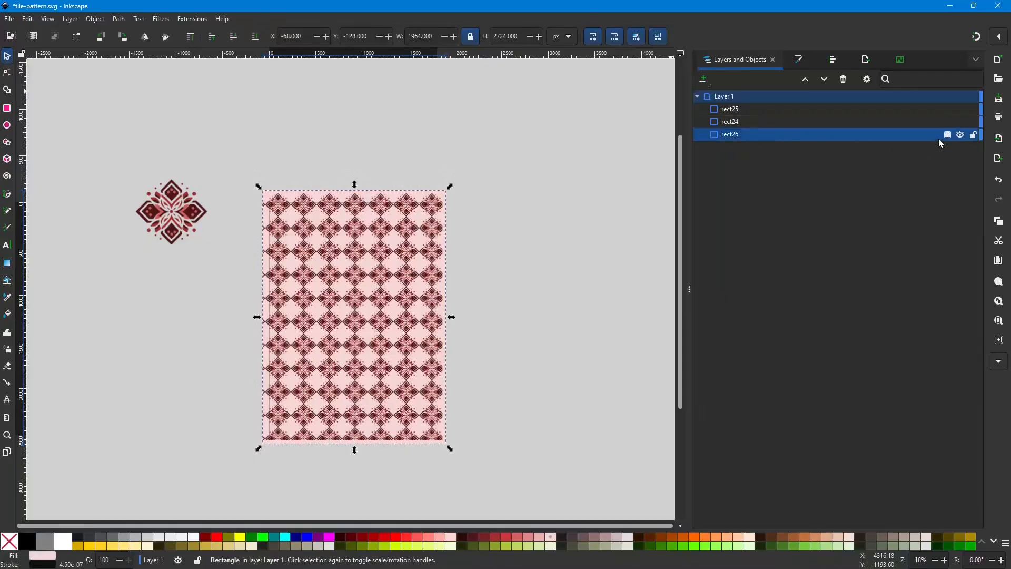
click(973, 139)
click(960, 135)
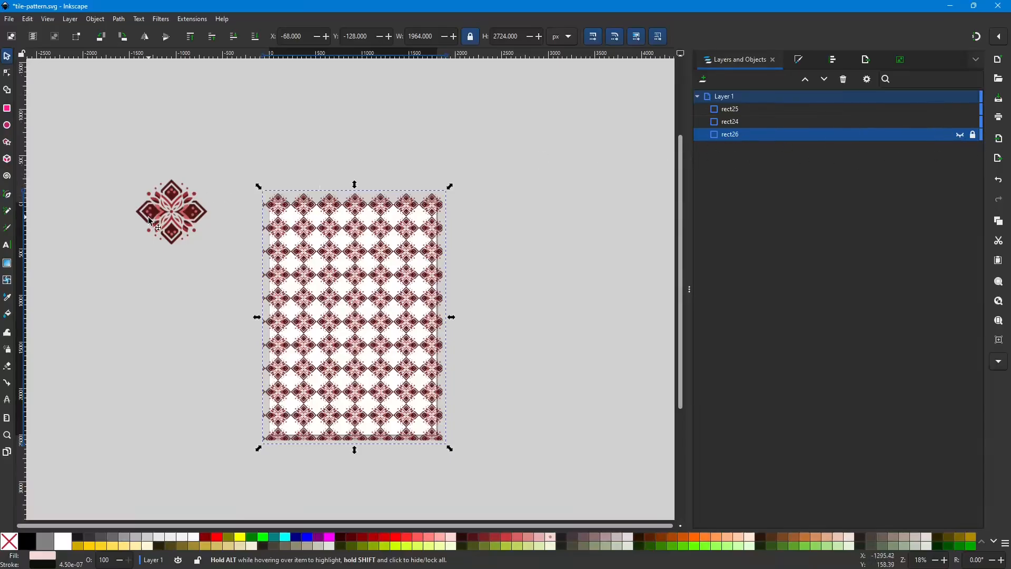
click(974, 136)
drag(93, 146, 215, 270)
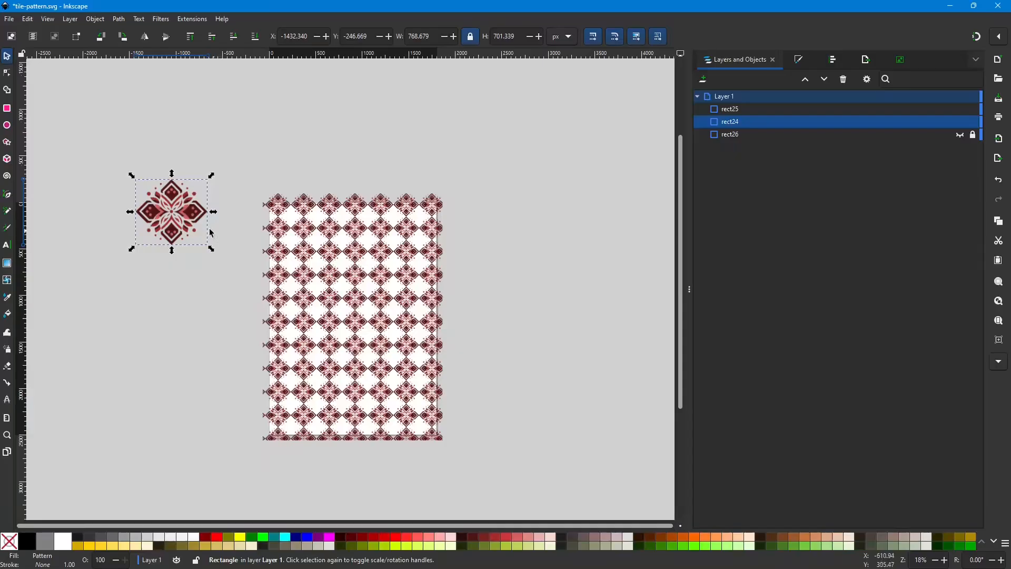
click(172, 211)
shift+click(185, 213)
shift+click(185, 213)
shift+click(184, 213)
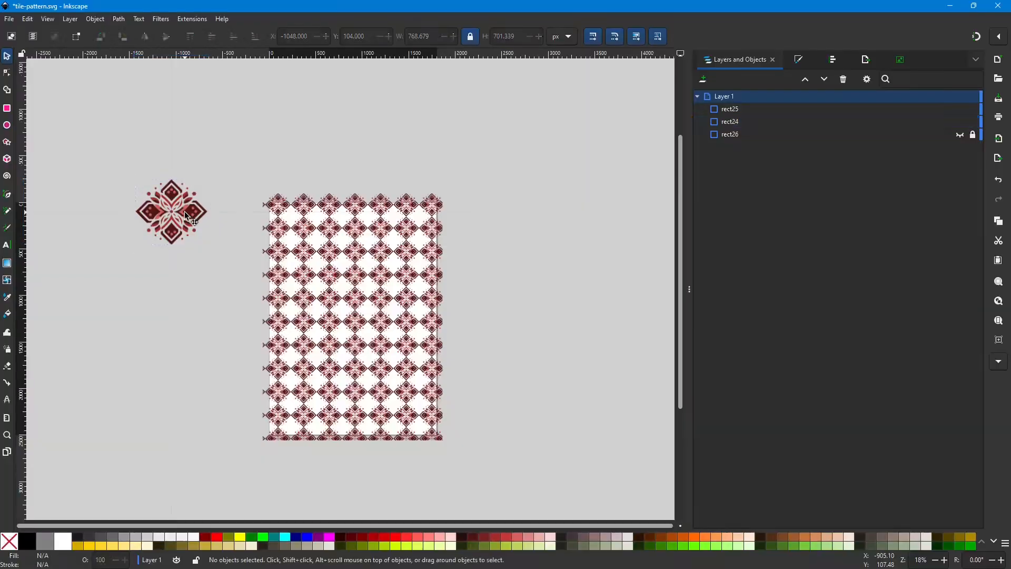
Move rect25, the patterned rectangle covering the page, below the loose tile rect24 in the object stacking order.
shift+click(185, 213)
shift+click(186, 216)
drag(108, 151, 233, 290)
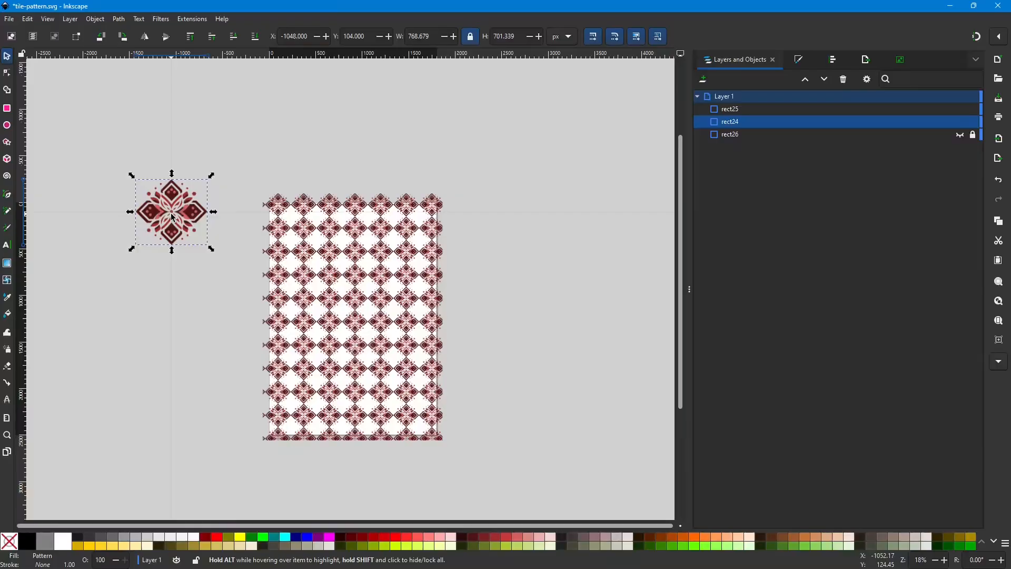
click(744, 109)
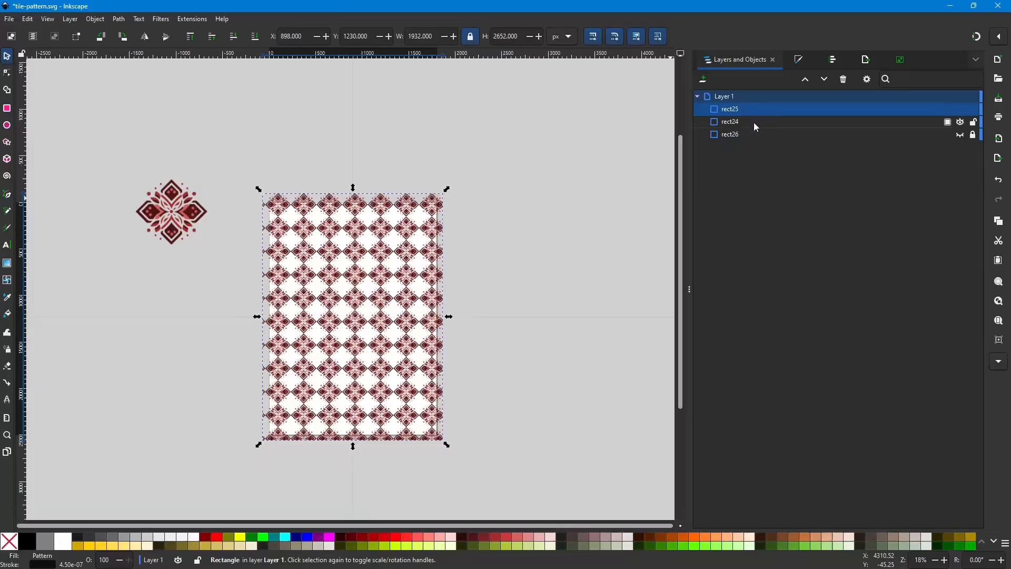
drag(753, 122, 754, 116)
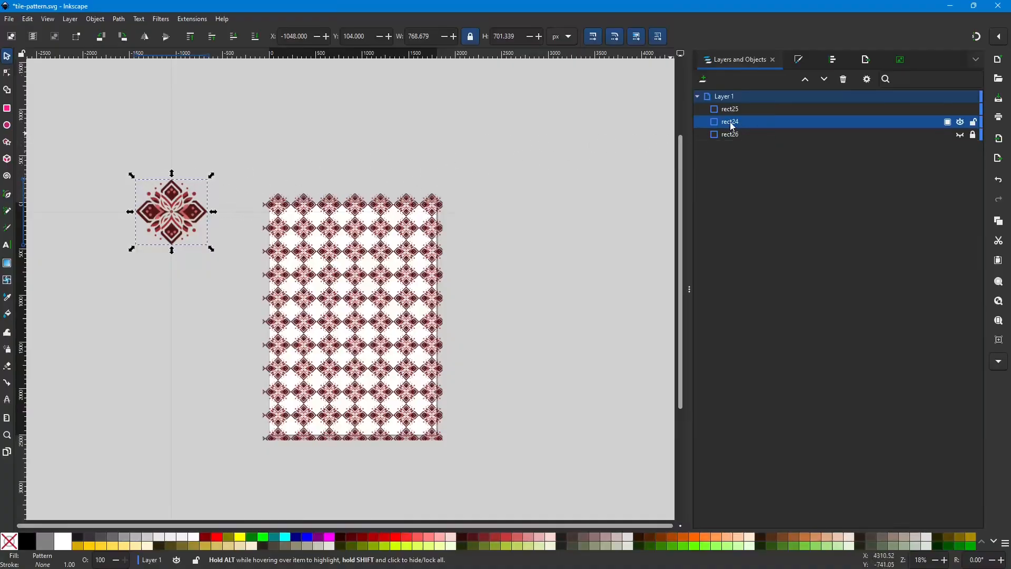
click(752, 124)
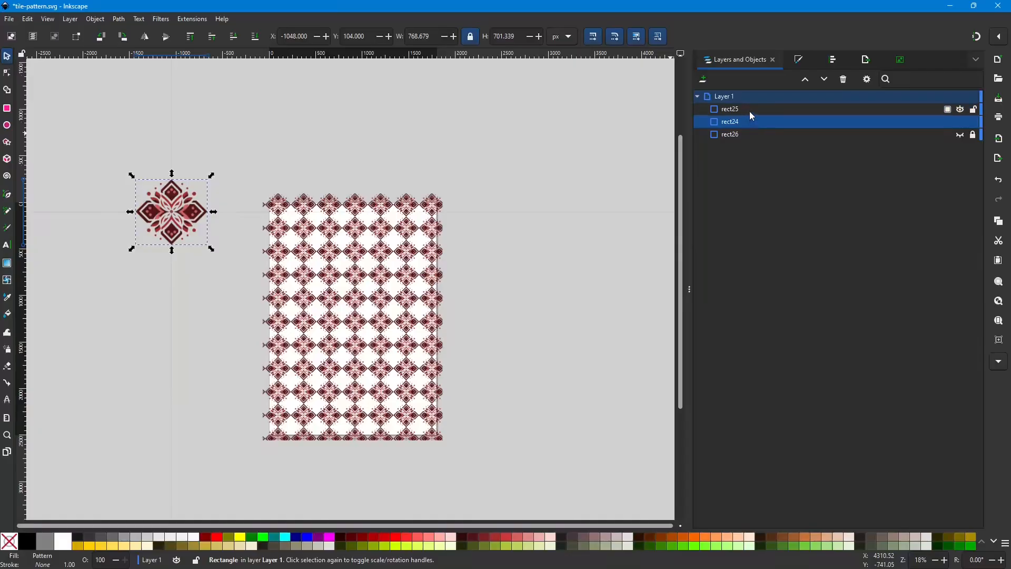
click(750, 112)
drag(750, 111, 750, 128)
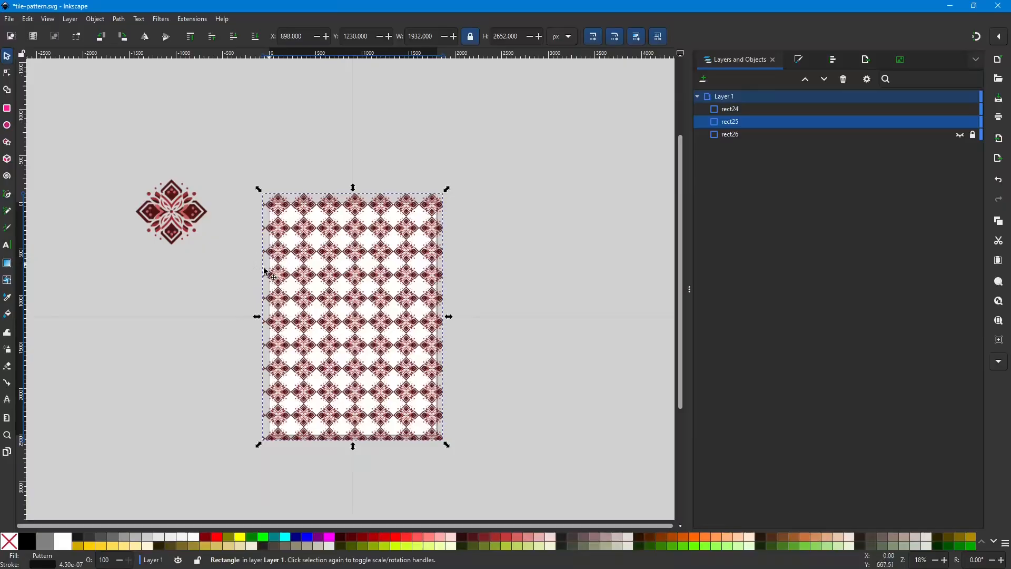
Rename the patterned page rectangle rect25 as Target Rectangle and the loose tile rect24 as Pattern.
click(738, 124)
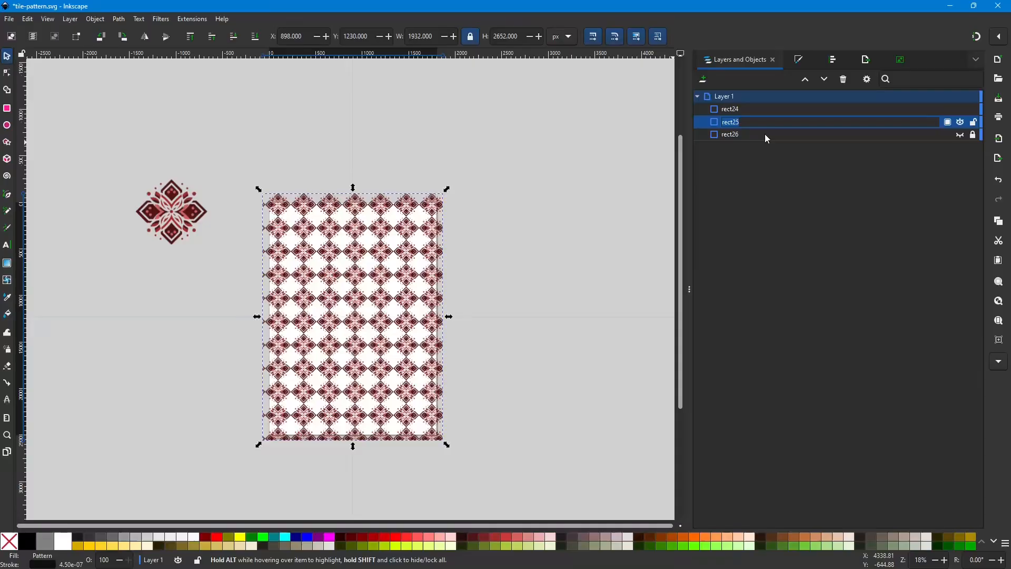
text(Target Rectangle)
key(Return)
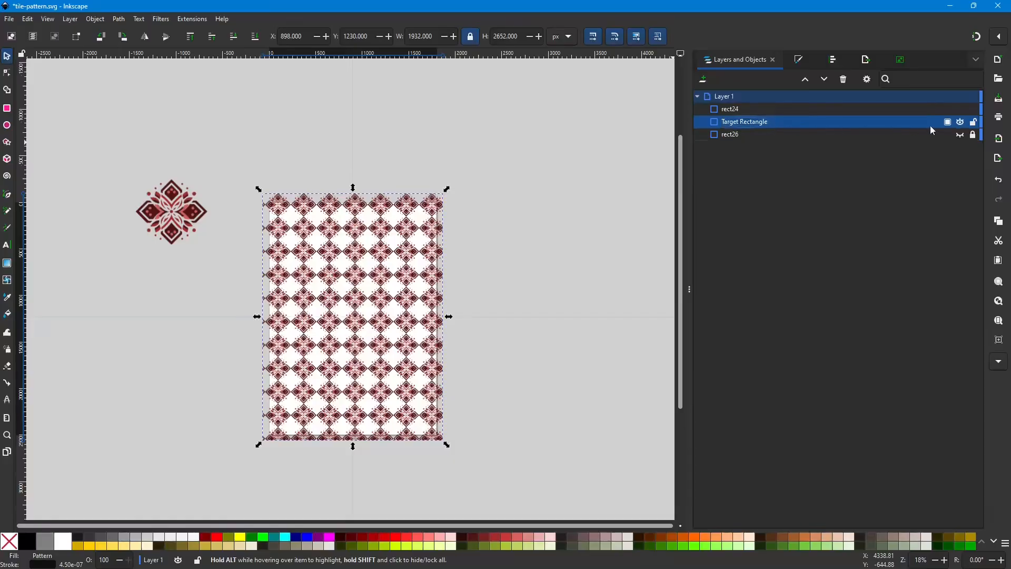
click(734, 112)
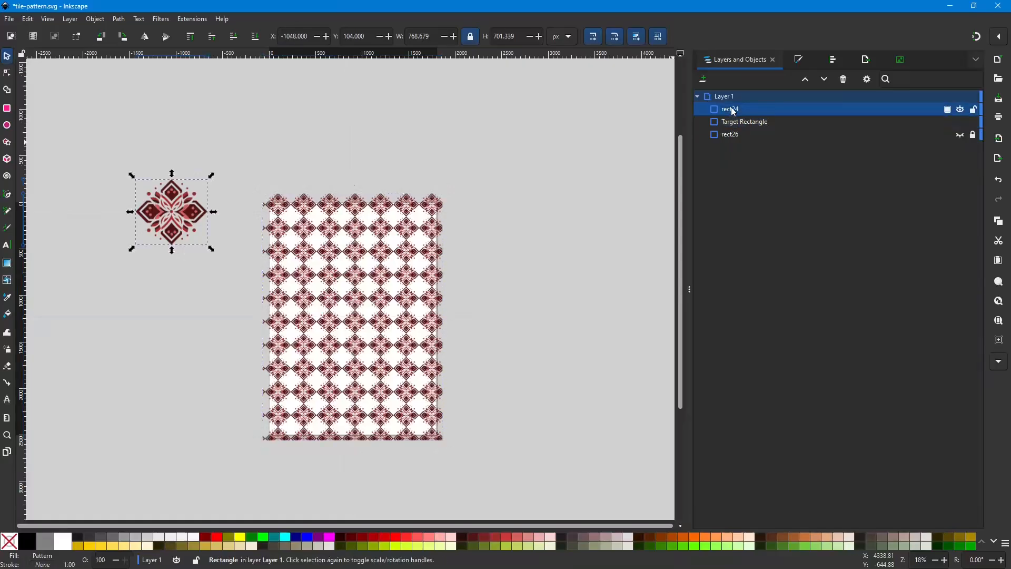
click(747, 109)
text(Pattern)
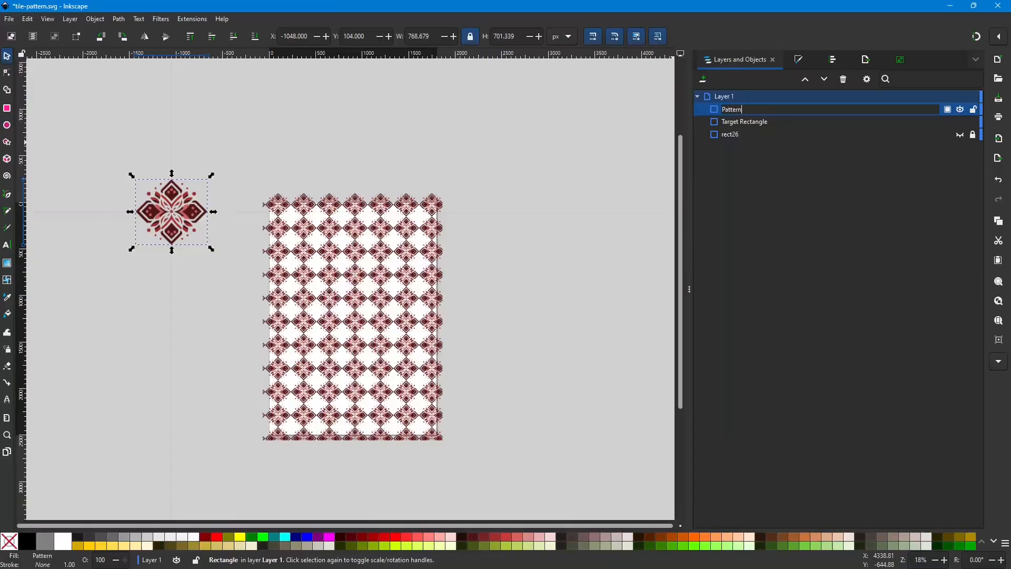
key(Return)
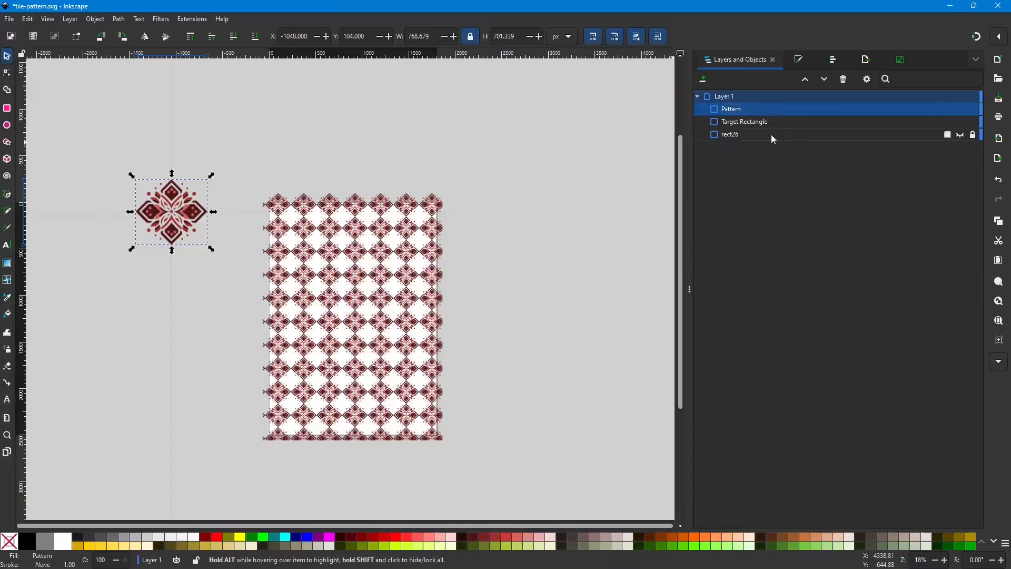
Rename the hidden, locked rectangle rect26 as Background.
double_click(732, 135)
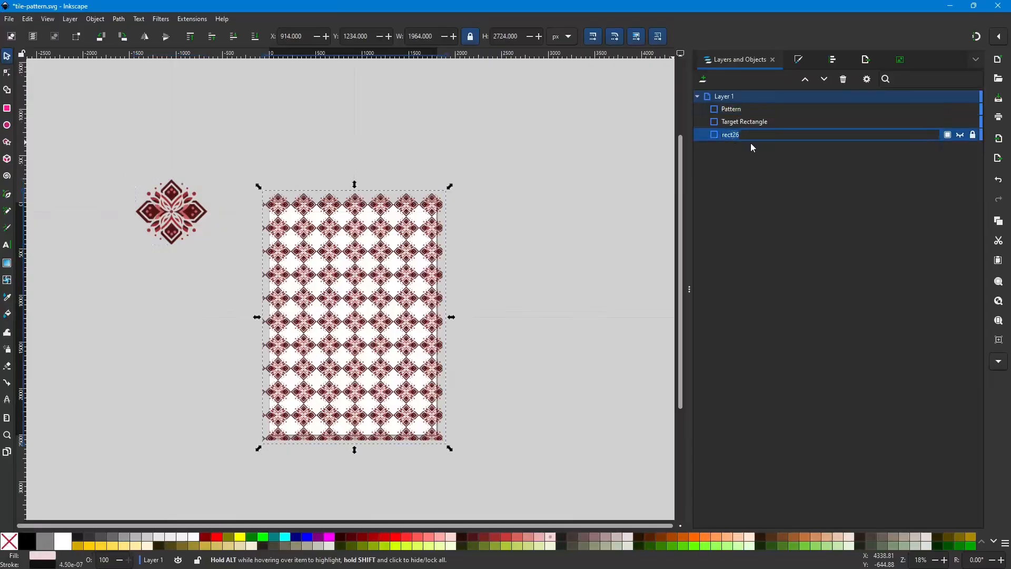
text(Background)
key(Return)
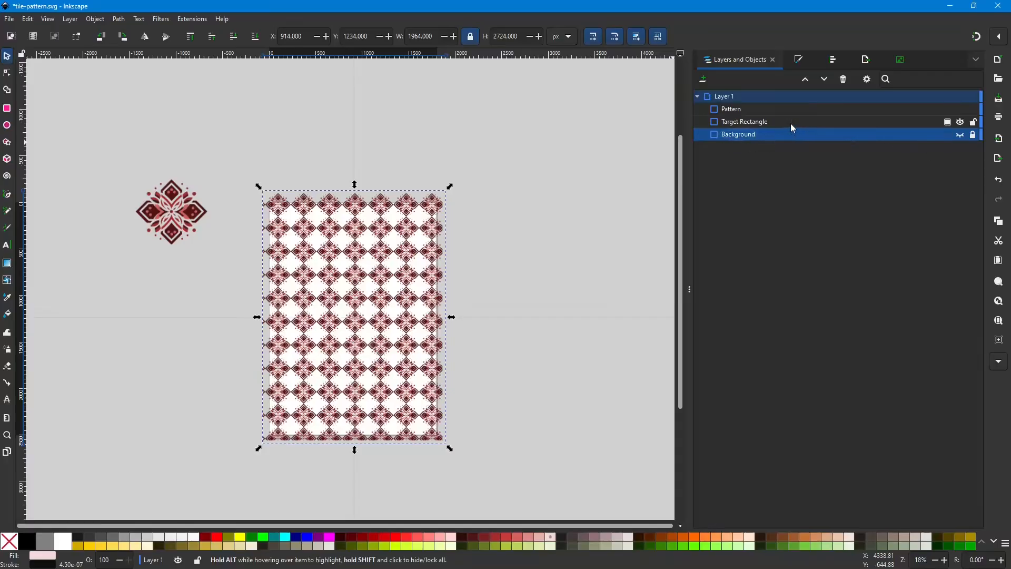
Convert the loose Pattern tile's fill back into editable objects with Pattern to Objects, then clear the selection.
click(744, 125)
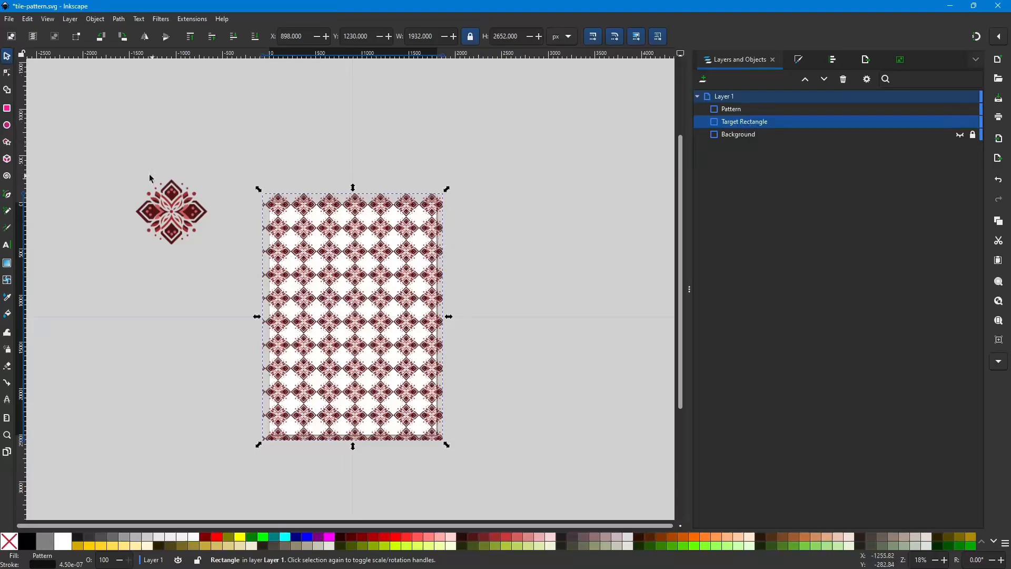
drag(128, 151, 237, 272)
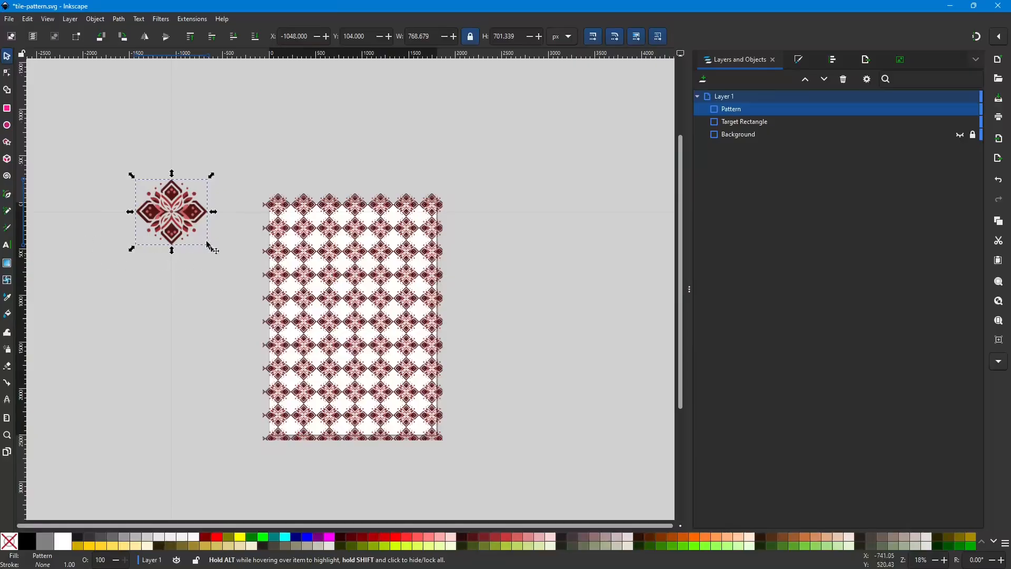
click(95, 19)
mouse_move(101, 179)
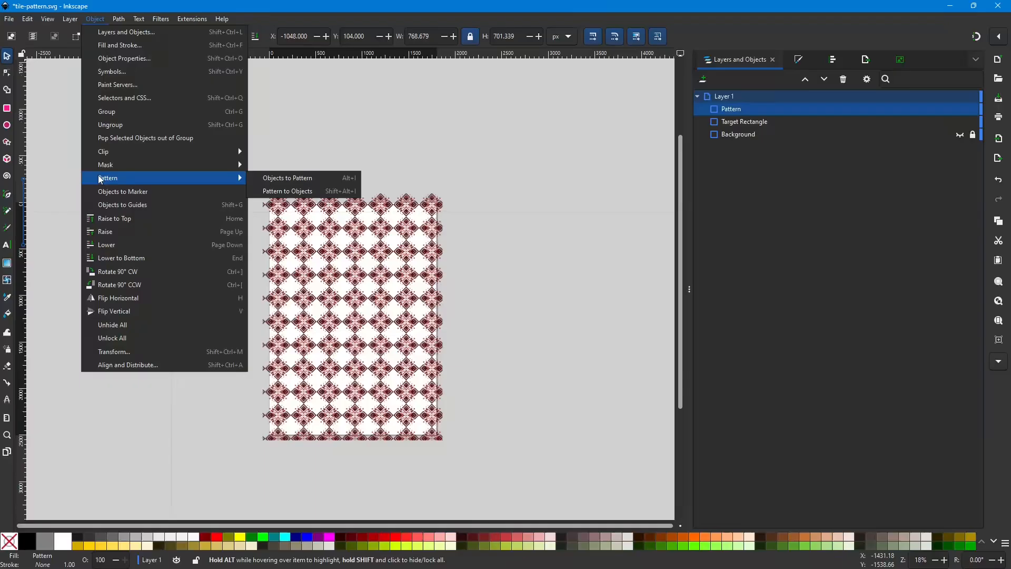
click(296, 192)
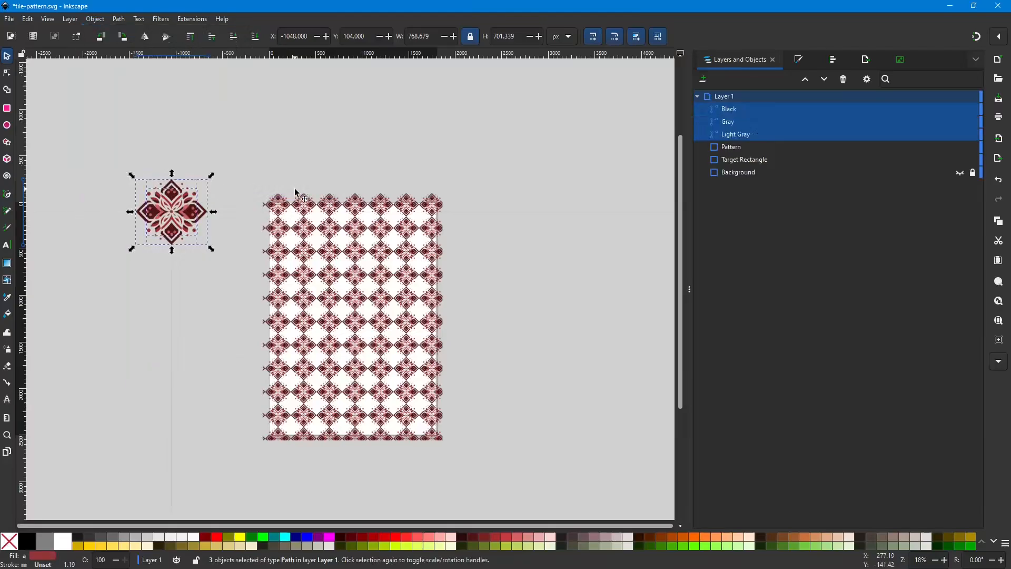
click(271, 152)
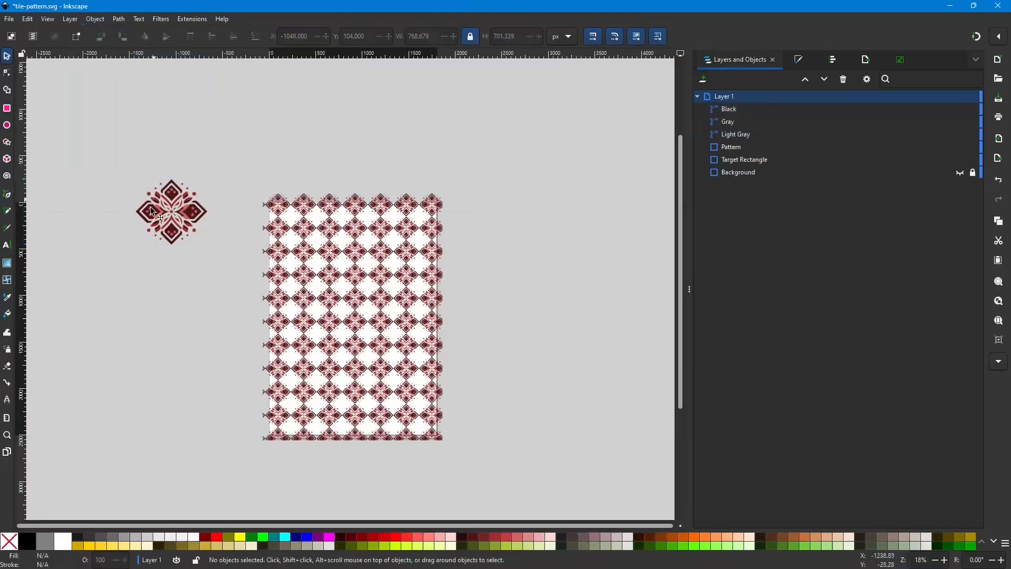
Fill the loose tile's Black path with dark gold #806600.
drag(99, 154, 238, 296)
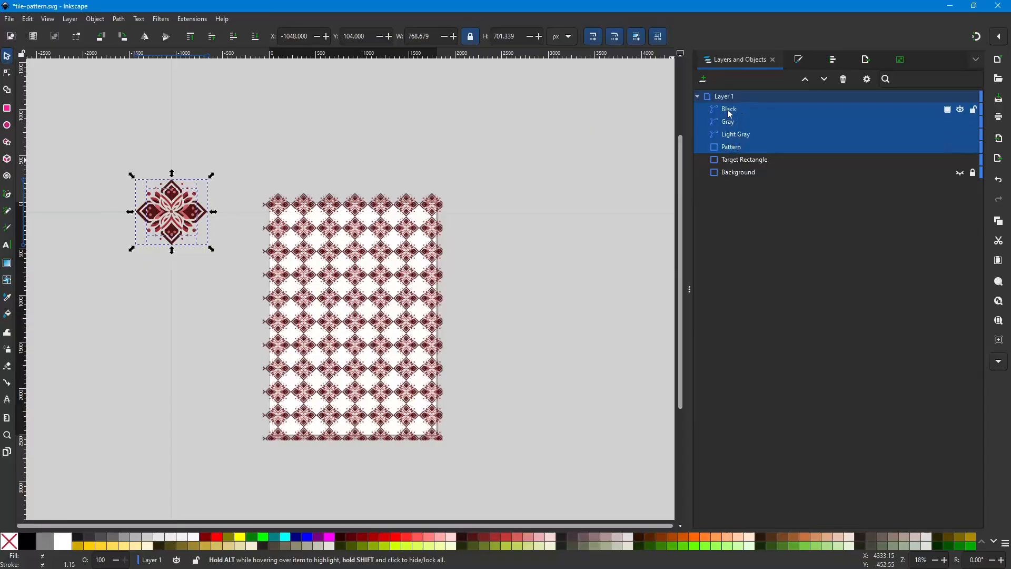
click(737, 149)
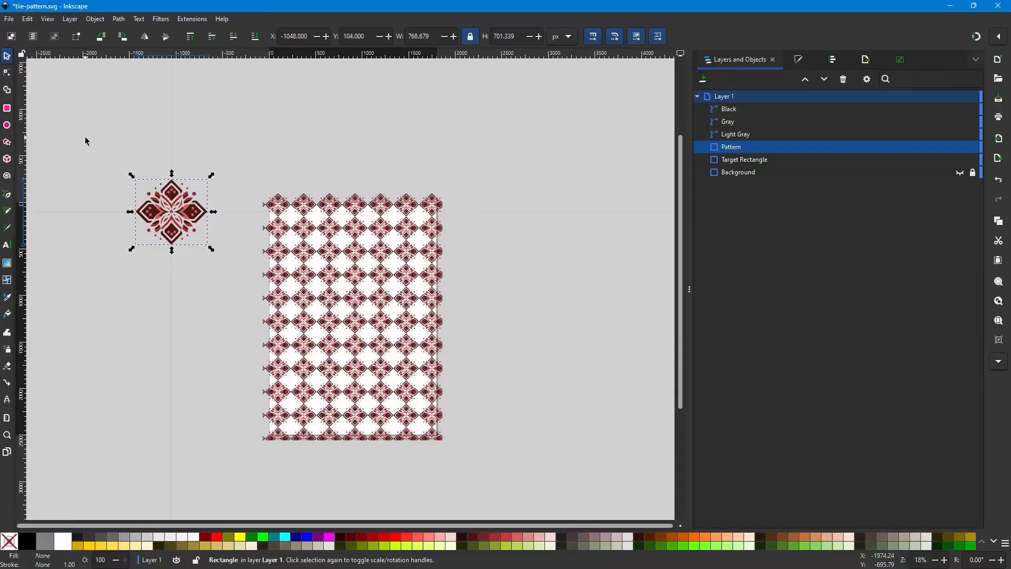
drag(85, 138, 232, 278)
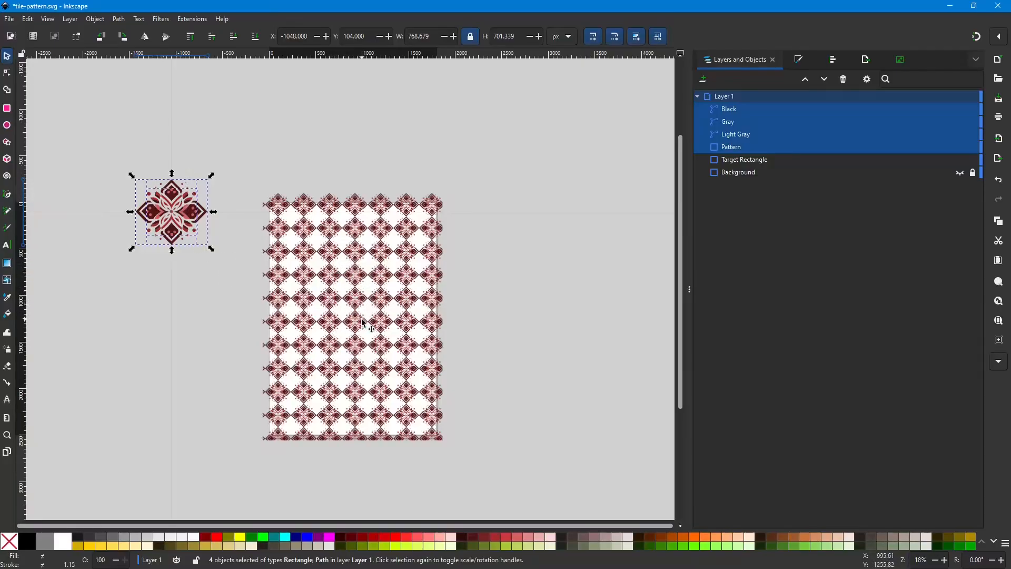
click(756, 109)
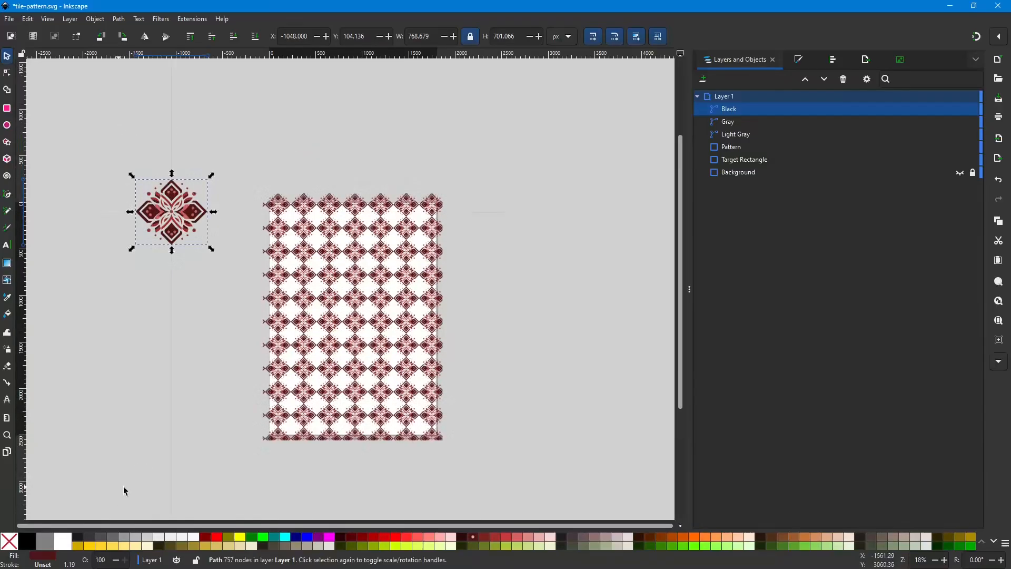
scroll(295, 543, down, 1)
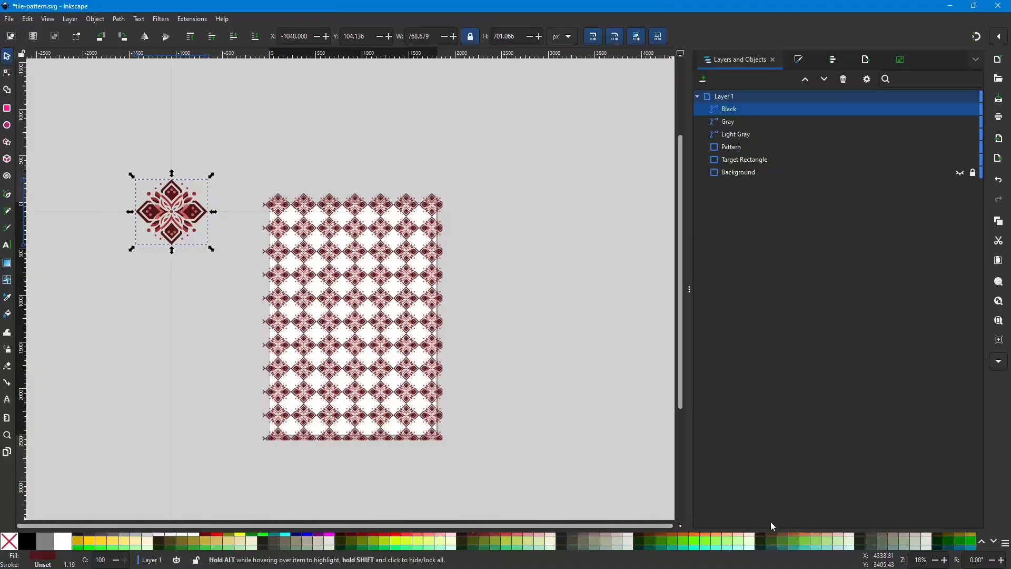
scroll(927, 544, up, 1)
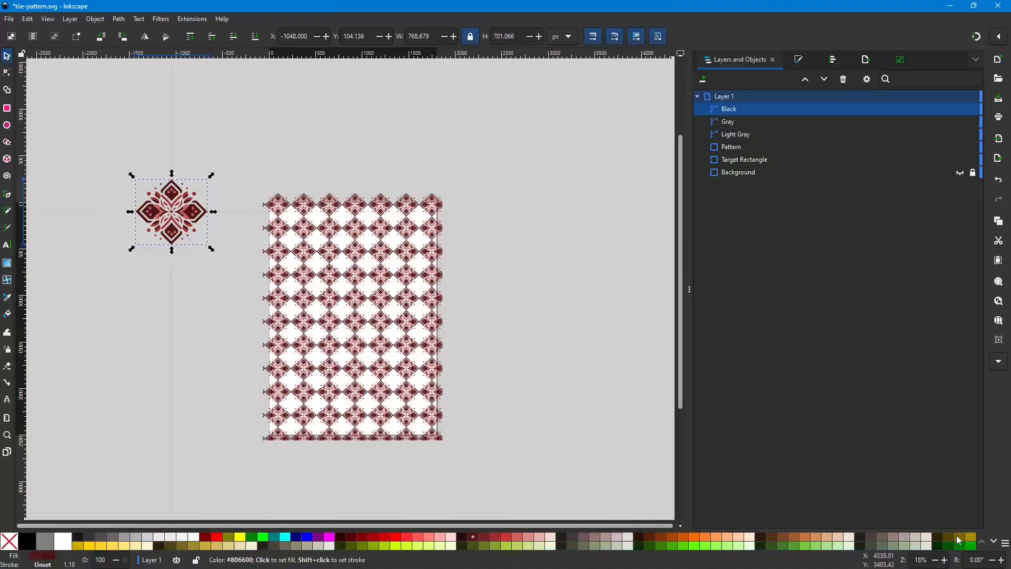
click(958, 539)
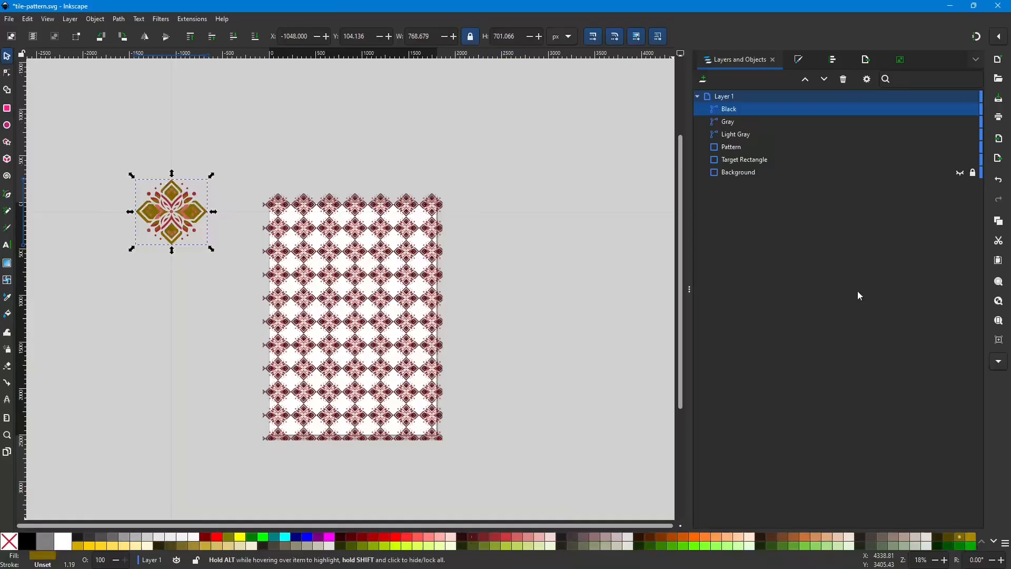
Fill the loose tile's Gray path with gold #D4AA00 and its Light Gray path with yellow #FFD42A.
click(770, 126)
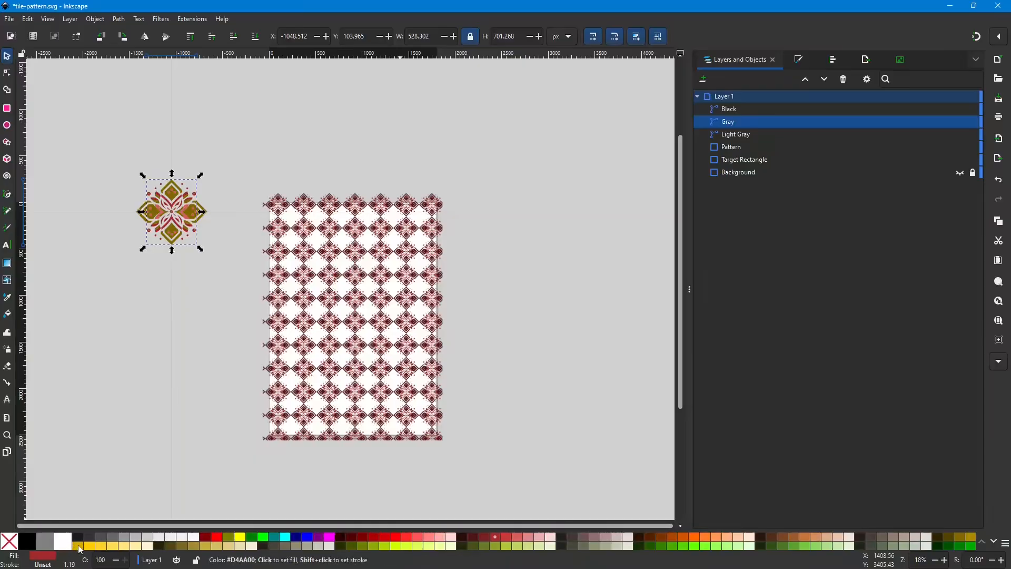
click(80, 548)
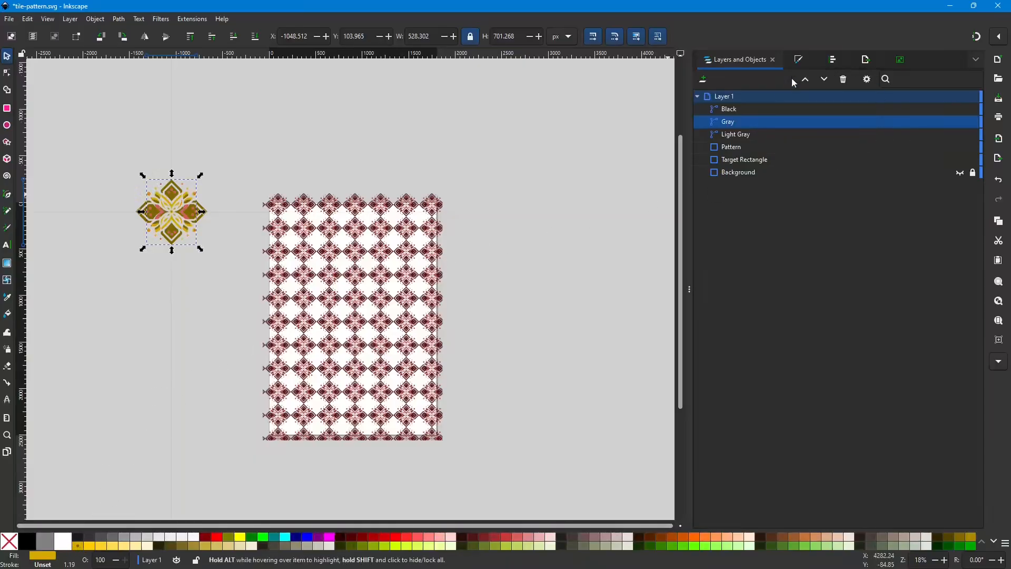
click(762, 136)
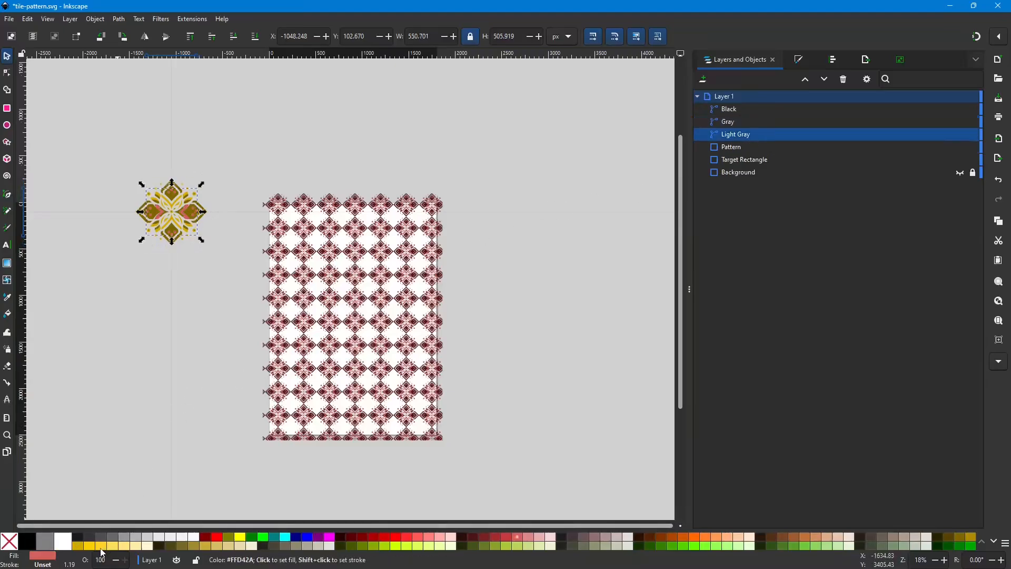
click(102, 550)
click(113, 315)
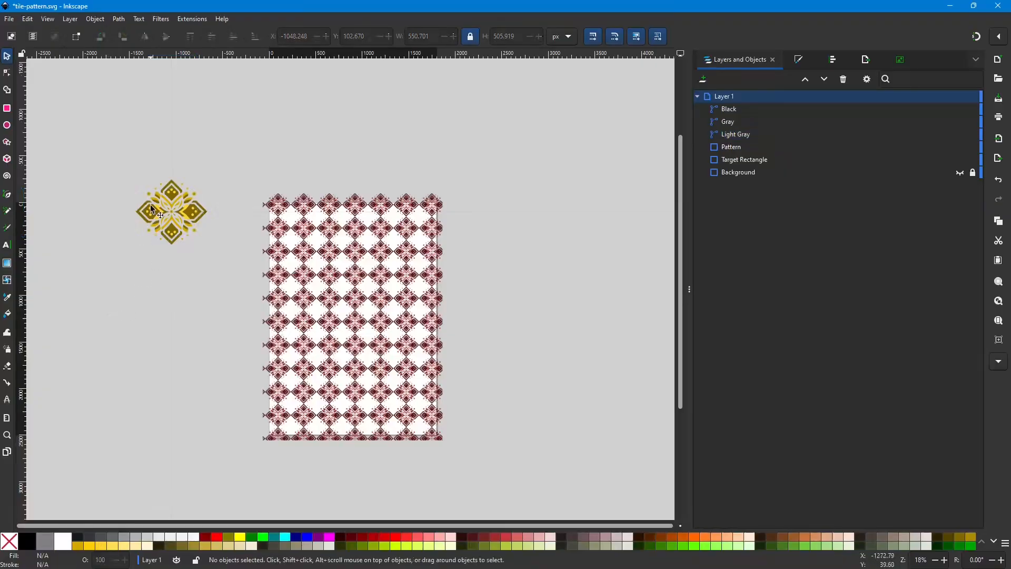
Select the three gold paths with the Pattern rectangle and move them away from the page to about X -1512, Y -60 px.
drag(117, 150, 224, 280)
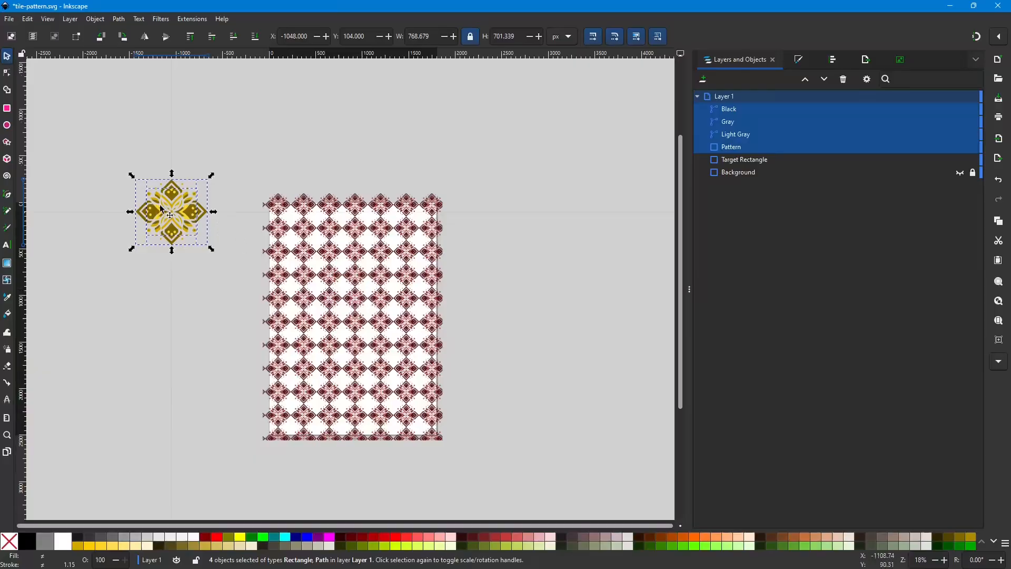
click(118, 156)
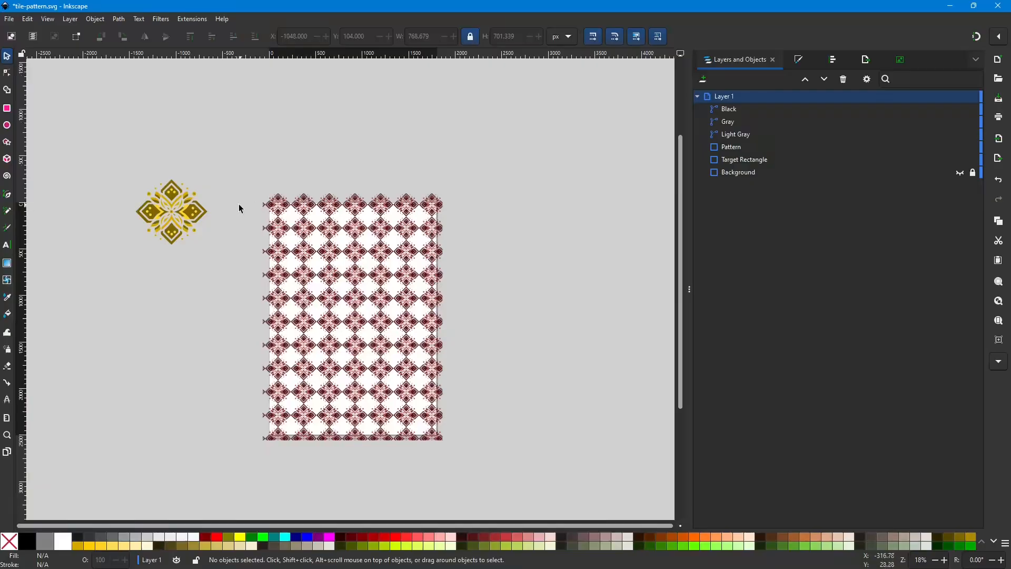
drag(119, 166, 217, 266)
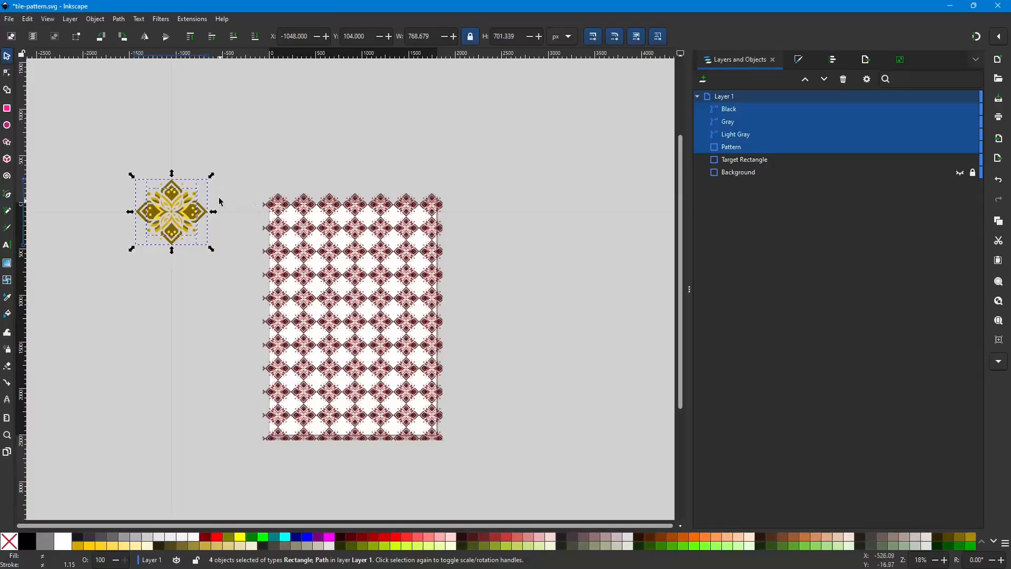
drag(110, 151, 231, 270)
drag(178, 223, 132, 203)
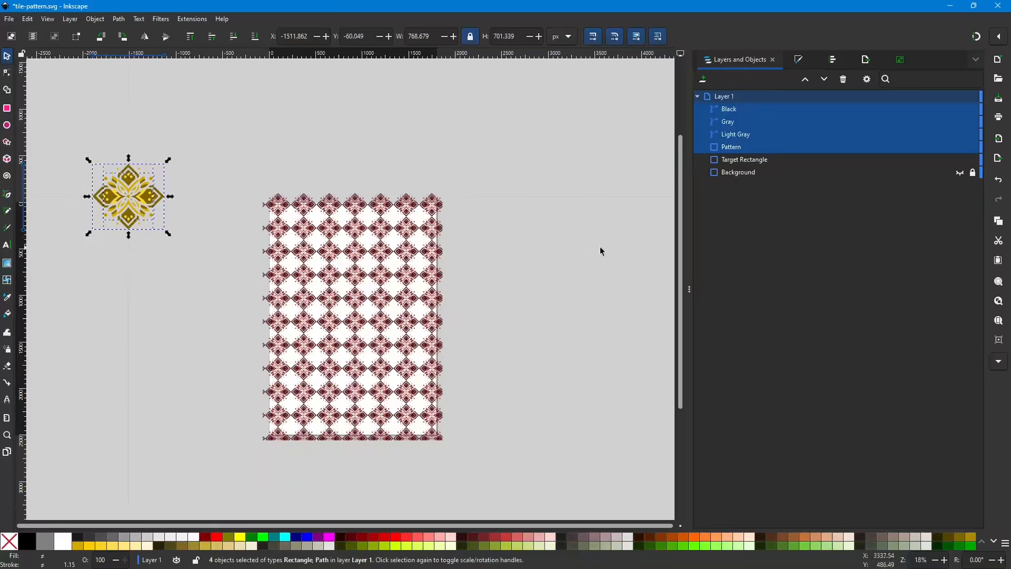
click(745, 137)
shift+click(741, 110)
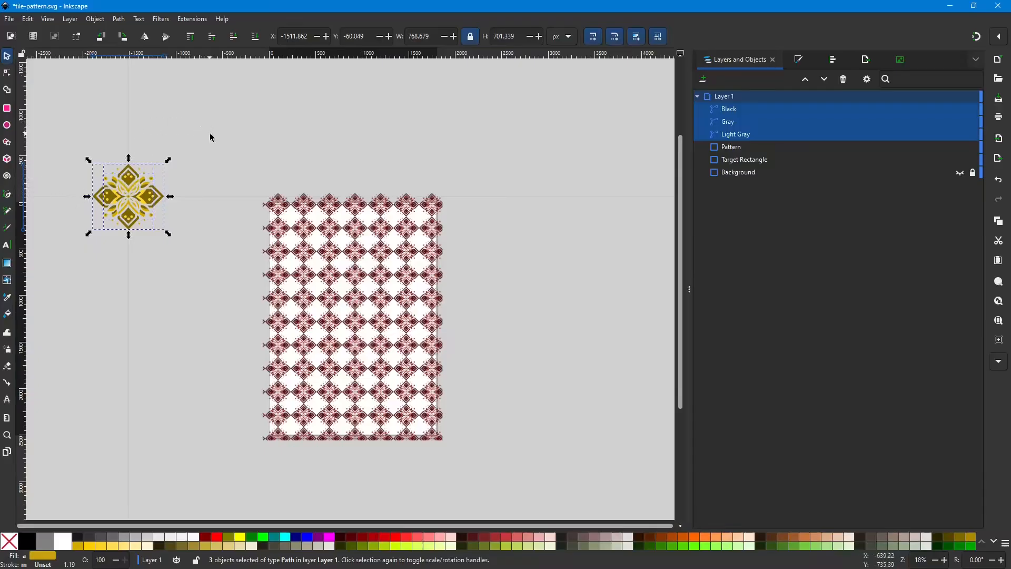
click(766, 147)
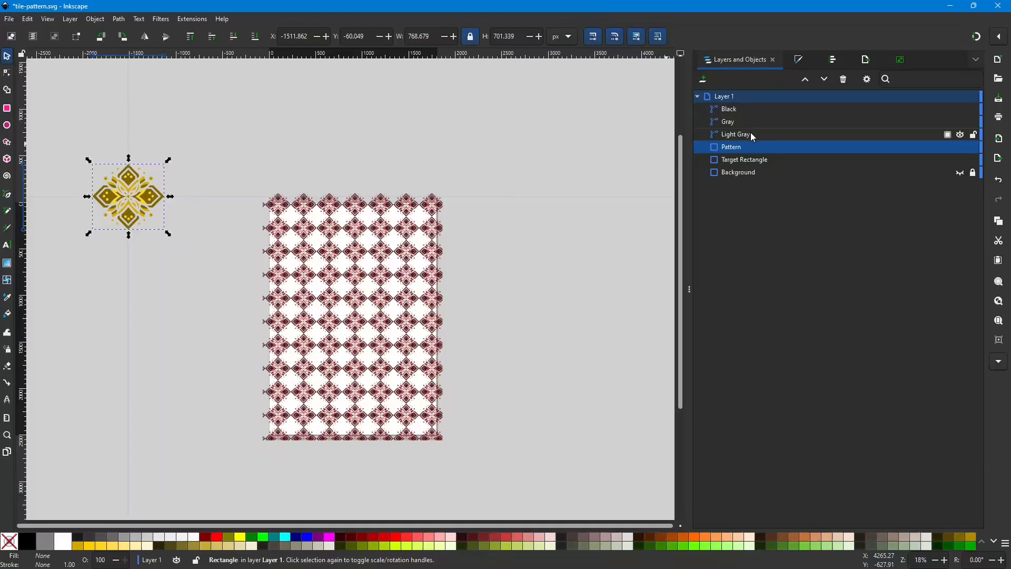
click(7, 109)
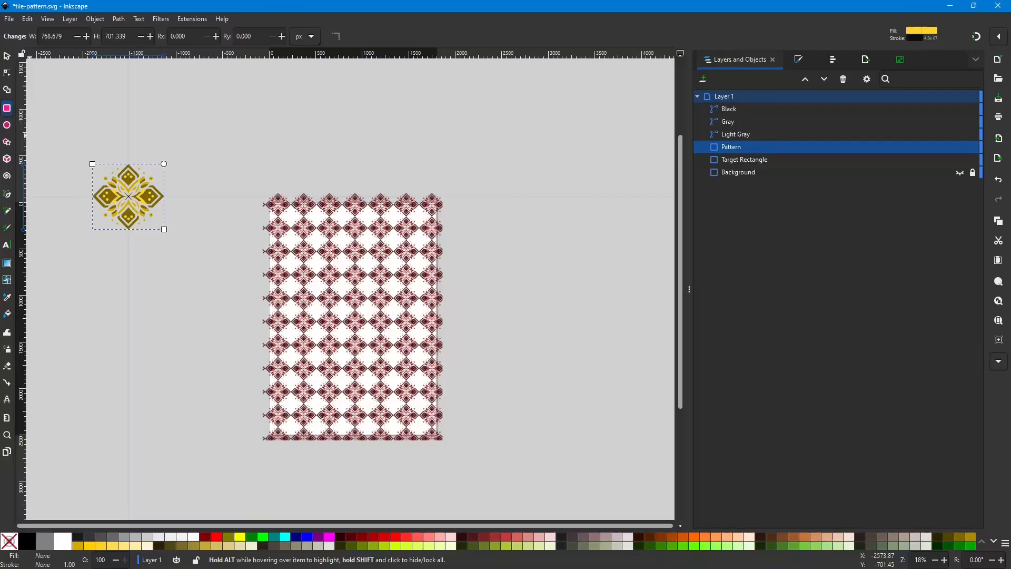
click(7, 56)
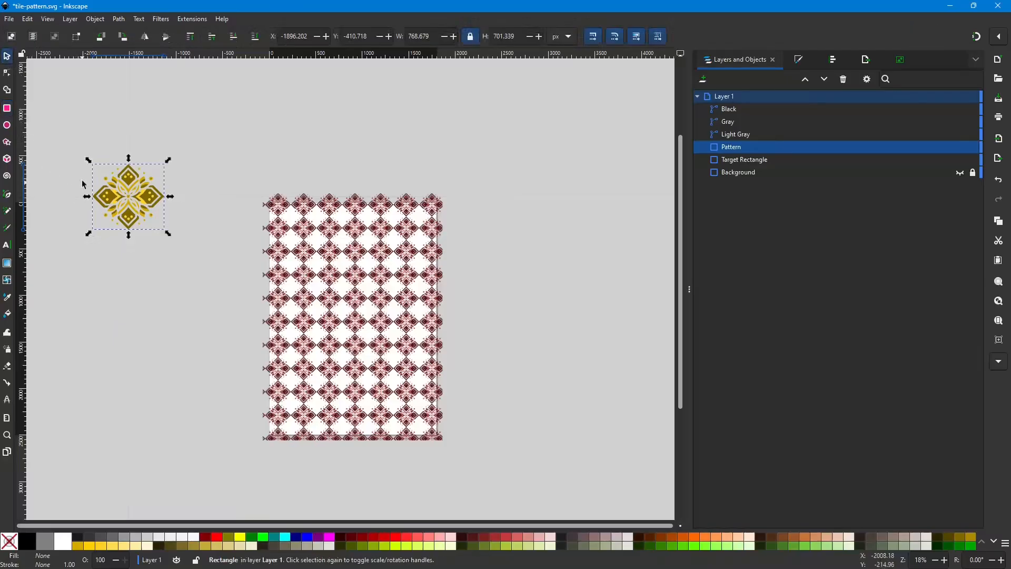
drag(92, 150, 213, 325)
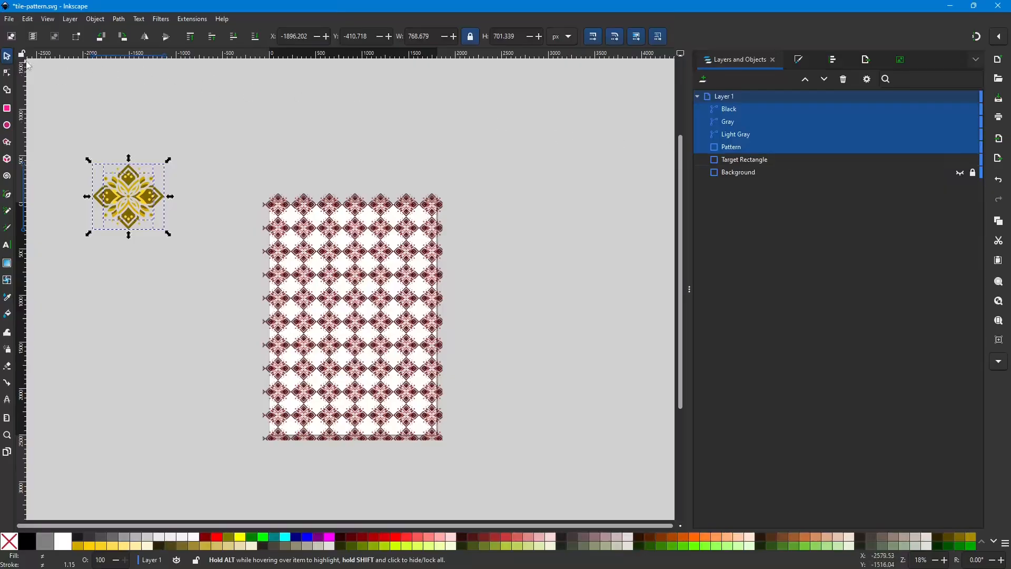
Draw a rectangle about 1278 by 1754 px from the gold tile's upper-left corner and place it directly beneath the Light Gray path.
click(7, 108)
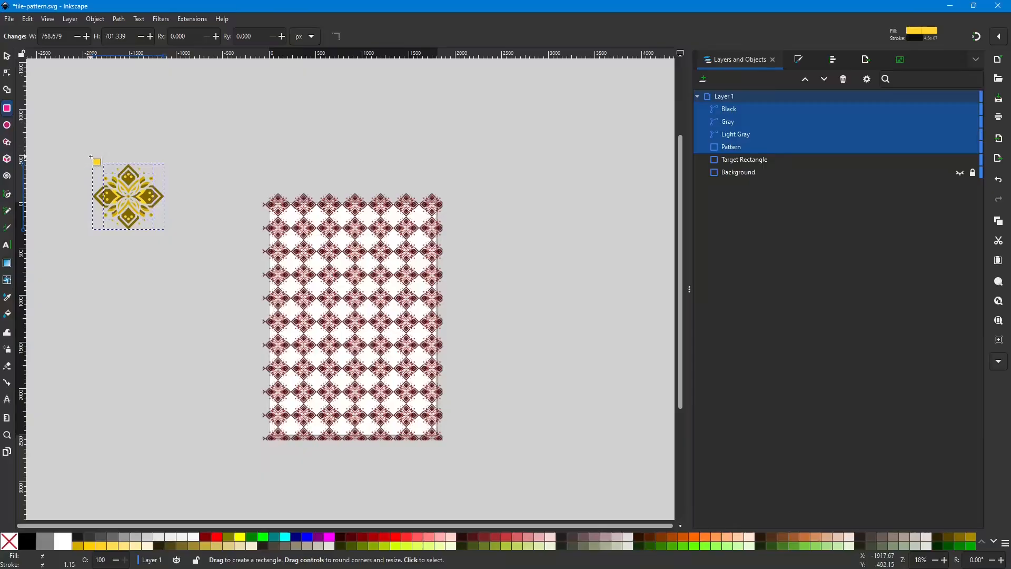
drag(93, 166, 212, 328)
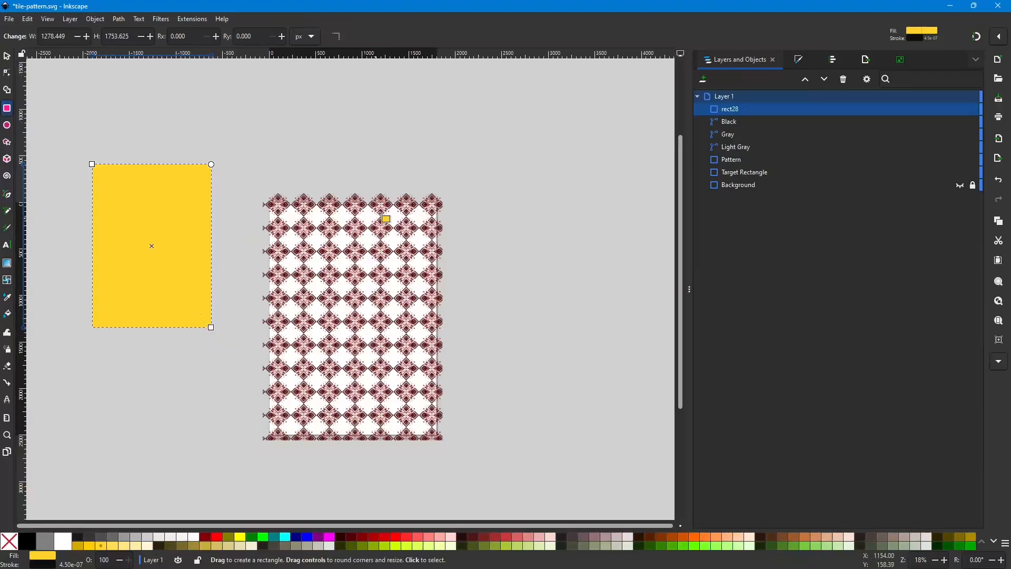
drag(756, 113, 756, 154)
drag(755, 156, 764, 153)
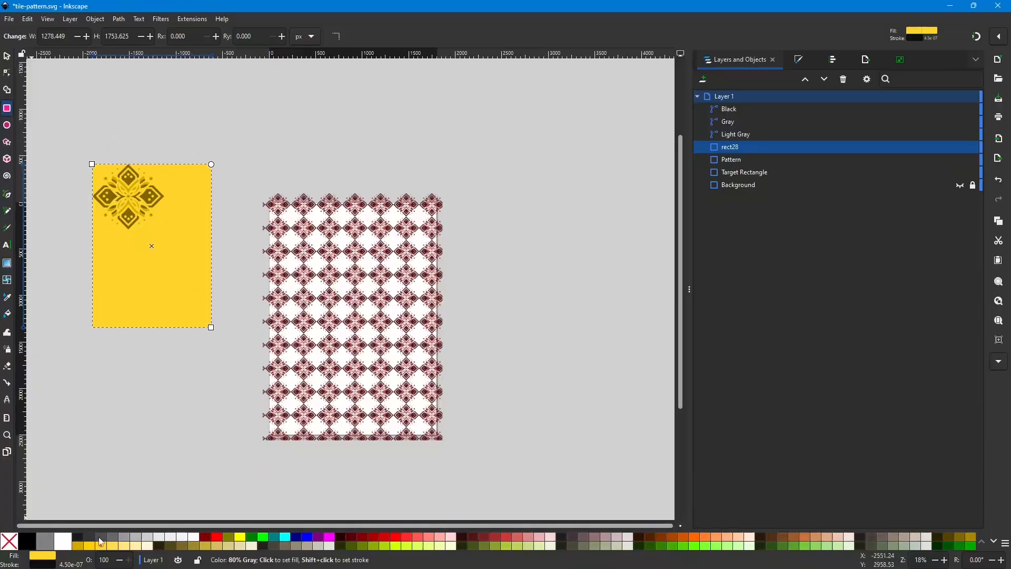
Fill the new rectangle behind the gold tile with pale cream and rename it Spacer.
click(128, 551)
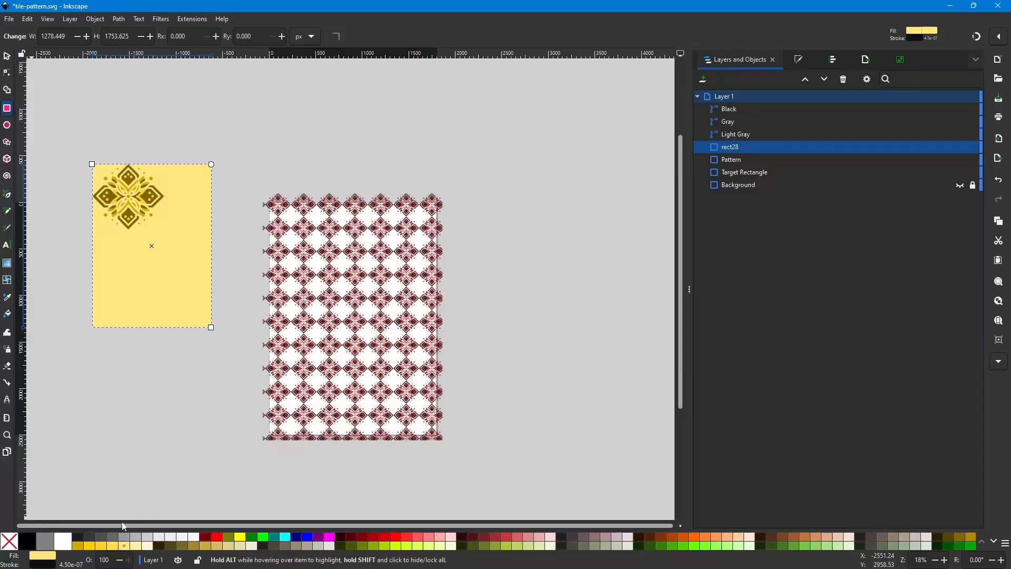
click(148, 551)
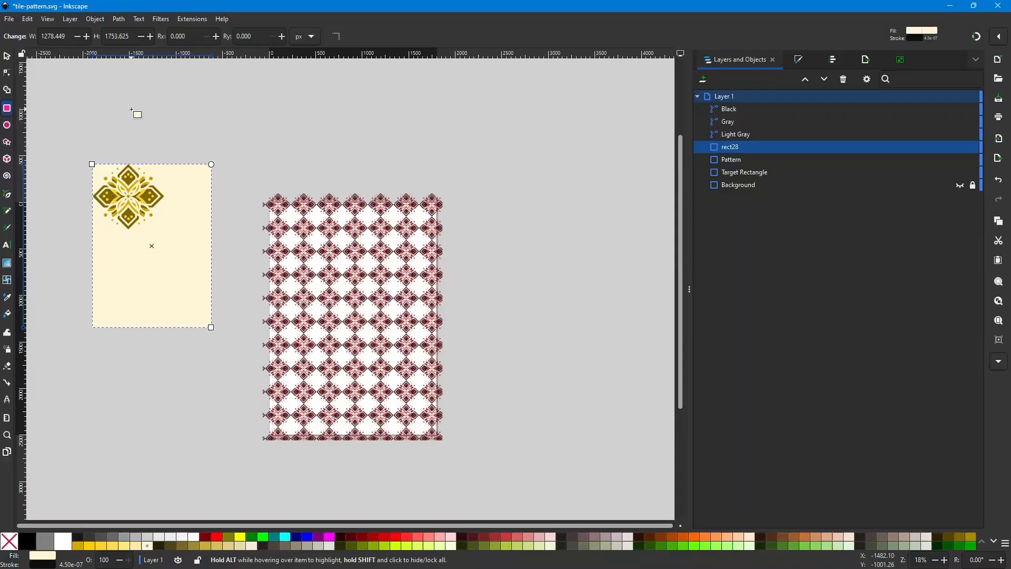
click(7, 56)
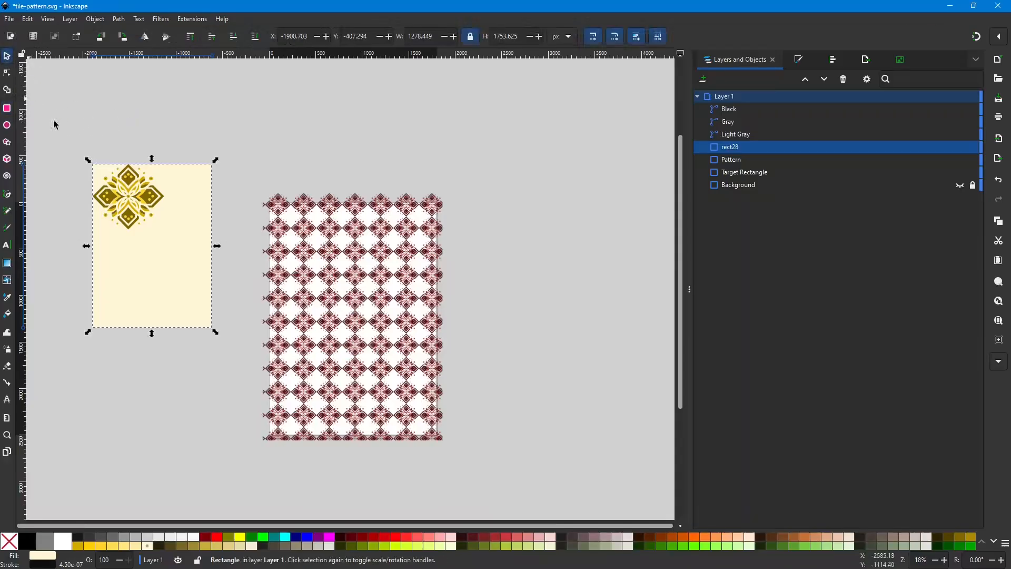
scroll(87, 168, up, 4)
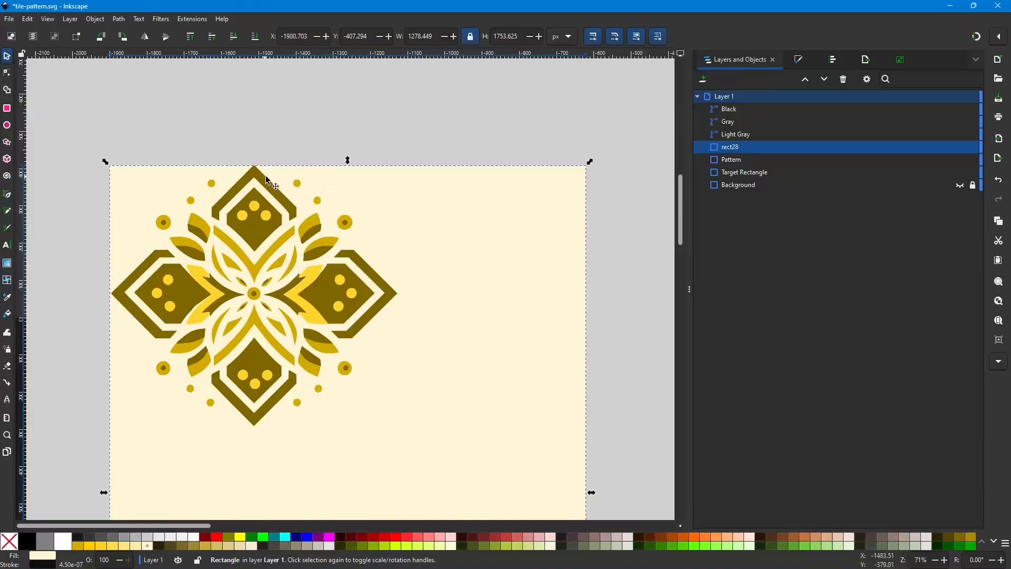
double_click(734, 149)
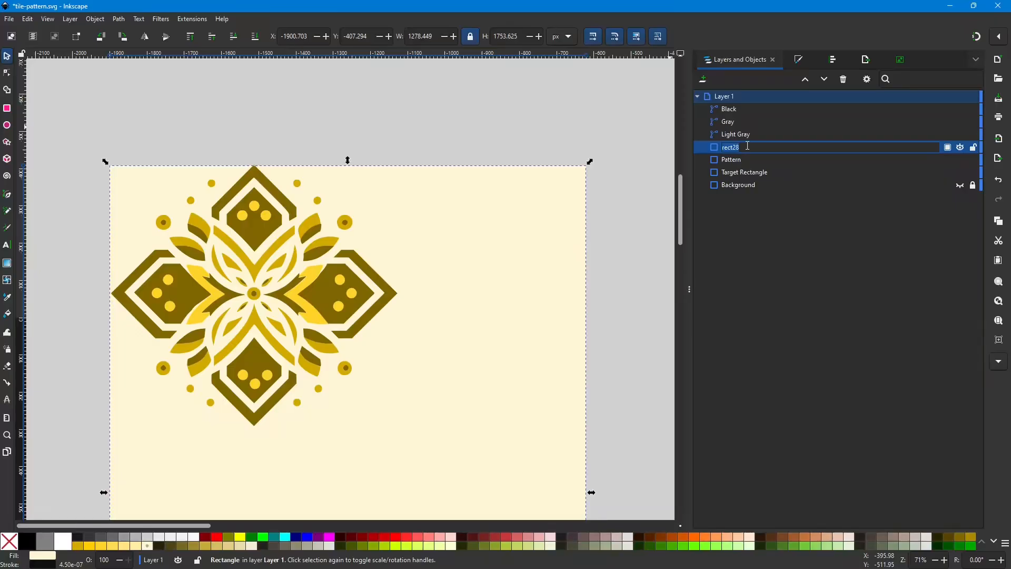
text(Spacer)
key(Return)
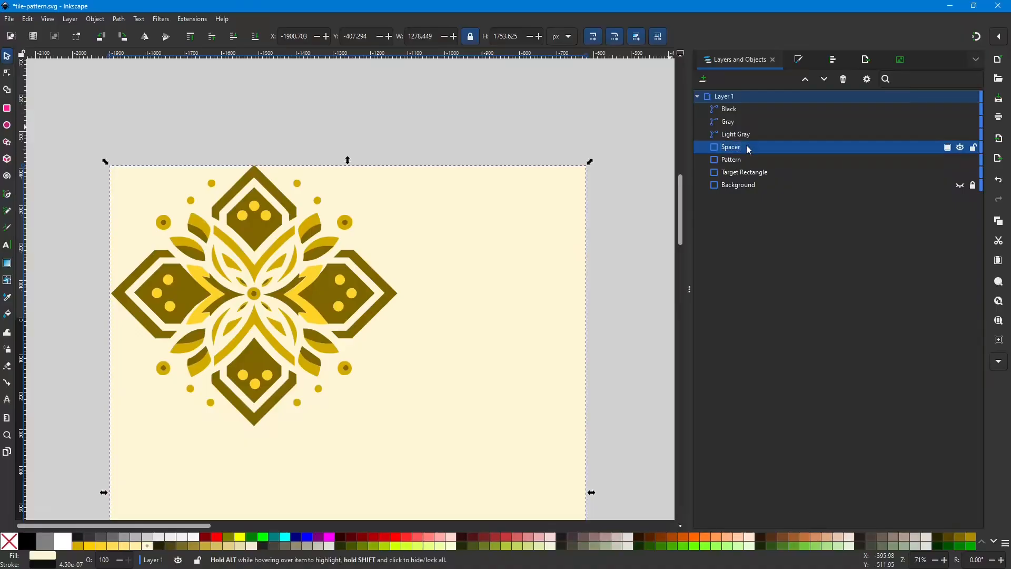
Group the Black, Gray and Light Gray paths and nudge the group to about X -1884, Y -407 px.
scroll(459, 192, down, 3)
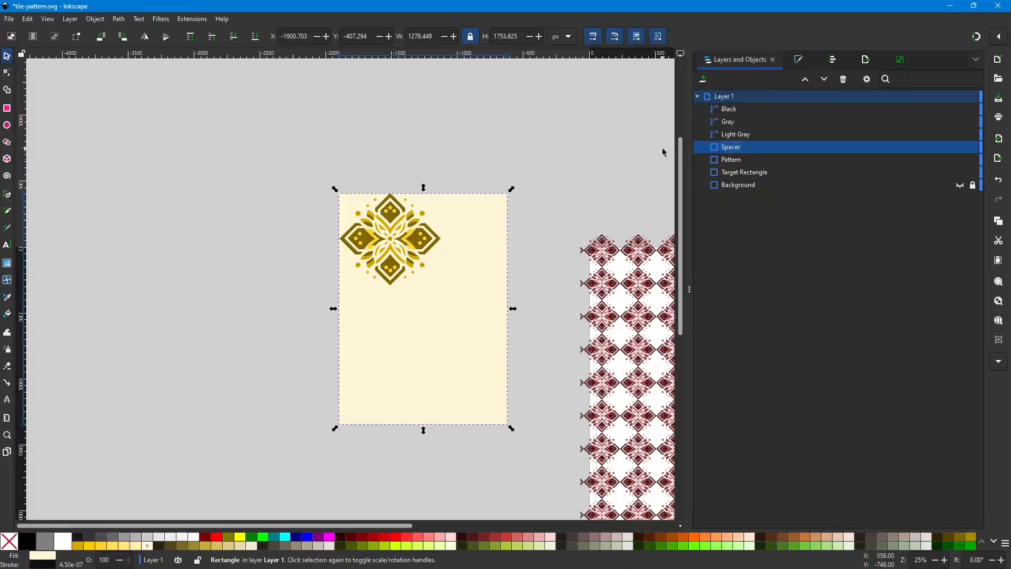
click(737, 111)
shift+click(737, 135)
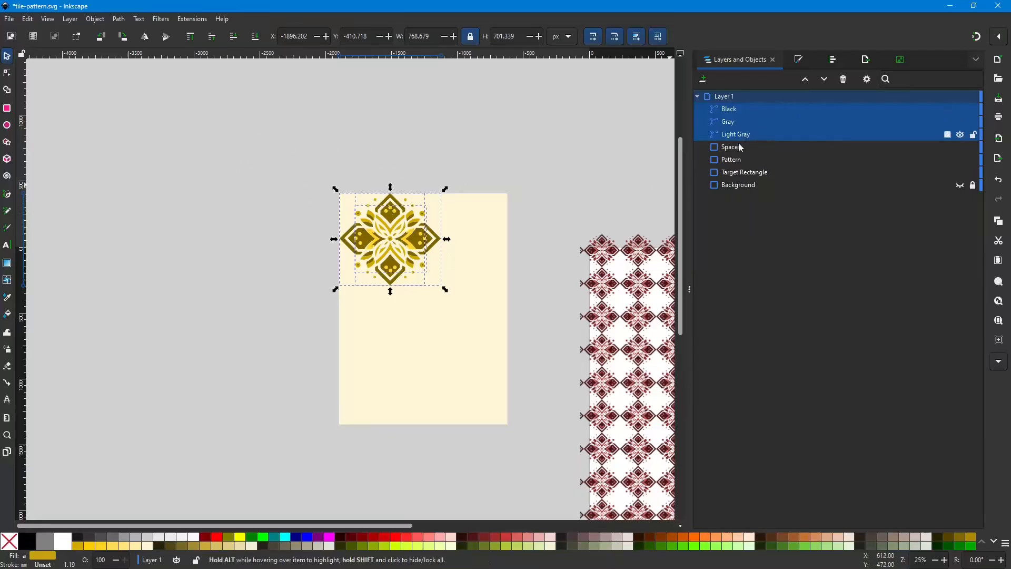
key(ctrl+g)
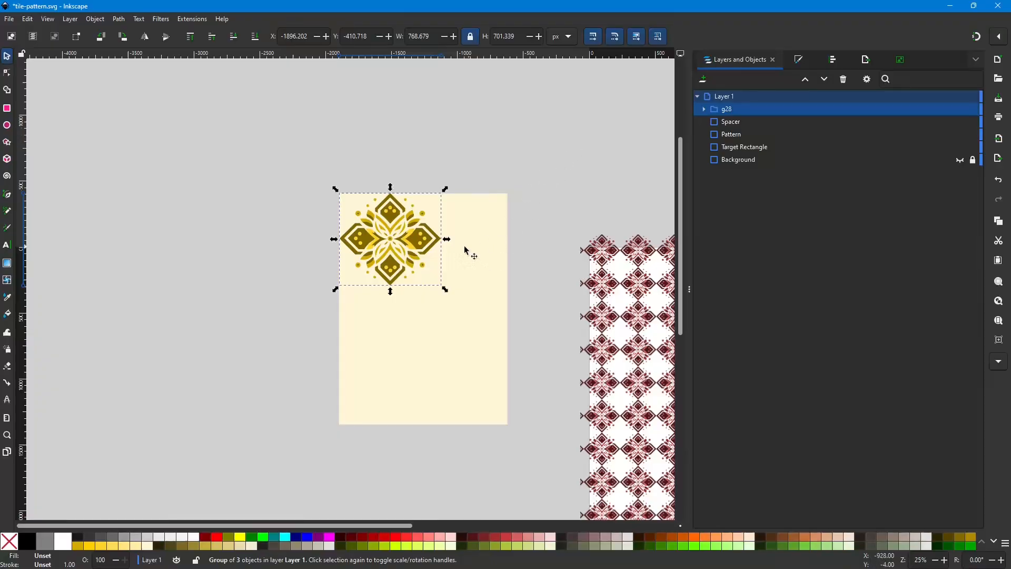
mouse_move(393, 244)
mouse_down()
mouse_move(416, 264)
mouse_move(424, 237)
mouse_move(411, 255)
mouse_move(393, 244)
mouse_up()
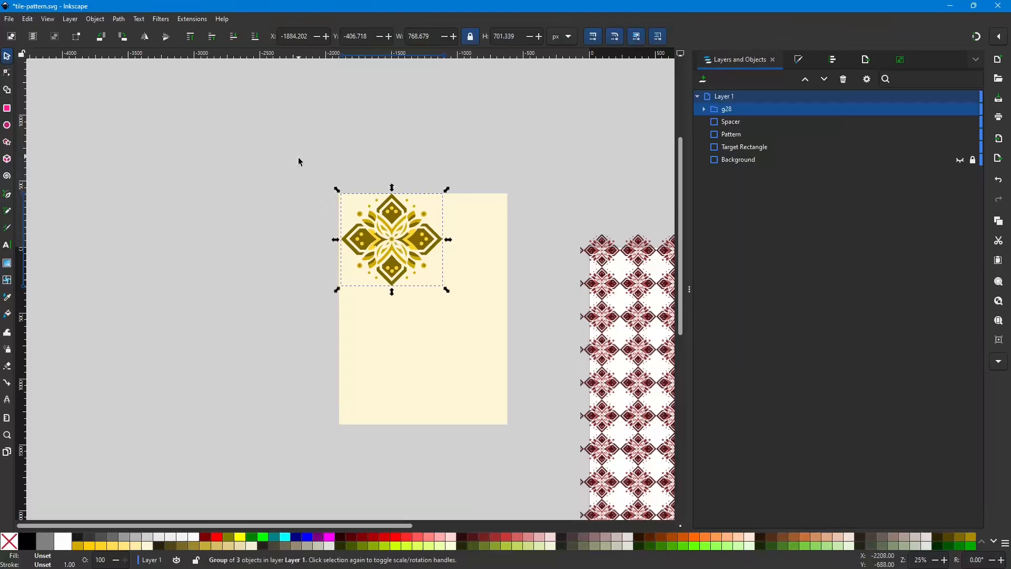
Align the left and top edges of the tile group, Spacer and Pattern rectangles relative to the last selected object, then clear the selection.
drag(298, 157, 534, 446)
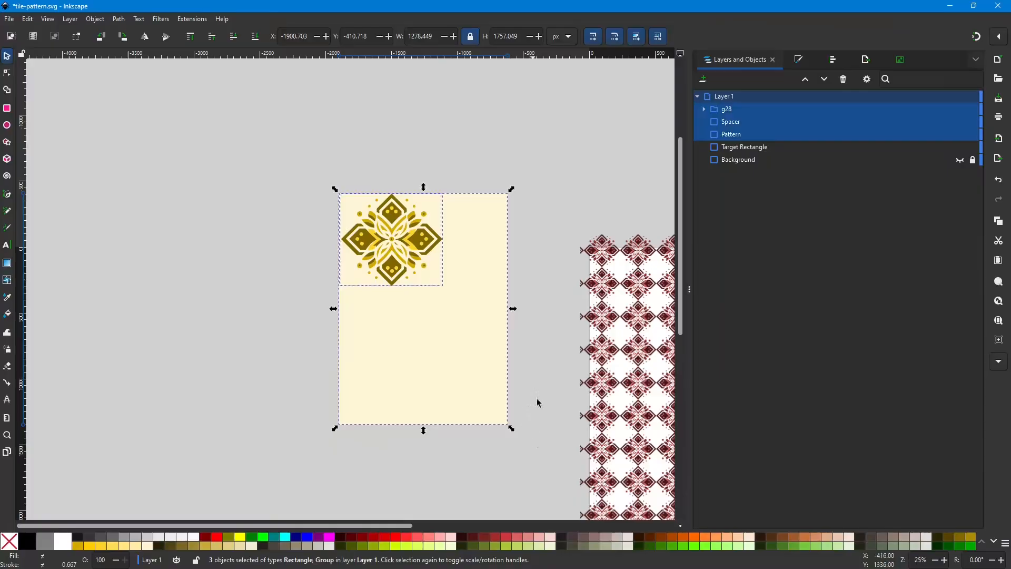
click(833, 59)
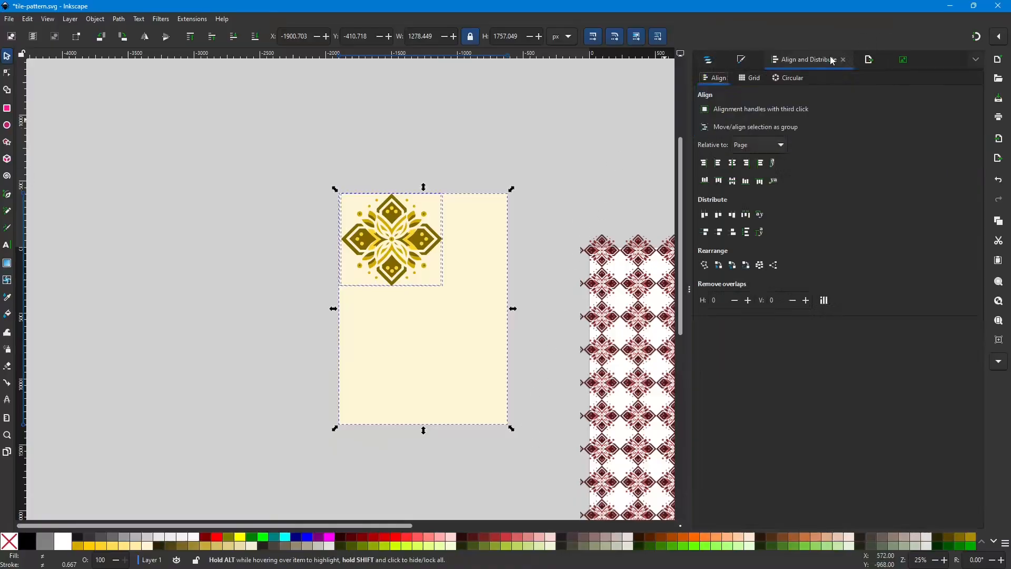
click(784, 148)
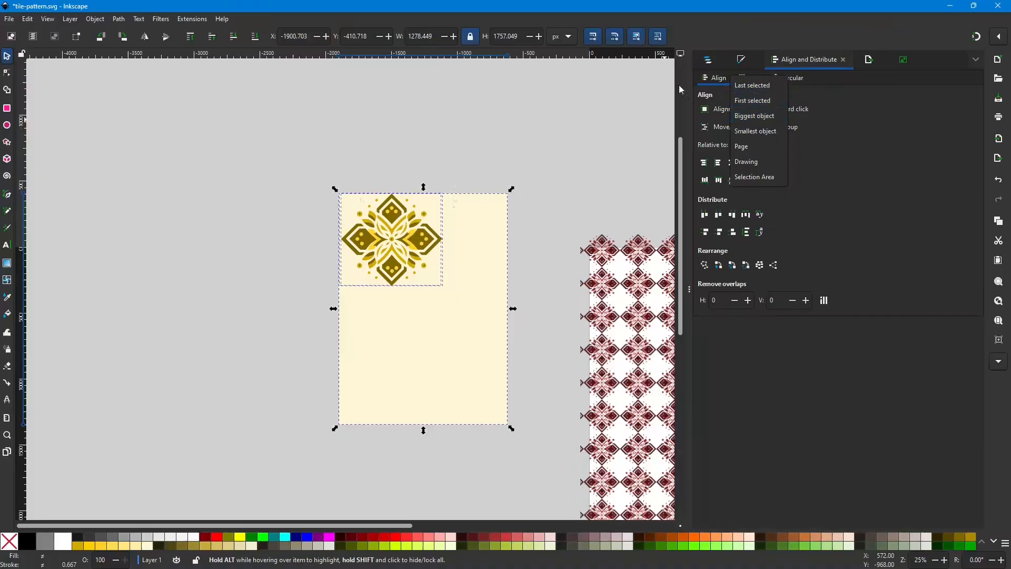
click(755, 86)
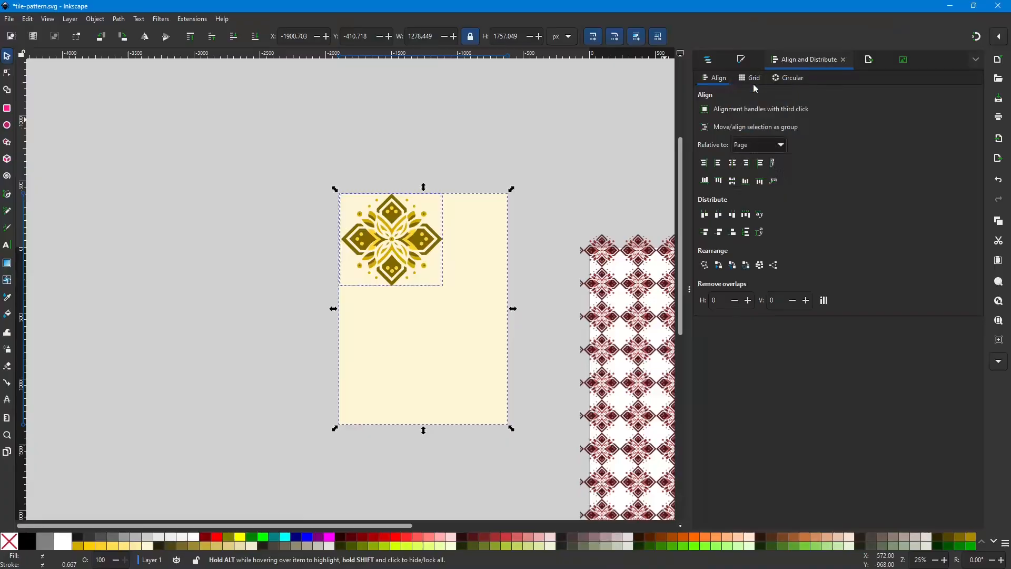
click(719, 164)
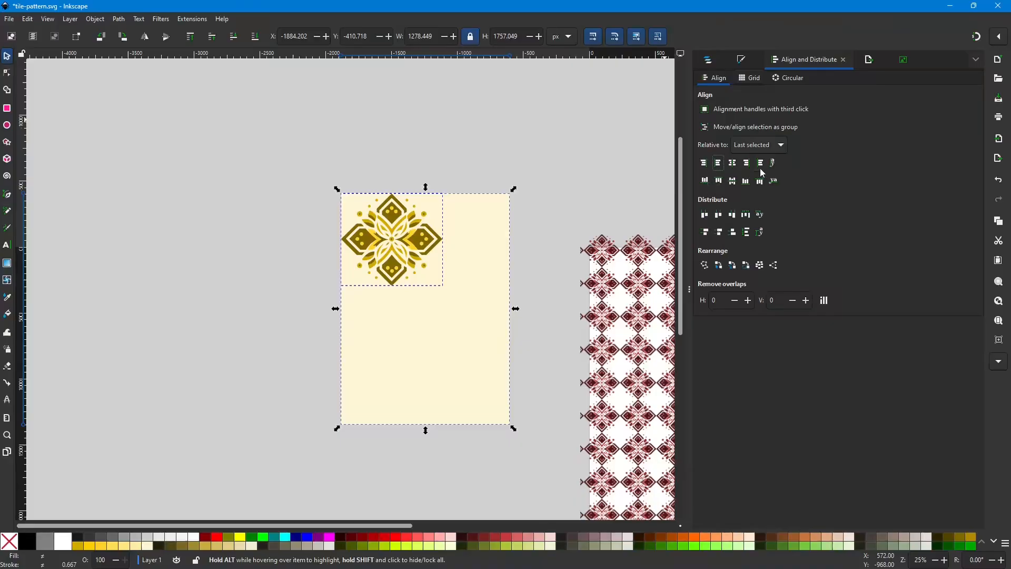
click(762, 186)
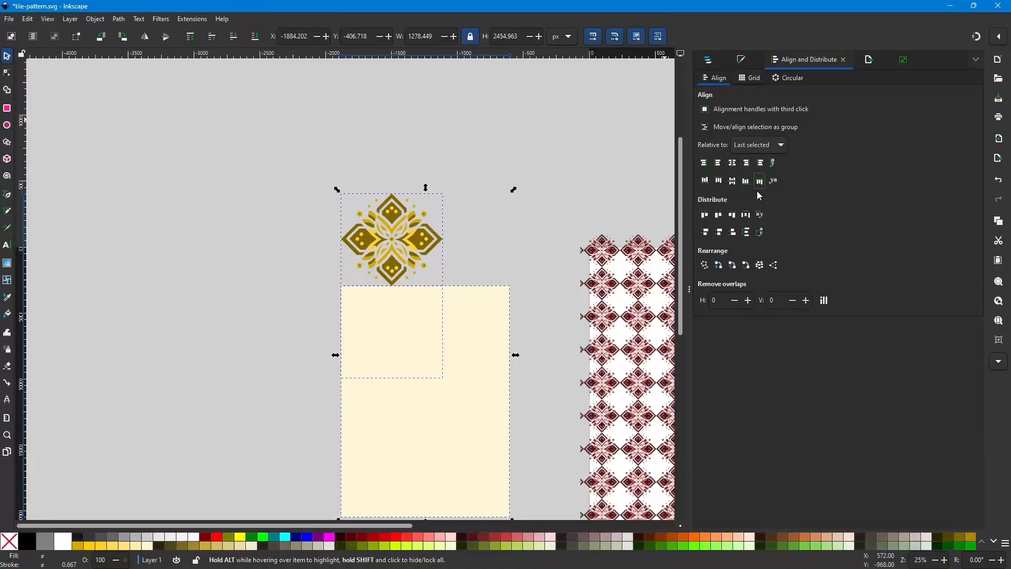
key(ctrl+z)
click(723, 184)
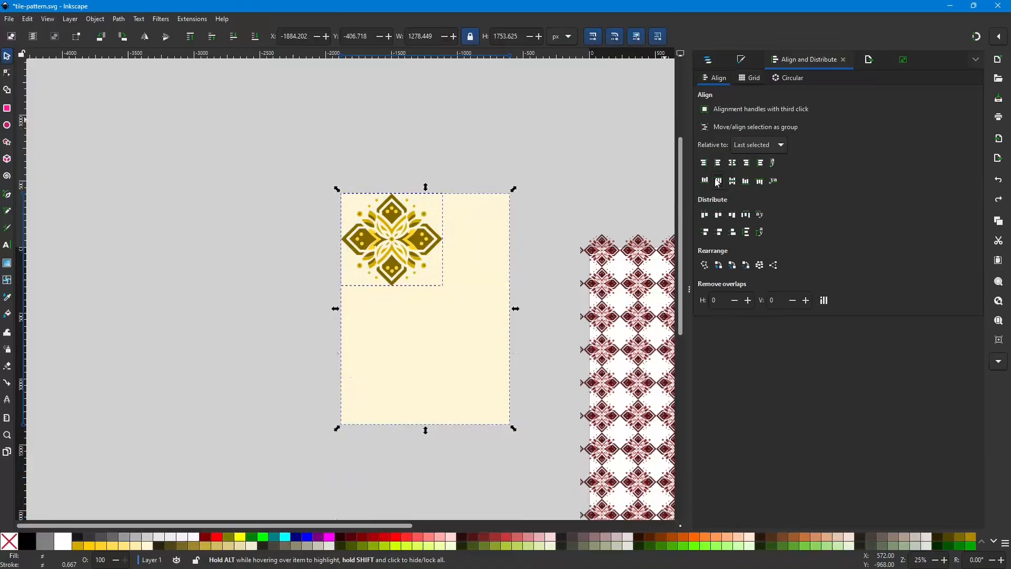
click(399, 141)
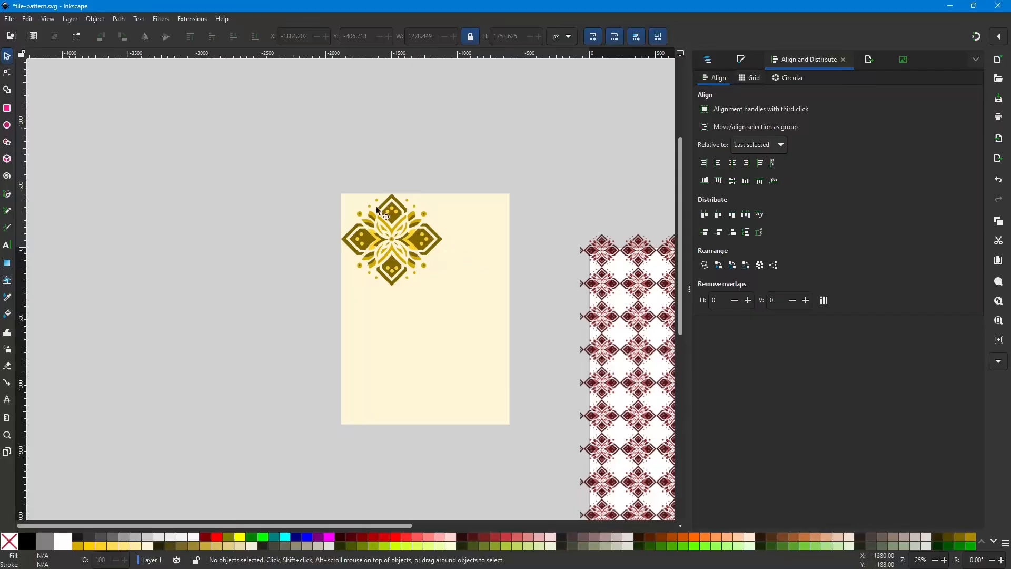
drag(295, 157, 545, 454)
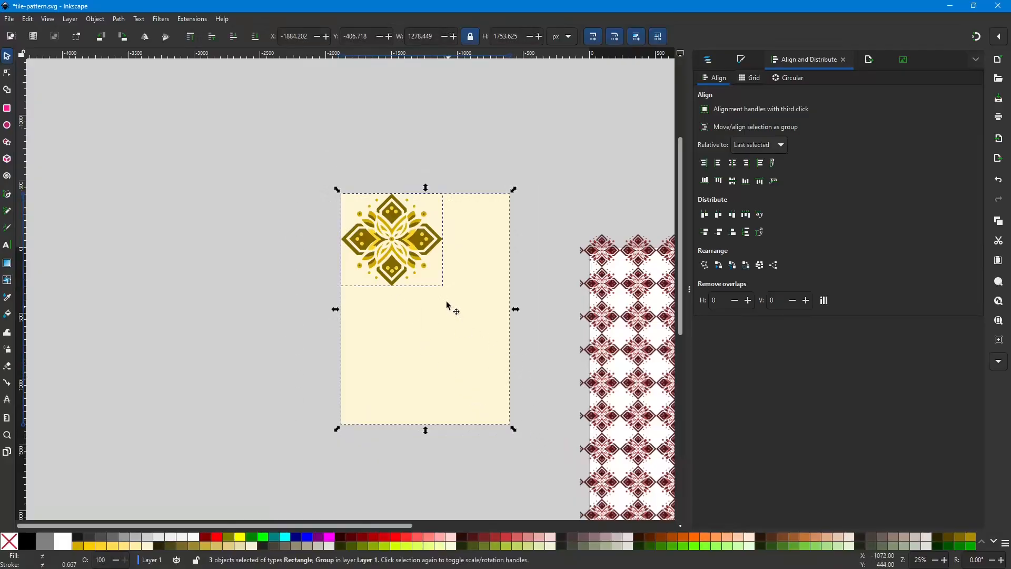
click(474, 158)
Duplicate the gold tile group and move the copy to the Spacer's lower-right corner, about X -1376, Y 641 px.
click(387, 245)
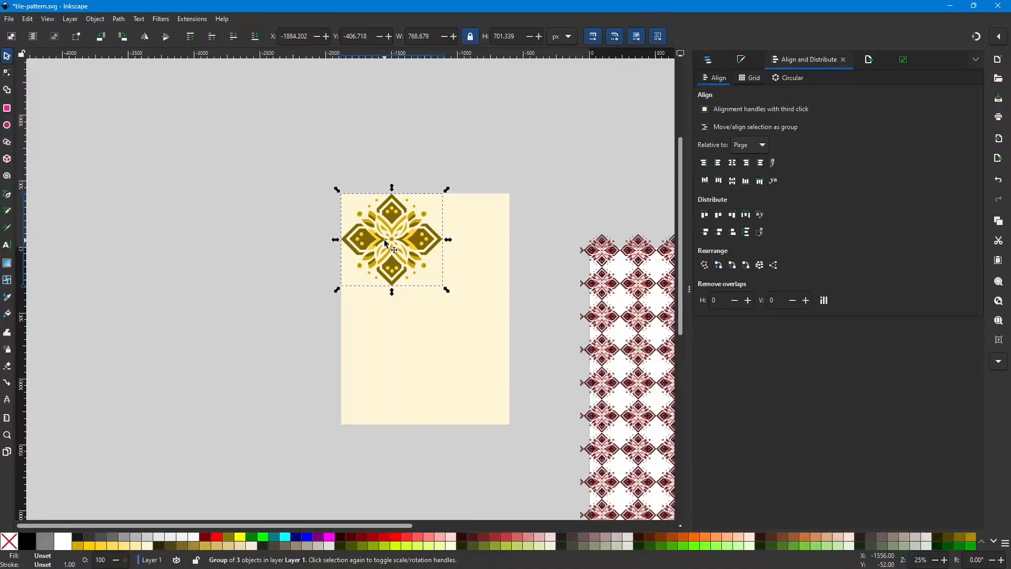
key(ctrl)
drag(388, 245, 460, 384)
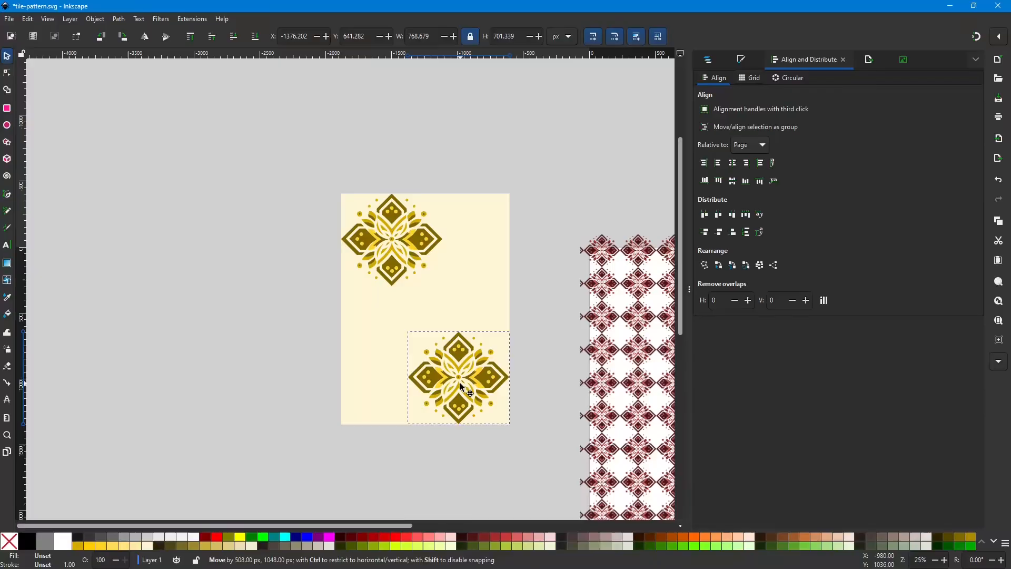
drag(462, 387, 462, 387)
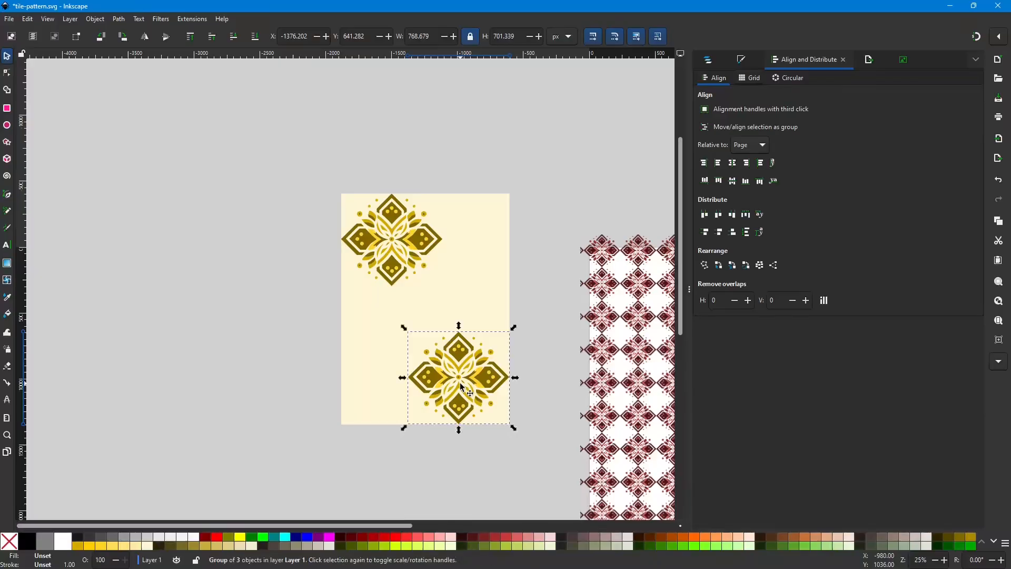
Align the duplicated tile group's right and bottom edges with the Spacer, relative to the last selected object, and clear the selection.
shift+click(499, 295)
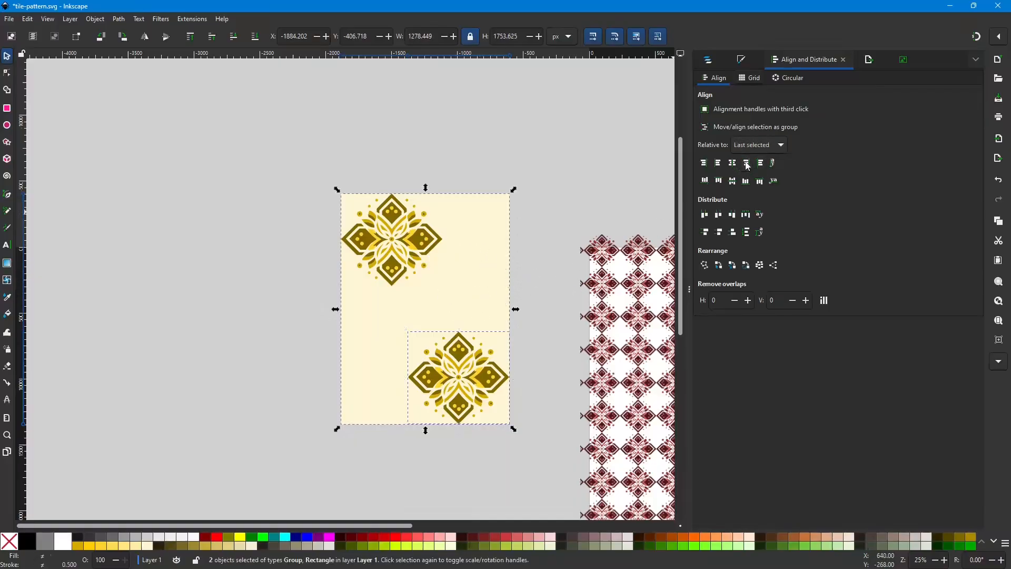
click(748, 165)
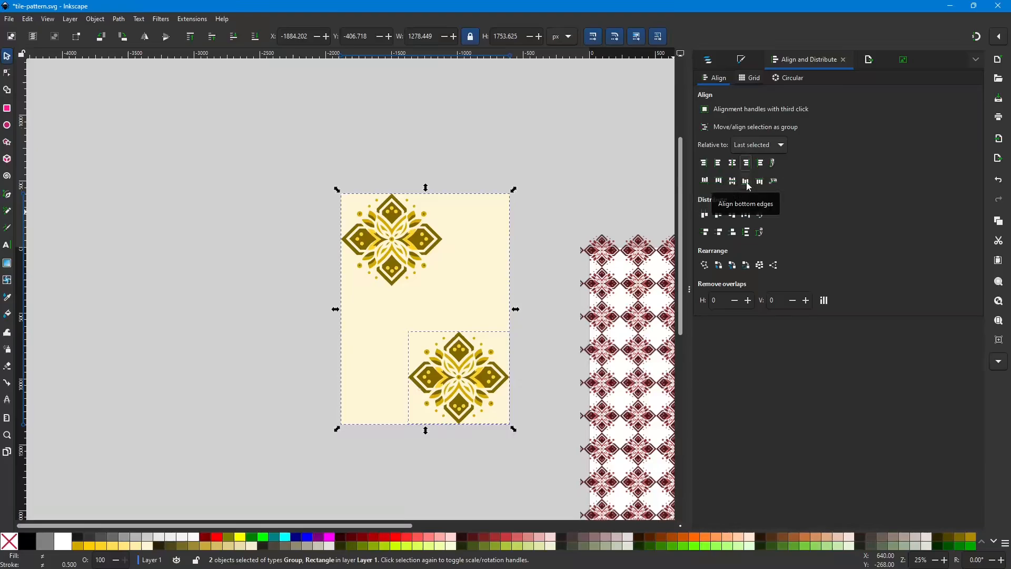
click(748, 184)
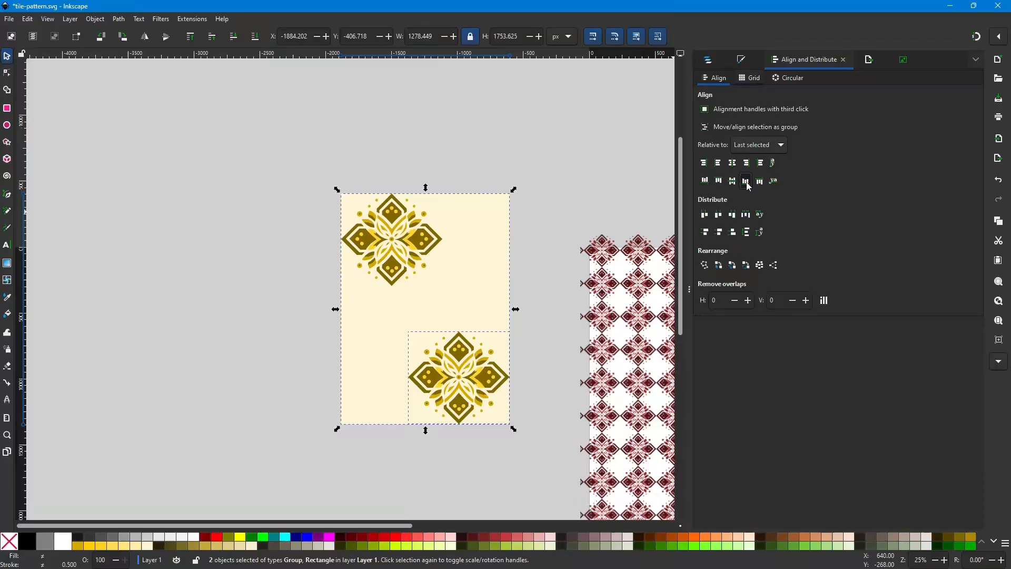
click(591, 174)
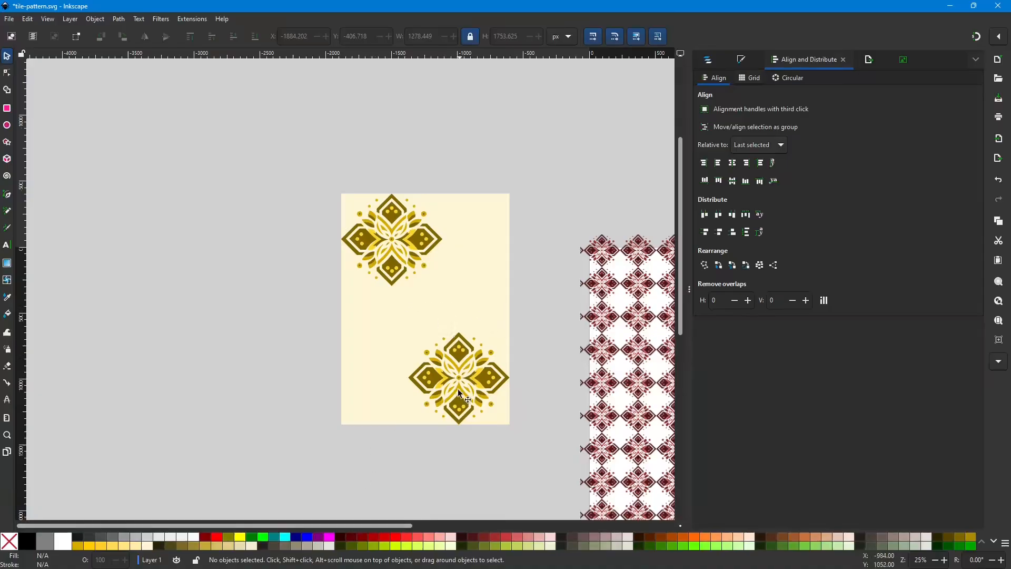
drag(348, 526, 498, 519)
scroll(493, 384, down, 2)
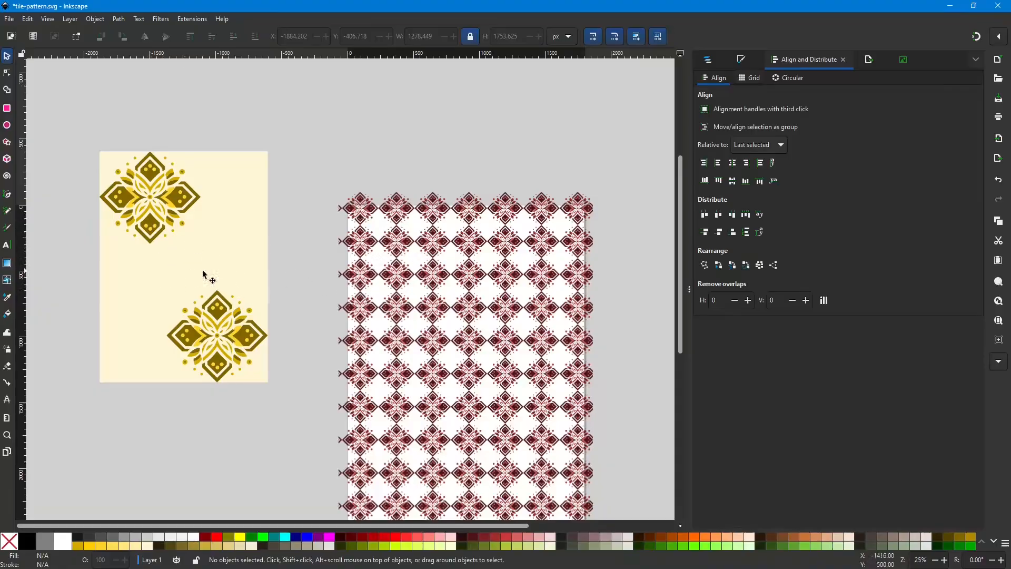
Hide the old Pattern rectangle behind the upper gold tile so that it stays out of the new pattern.
ctrl+scroll(280, 239, down, 2)
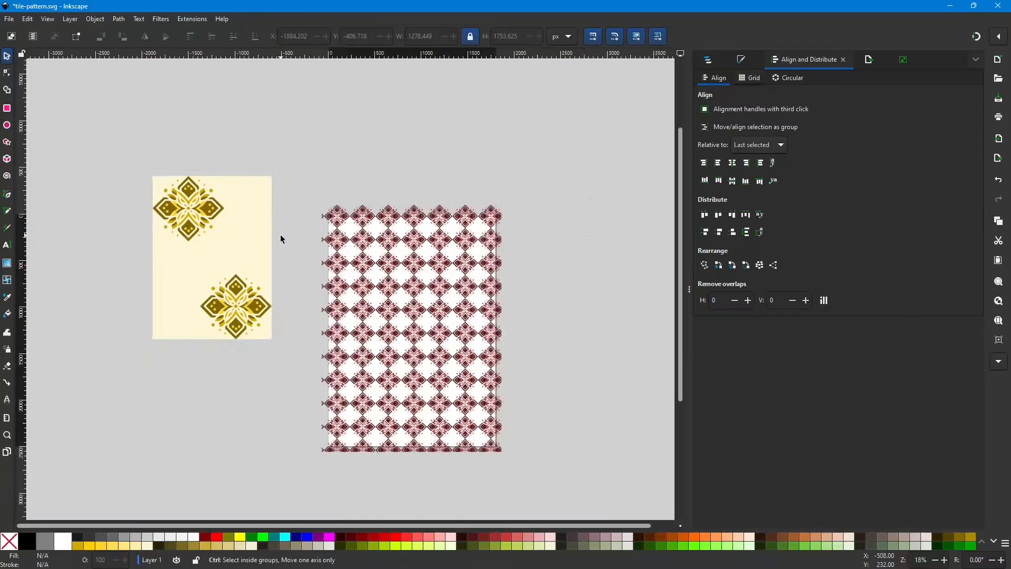
drag(108, 136, 298, 378)
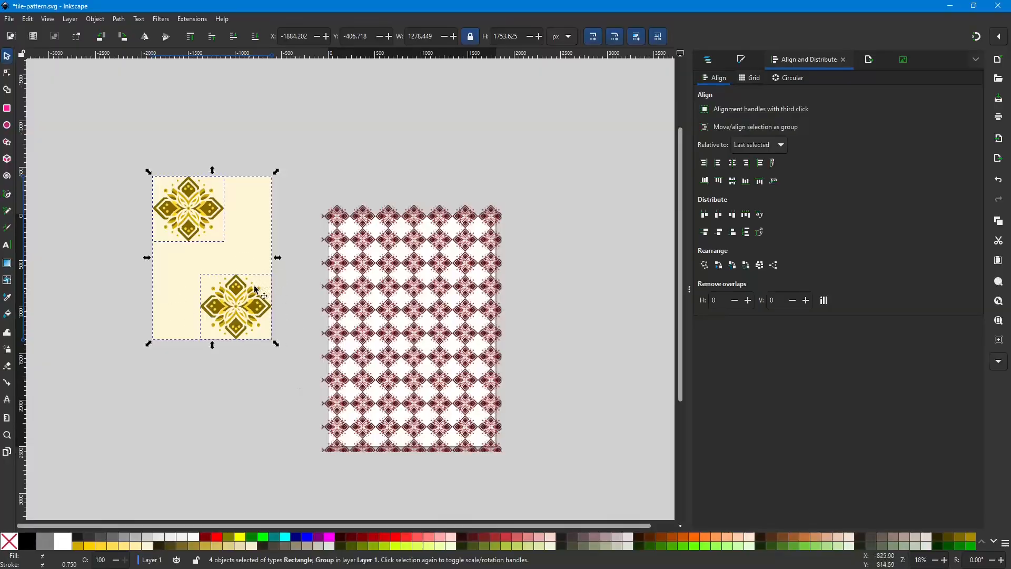
click(708, 60)
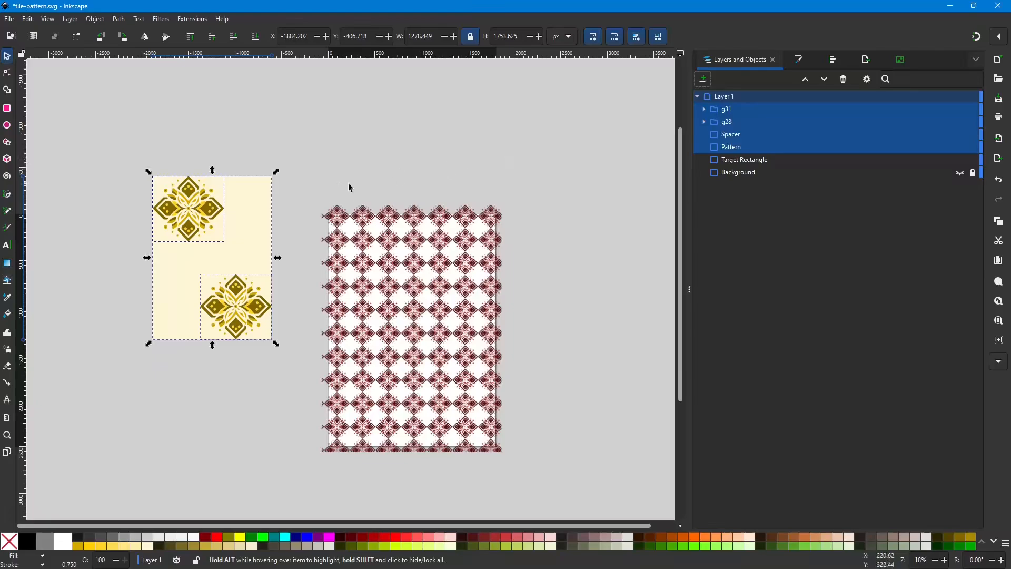
click(745, 150)
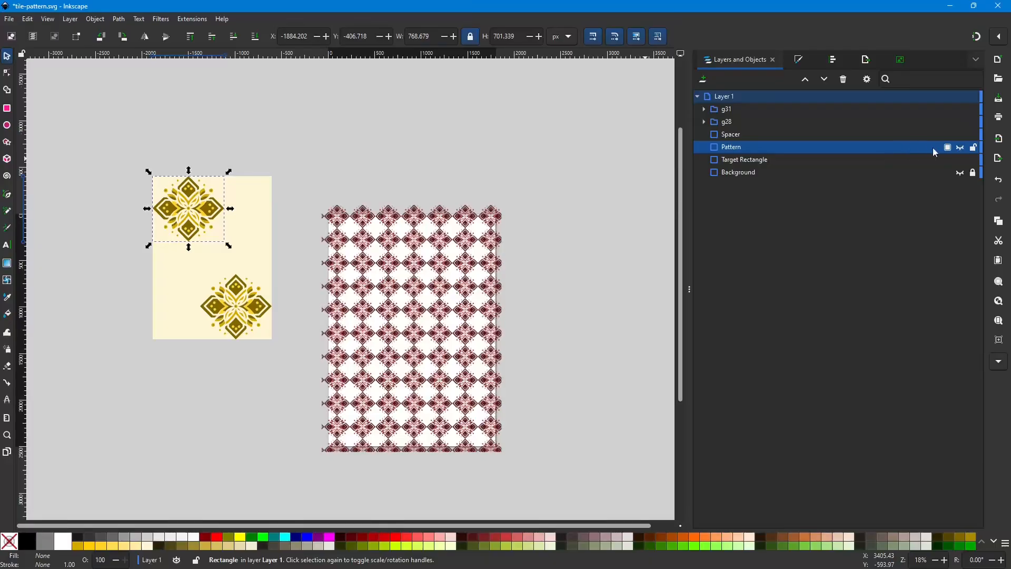
Convert the Spacer rectangle and both gold tile groups into a single pattern object.
click(753, 132)
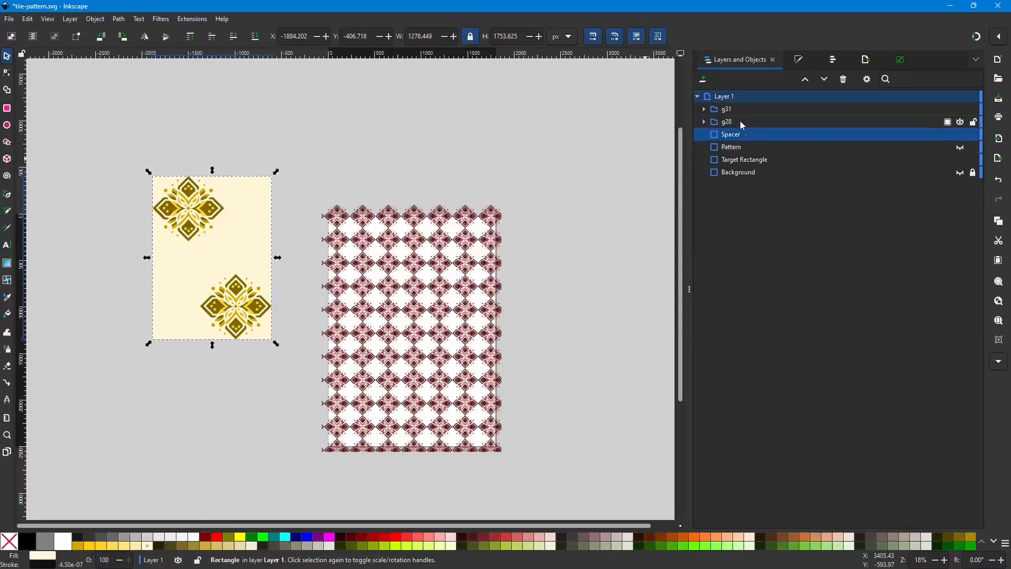
shift+click(740, 121)
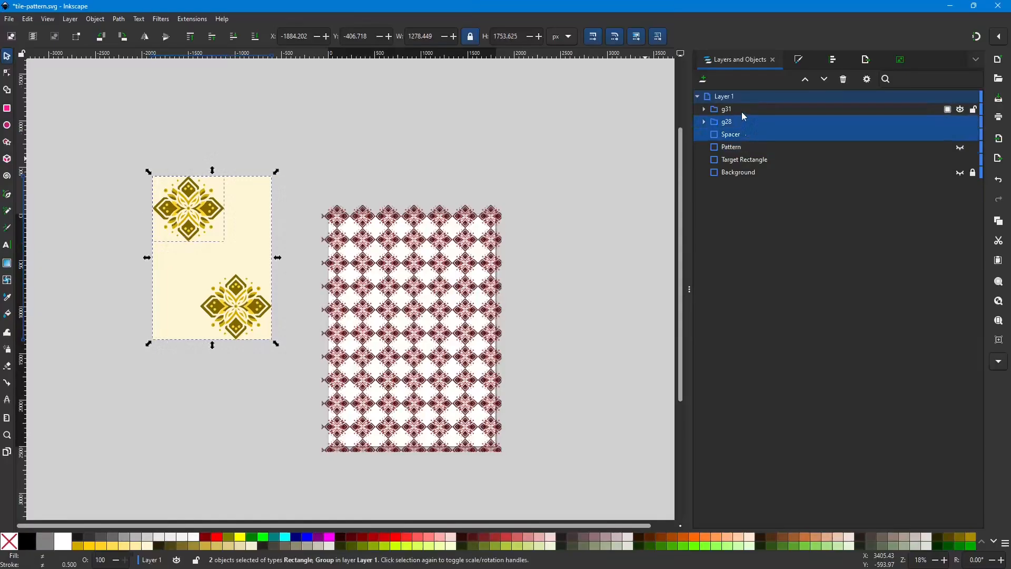
shift+click(743, 109)
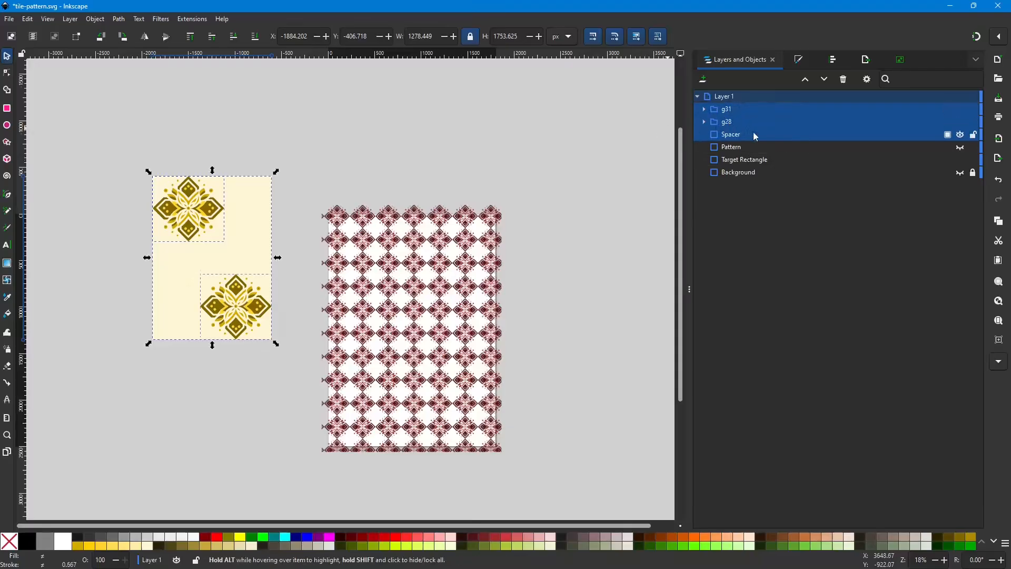
click(95, 20)
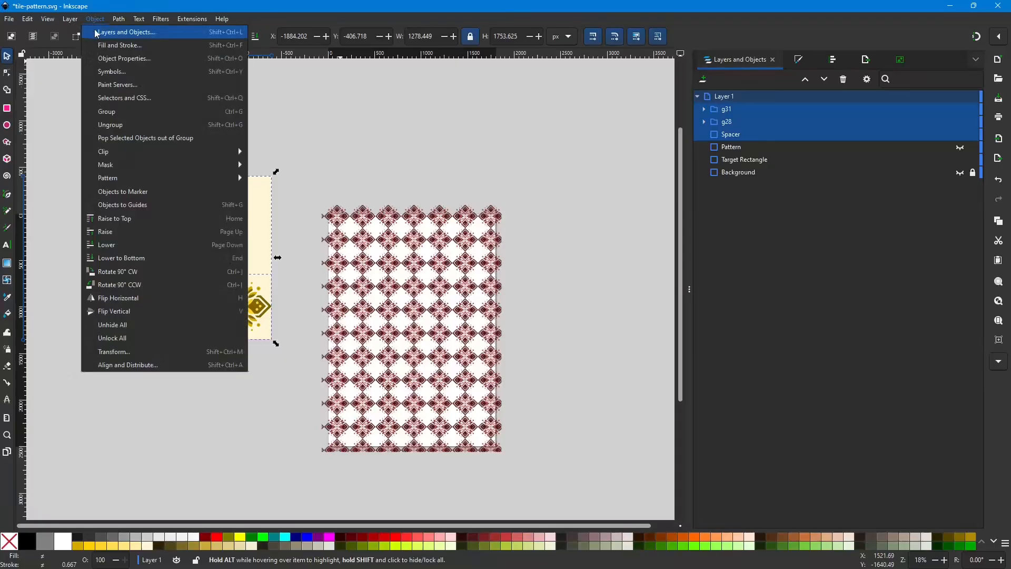
mouse_move(108, 180)
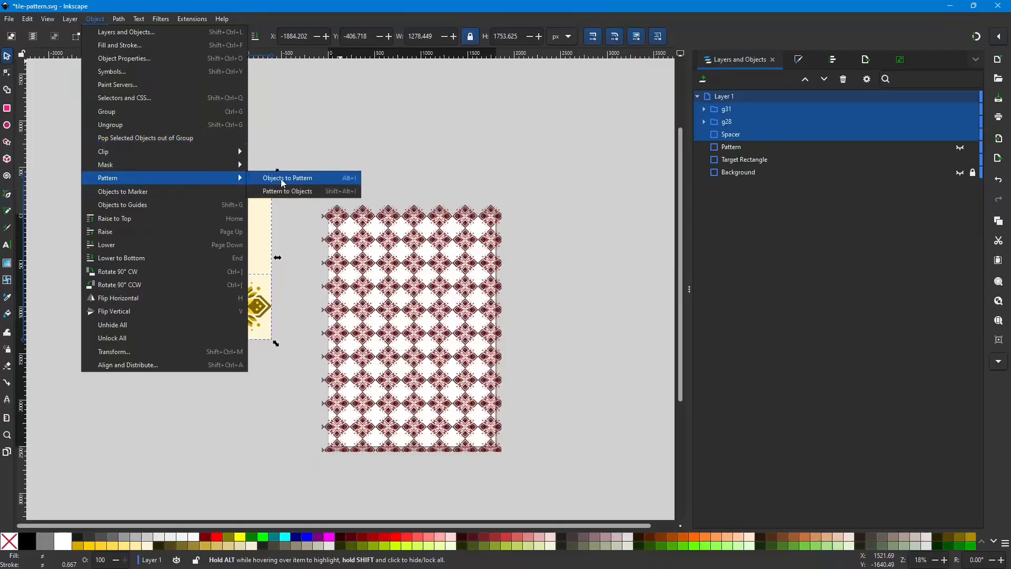
click(282, 178)
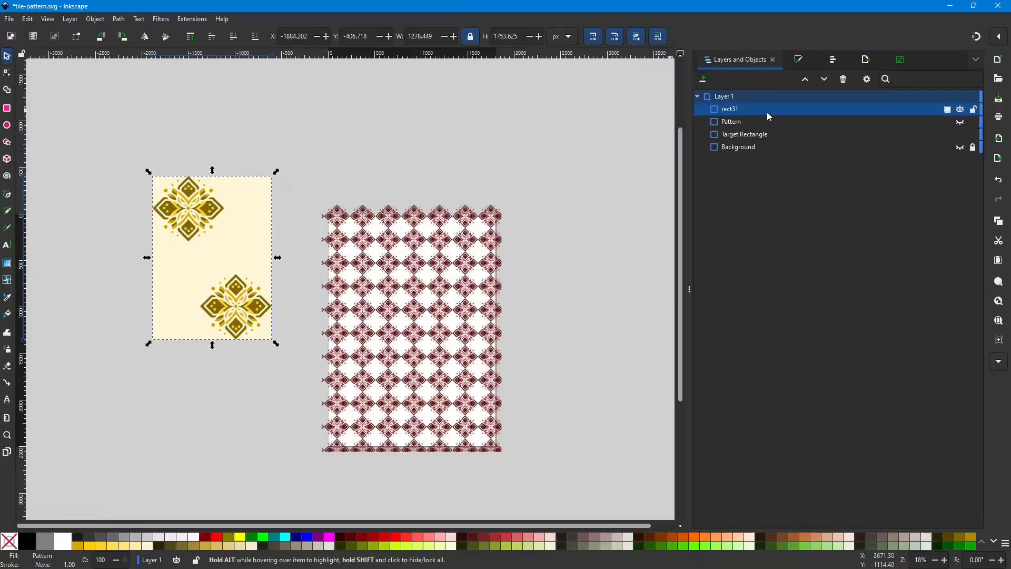
Rename the new pattern-filled rectangle as Pattern and delete the old hidden Pattern rectangle.
click(734, 108)
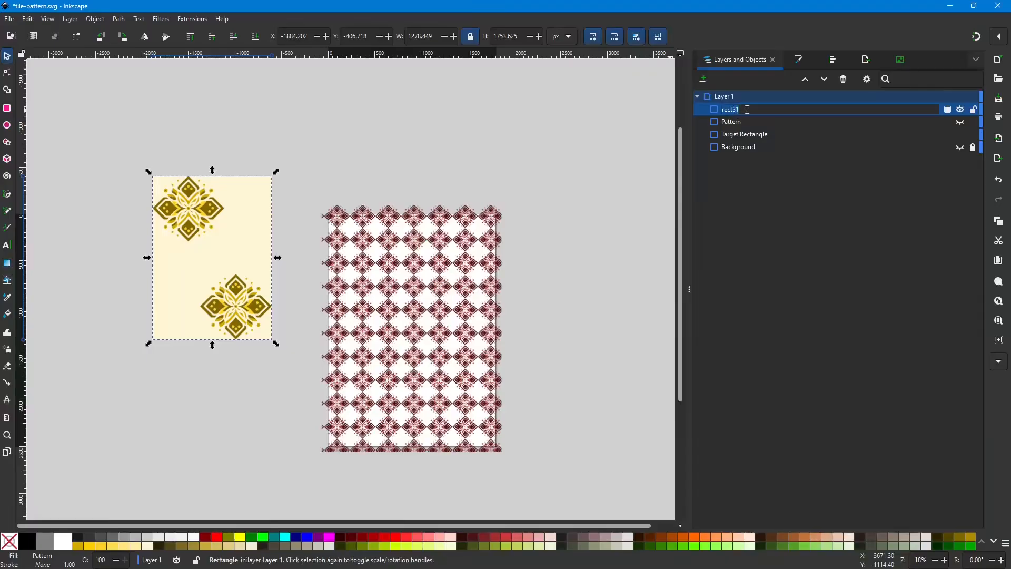
text(Pattern)
key(Return)
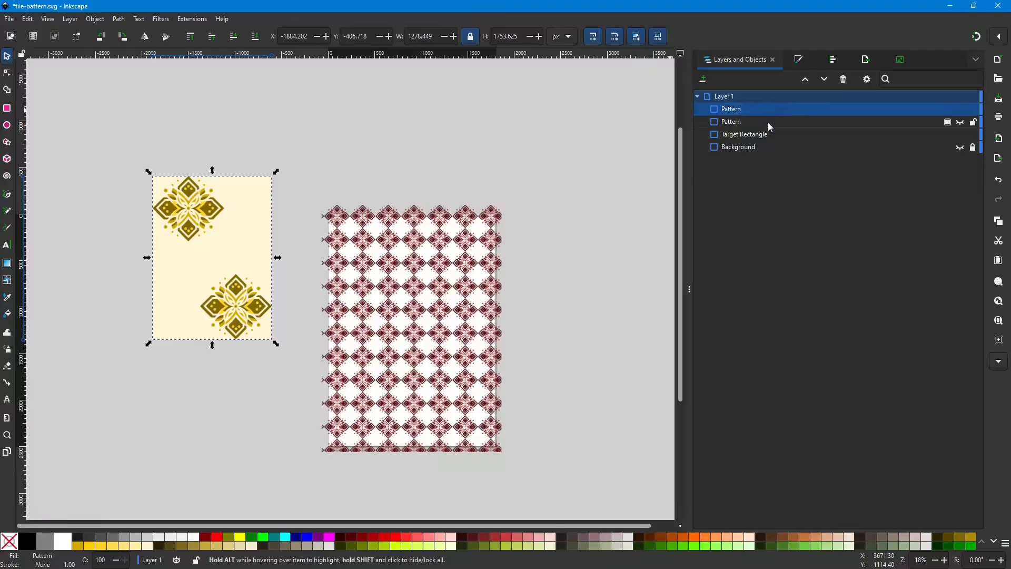
click(771, 127)
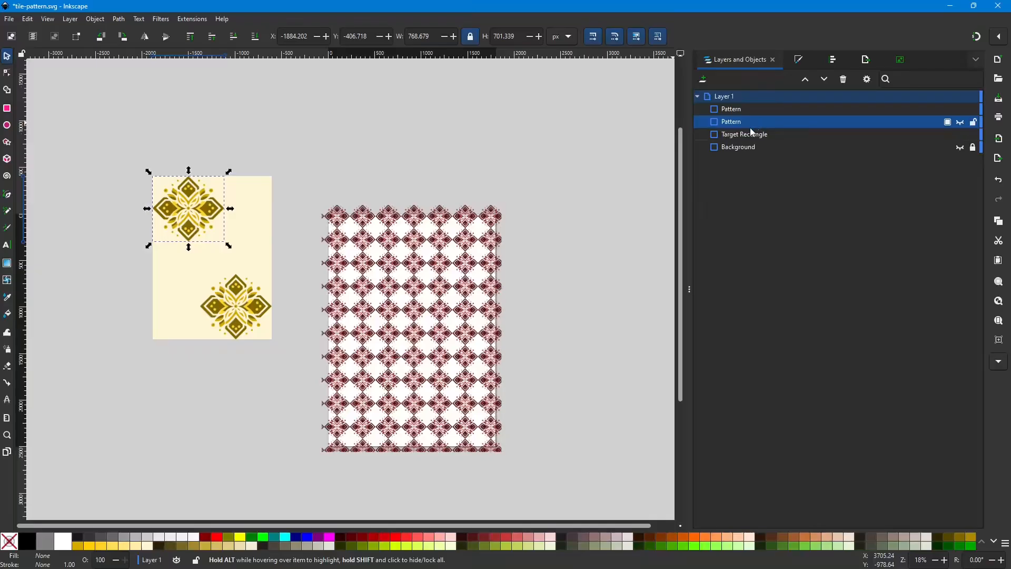
key(Delete)
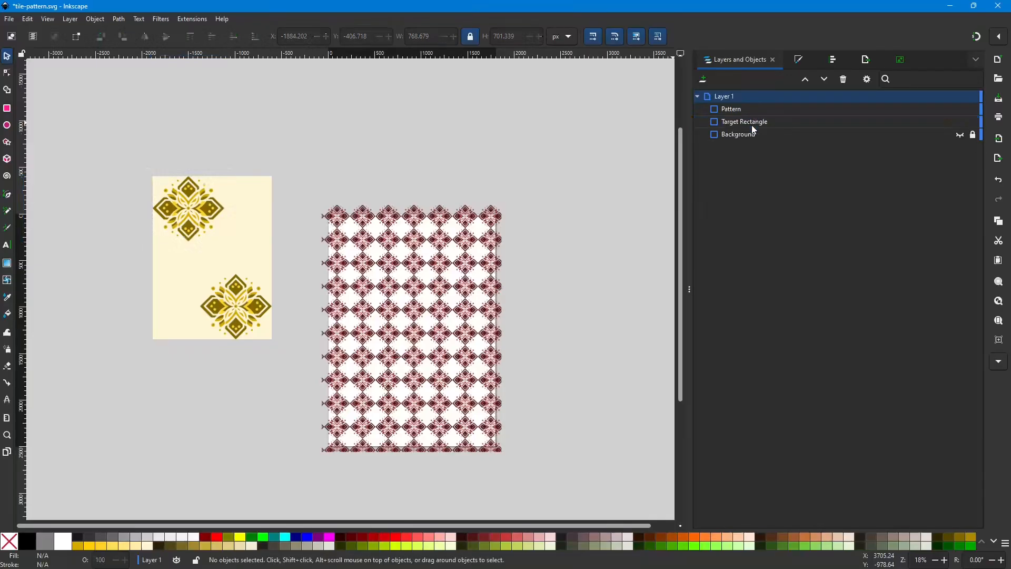
Replace the large Target Rectangle's dark red pattern fill with the new gold and cream pattern.
click(747, 109)
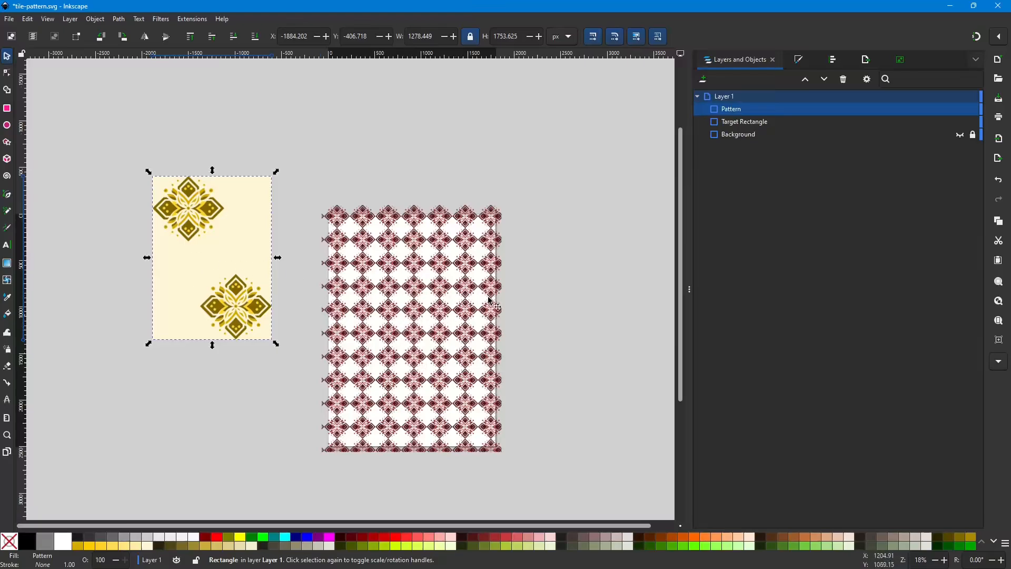
click(799, 60)
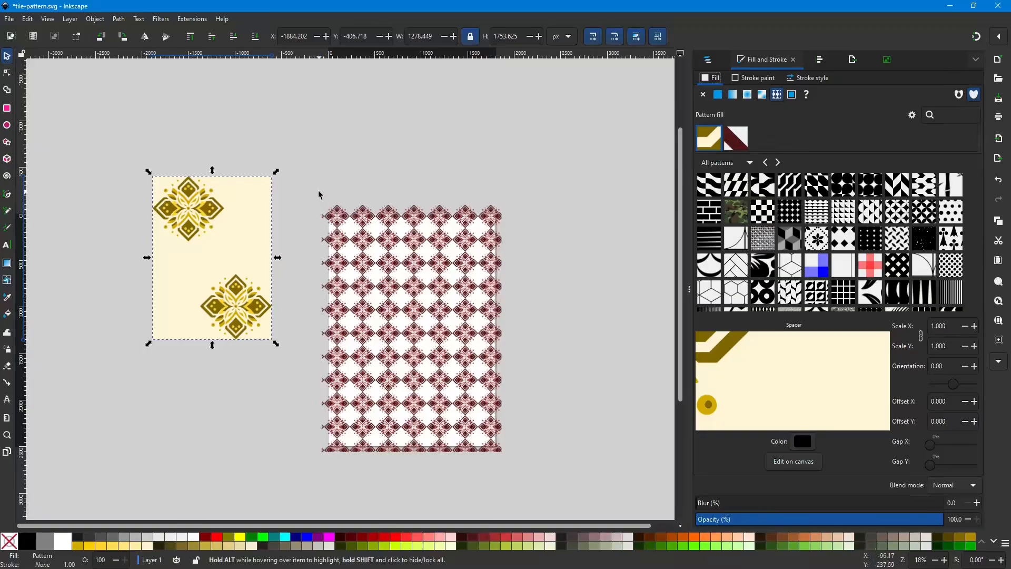
drag(304, 169, 543, 487)
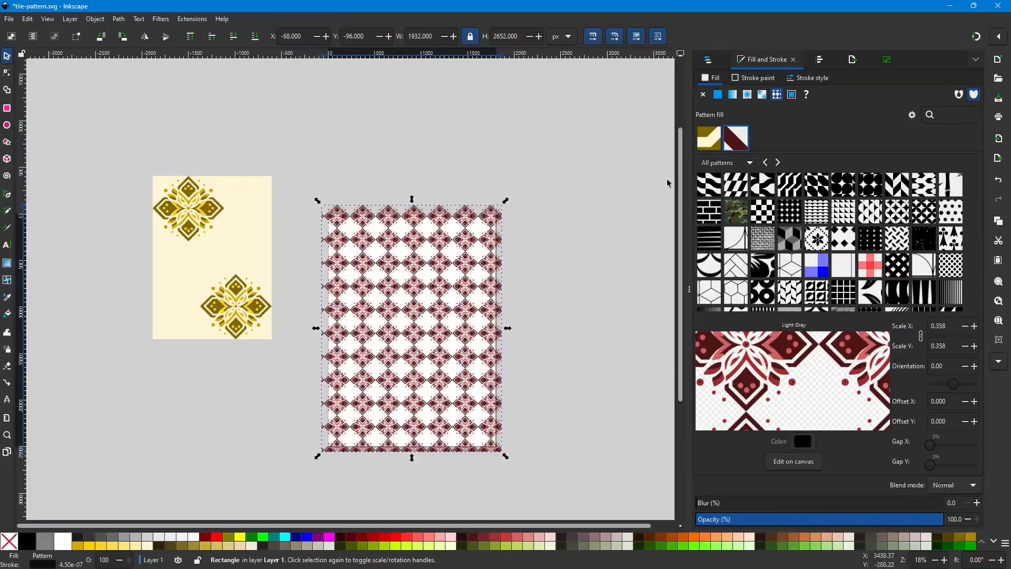
click(710, 139)
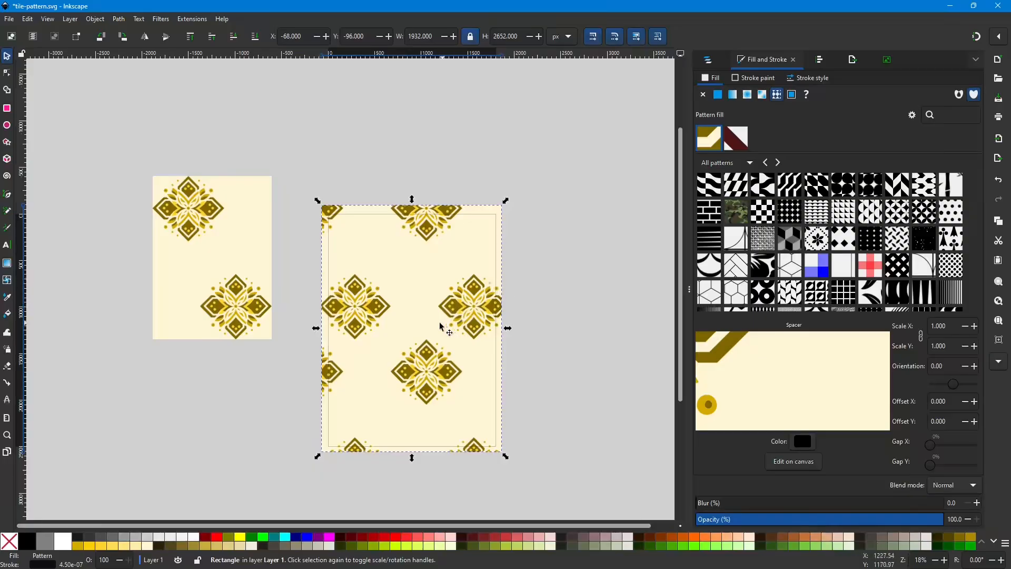
Scale the Target Rectangle's gold pattern fill down to about 0.205 and resize the rectangle to about 1926 × 2669 px.
key(r)
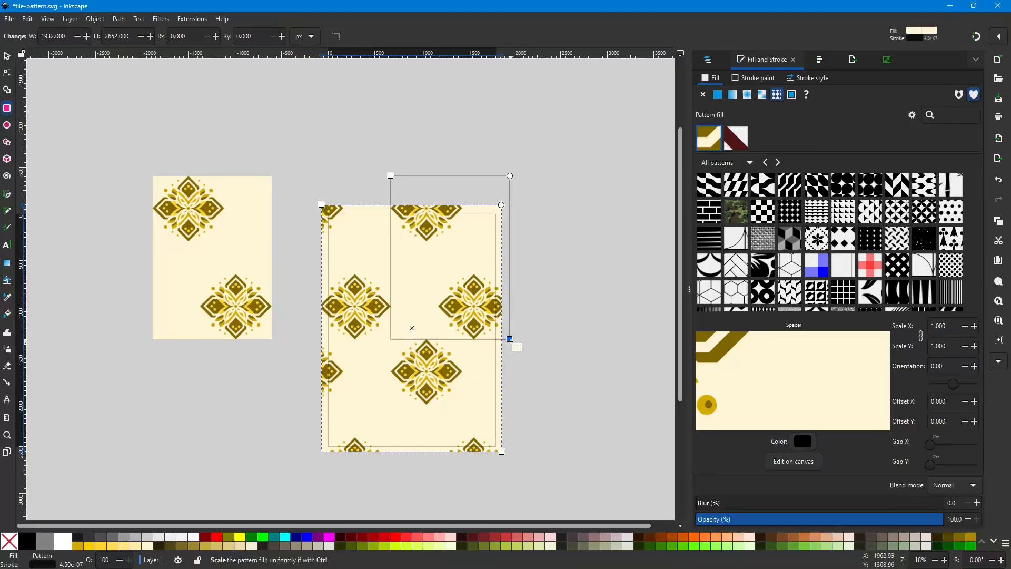
drag(510, 339, 414, 216)
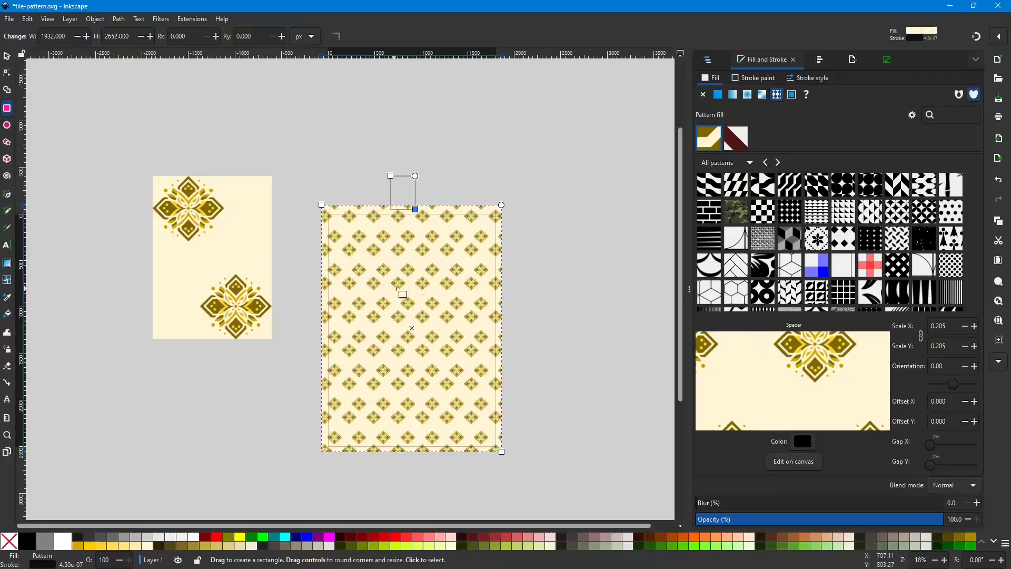
drag(322, 205, 322, 203)
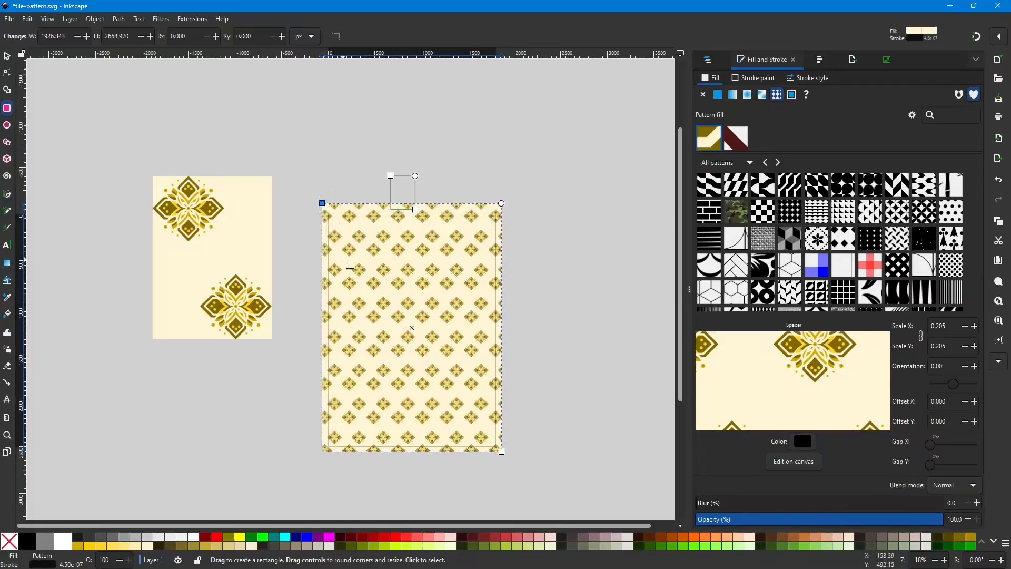
Shift the gold pattern's origin inside the Target Rectangle, adjust the pattern scale to about 0.253, and clear the selection.
drag(390, 176, 368, 228)
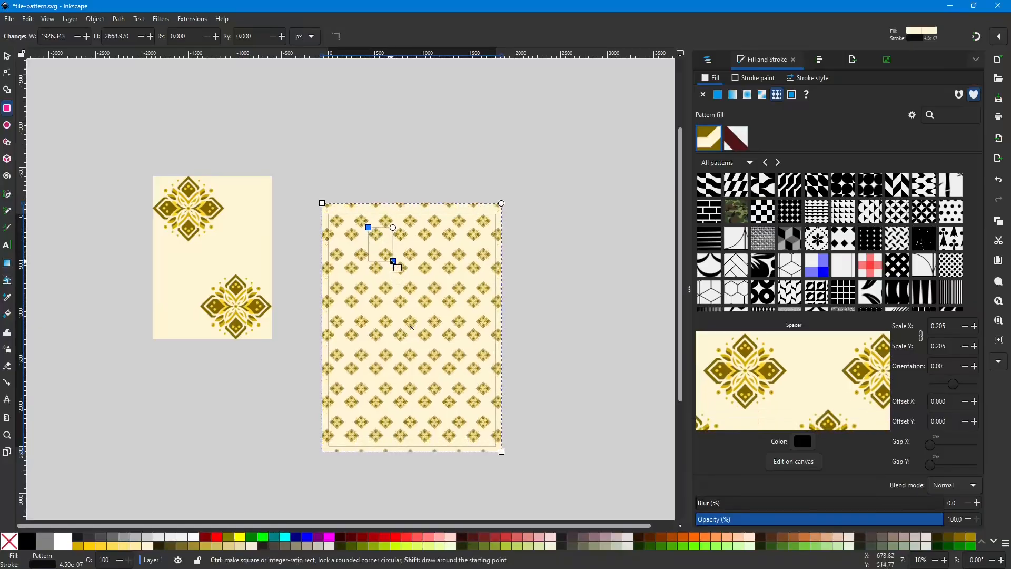
drag(393, 261, 386, 251)
click(533, 302)
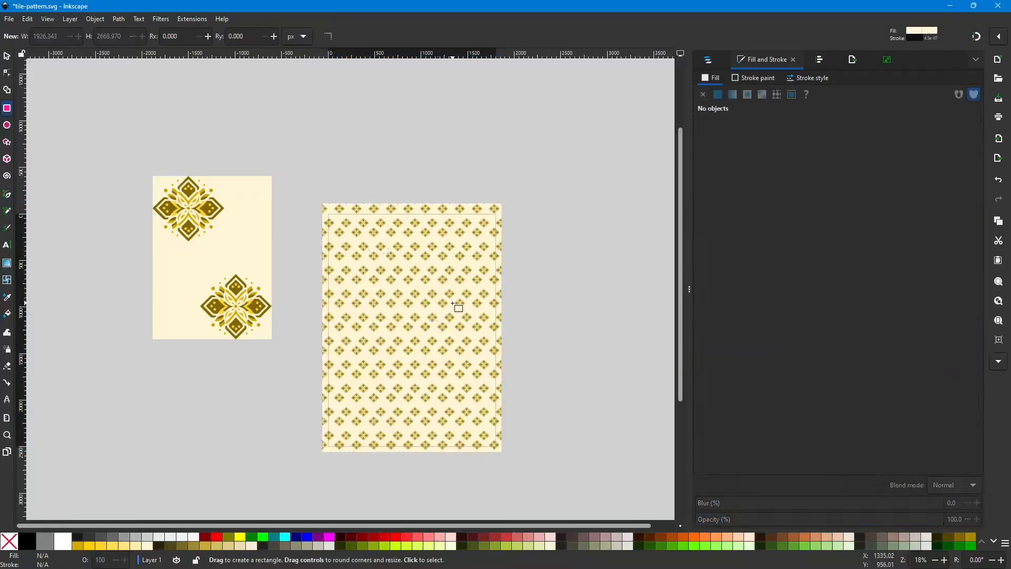
click(358, 243)
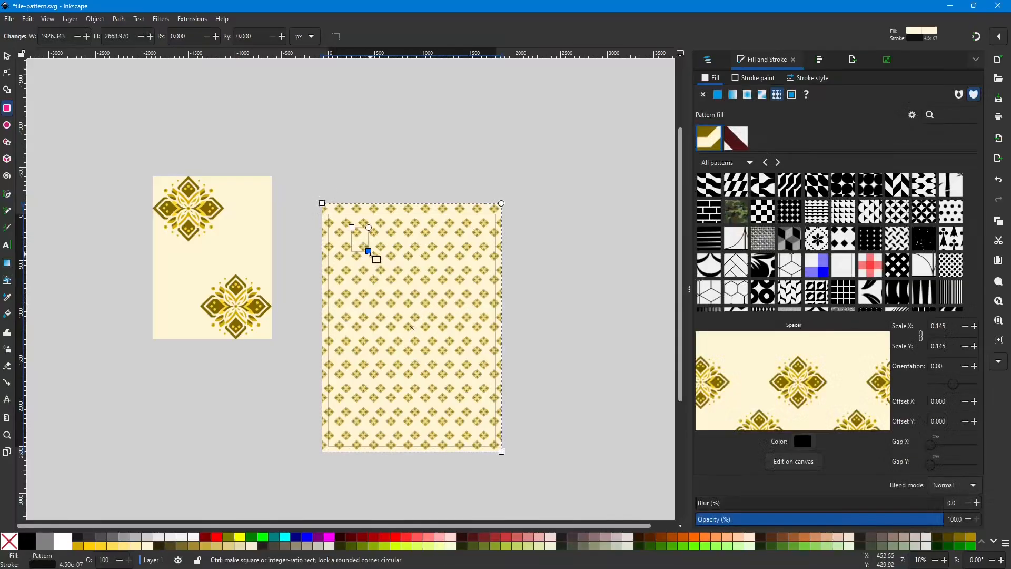
drag(369, 251, 384, 271)
click(558, 281)
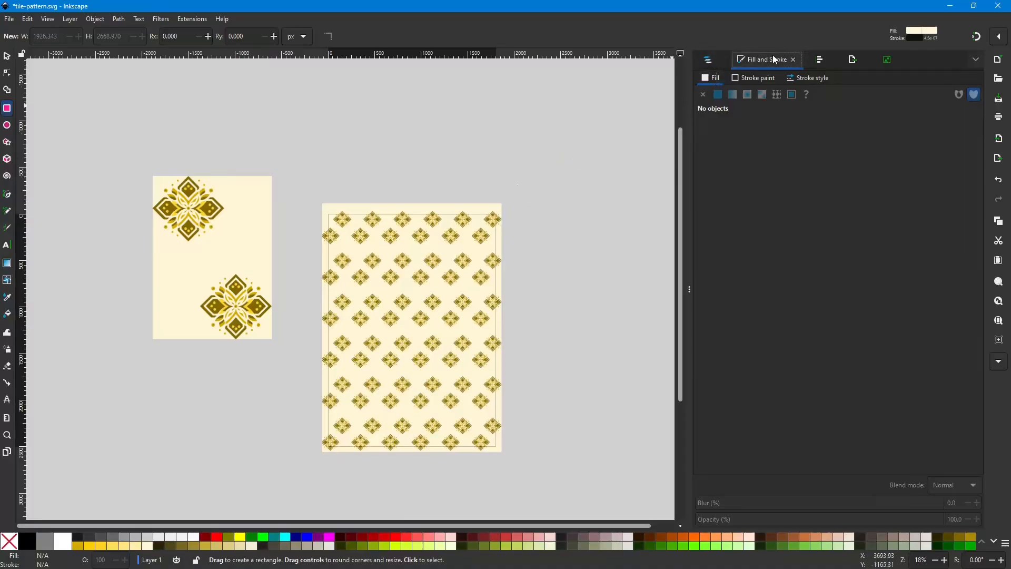
Switch the Target Rectangle's fill back to the dark red tile pattern.
click(8, 57)
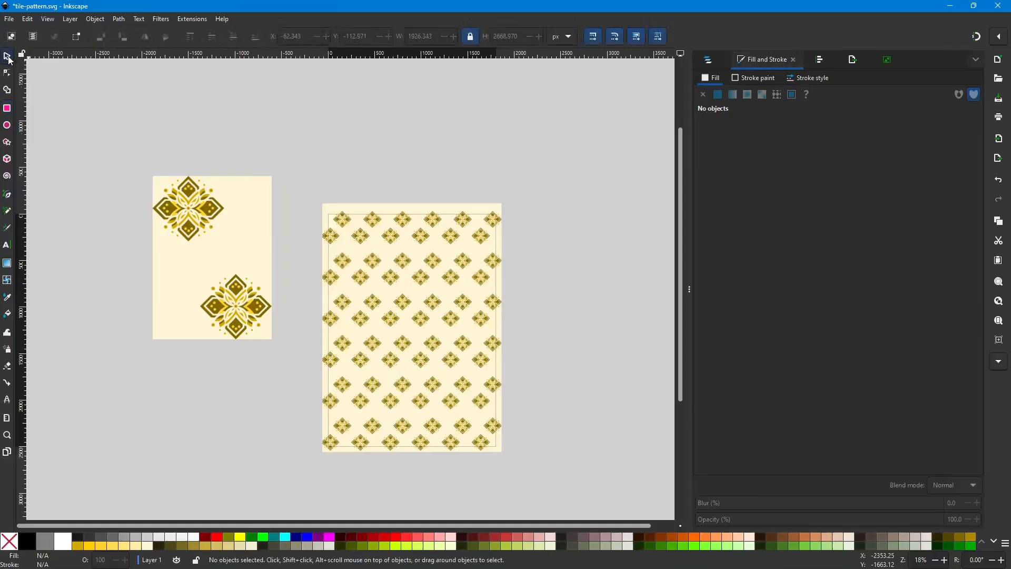
click(410, 209)
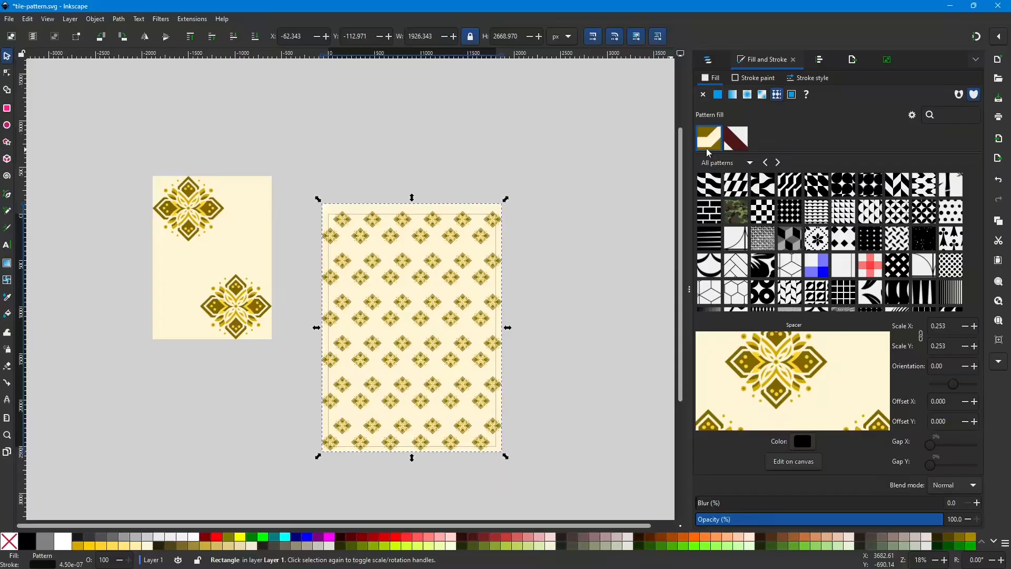
click(737, 140)
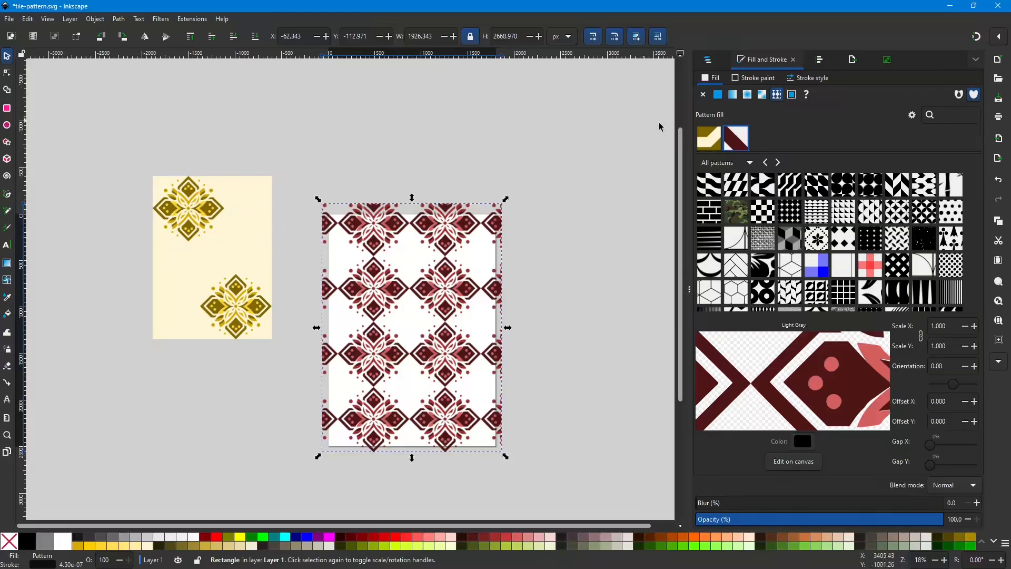
Turn the names in the pattern list on and off again.
click(913, 116)
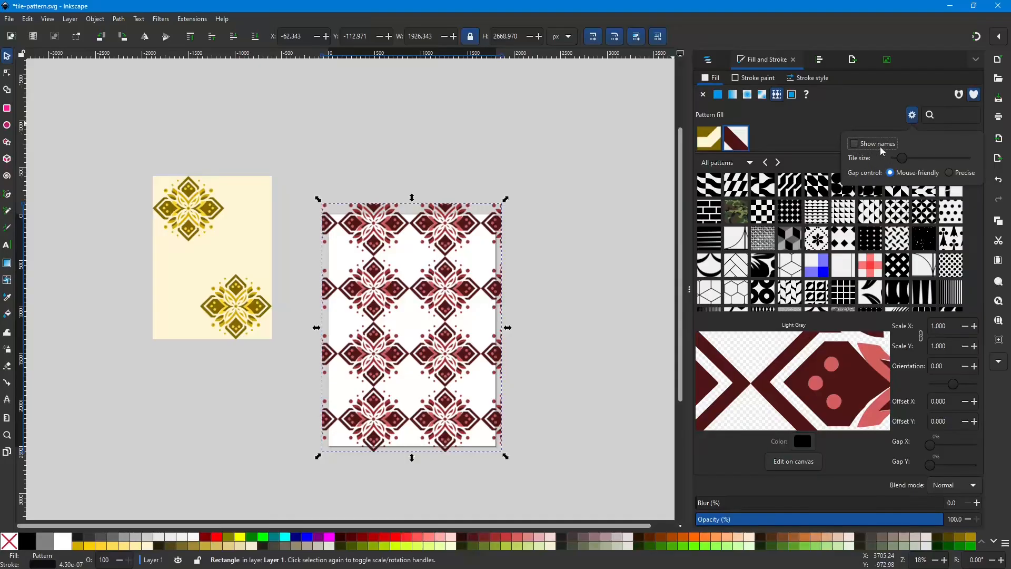
click(854, 144)
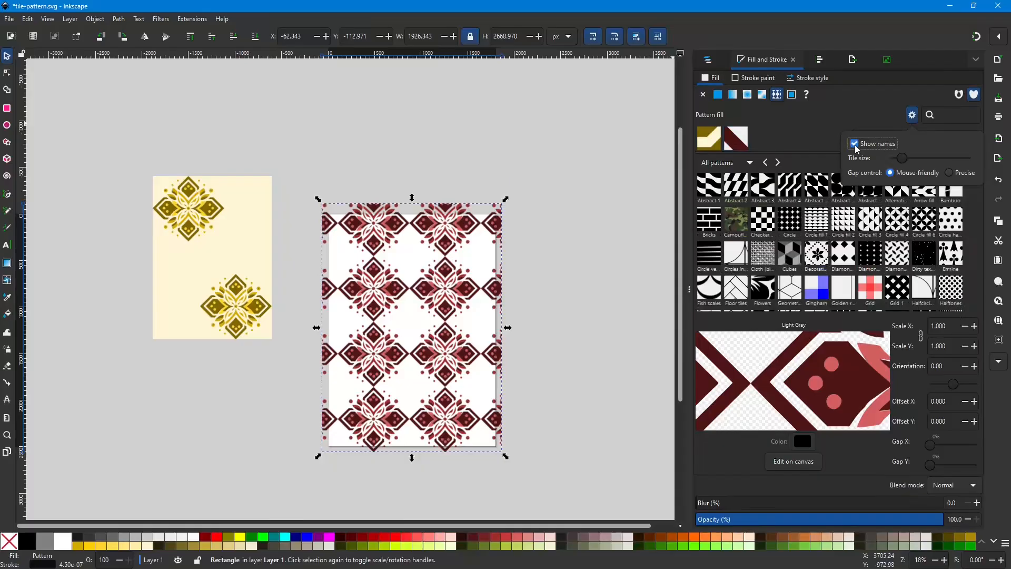
click(855, 144)
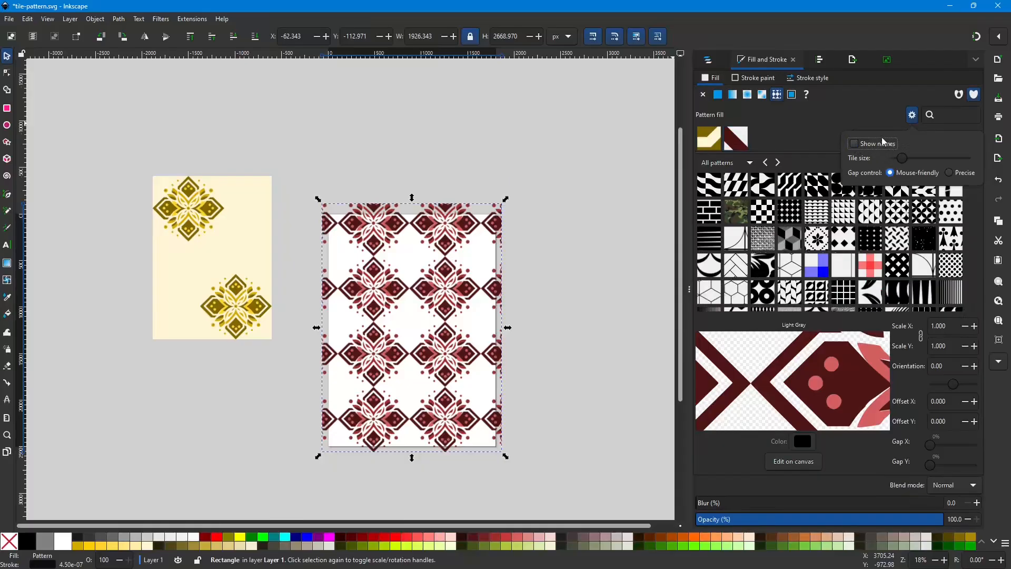
click(912, 114)
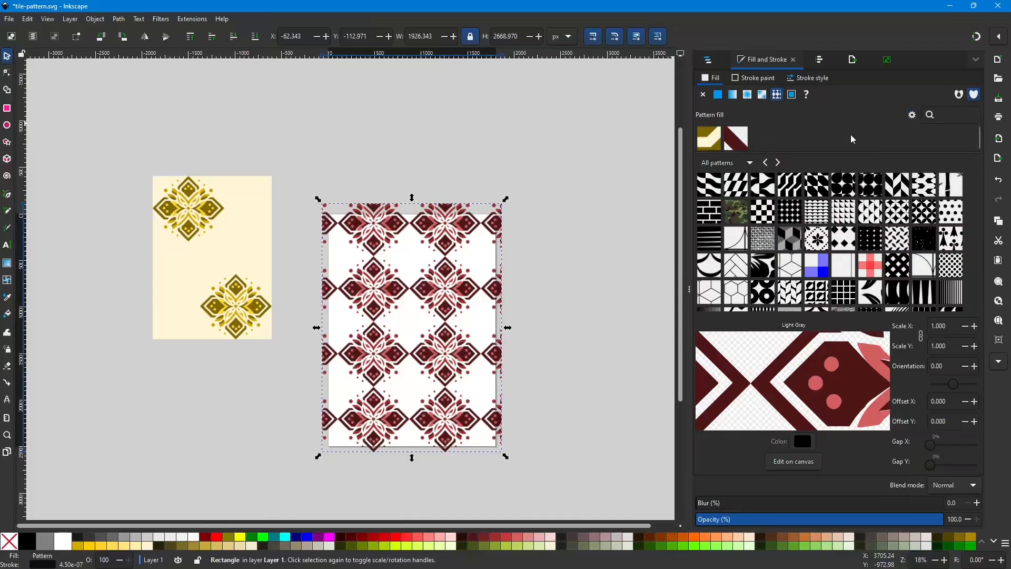
Switch the Target Rectangle's fill to the gold pattern and back to the dark red one, and browse the stock patterns.
click(739, 141)
click(711, 142)
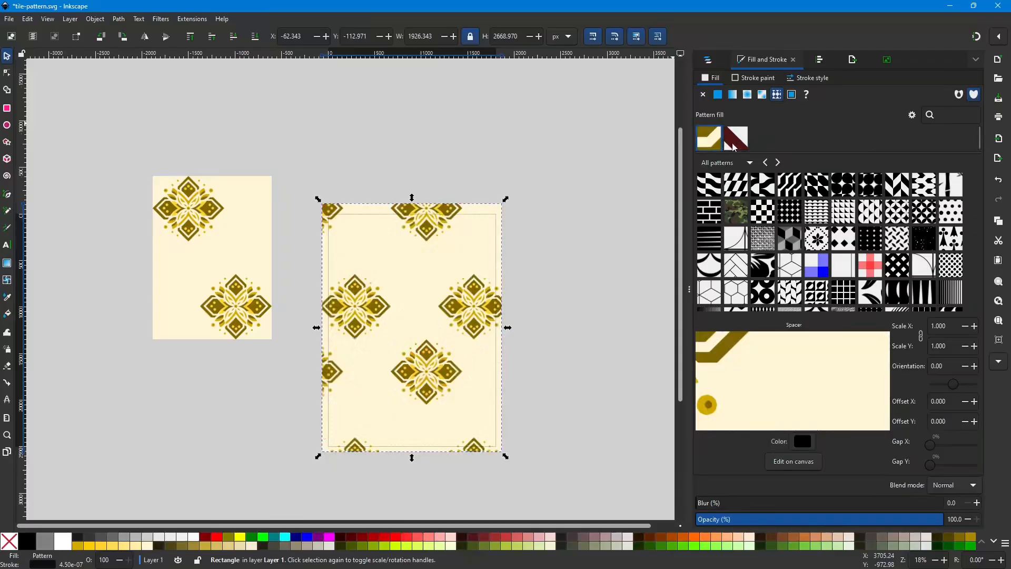
click(736, 147)
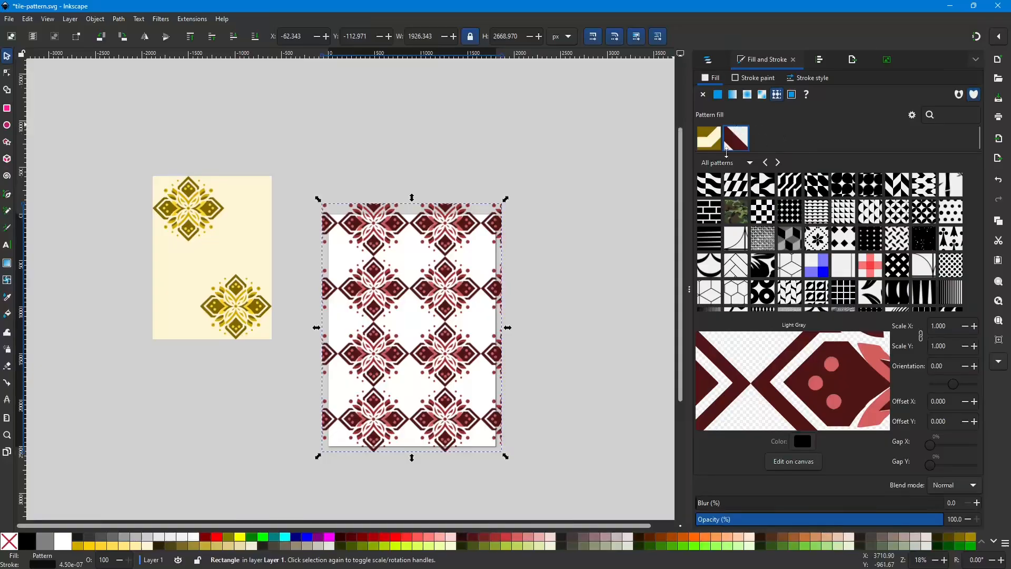
scroll(837, 202, down, 4)
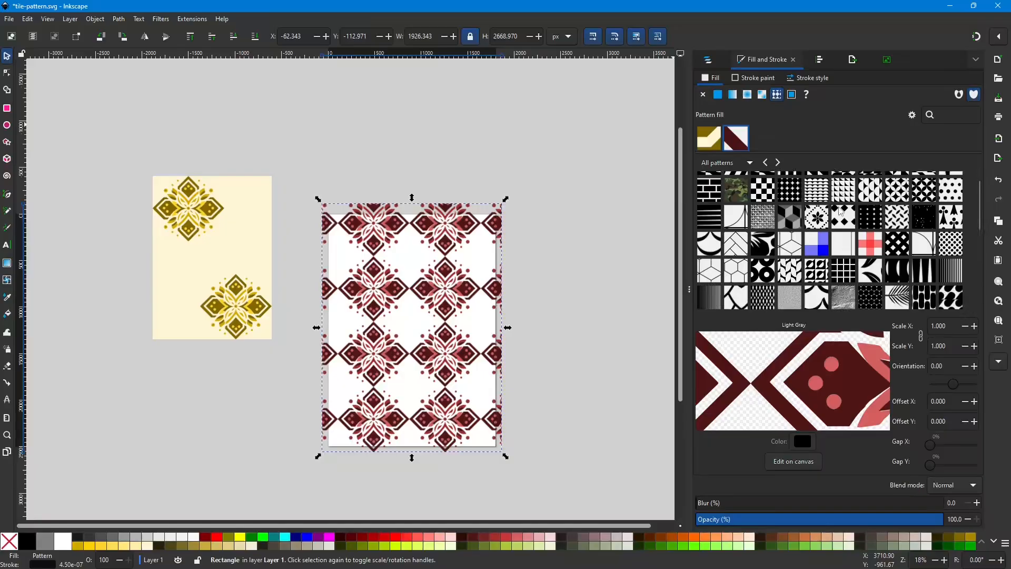
Look through the stock fill patterns and the list of pattern categories, keeping all patterns shown.
scroll(845, 216, up, 4)
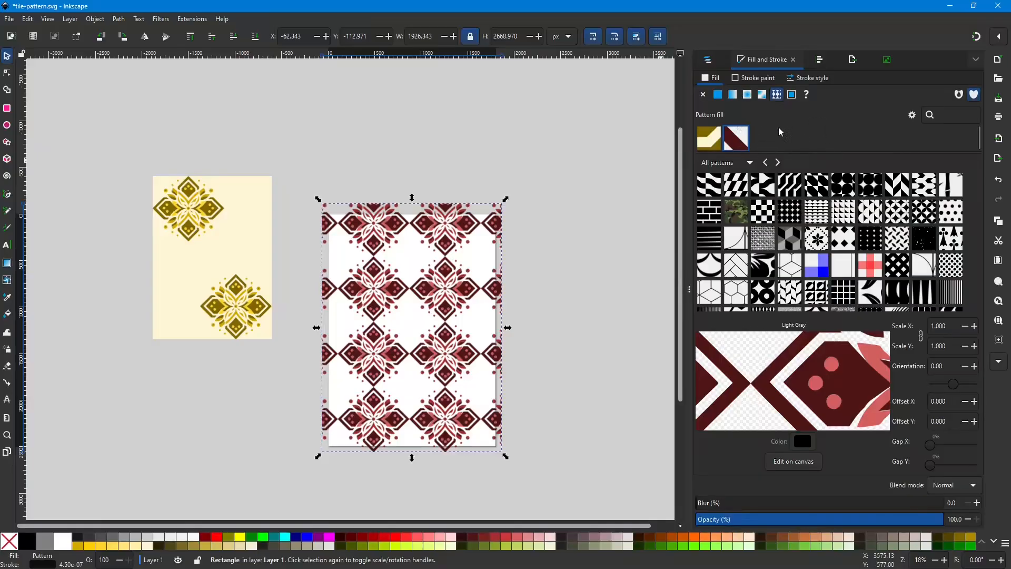
click(750, 163)
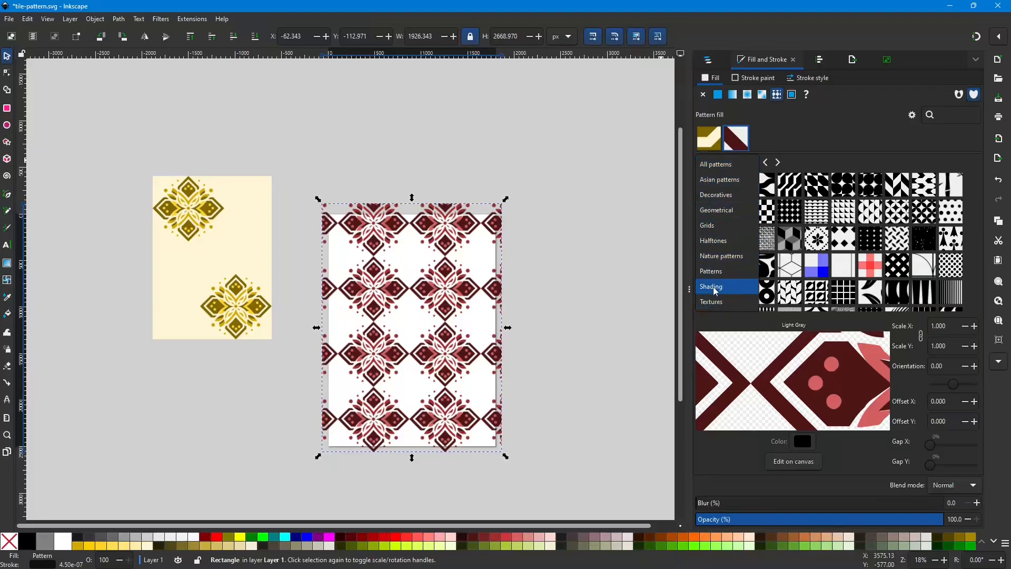
click(783, 138)
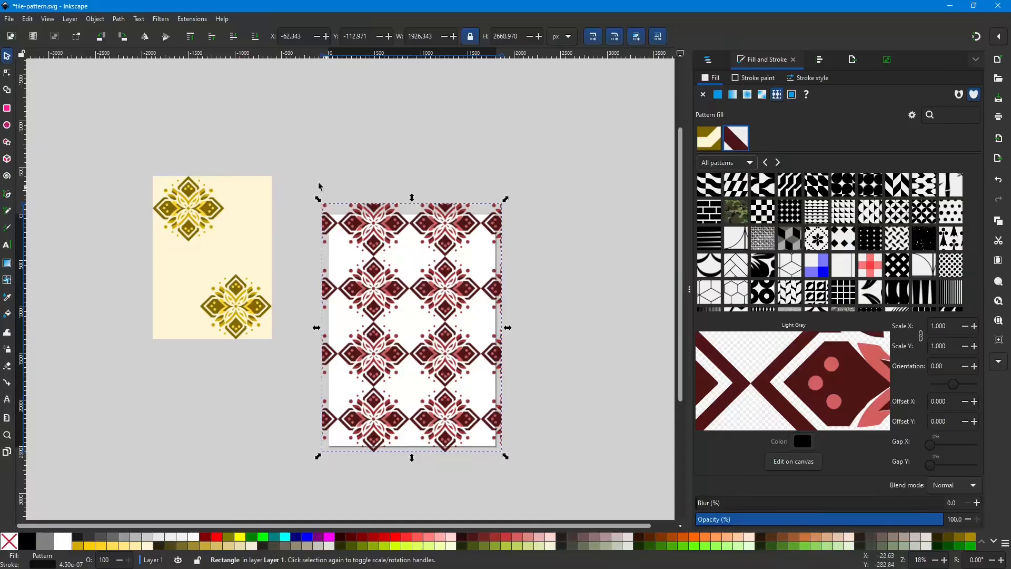
Show the document's layers and objects and delete the Target Rectangle from the page.
drag(138, 143, 287, 379)
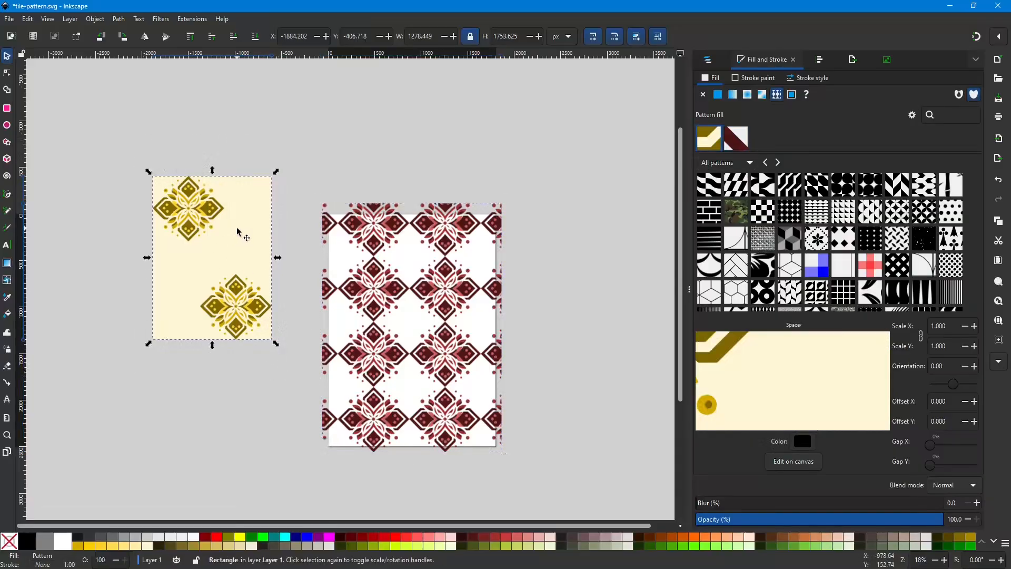
click(708, 60)
click(558, 164)
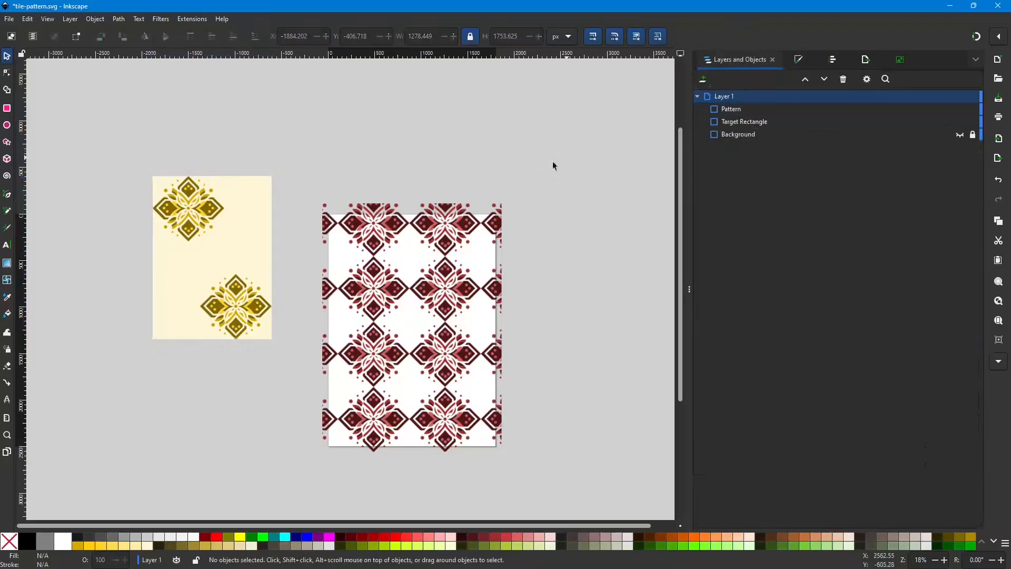
click(369, 234)
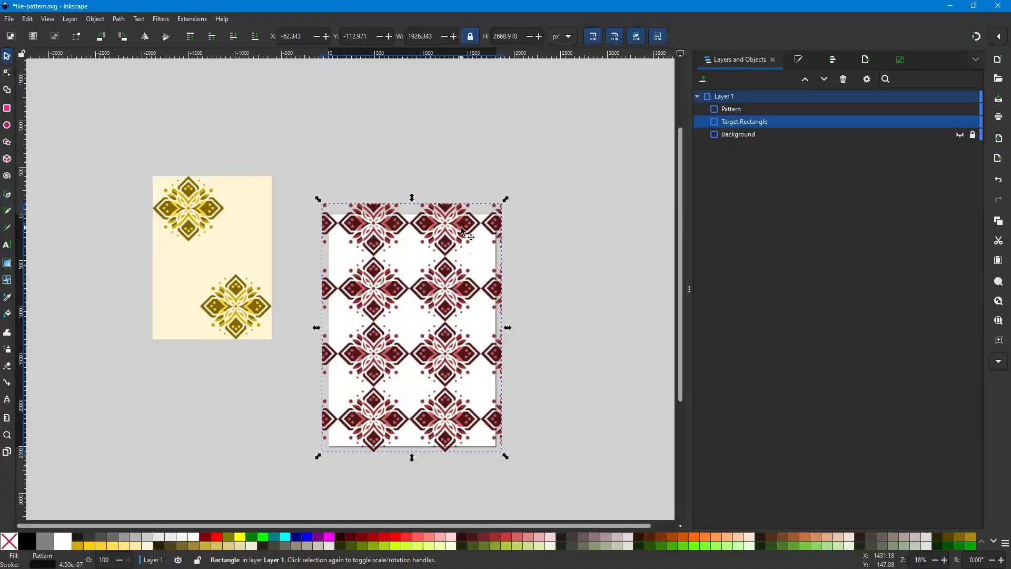
key(Delete)
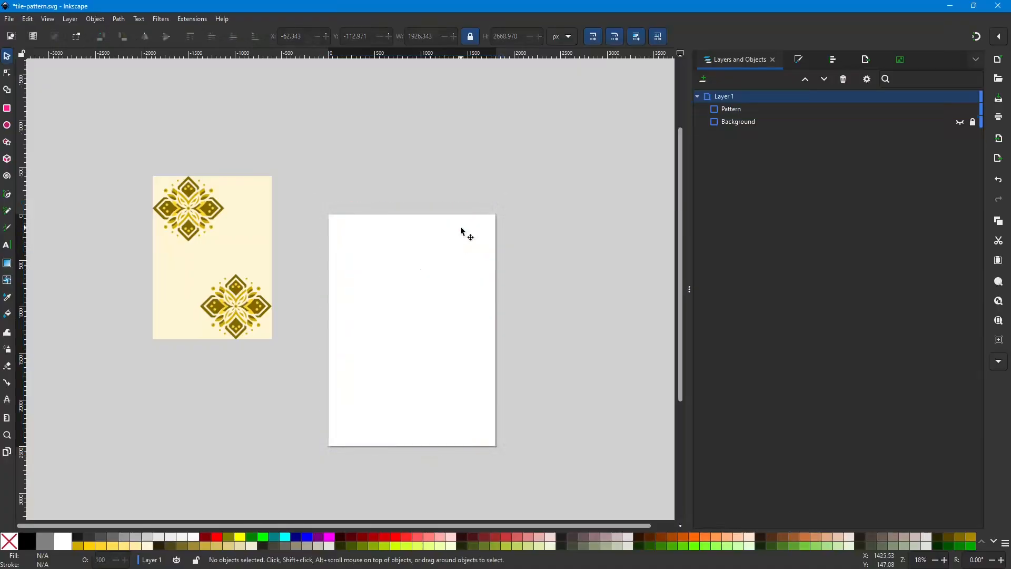
Convert the gold Pattern rectangle back to objects and move the upper gold tile off the cream spacer, above it.
click(729, 110)
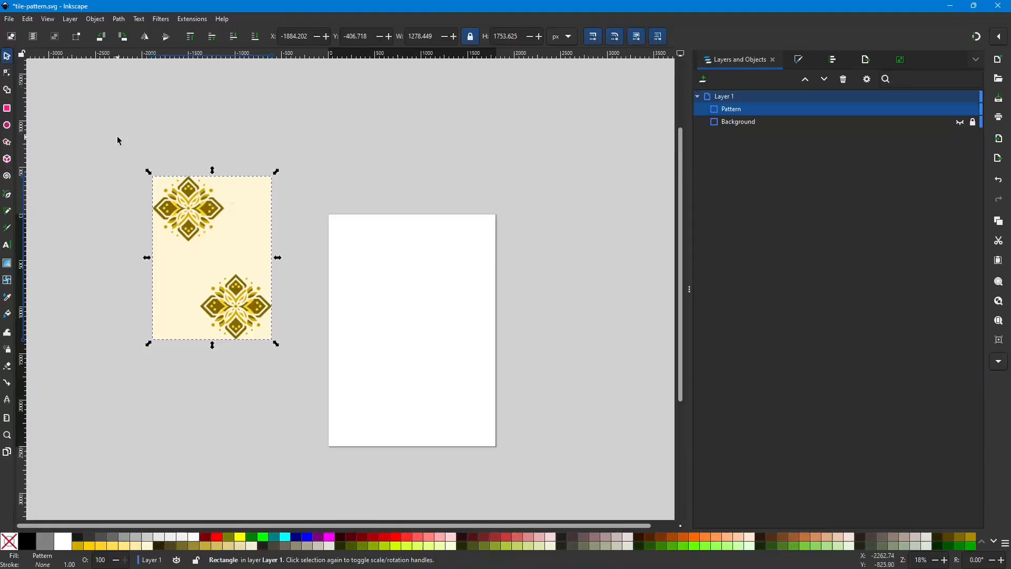
drag(118, 137, 311, 389)
click(102, 21)
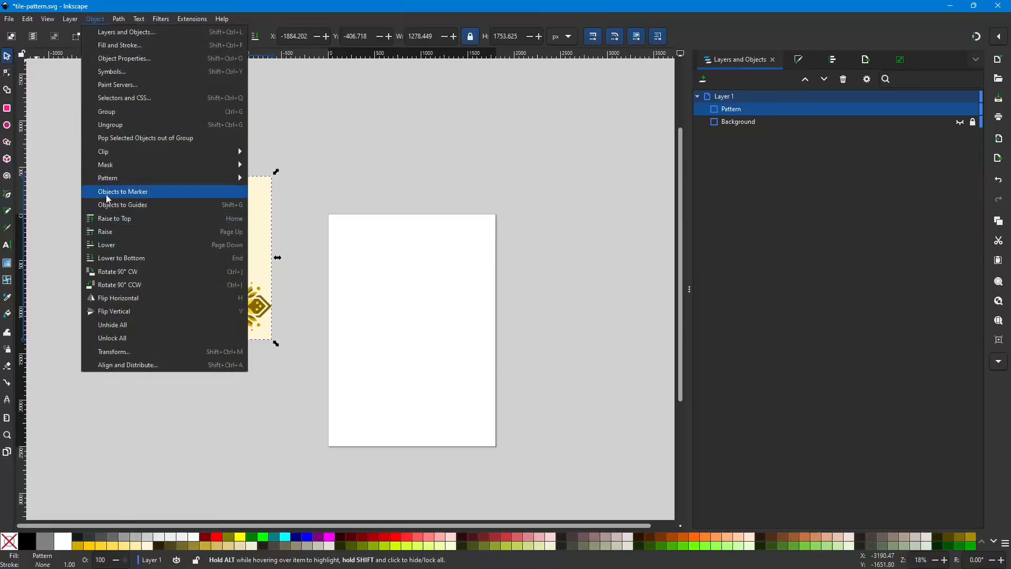
mouse_move(109, 182)
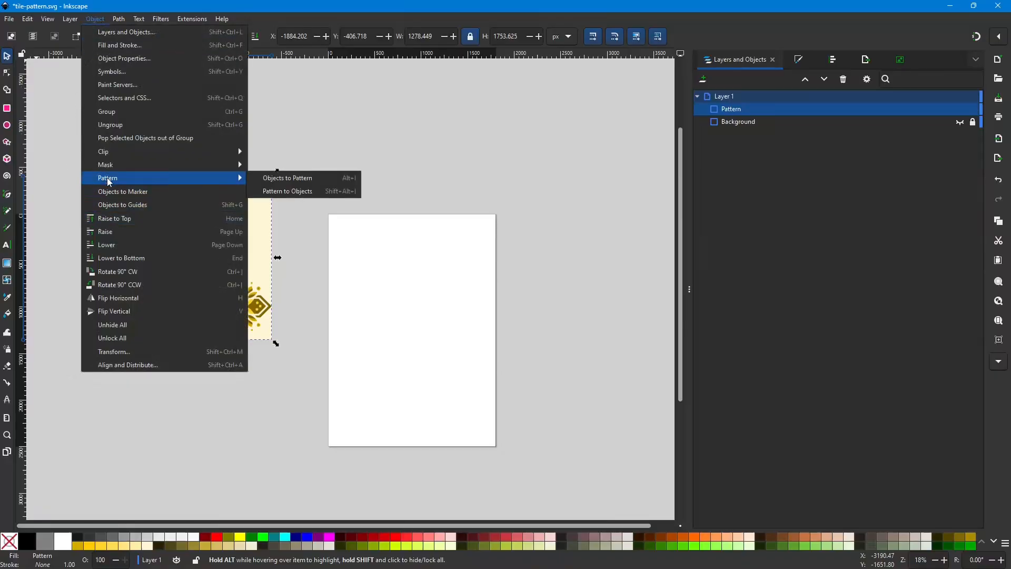
click(281, 196)
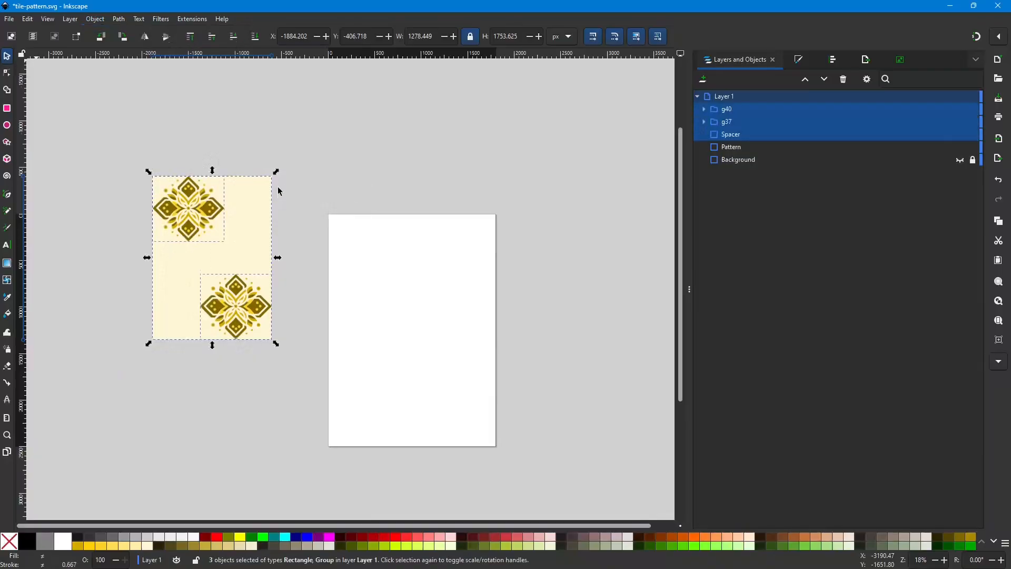
click(244, 153)
drag(205, 211, 167, 117)
drag(124, 169, 293, 370)
key(Delete)
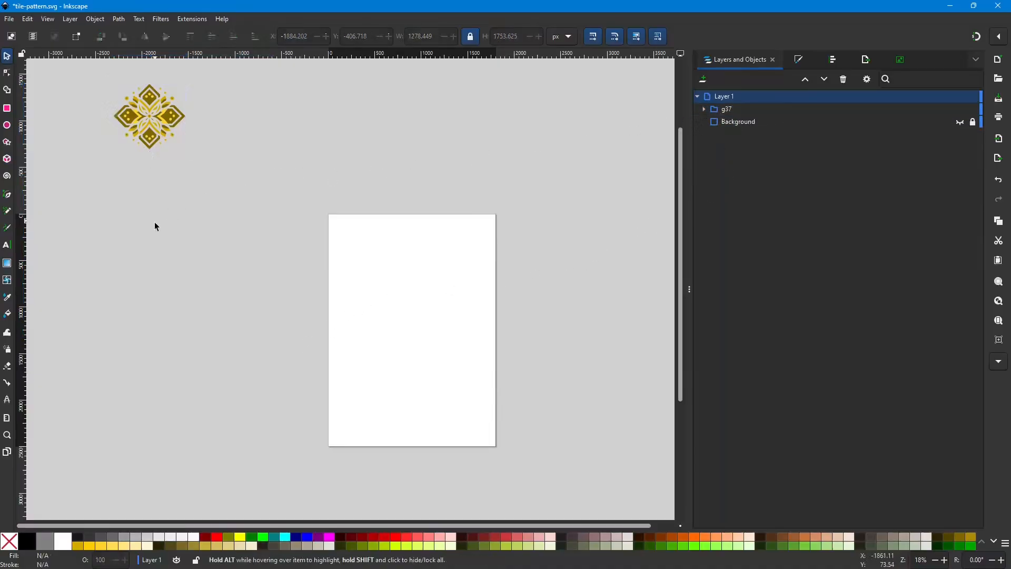
key(ctrl+z)
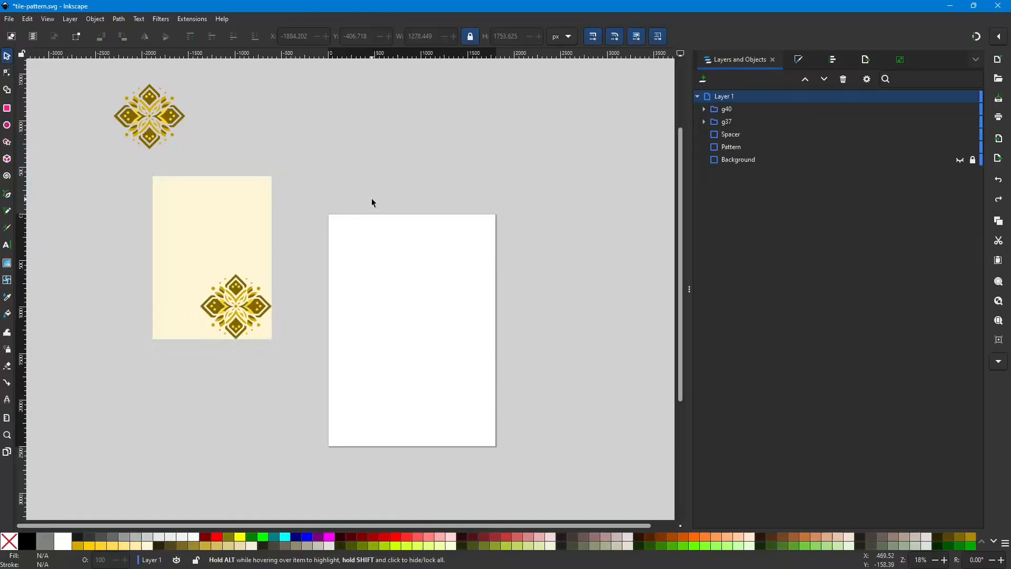
Tell the overlapping Spacer and Pattern rectangles apart in the object list and delete the cream Spacer.
click(748, 147)
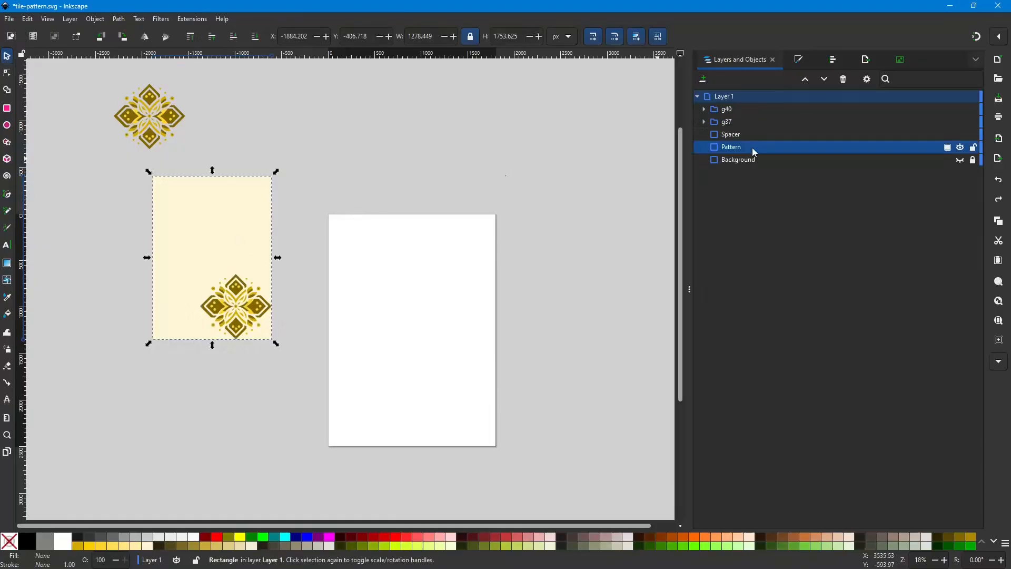
click(311, 182)
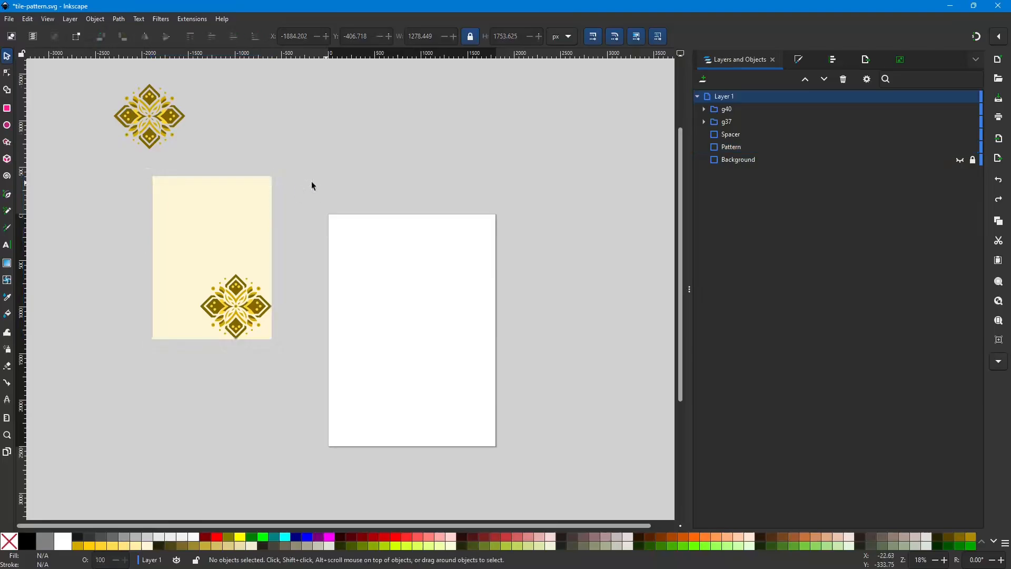
click(238, 202)
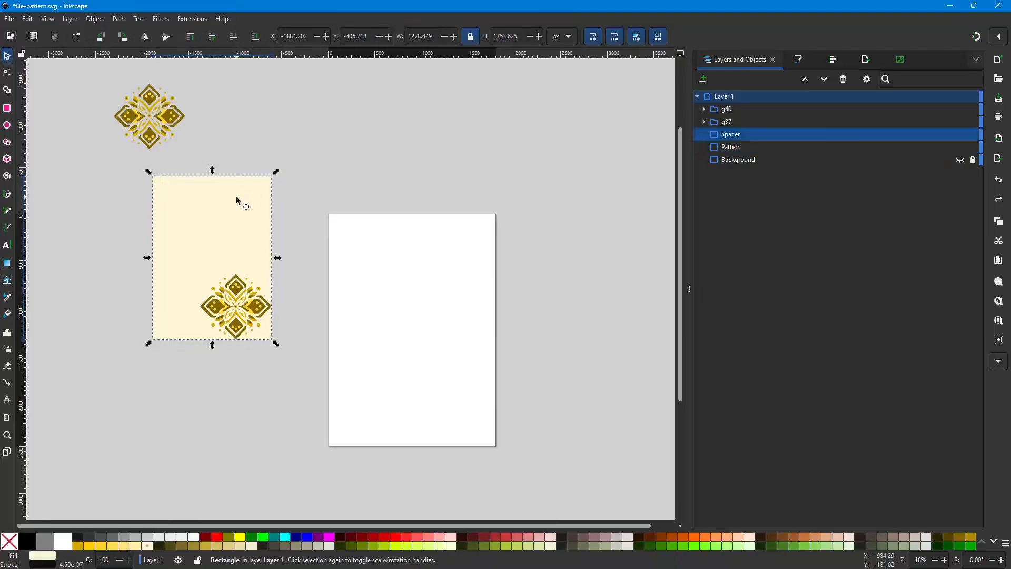
click(749, 135)
click(745, 149)
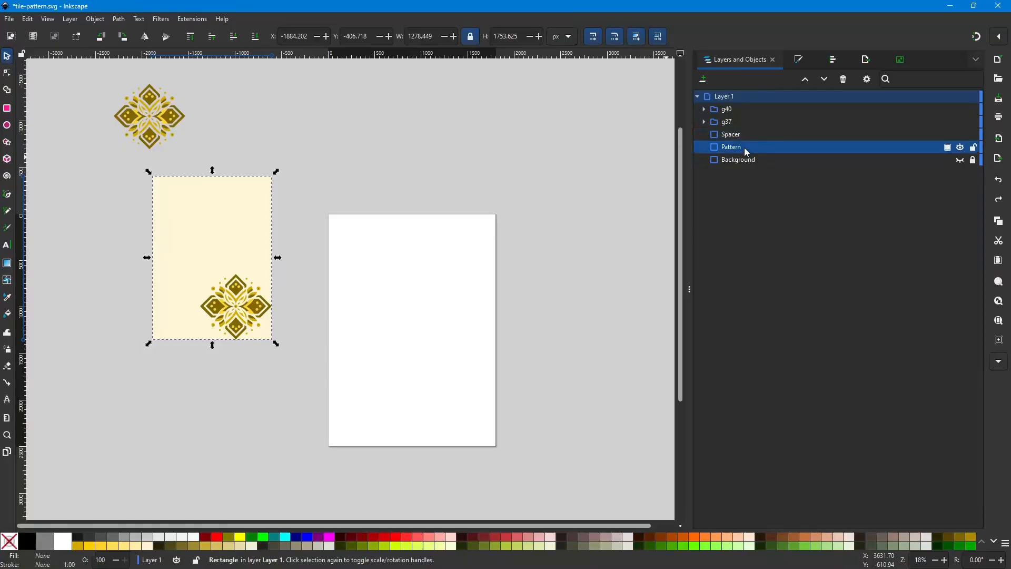
click(742, 132)
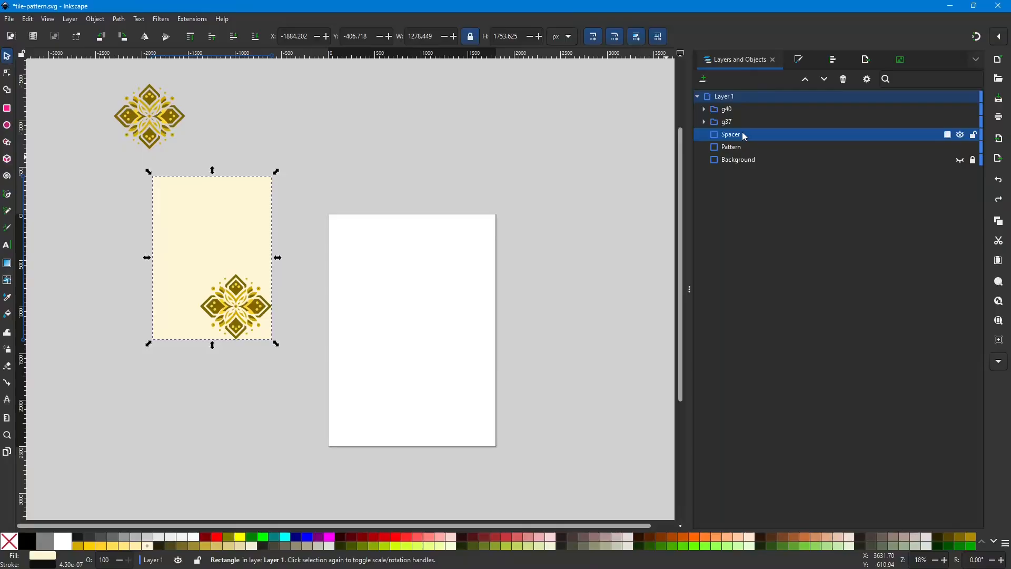
key(Delete)
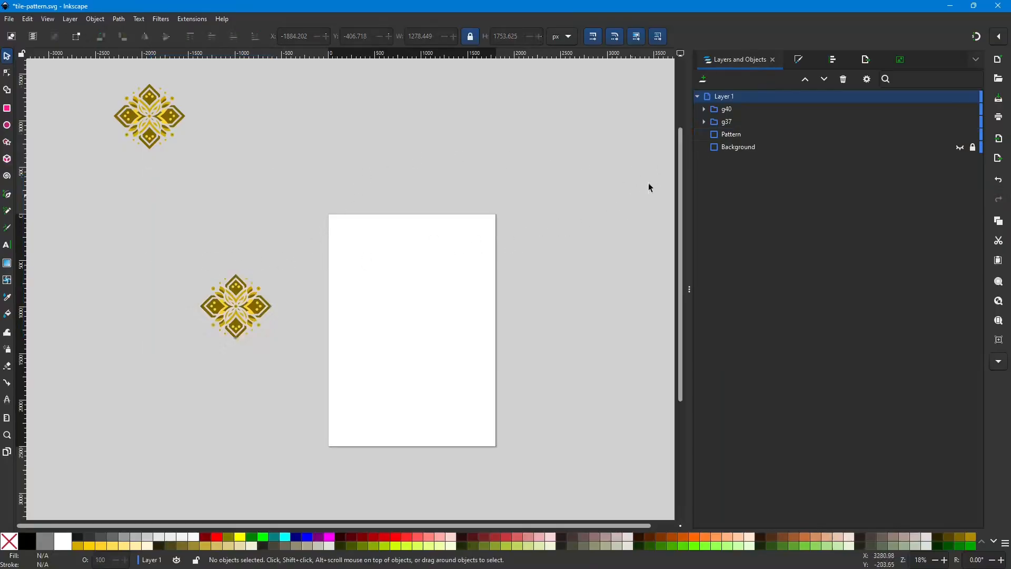
Delete the empty, invisible Pattern rectangle left around the lower gold tile.
click(731, 136)
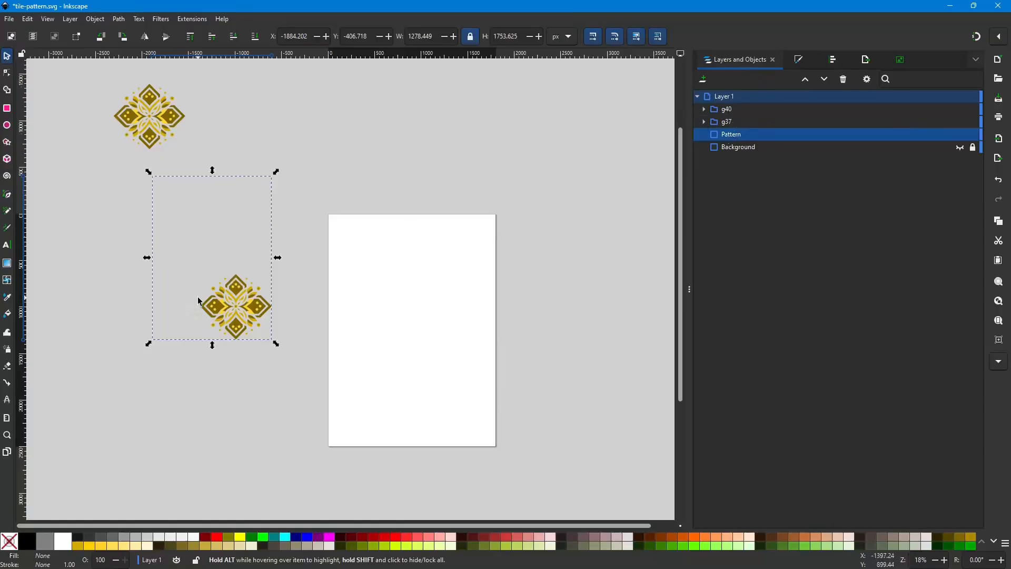
click(754, 135)
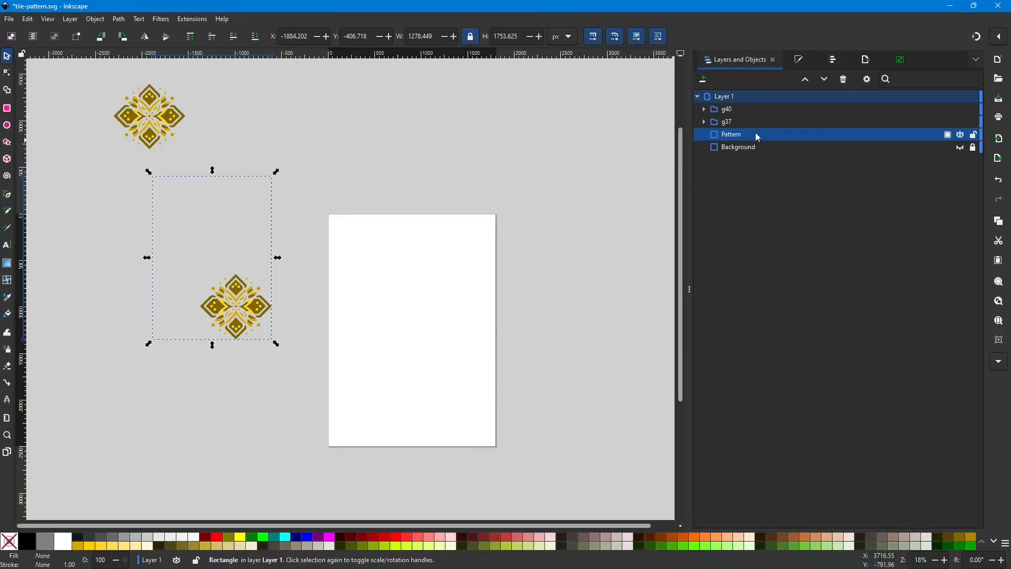
key(Delete)
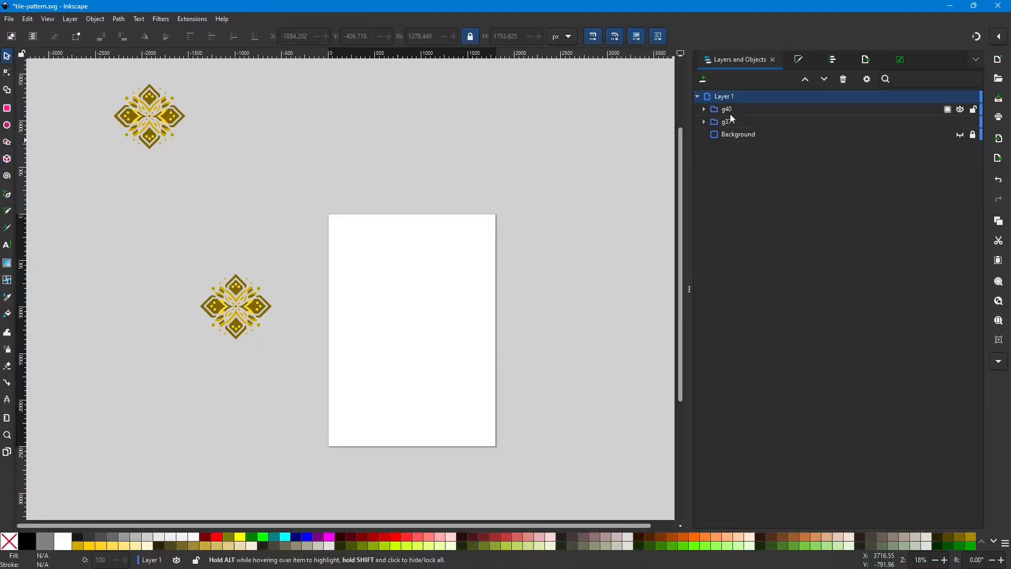
Compare the two gold tile groups and delete the upper one, g37.
click(739, 122)
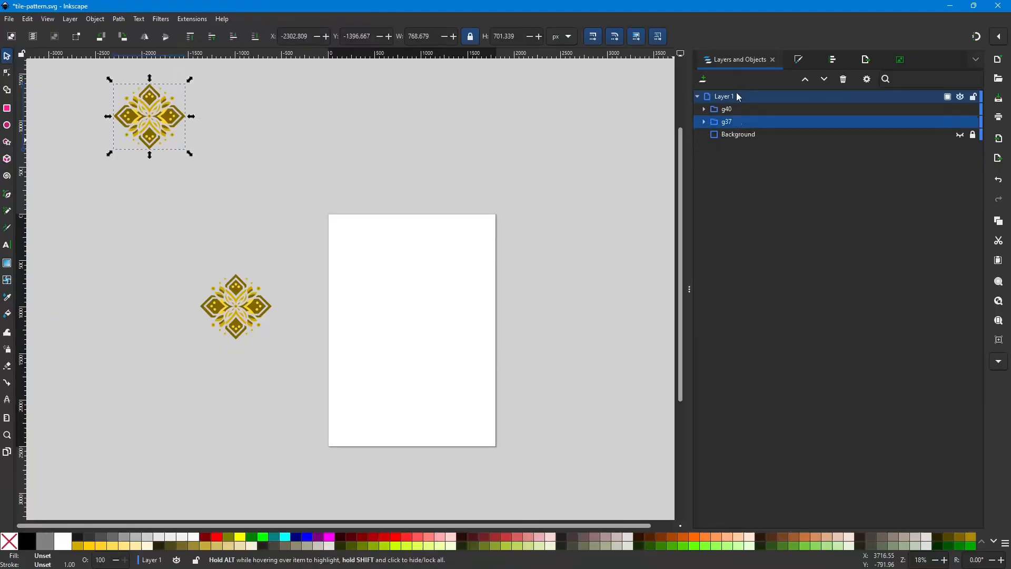
click(734, 111)
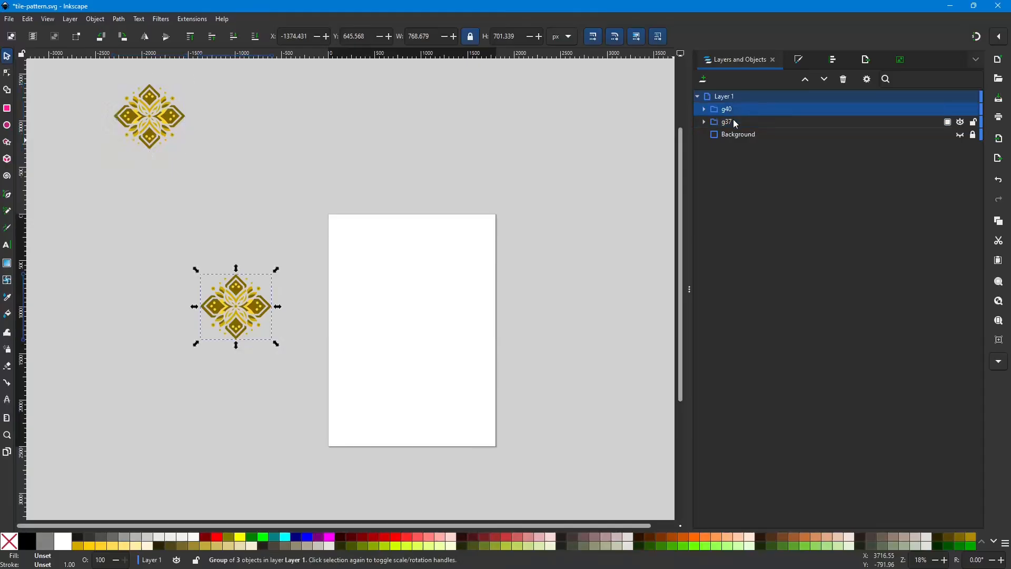
click(733, 120)
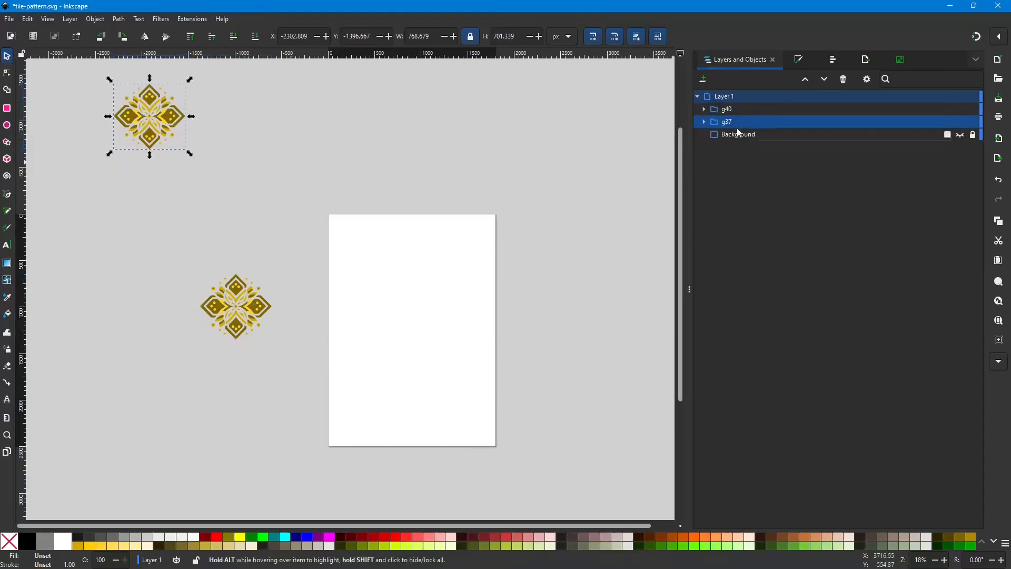
key(Delete)
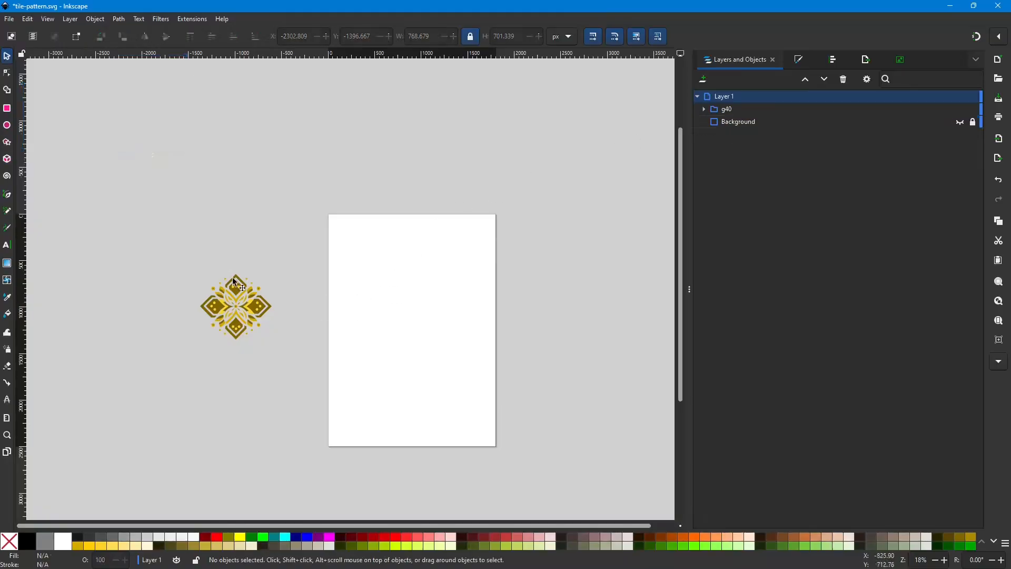
Move the remaining gold tile up beside the page to about X -1951, Y -260 px and clear the selection.
drag(158, 243, 295, 360)
drag(258, 314, 217, 207)
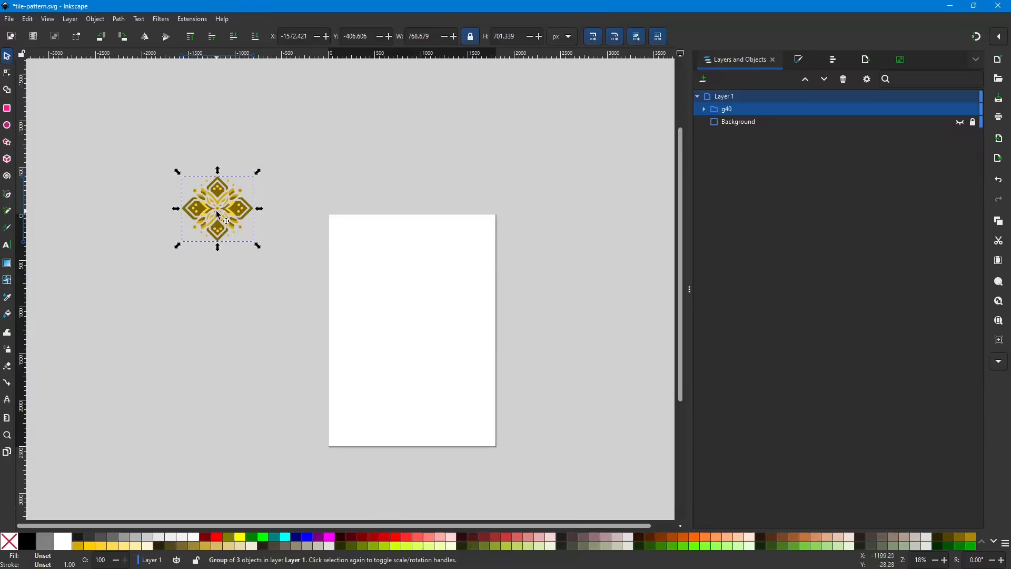
drag(219, 215, 186, 214)
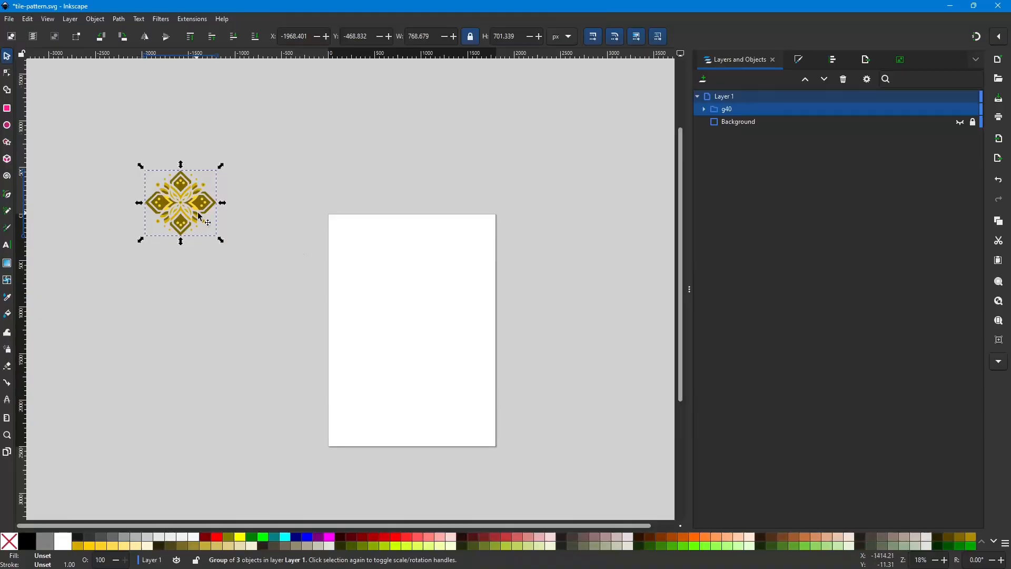
mouse_move(186, 214)
mouse_down()
mouse_move(209, 259)
mouse_move(193, 217)
mouse_move(184, 232)
mouse_up()
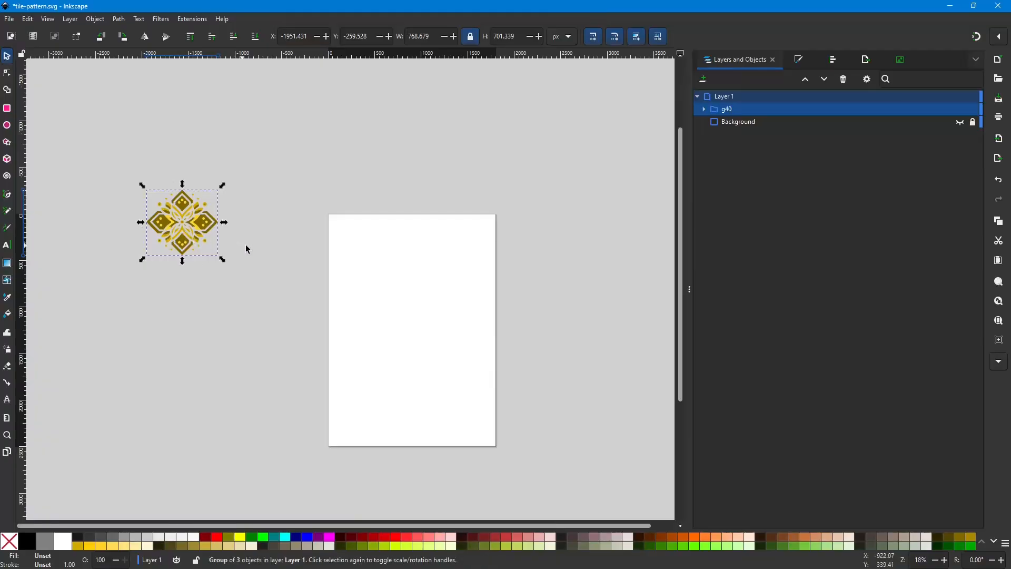
click(418, 279)
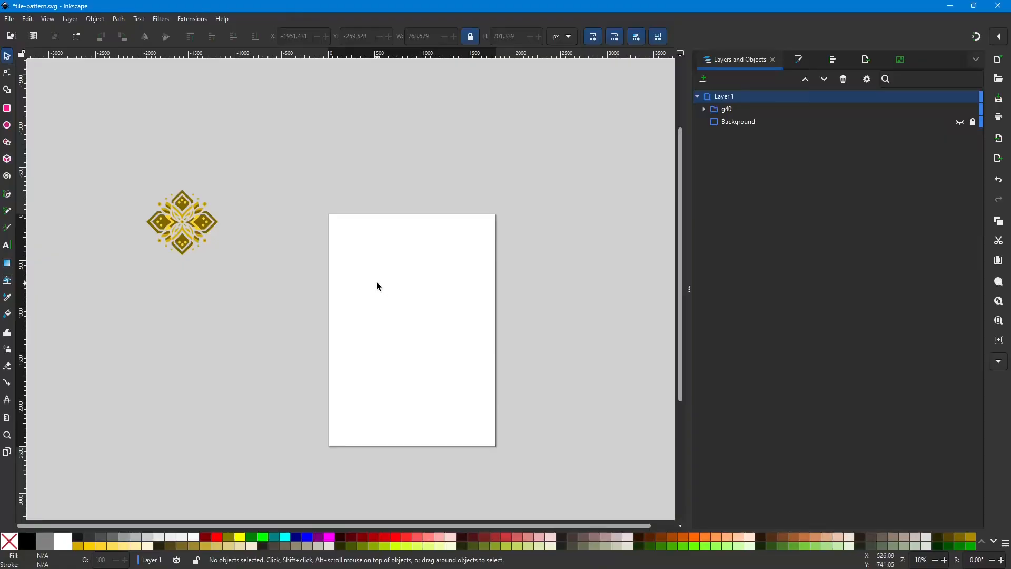
Set the document page size to 1000 px wide and 1000 px high.
click(12, 23)
click(37, 238)
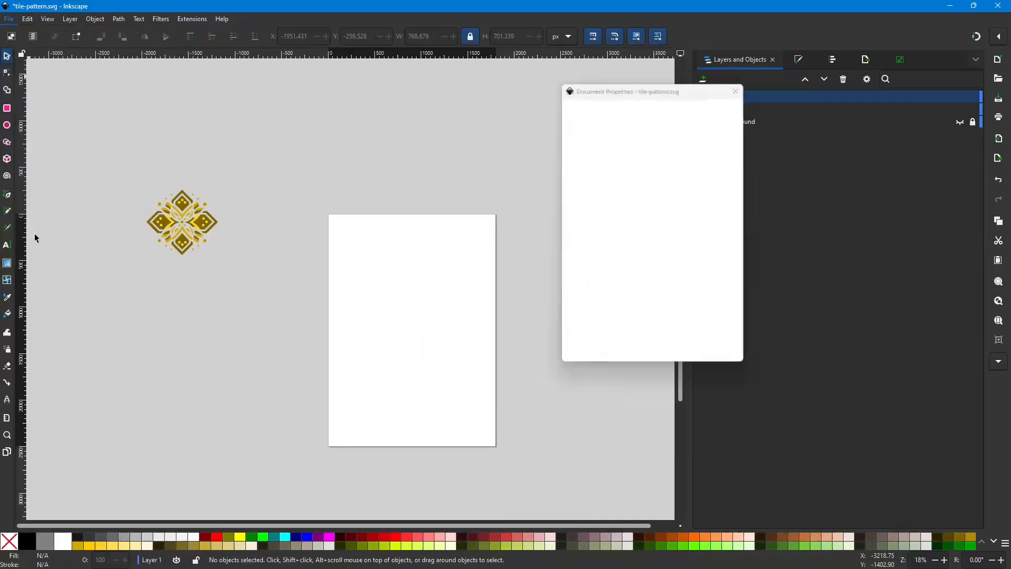
triple_click(625, 175)
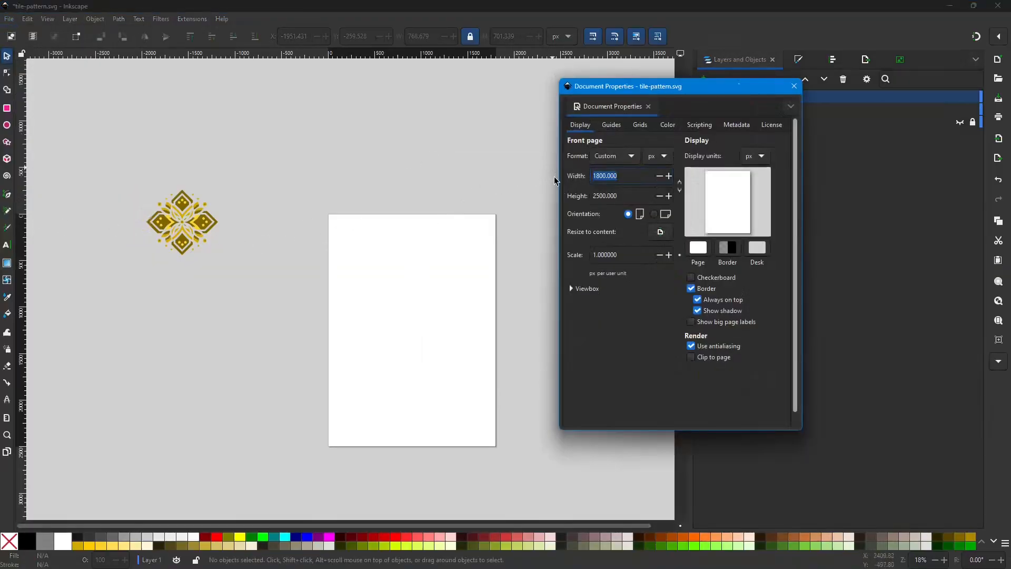
text(10)
key(Return)
key(Tab)
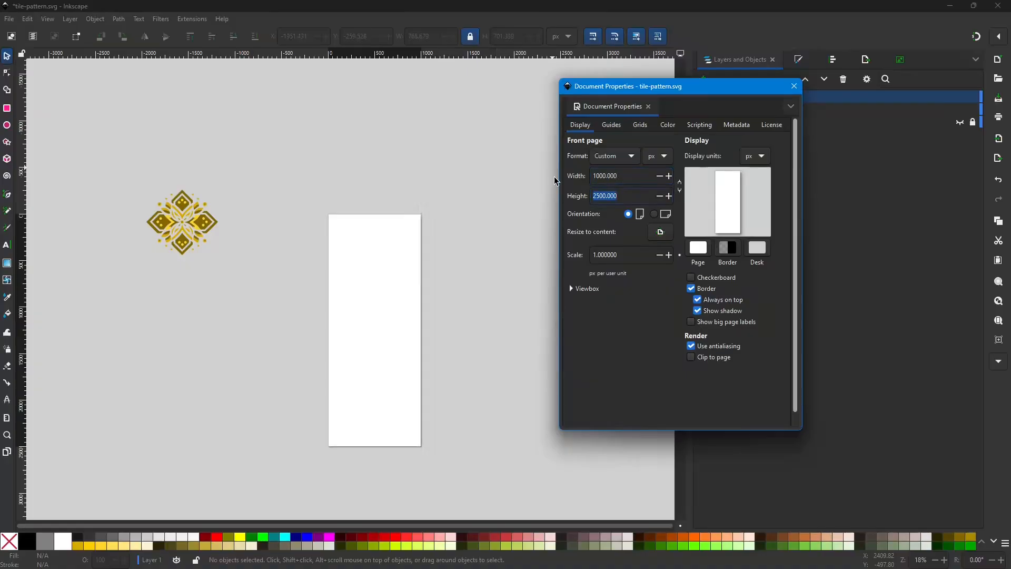
text(1000)
key(Return)
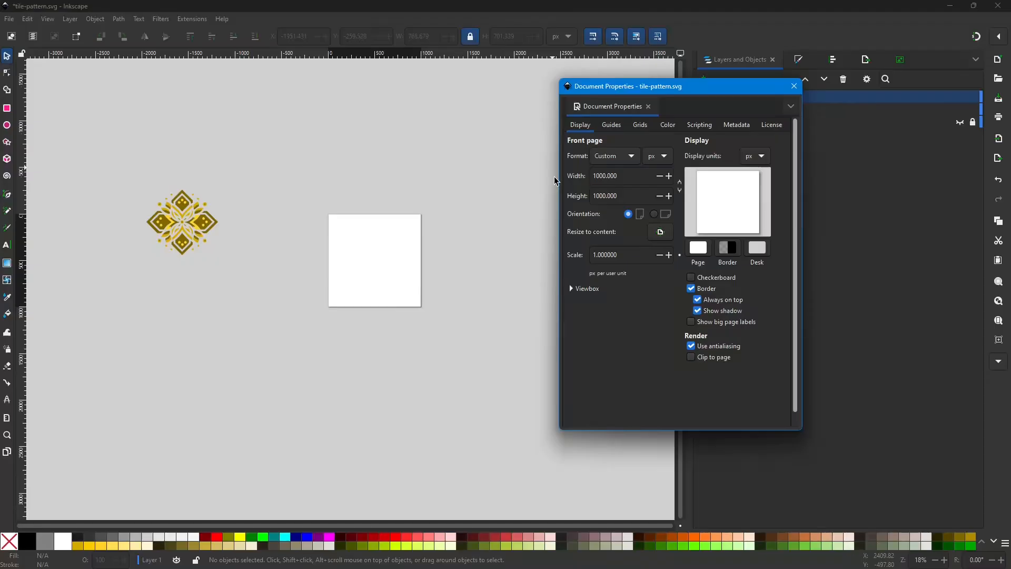
click(794, 86)
Scale the gold tile proportionally down to about 263 × 240 px and place it just beside the page.
click(185, 232)
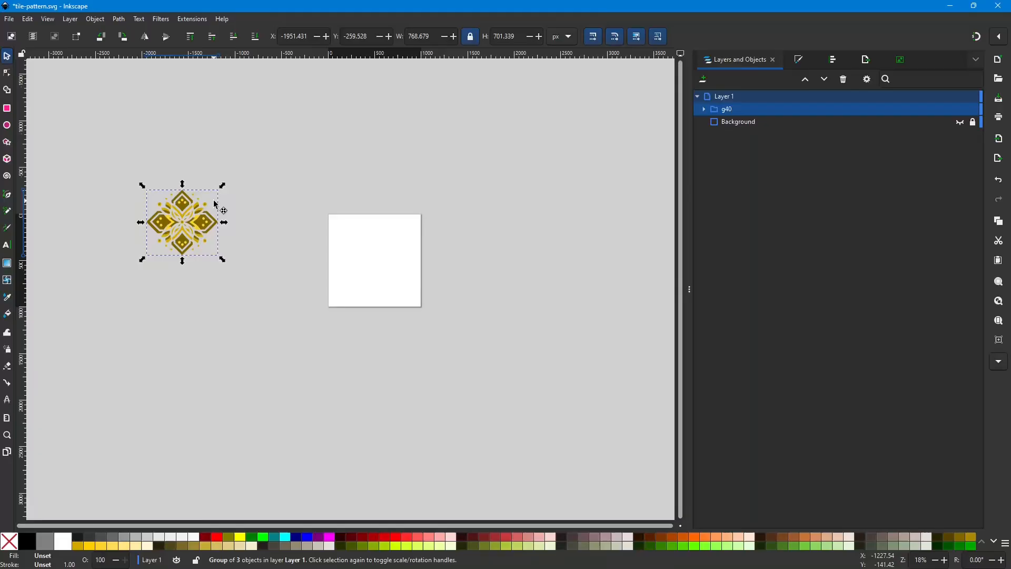
drag(221, 186, 294, 231)
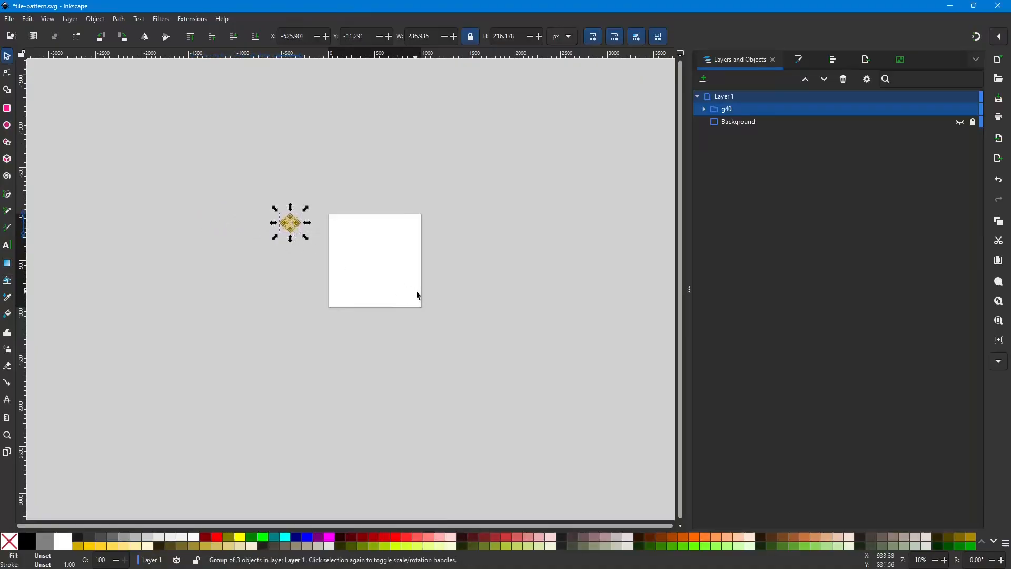
scroll(450, 294, up, 3)
drag(391, 527, 290, 526)
scroll(316, 461, up, 3)
scroll(316, 460, up, 2)
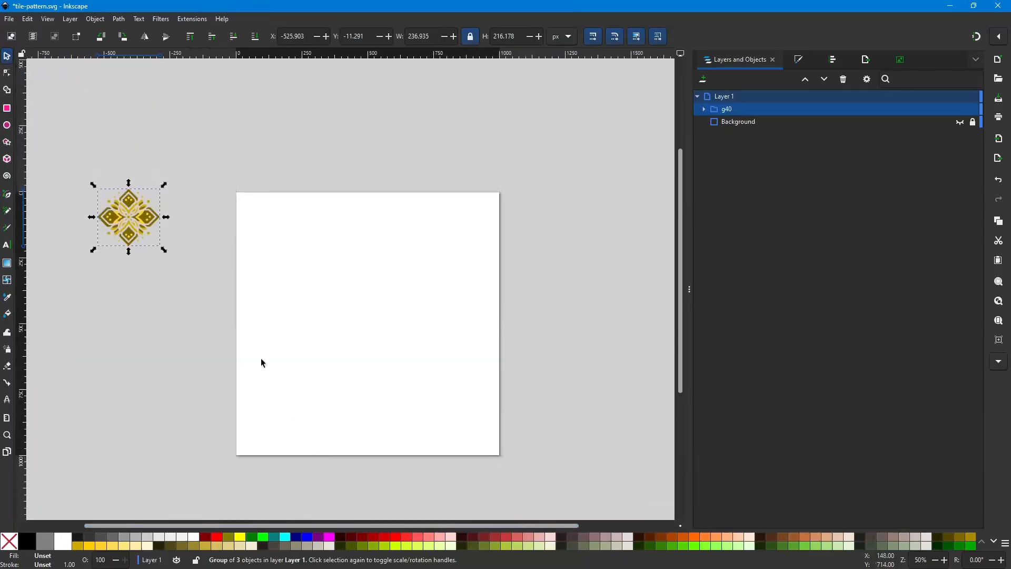
drag(136, 221, 147, 229)
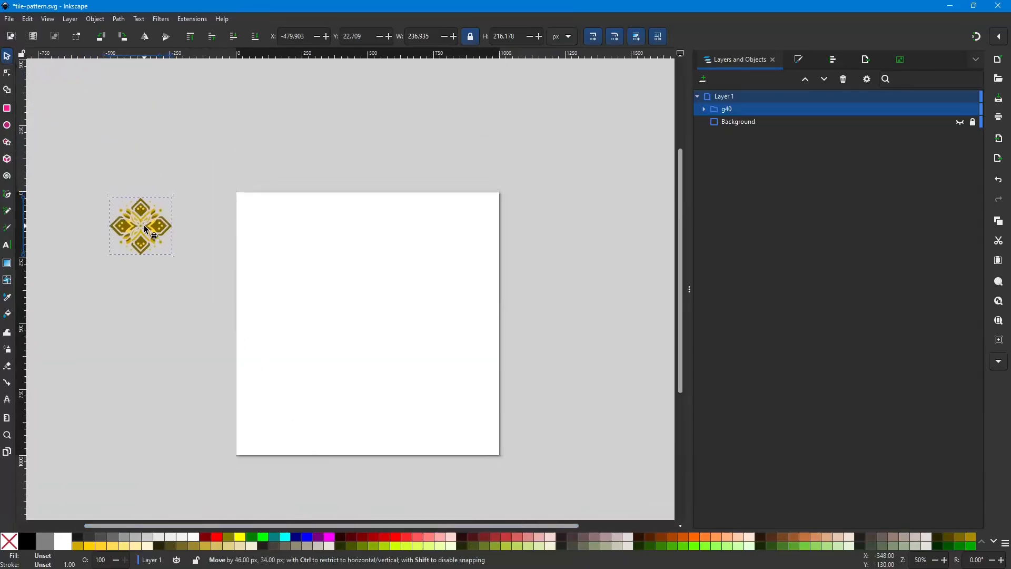
drag(174, 196, 181, 194)
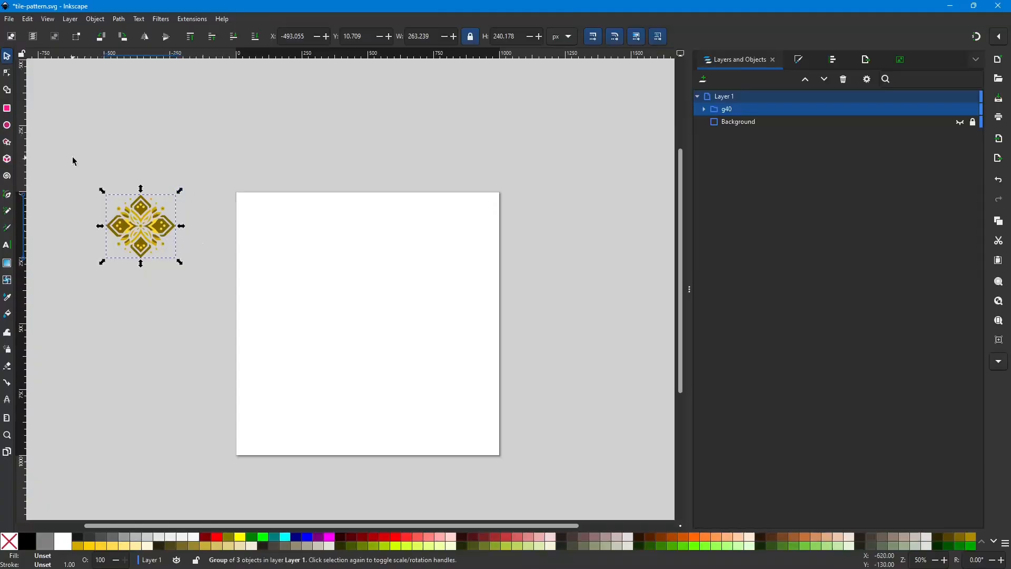
Centre the gold tile horizontally and vertically relative to the page and clear the selection.
drag(74, 161, 196, 297)
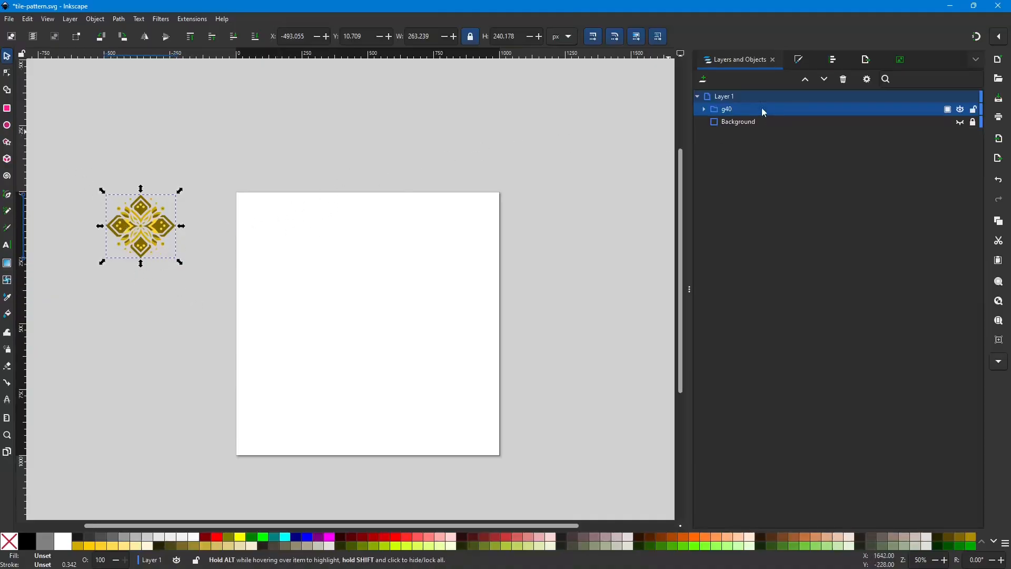
click(833, 61)
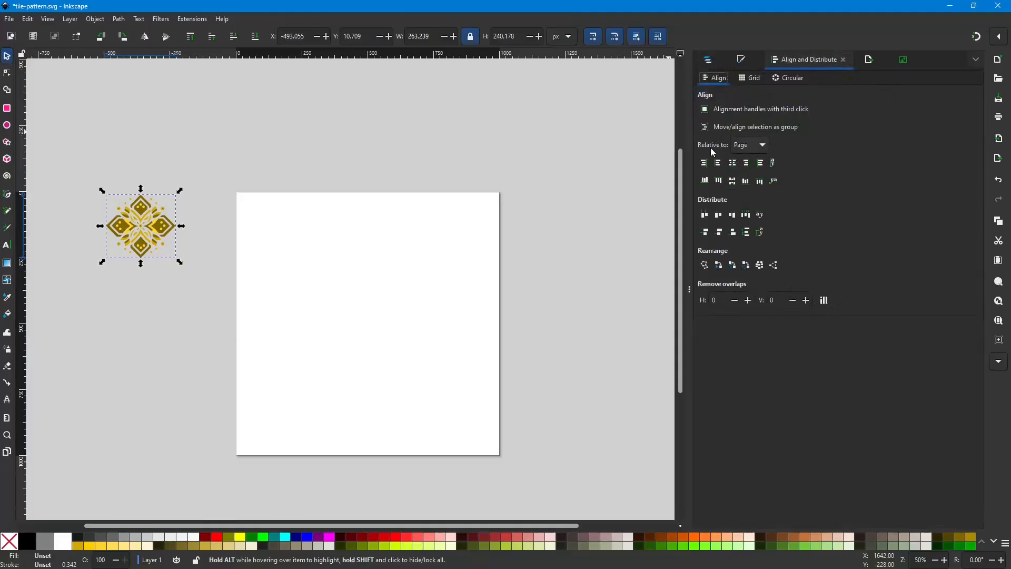
click(733, 164)
click(733, 181)
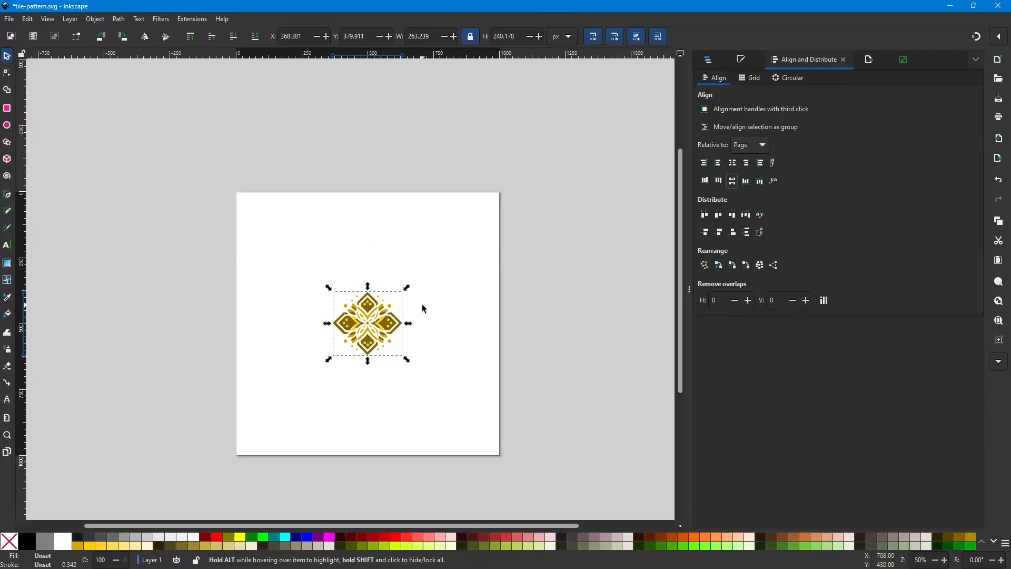
click(547, 260)
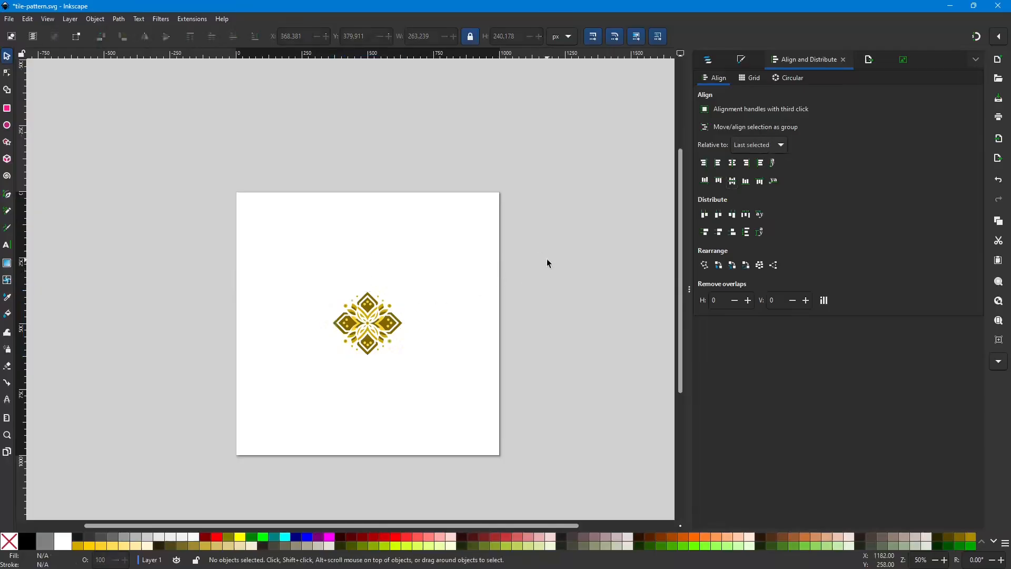
Nudge the centred tile 2 px left and return it to the page centre.
click(373, 325)
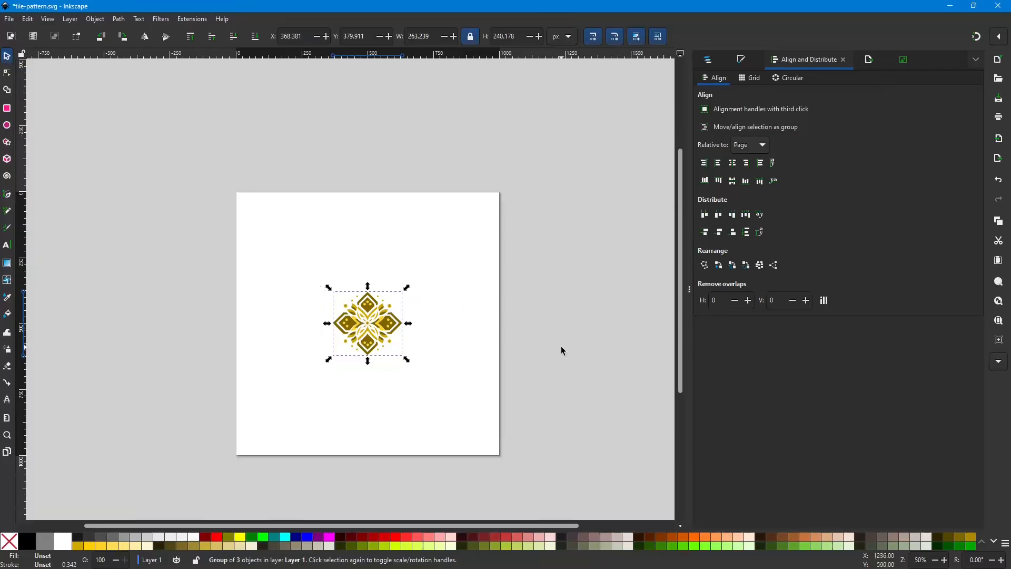
click(370, 328)
click(371, 313)
key(Left)
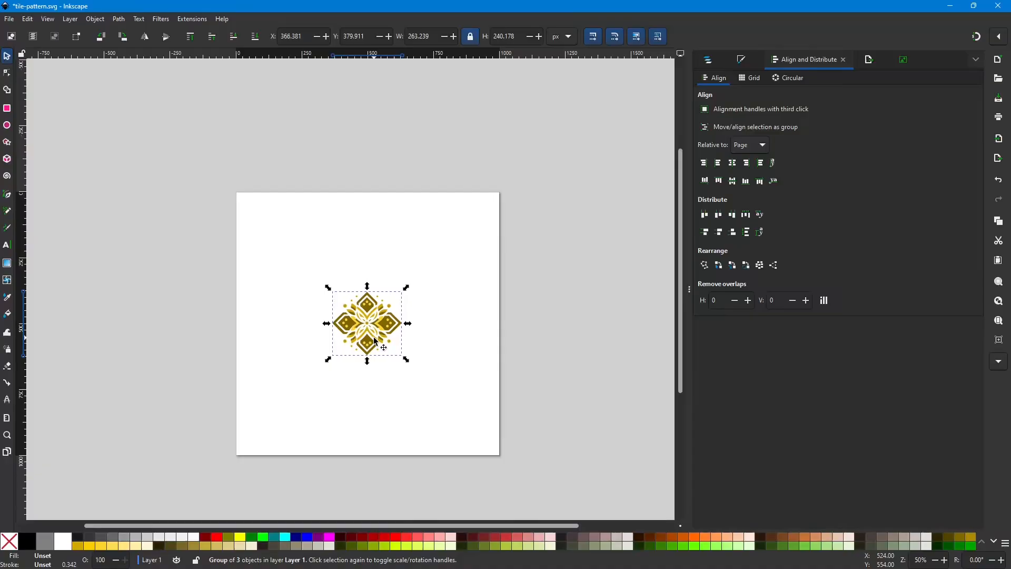
key(Left)
key(Right)
key(Right)
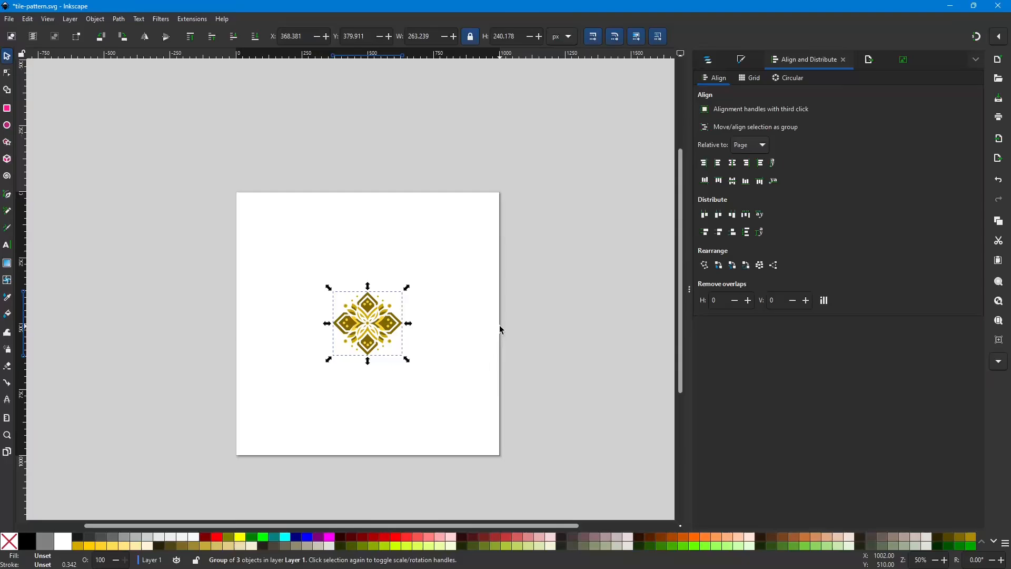
Open the preferences and place their window over the canvas.
click(27, 20)
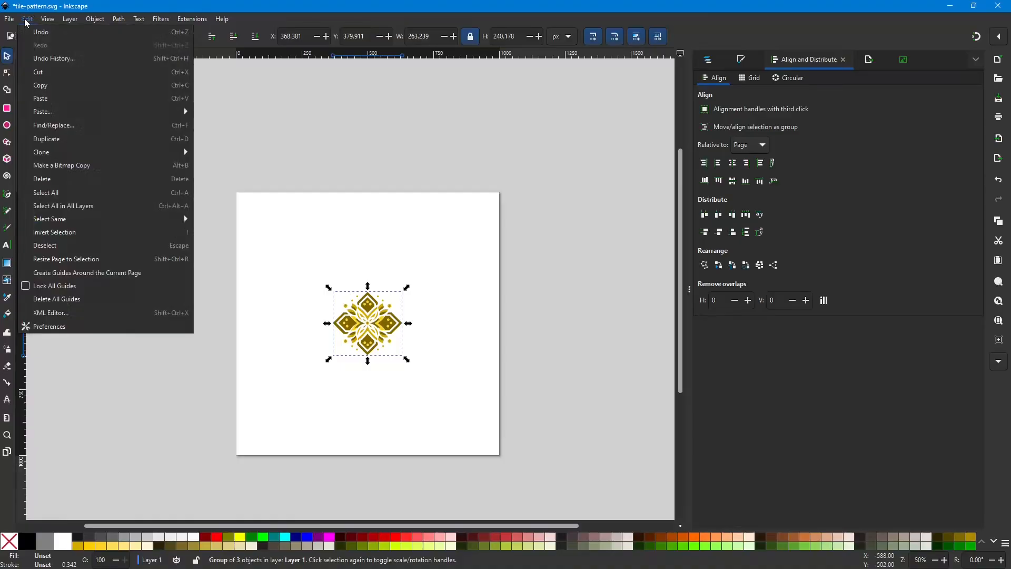
click(56, 328)
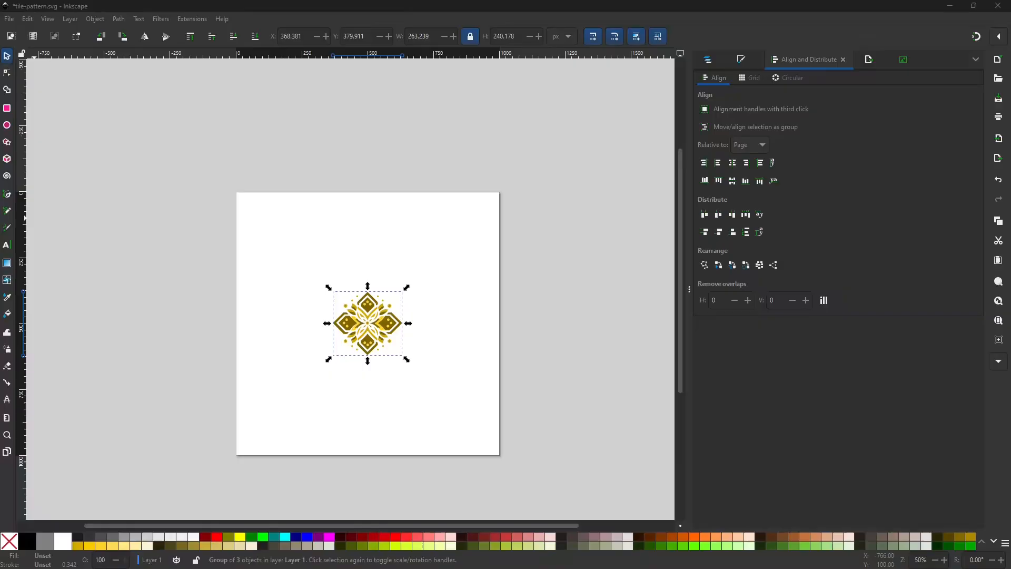
drag(0, 124, 241, 94)
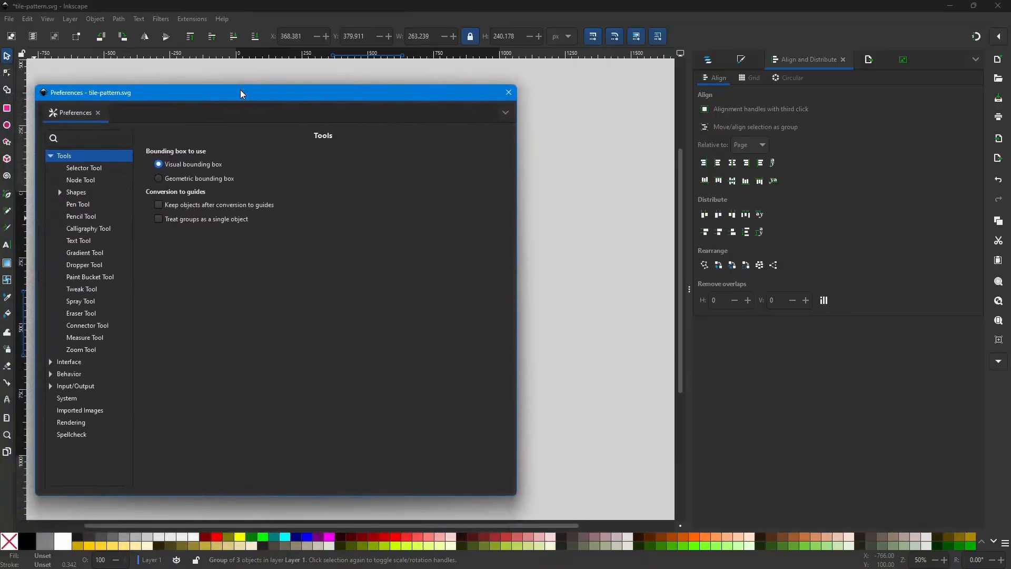
click(69, 363)
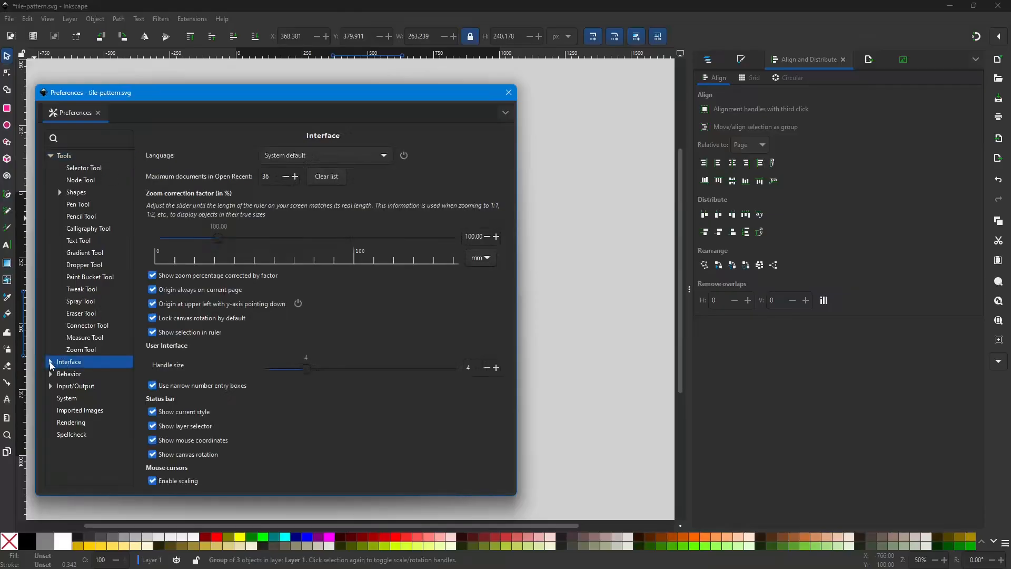
click(51, 362)
scroll(74, 384, down, 1)
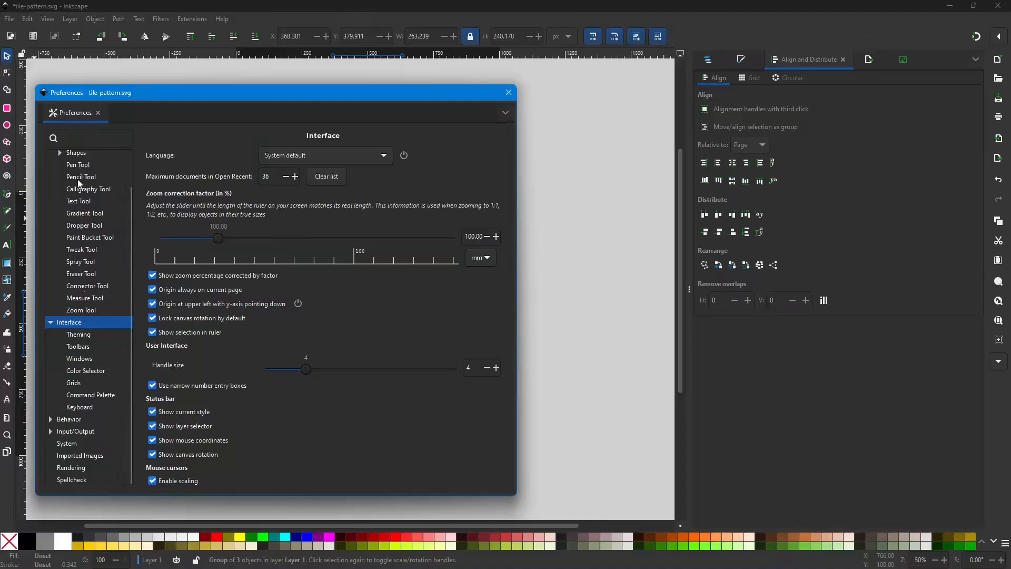
click(81, 201)
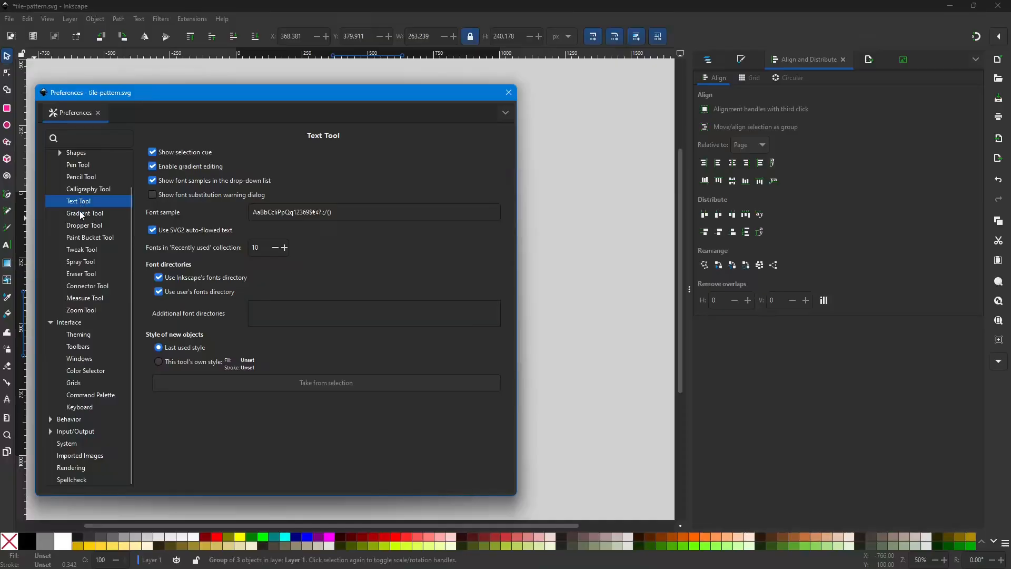
click(83, 229)
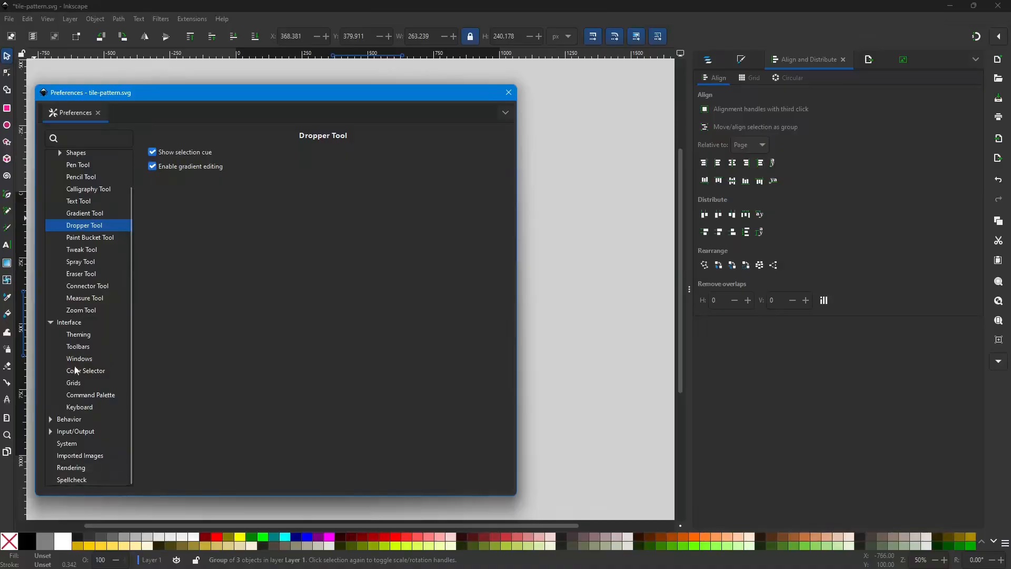
Set the arrow-key movement distance to 500 px in the Behavior Steps preferences and move the preferences window out of the way.
click(50, 420)
scroll(84, 400, down, 5)
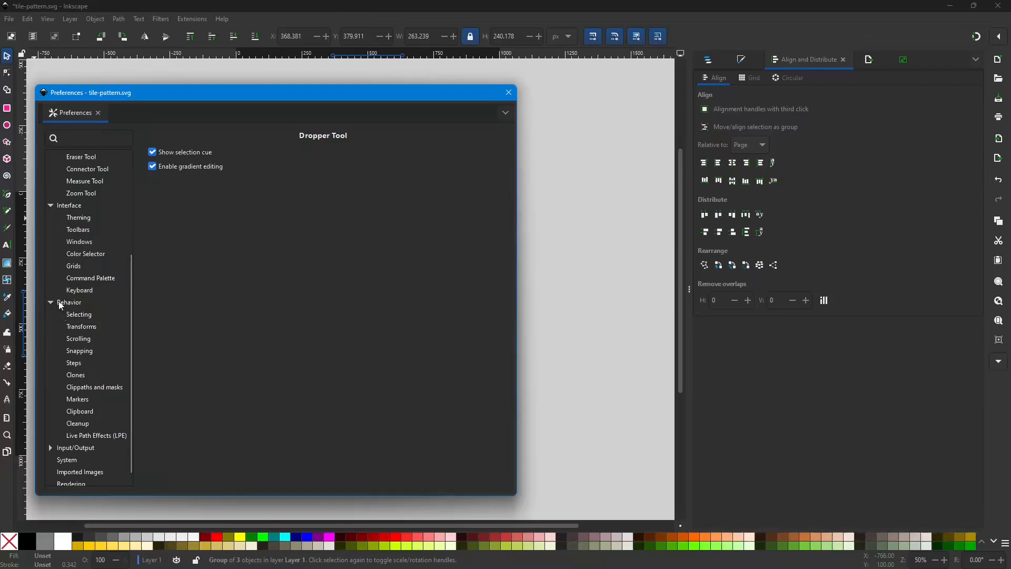
click(74, 365)
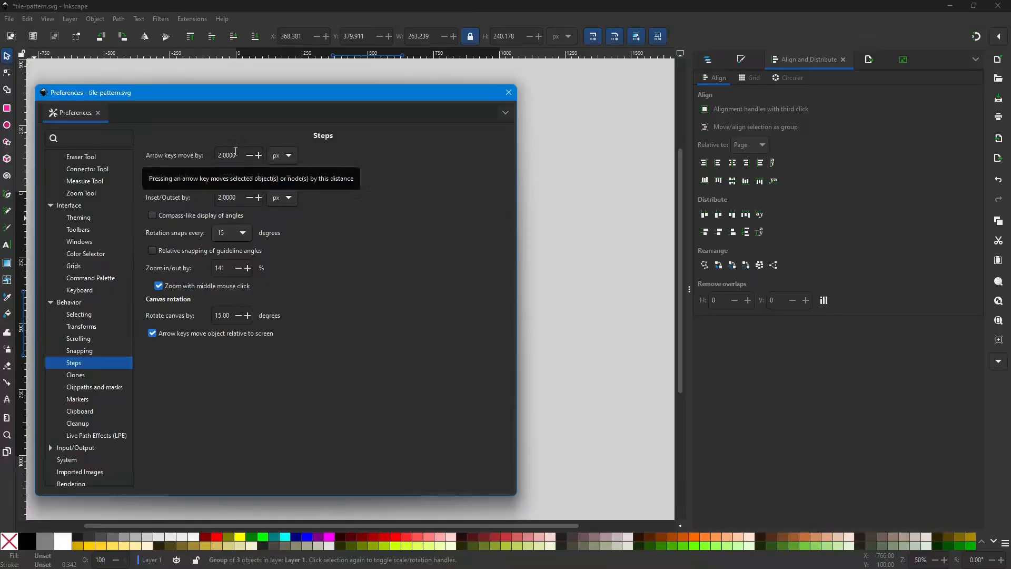
drag(237, 154, 192, 153)
text(500)
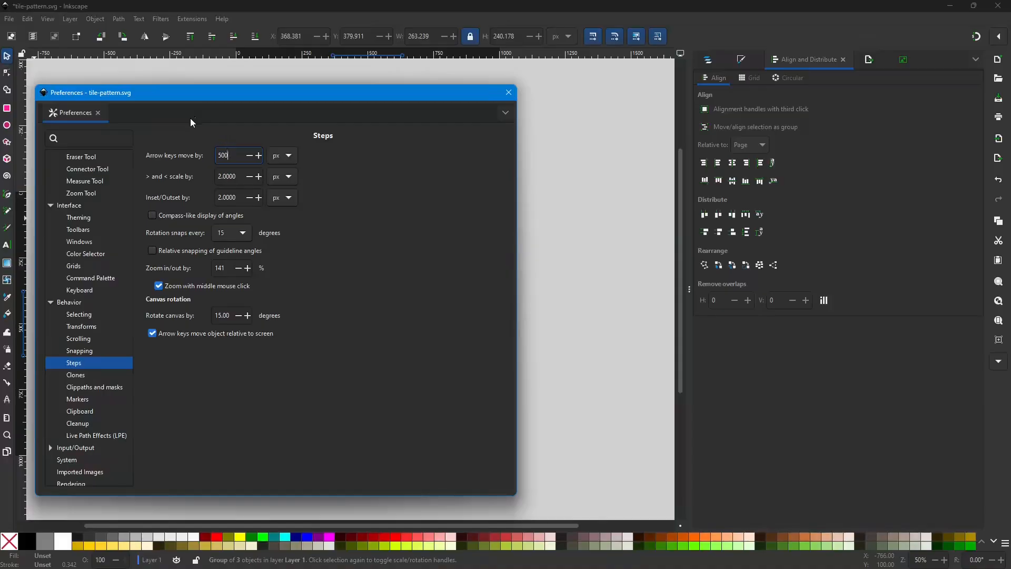
key(Return)
drag(298, 93, 0, 100)
click(8, 99)
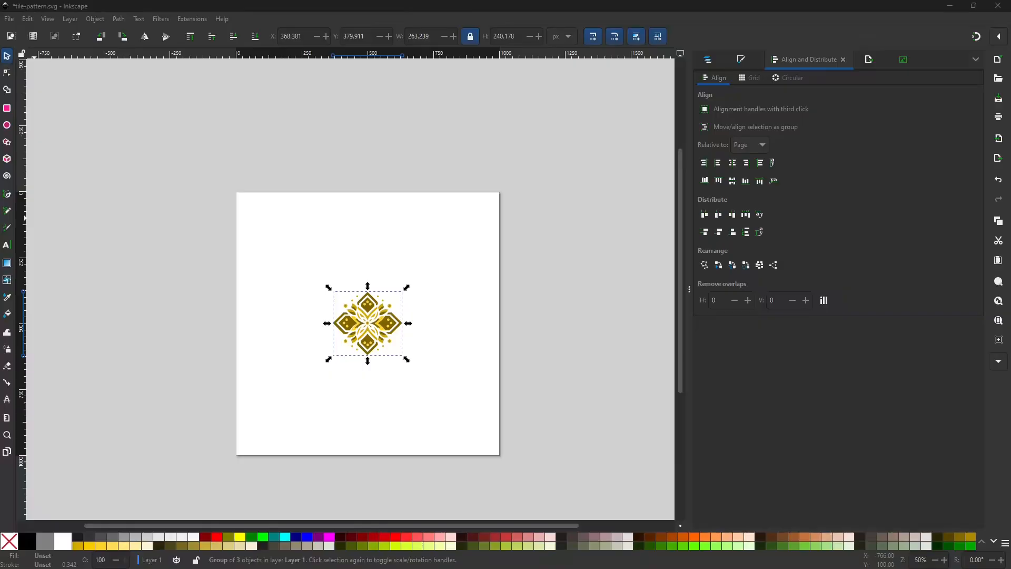
Test the new movement distance by shifting the centred tile 500 px right and back.
click(365, 337)
click(357, 334)
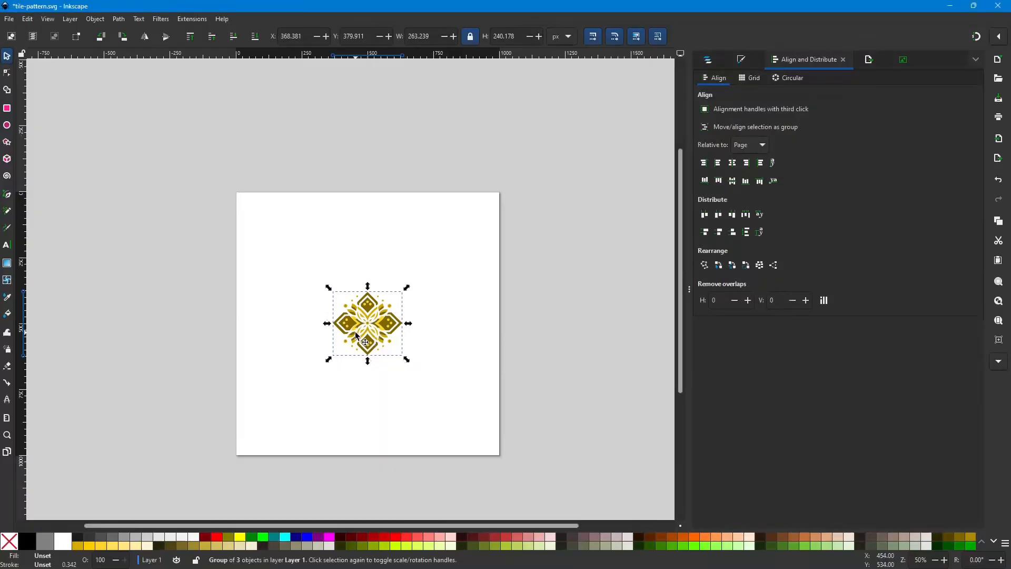
key(Right)
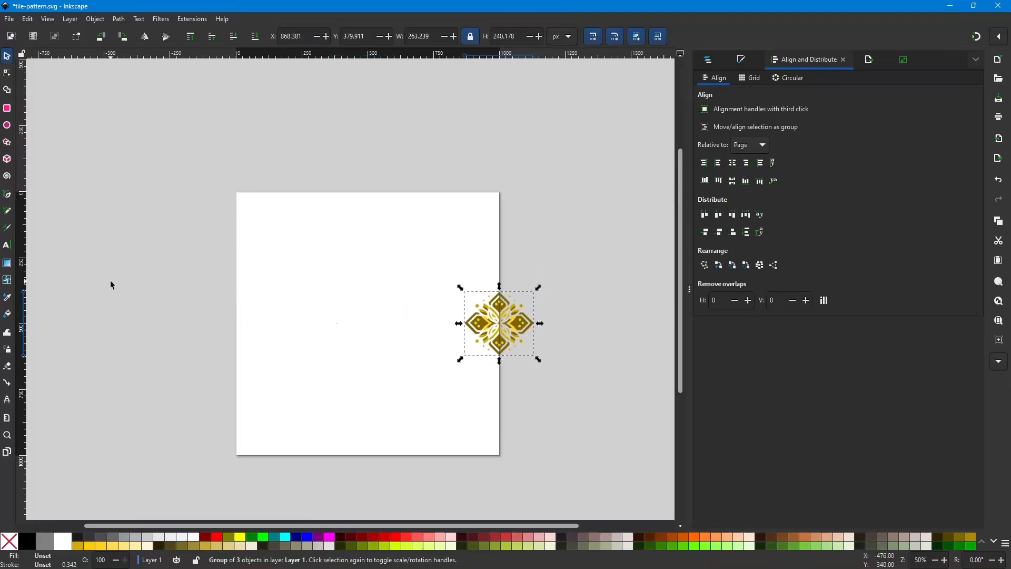
key(Left)
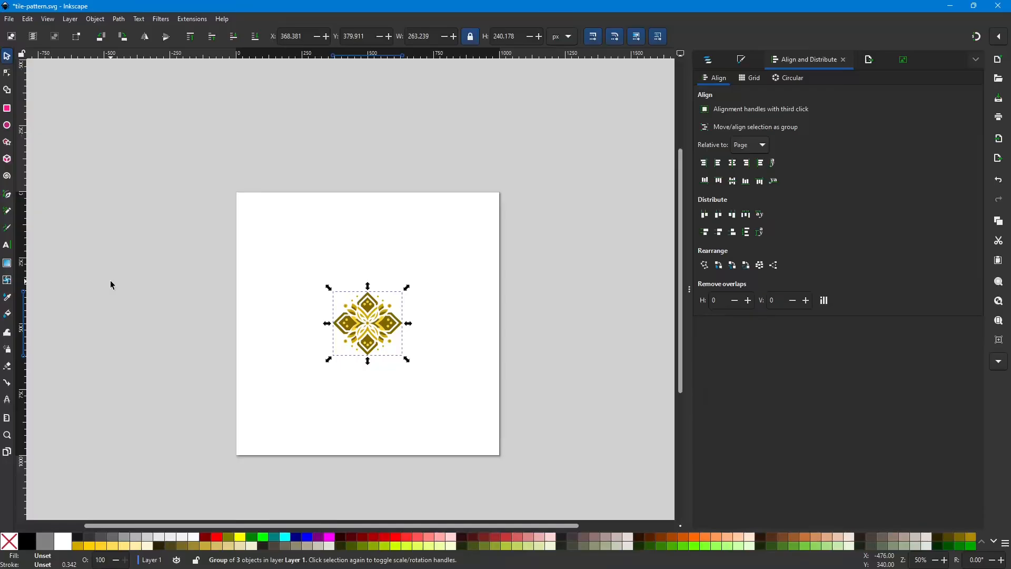
Duplicate the tile 500 px right onto the page's right edge, and duplicate that copy 500 px up onto the top-right corner.
key(ctrl)
key(ctrl+d)
key(Right)
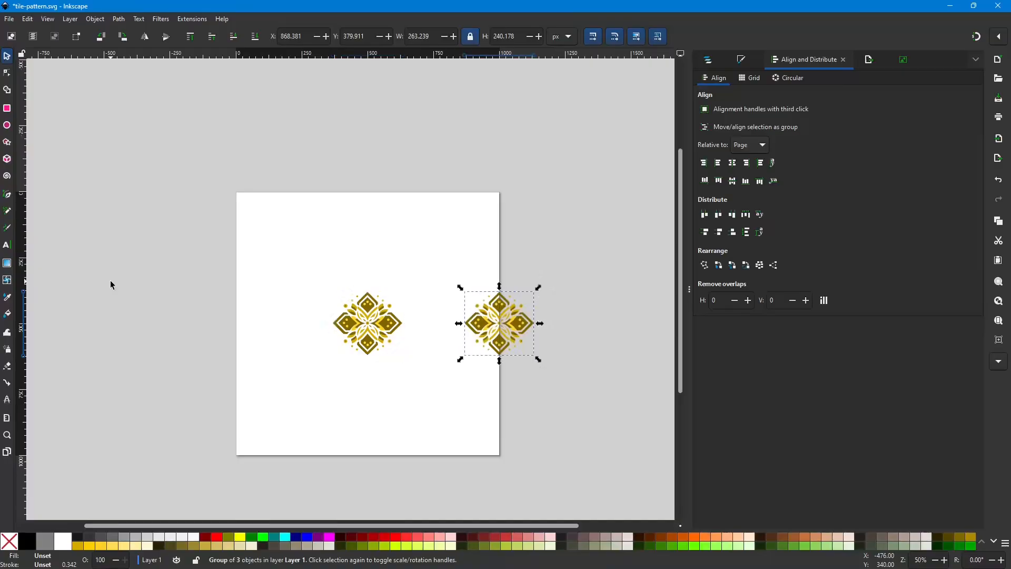
key(ctrl+d)
key(Up)
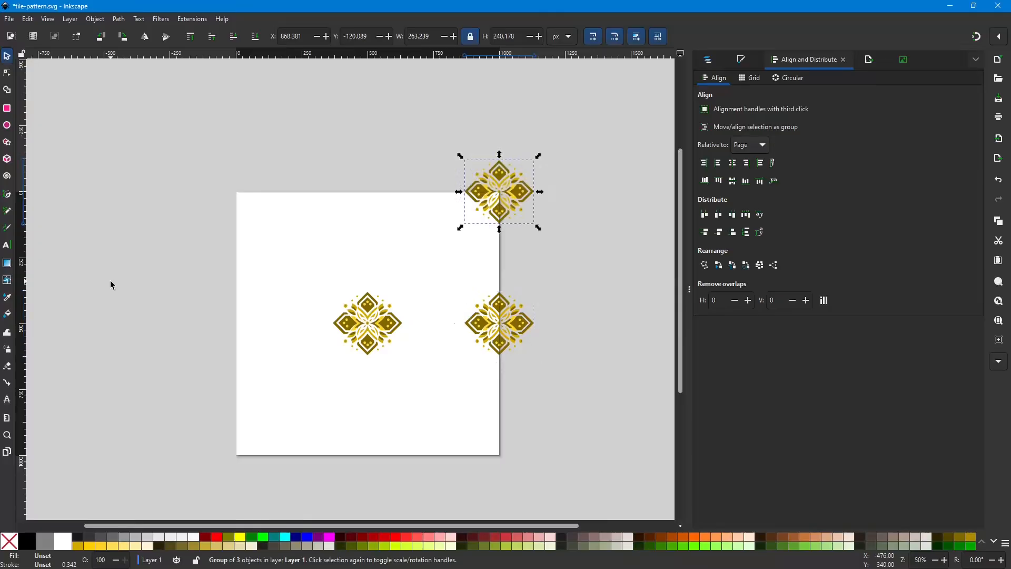
Duplicate the corner tile 500 px left onto the top edge, and duplicate that copy 1000 px down onto the bottom edge.
key(ctrl+d)
key(Left)
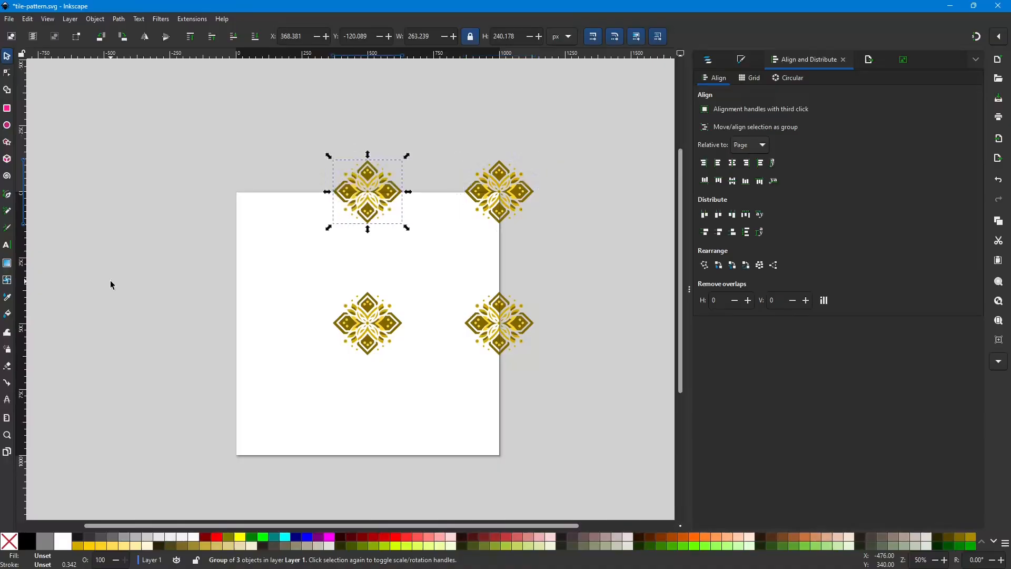
key(ctrl+d)
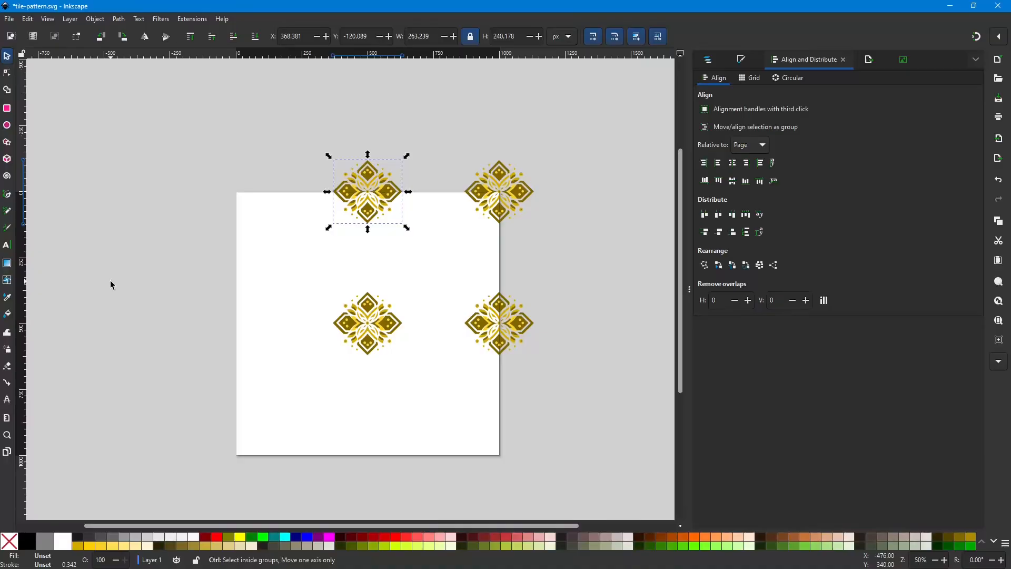
key(Down)
key(Down)
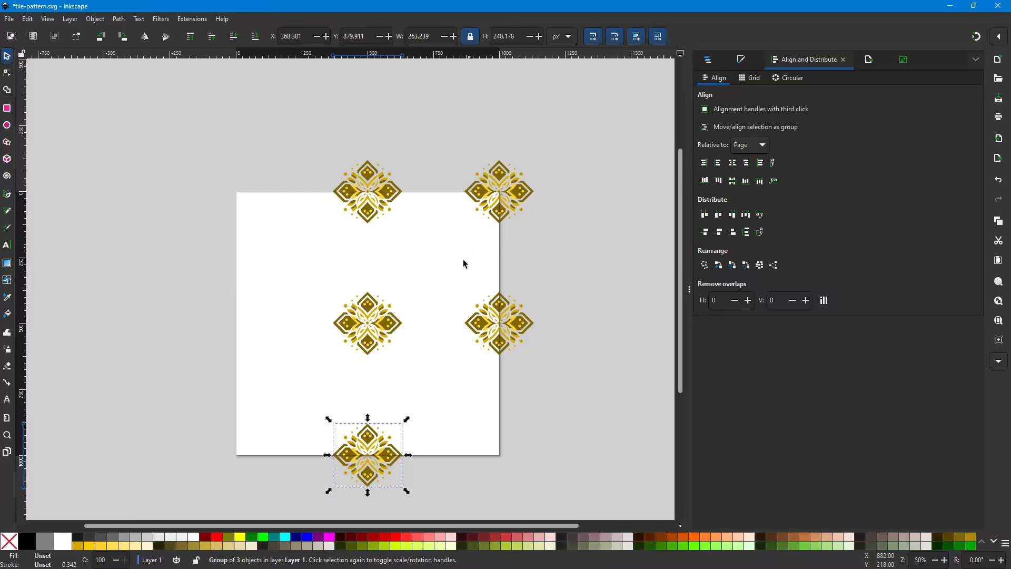
Move the top-right corner tile 1000 px left and 500 px down onto the page's left edge, and select the right-edge tile.
click(503, 200)
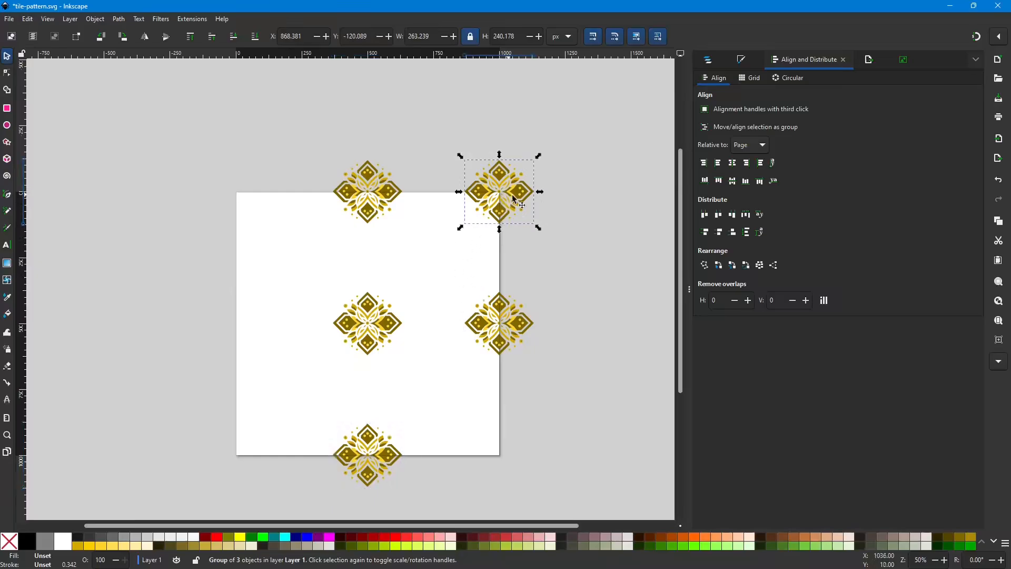
click(578, 209)
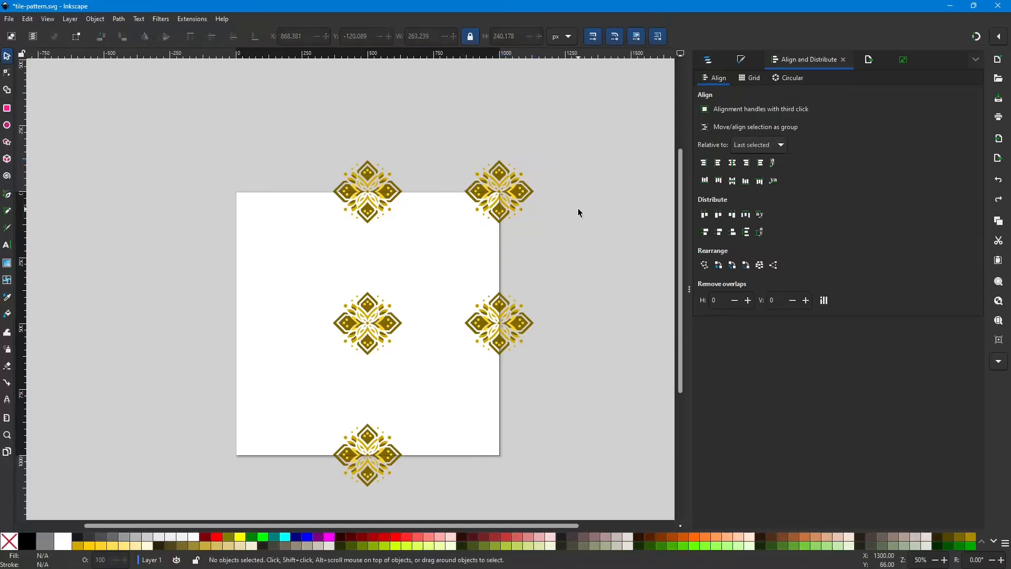
click(504, 192)
key(ctrl+shift+z)
key(ctrl+shift+z)
key(ctrl+shift+z)
key(ctrl+shift+z)
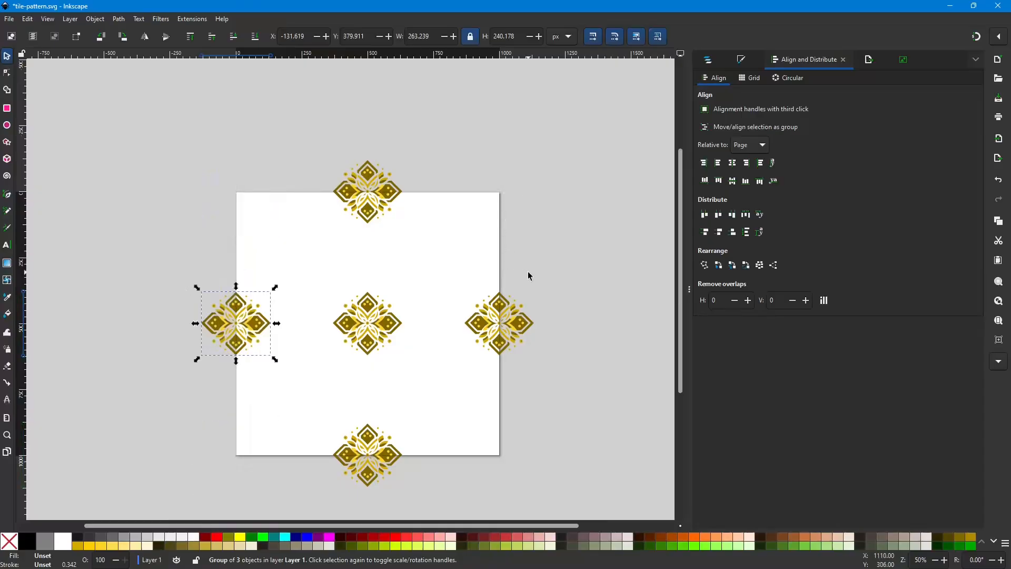
click(505, 326)
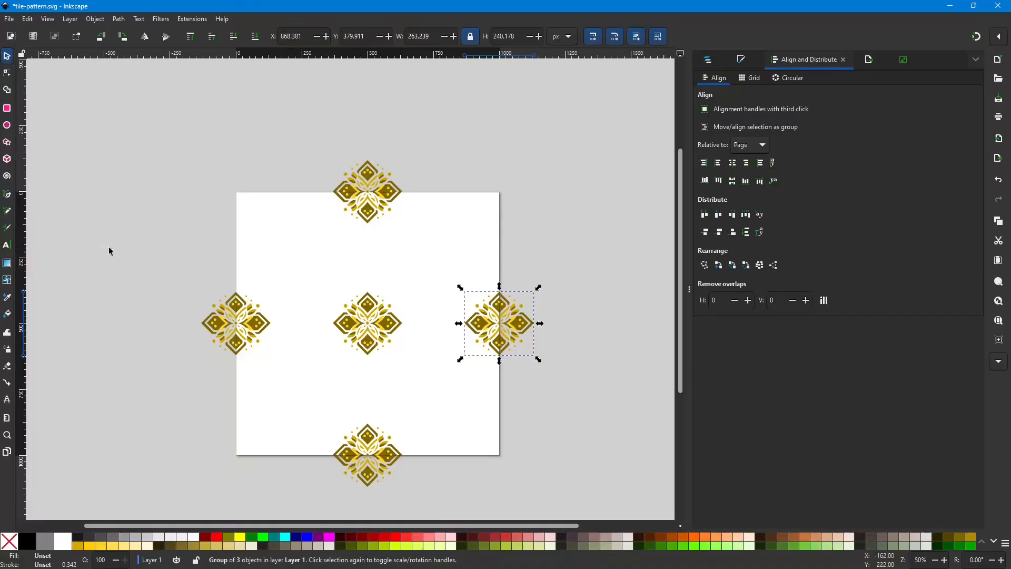
Set the distance objects move per arrow-key step to 250 px in the preferences and close them.
drag(0, 118, 351, 90)
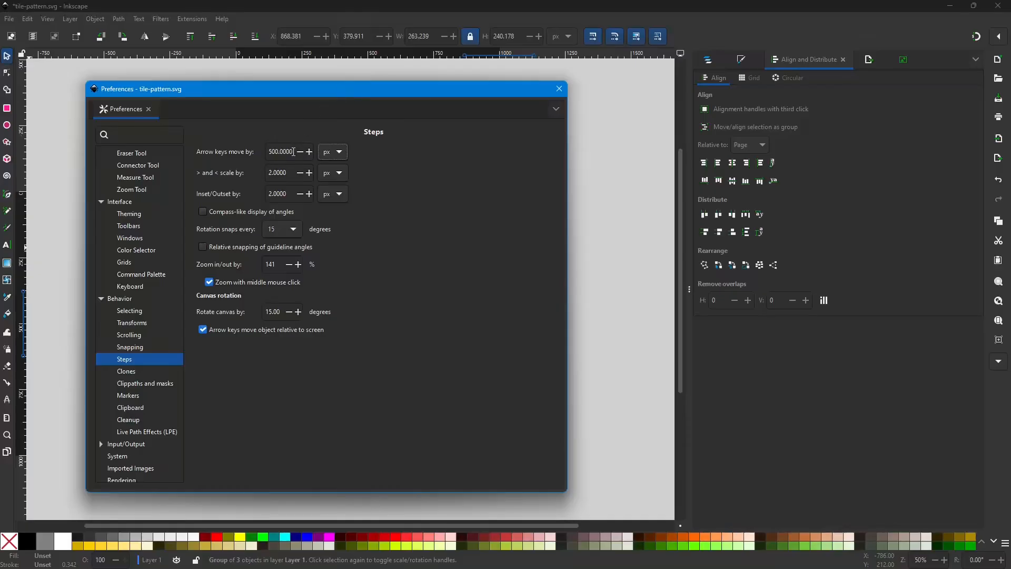
drag(292, 152, 243, 143)
text(250)
key(Return)
drag(292, 82, 237, 105)
key(alt+F4)
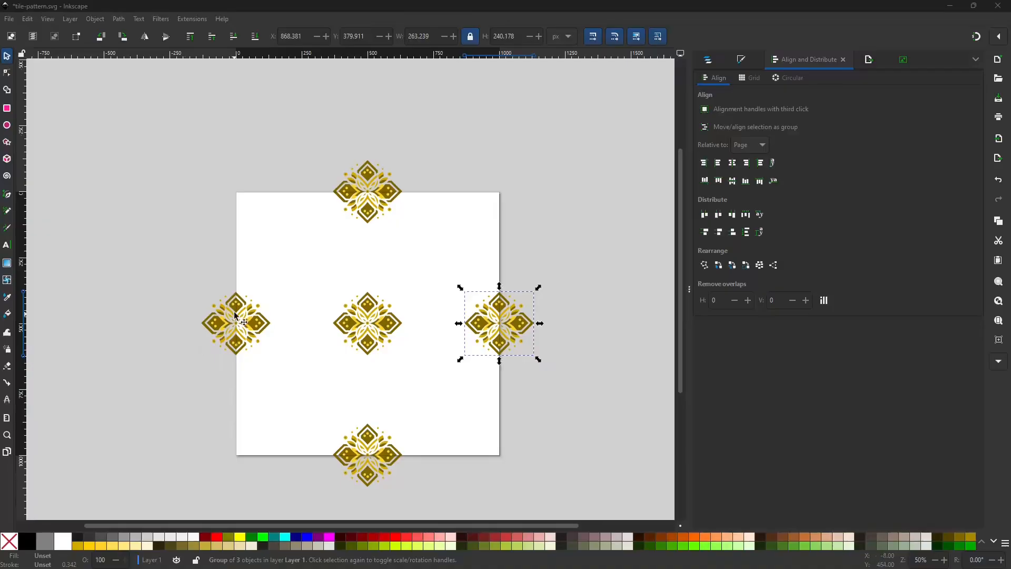
Move the right-edge tile and the left-edge tile each 250 px up along their page edges.
click(497, 334)
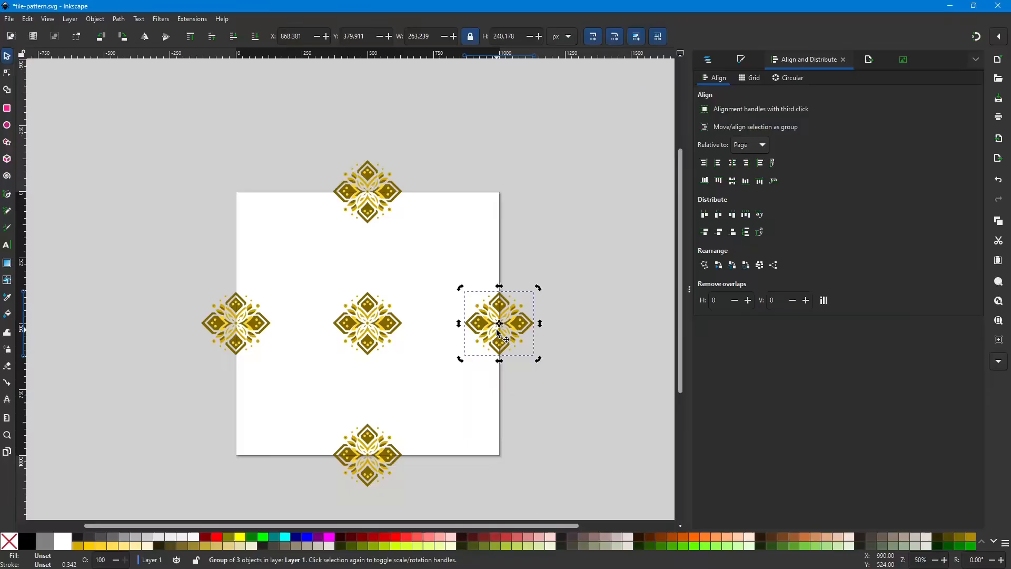
click(500, 338)
key(Up)
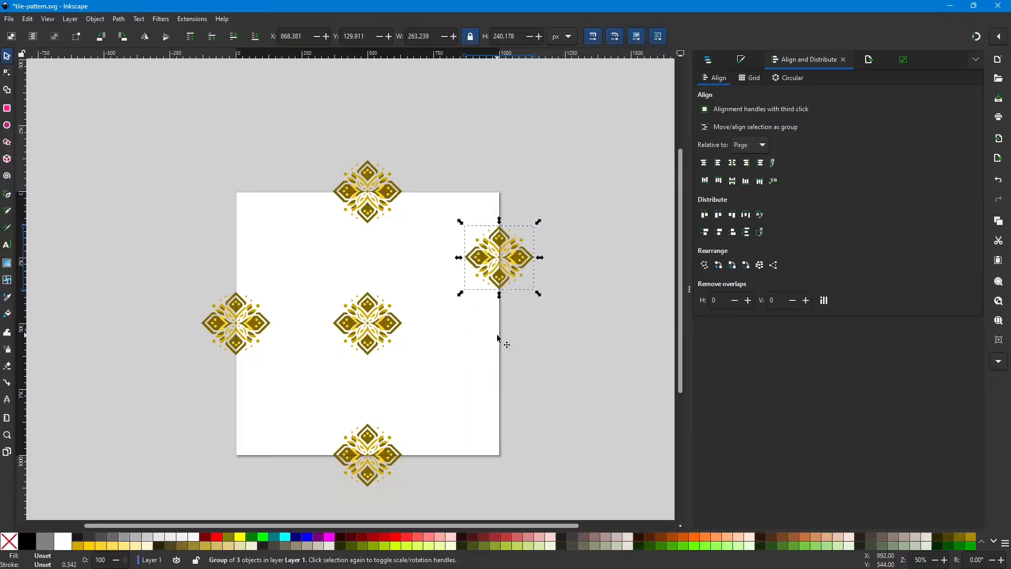
click(240, 332)
key(Up)
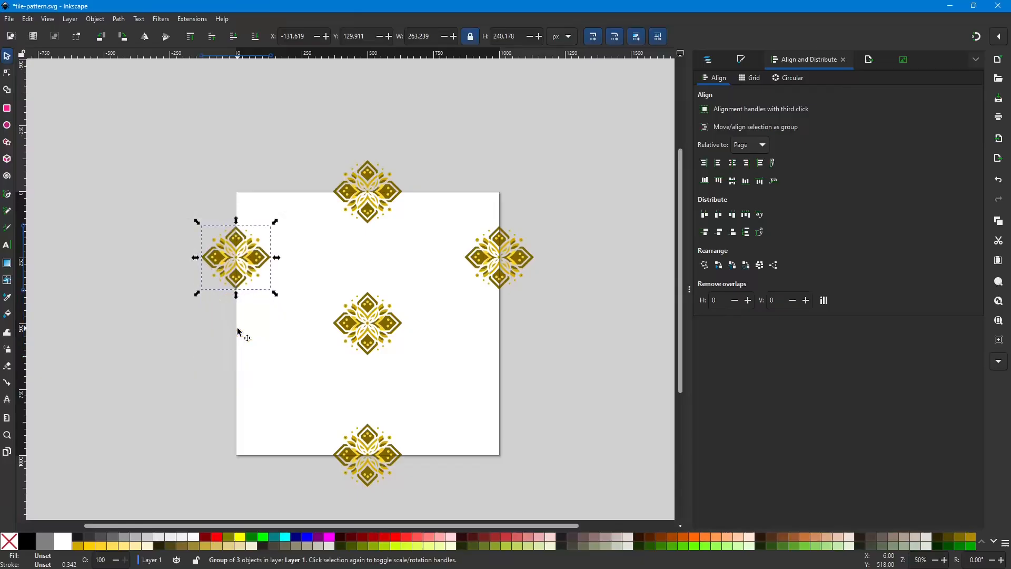
Duplicate the left-edge and right-edge tiles 500 px down along their page edges, and deselect everything.
key(Down)
key(Down)
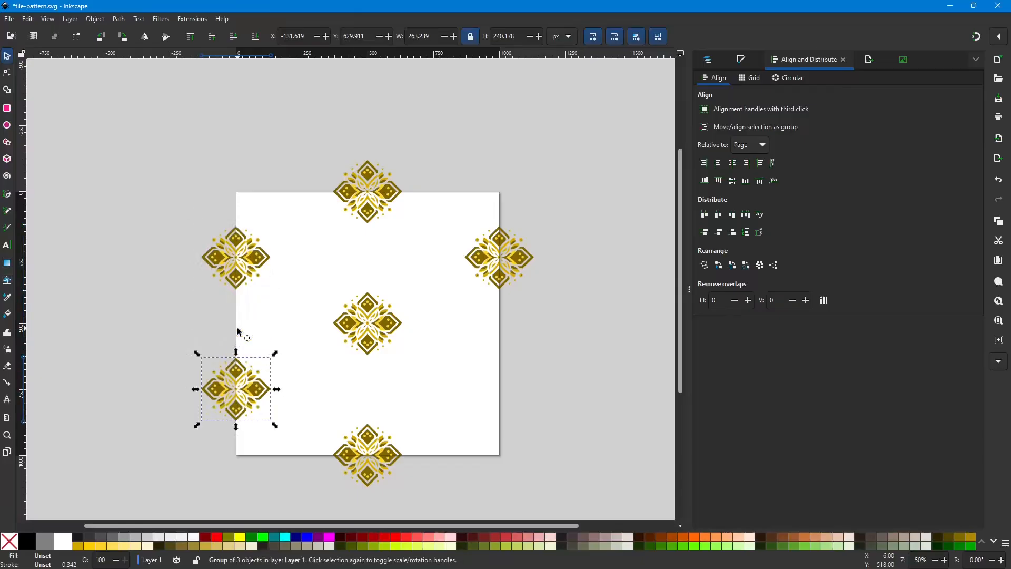
click(503, 264)
key(ctrl+d)
key(Down)
key(Down)
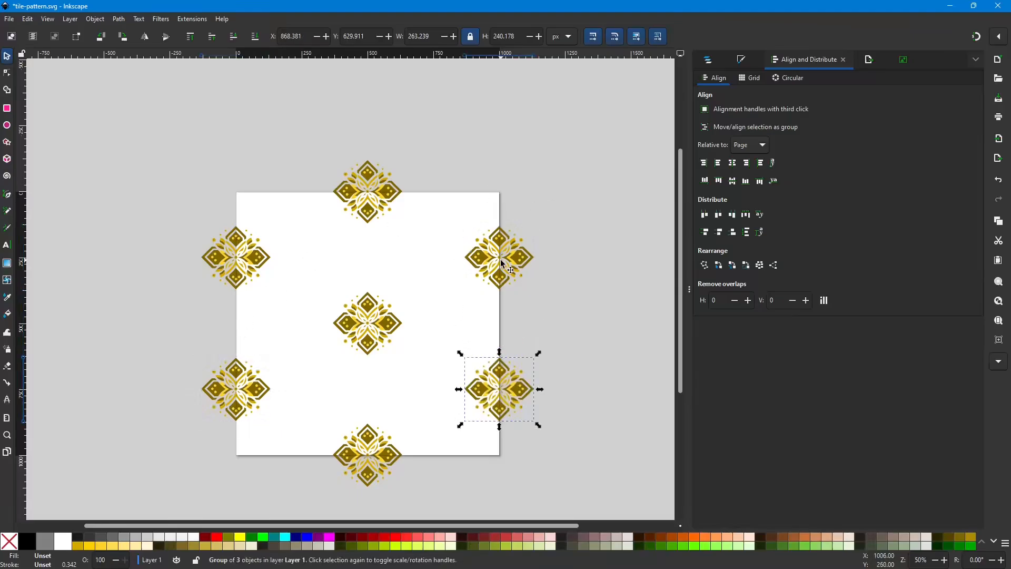
click(595, 289)
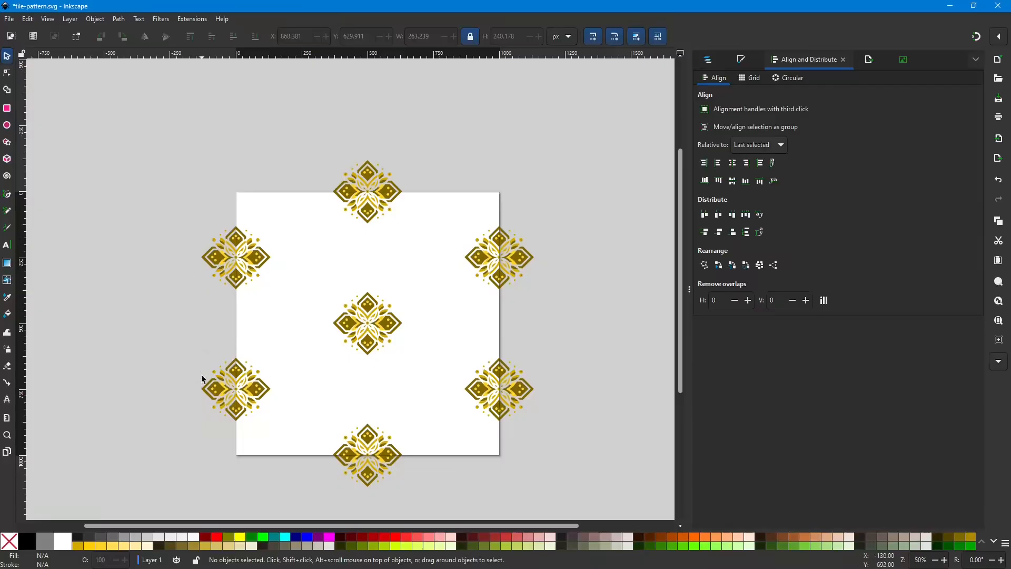
Export the page as tile.png into E:\Print On Demand, replacing the existing file.
click(869, 61)
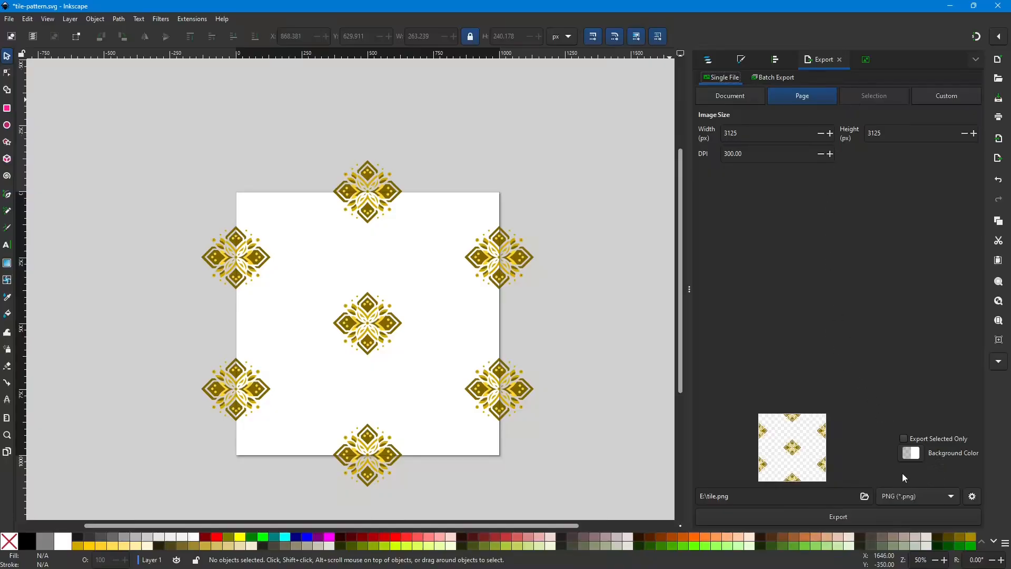
click(865, 498)
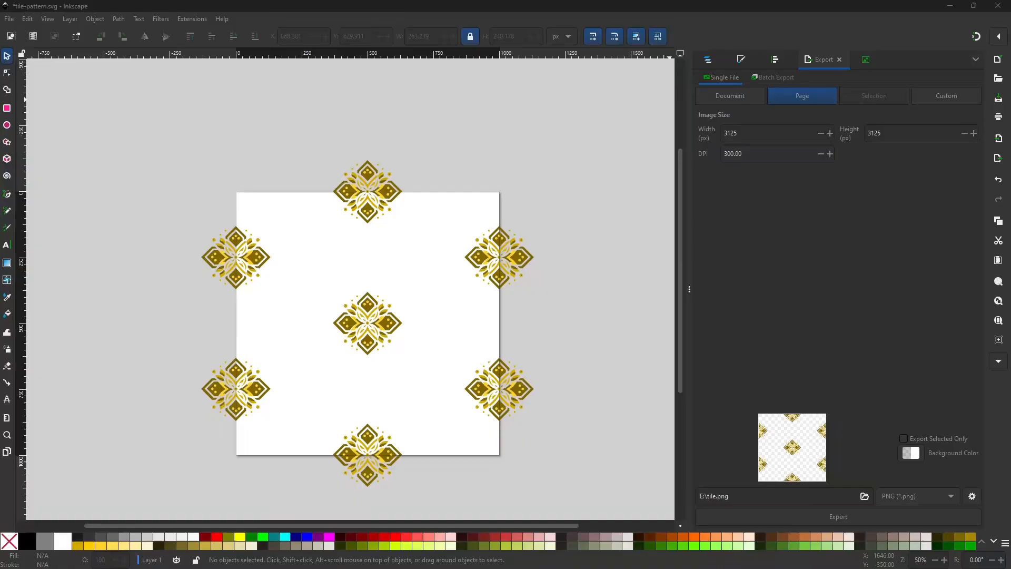
click(838, 517)
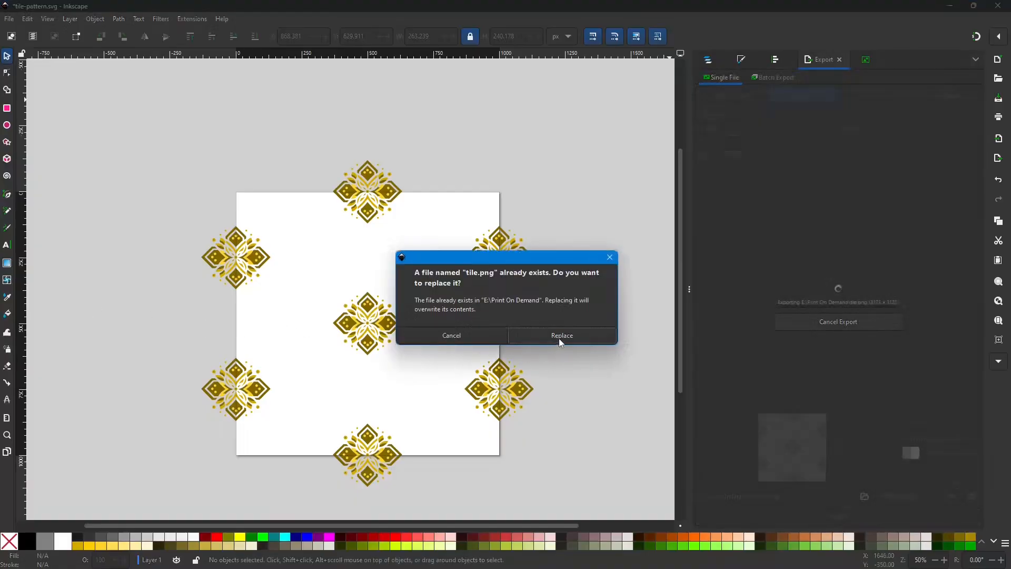
drag(543, 260, 470, 208)
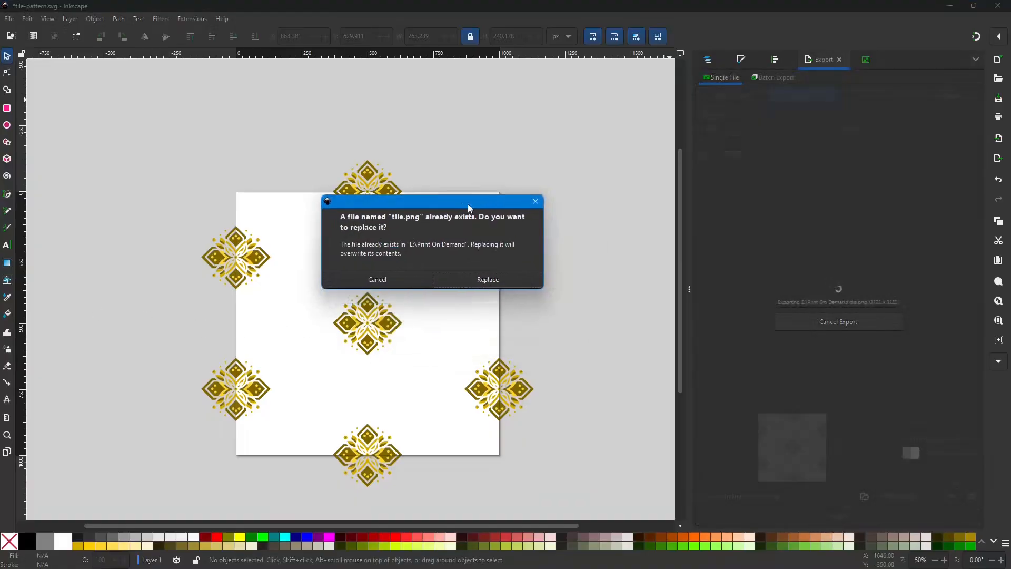
click(486, 279)
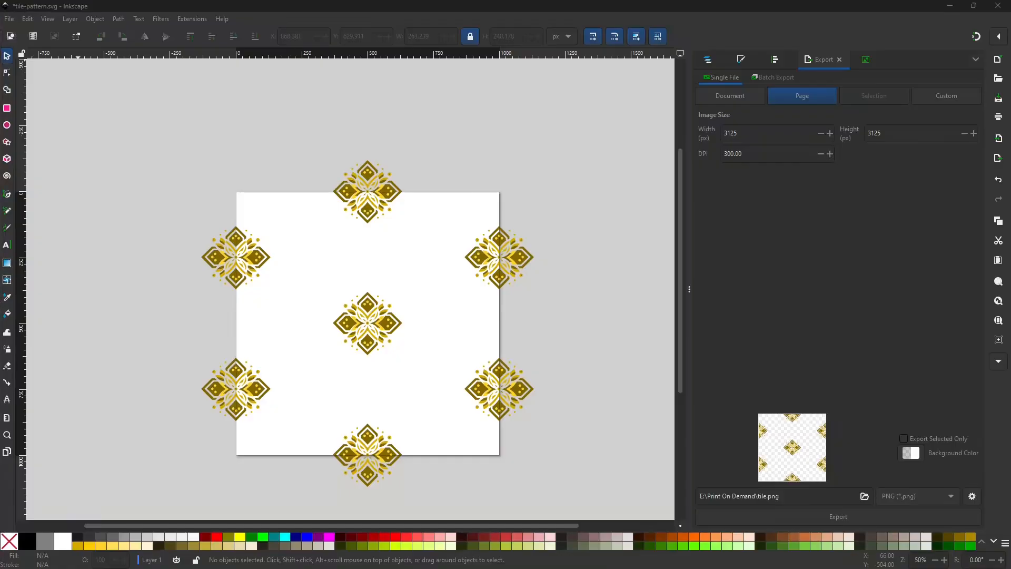
Switch to GIMP with the exported tile.png open, and maximize its window to show the whole tile.
drag(0, 131, 610, 36)
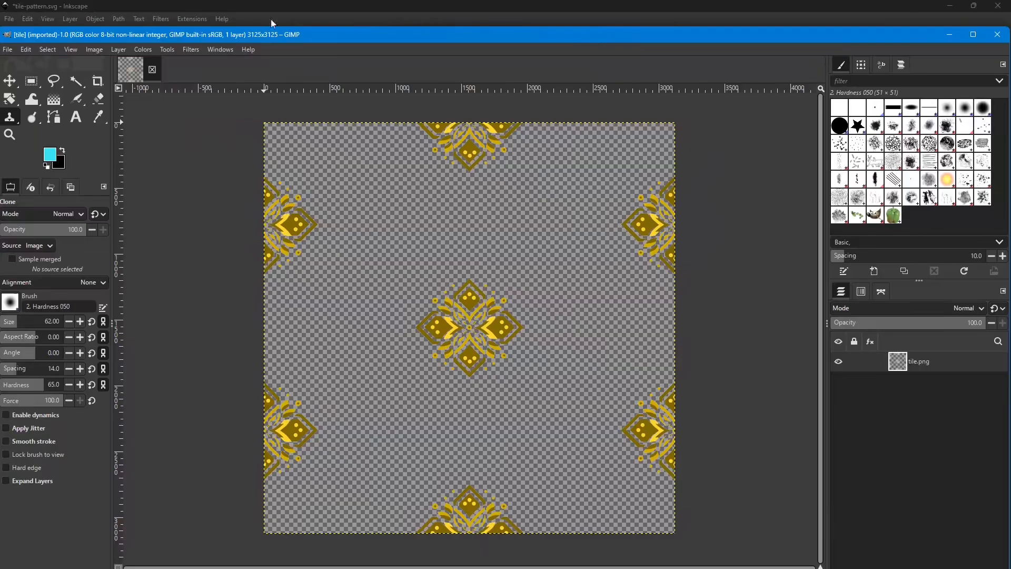
drag(173, 38, 196, 32)
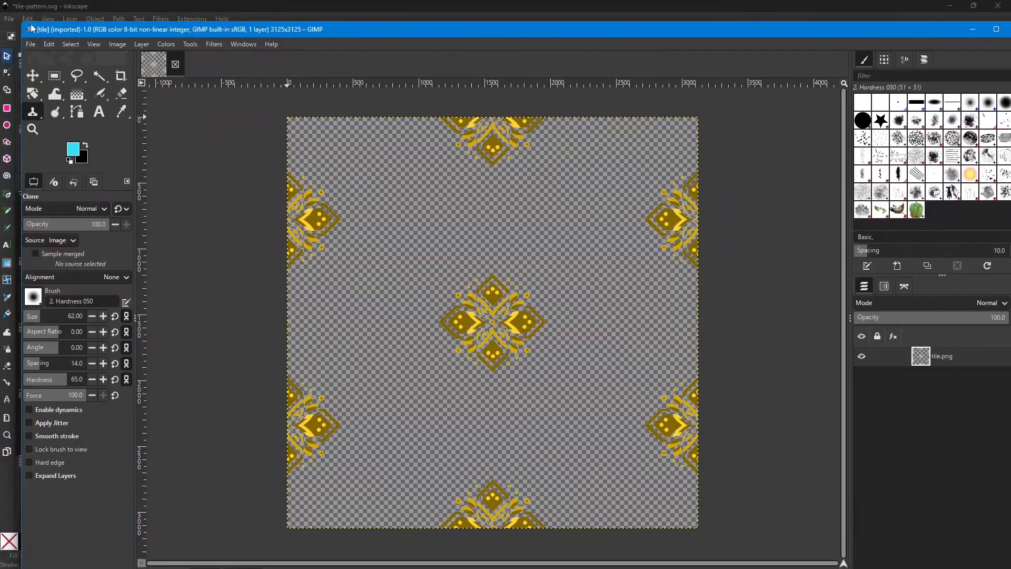
drag(22, 23, 133, 58)
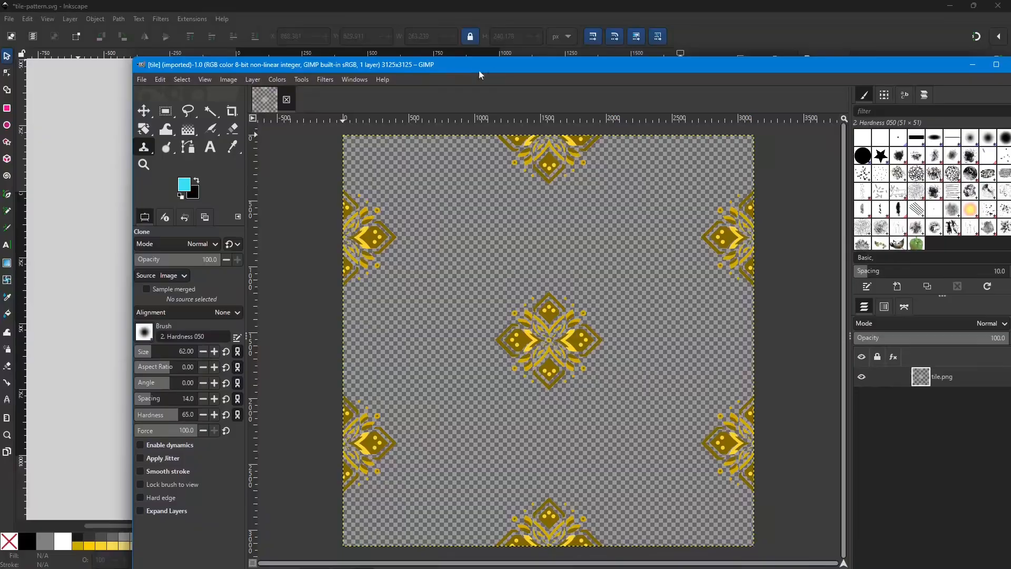
drag(479, 68, 440, 36)
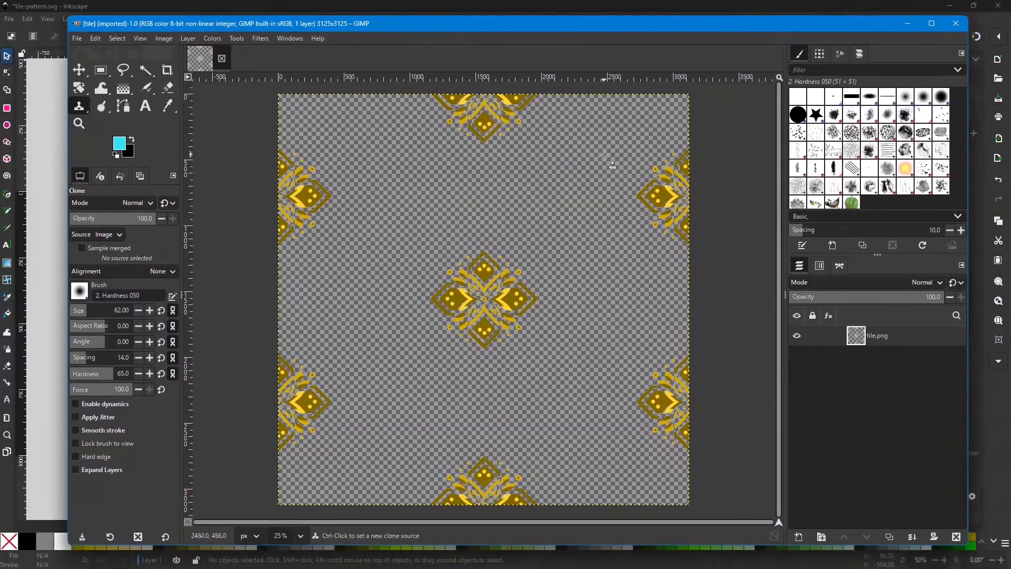
scroll(609, 164, down, 1)
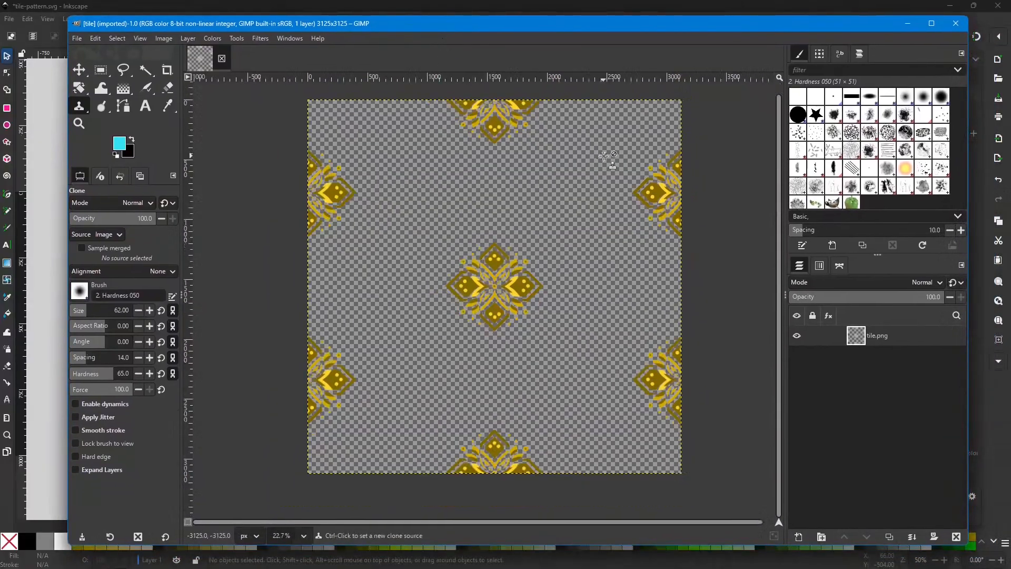
click(932, 23)
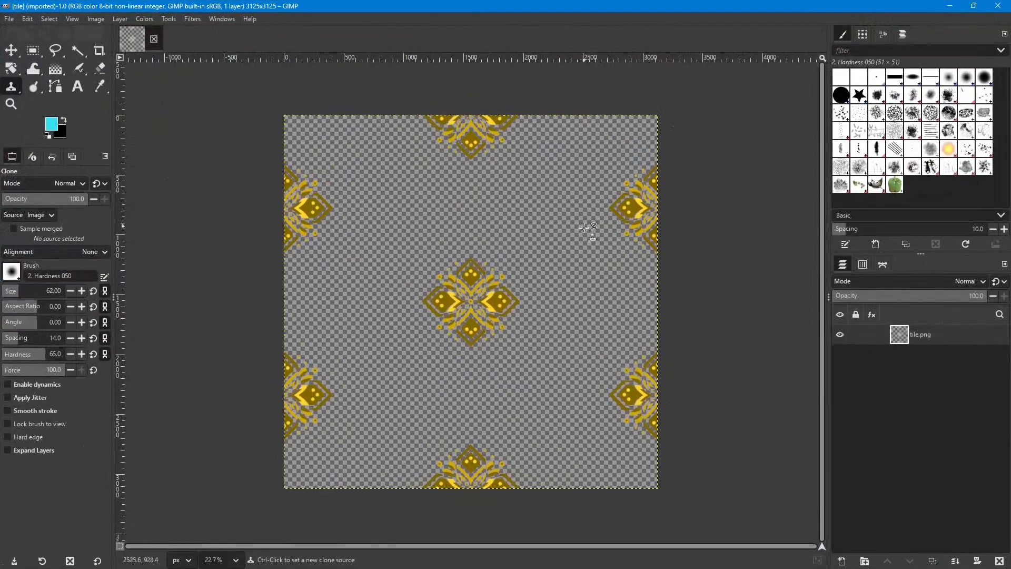
scroll(589, 232, down, 2)
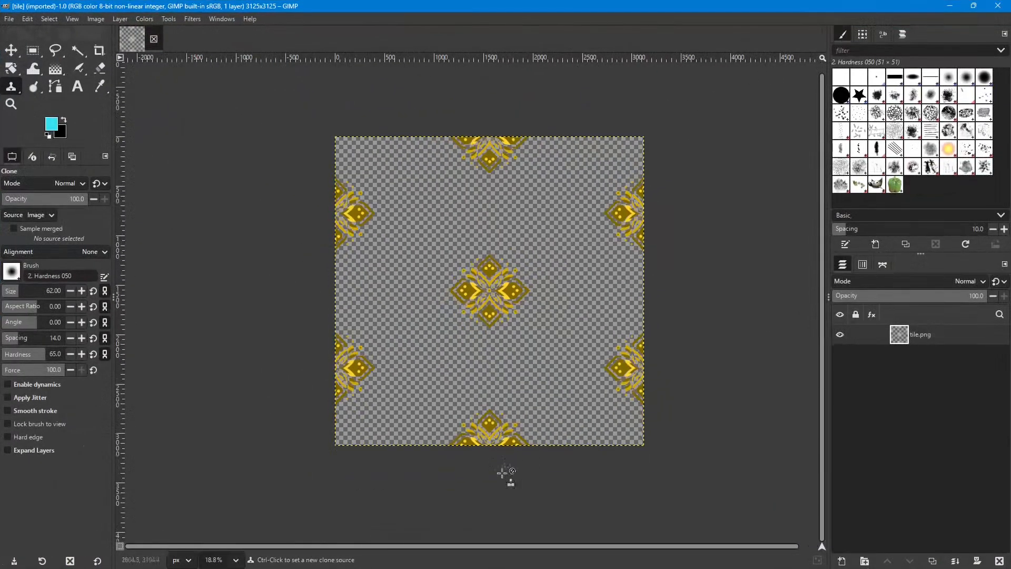
drag(467, 546, 477, 545)
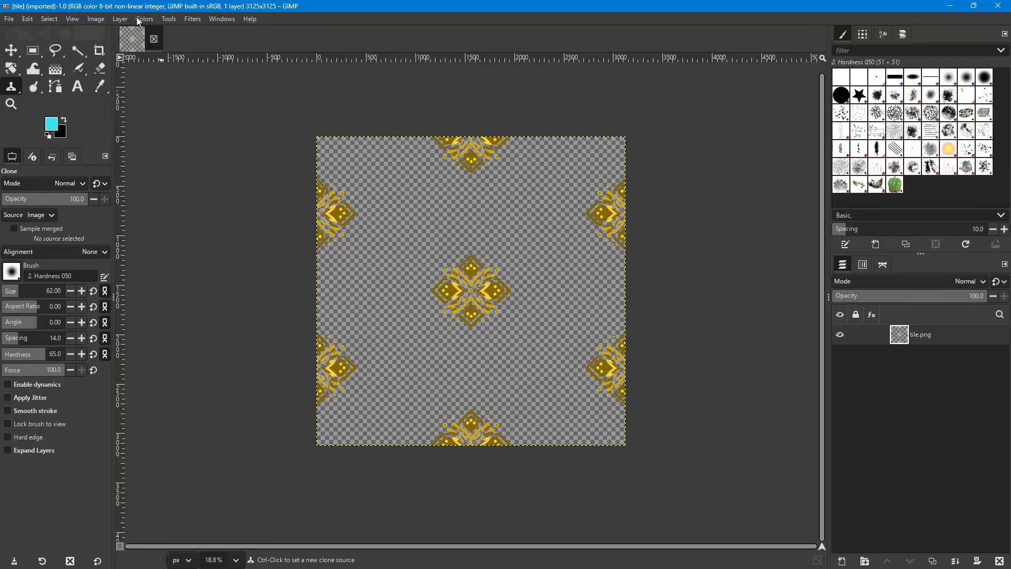
Preview the tile layer offset by half its width and height with wrap-around edges to examine the seams, and cancel the offset.
click(120, 20)
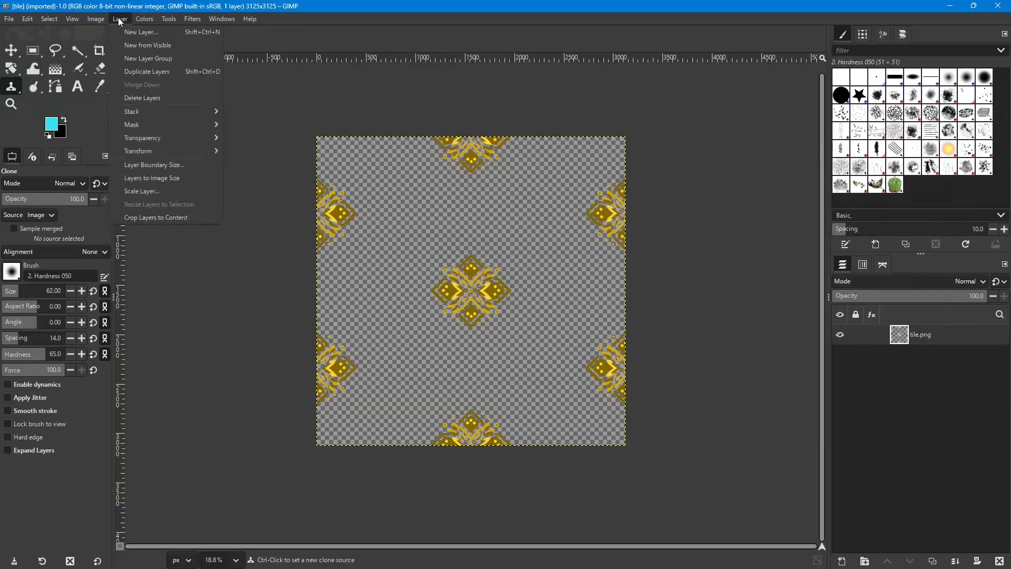
mouse_move(42, 21)
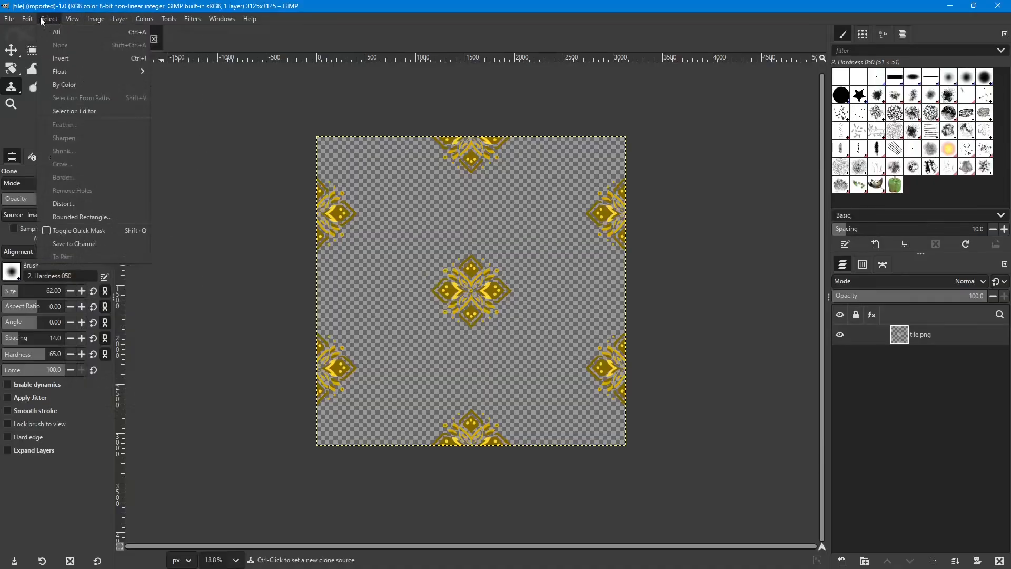
click(118, 19)
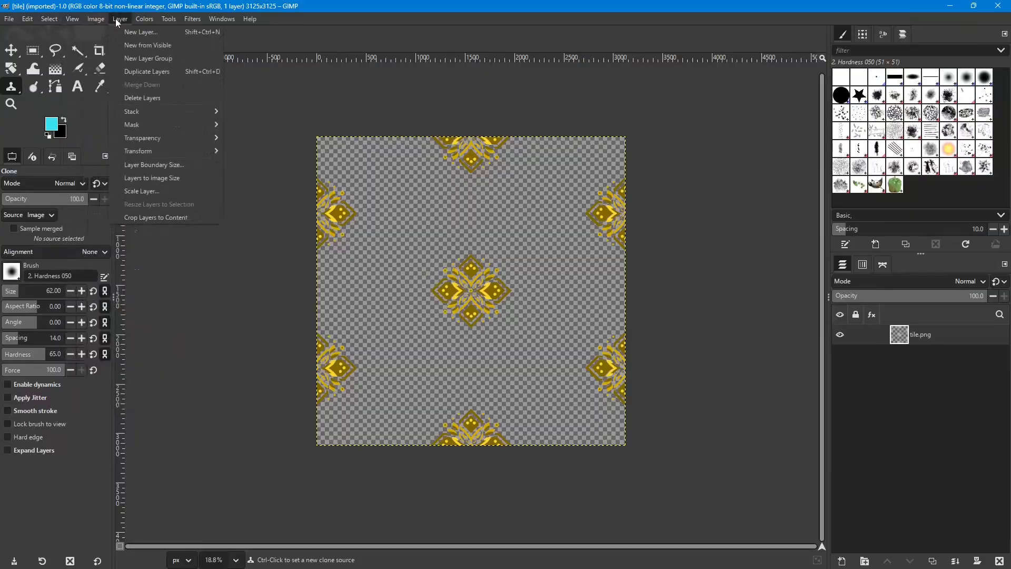
mouse_move(139, 153)
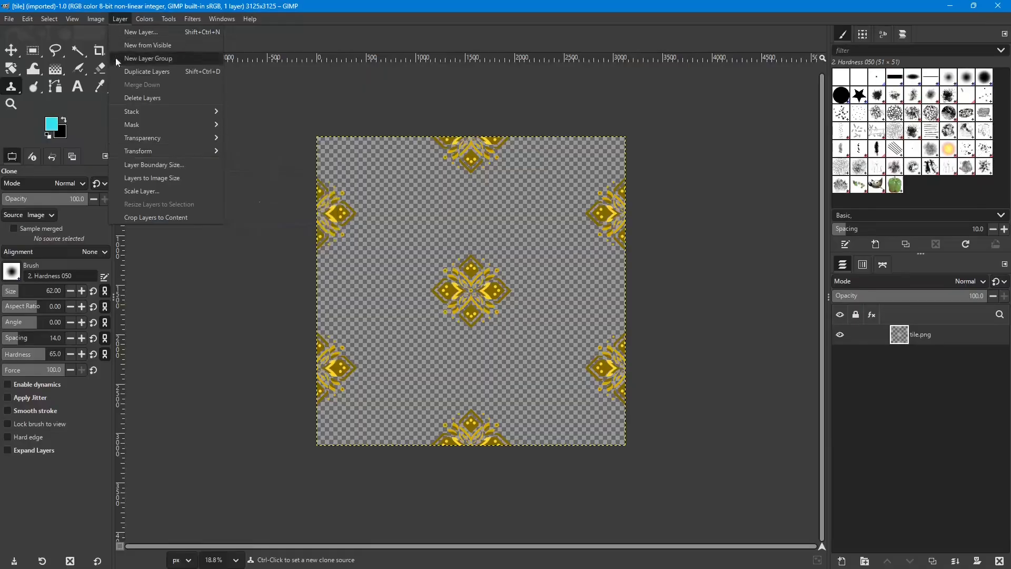
mouse_move(196, 150)
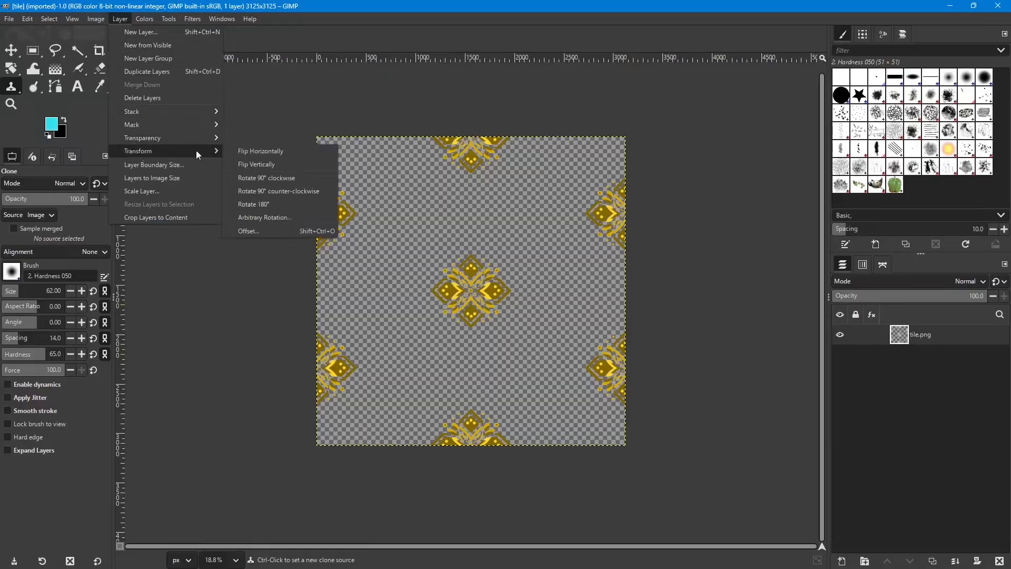
click(246, 232)
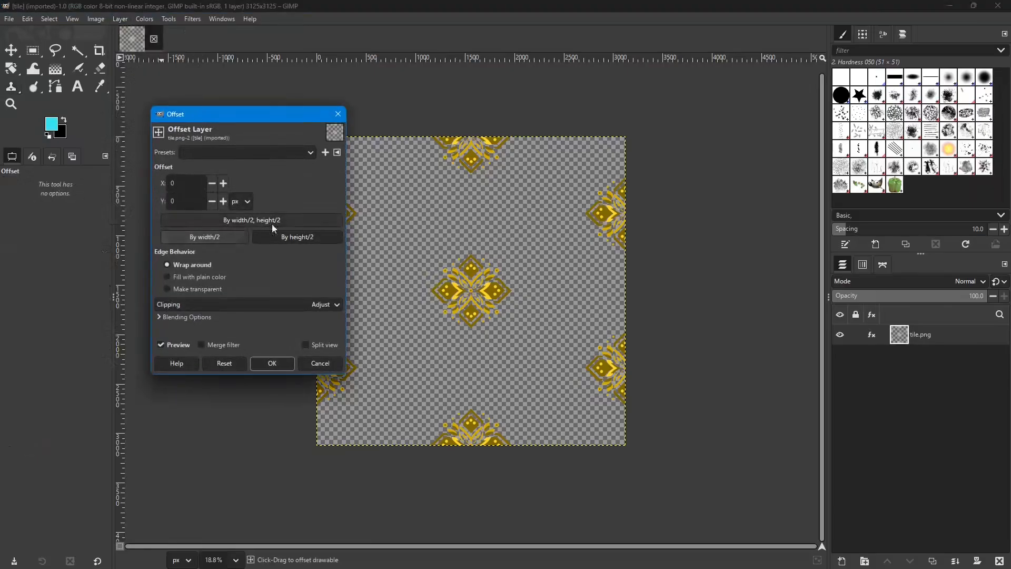
drag(275, 115, 848, 69)
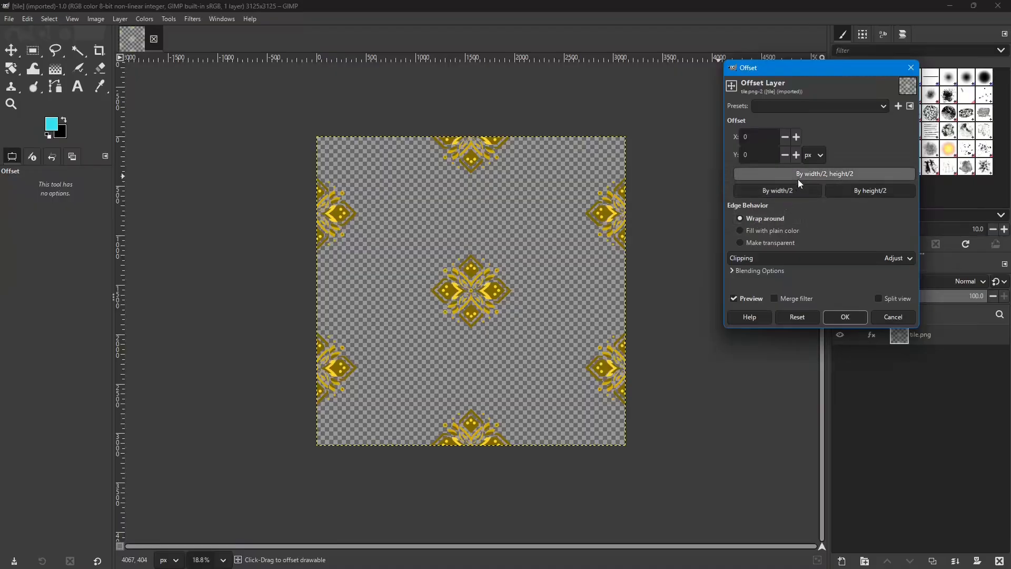
click(833, 173)
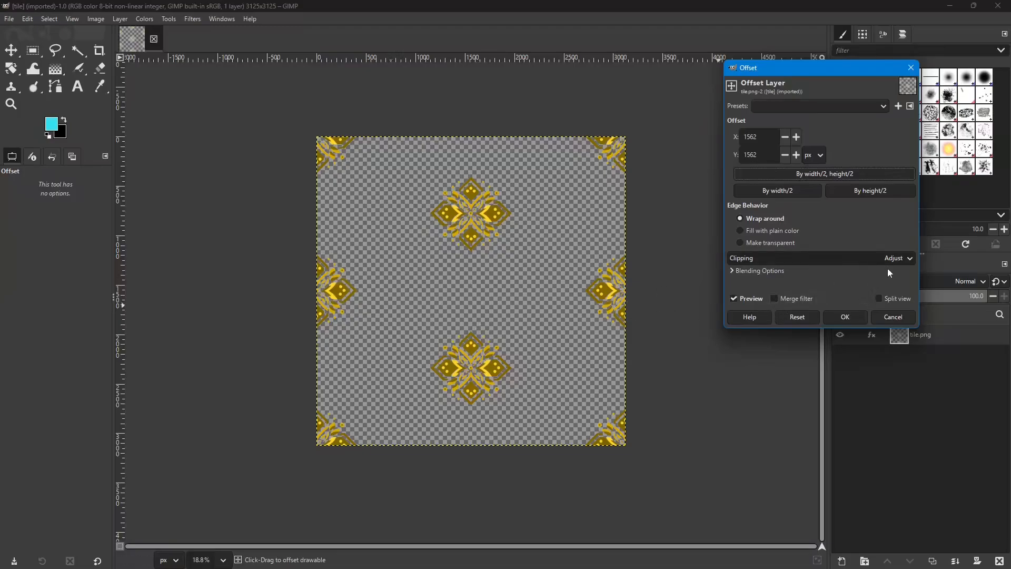
click(733, 269)
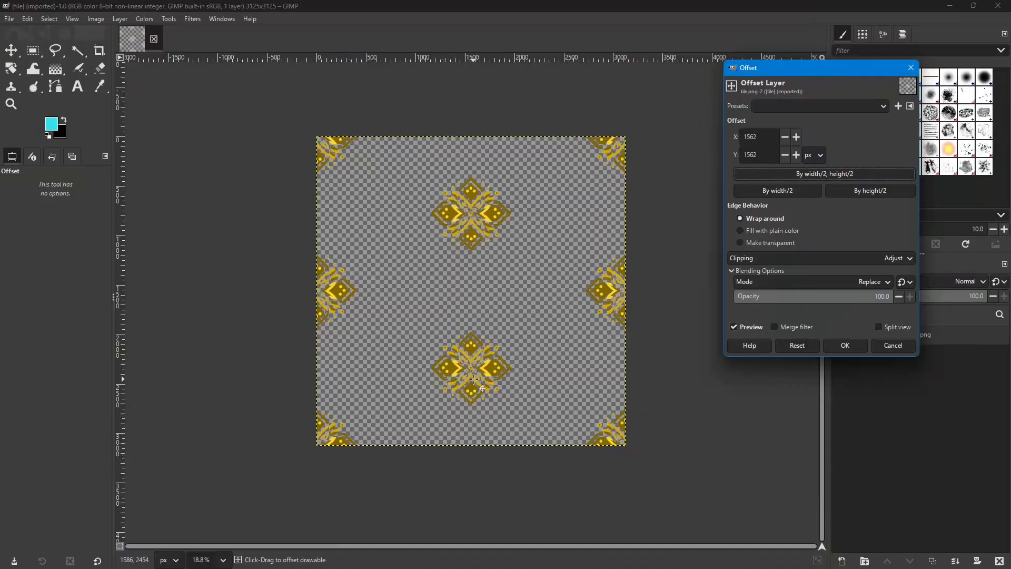
click(893, 346)
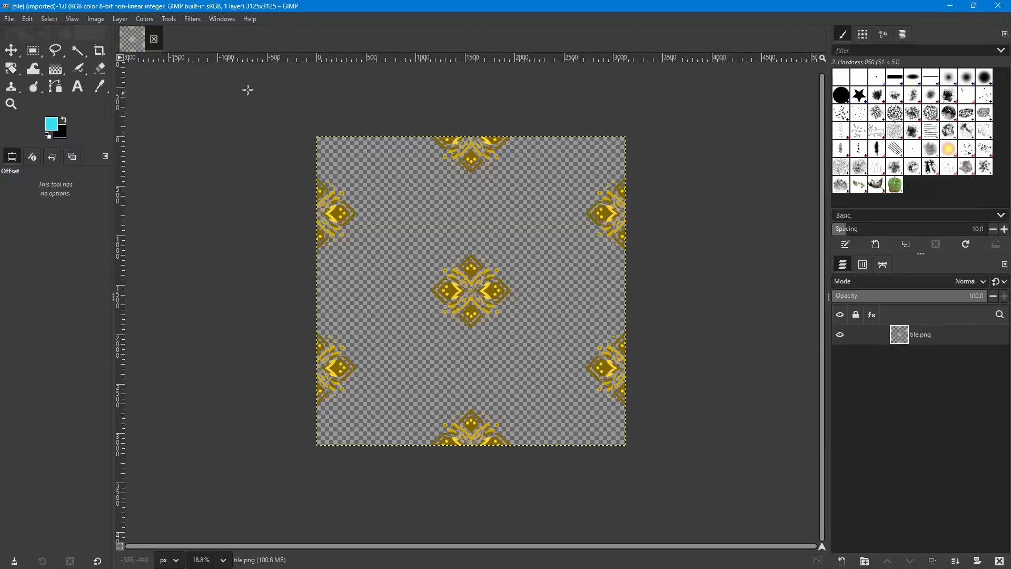
Create a new 5000 × 5000 px image at 300 ppi in RGB color, accepting its large memory size.
click(9, 19)
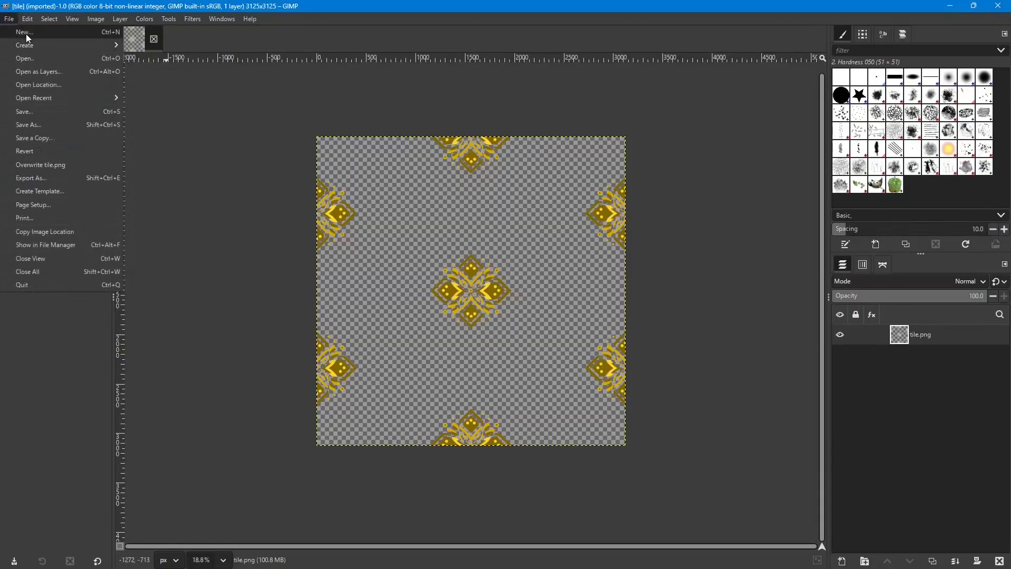
click(25, 32)
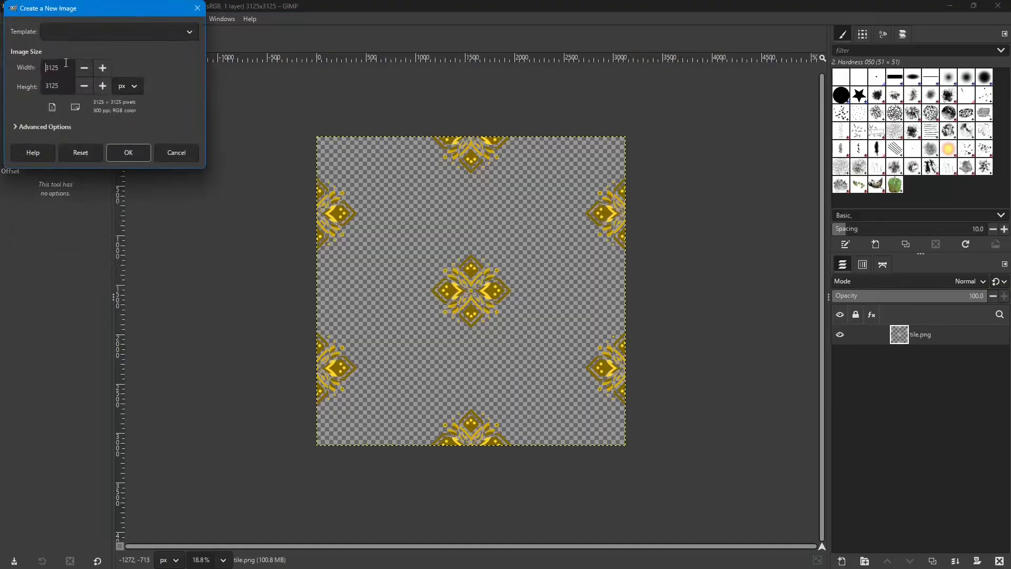
drag(65, 65, 28, 65)
text(5000)
key(Tab)
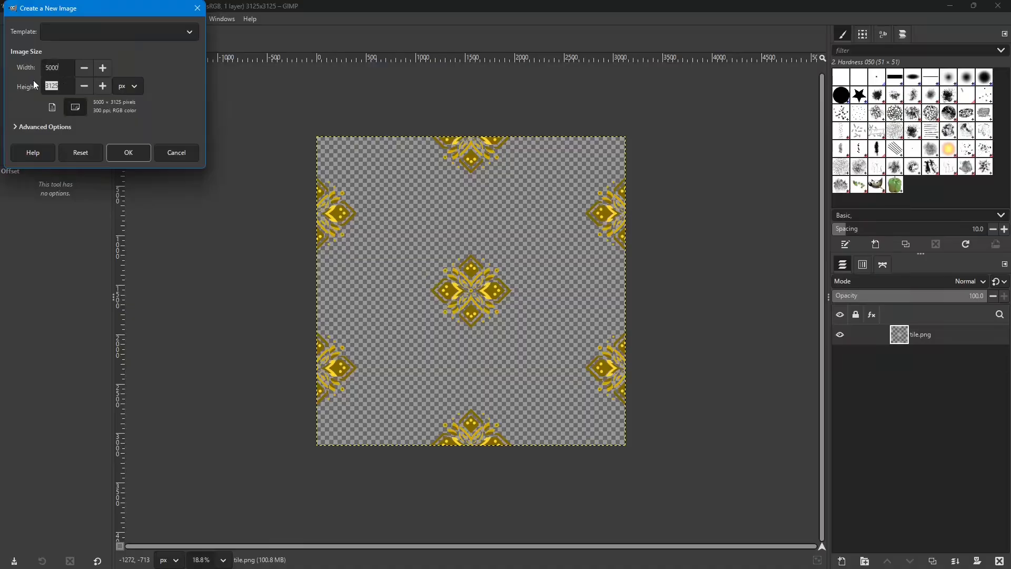
text(5000)
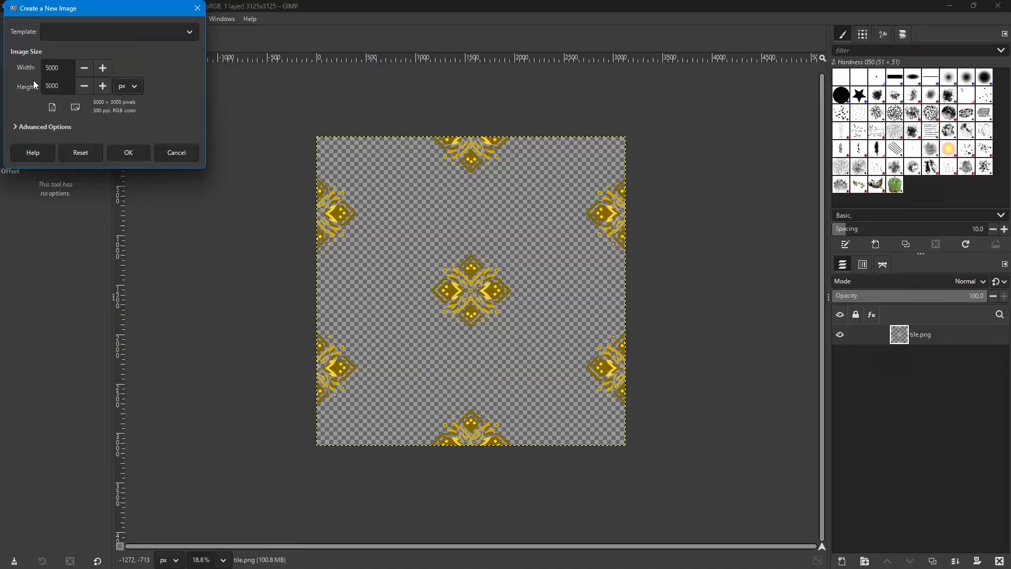
click(145, 153)
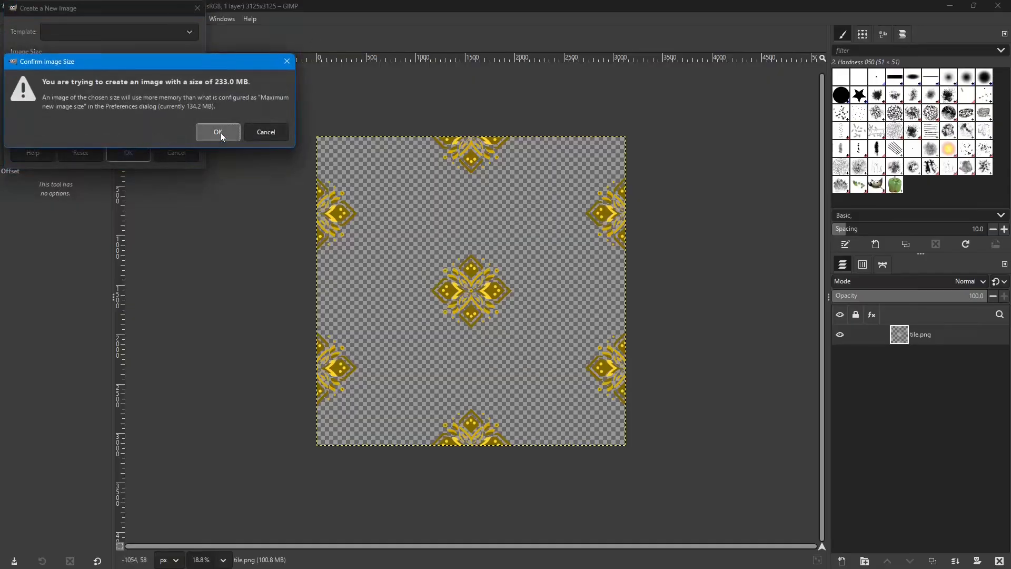
click(266, 132)
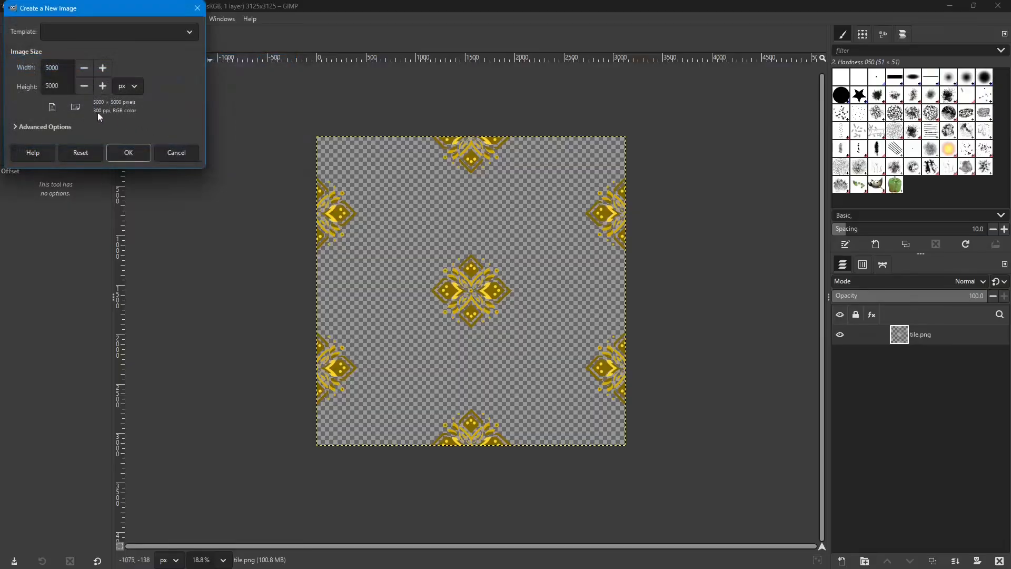
click(43, 129)
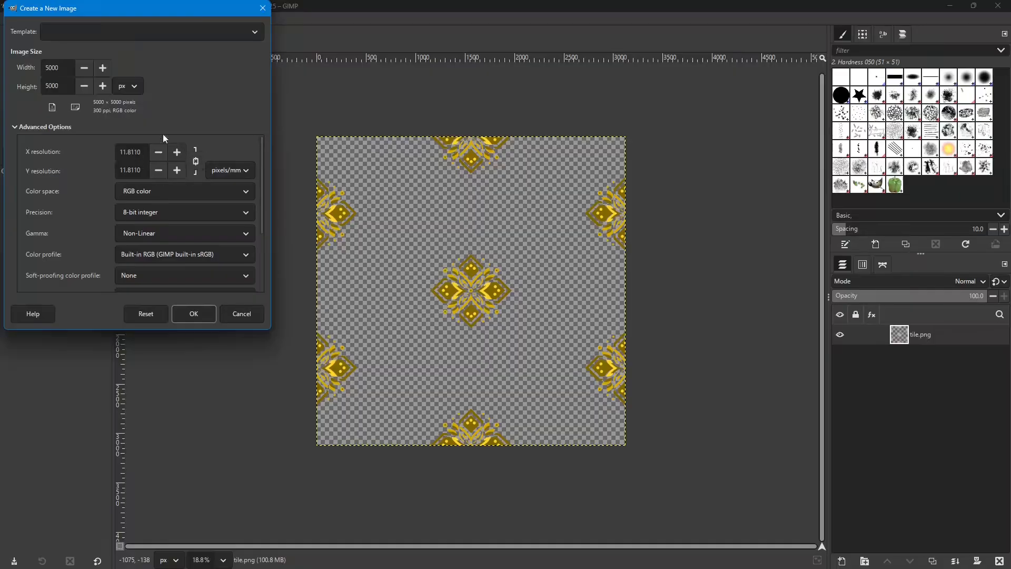
click(177, 313)
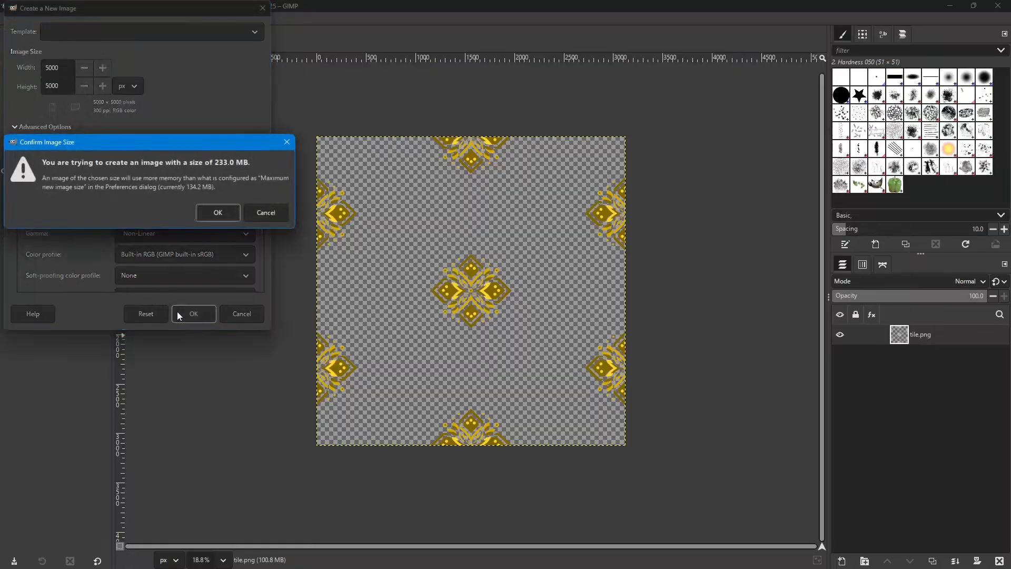
click(218, 212)
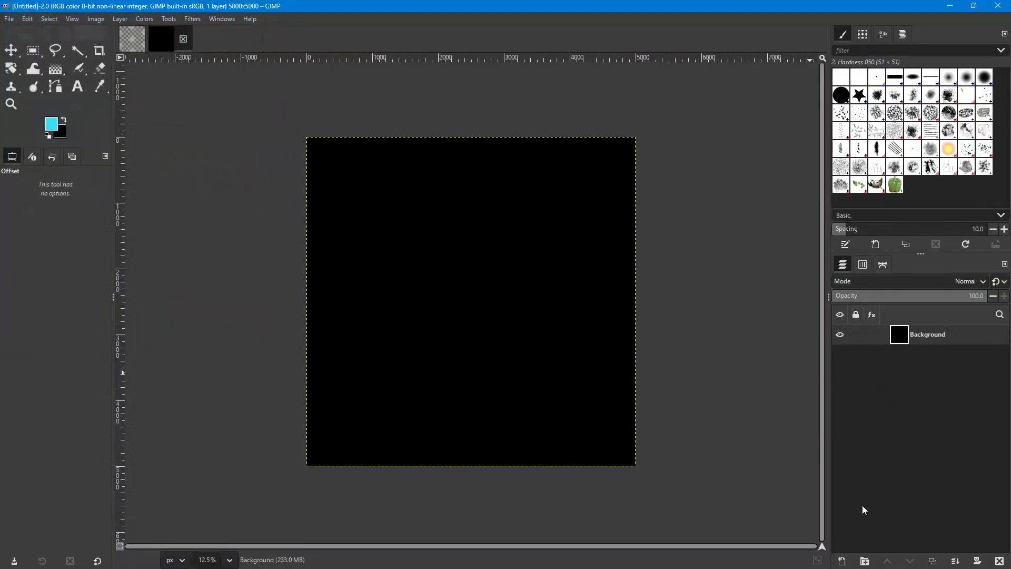
click(842, 561)
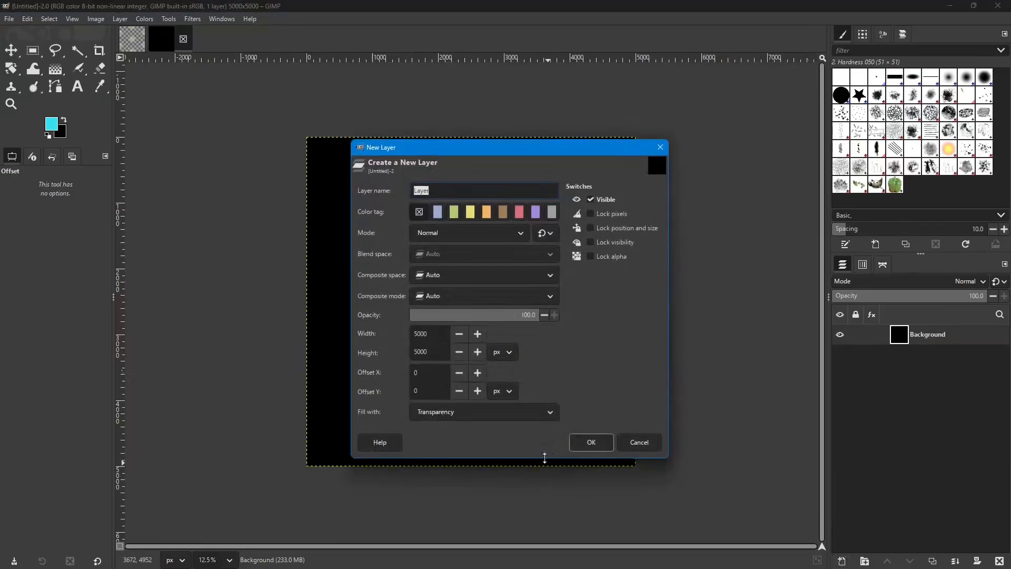
click(592, 442)
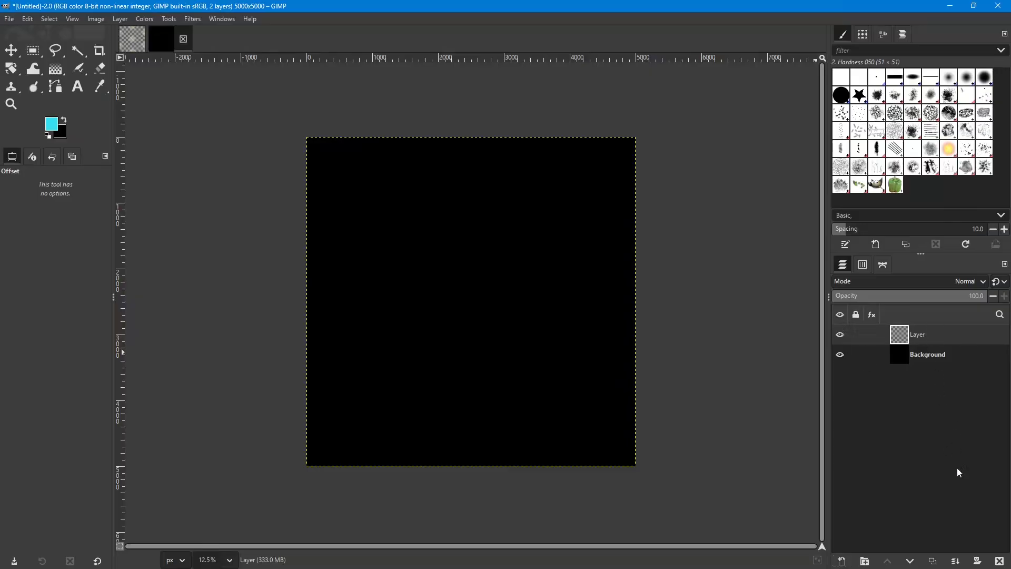
click(1001, 562)
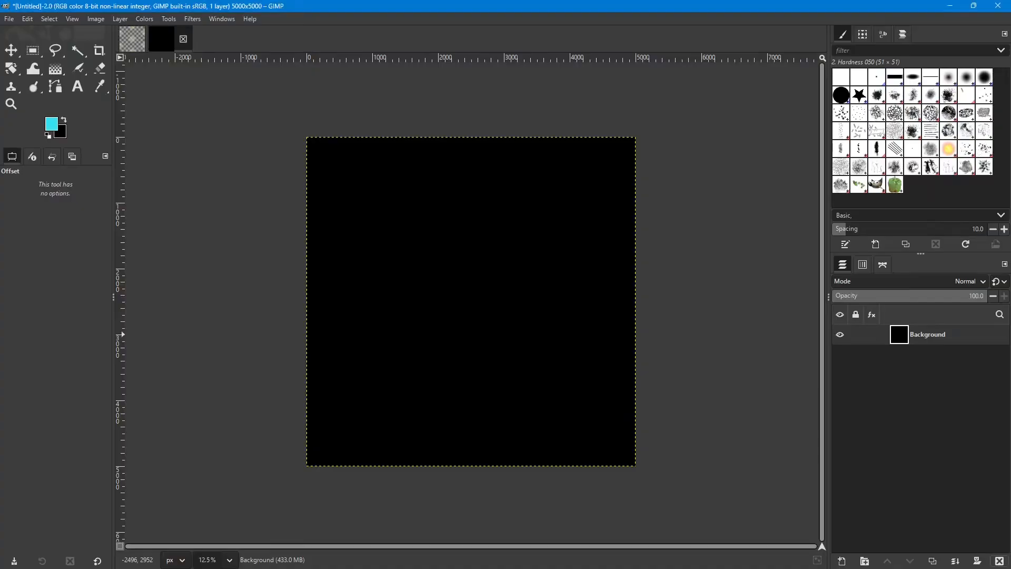
Bring tile.png from the E:\Print On Demand folder into the new image as a layer above the Background.
drag(0, 100, 119, 35)
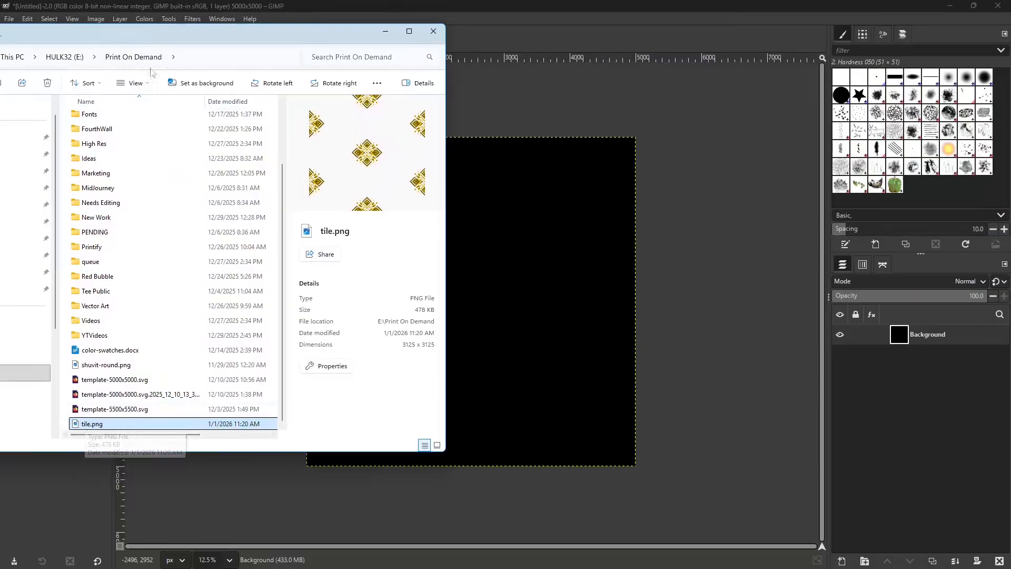
drag(167, 36, 0, 68)
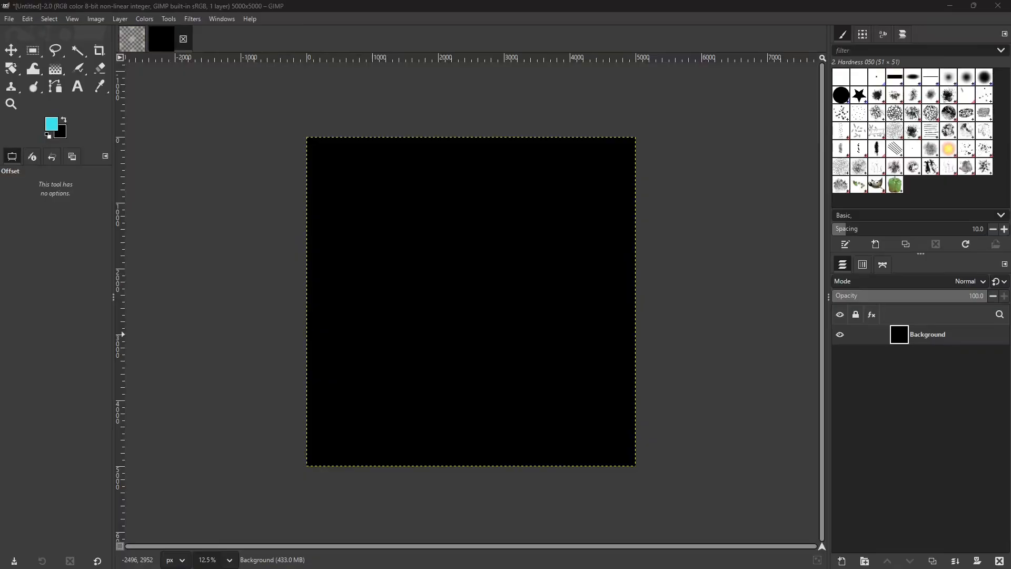
drag(381, 318, 413, 302)
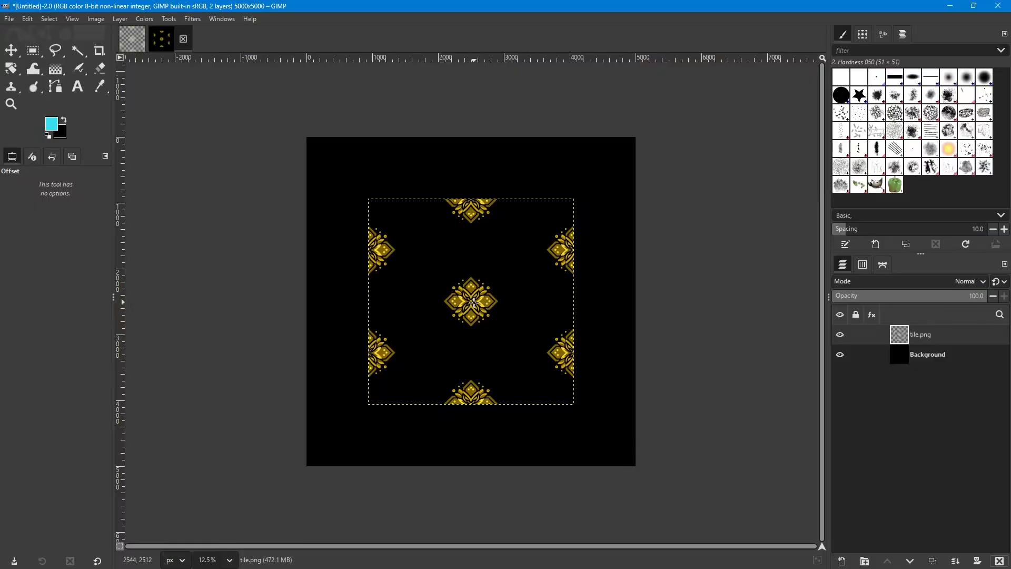
Scale the tile.png layer to 1000 × 1000 px.
right_click(939, 333)
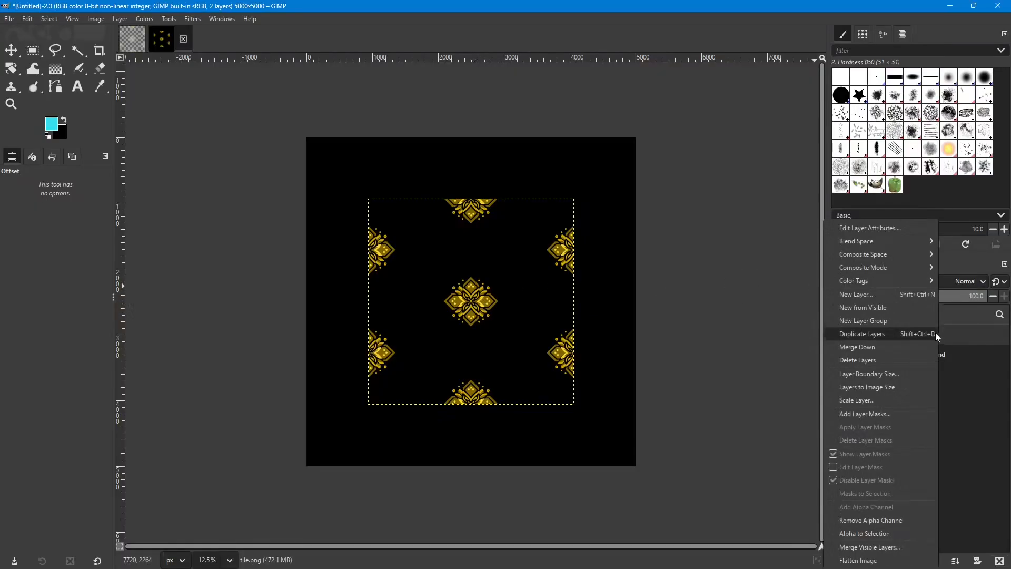
click(864, 402)
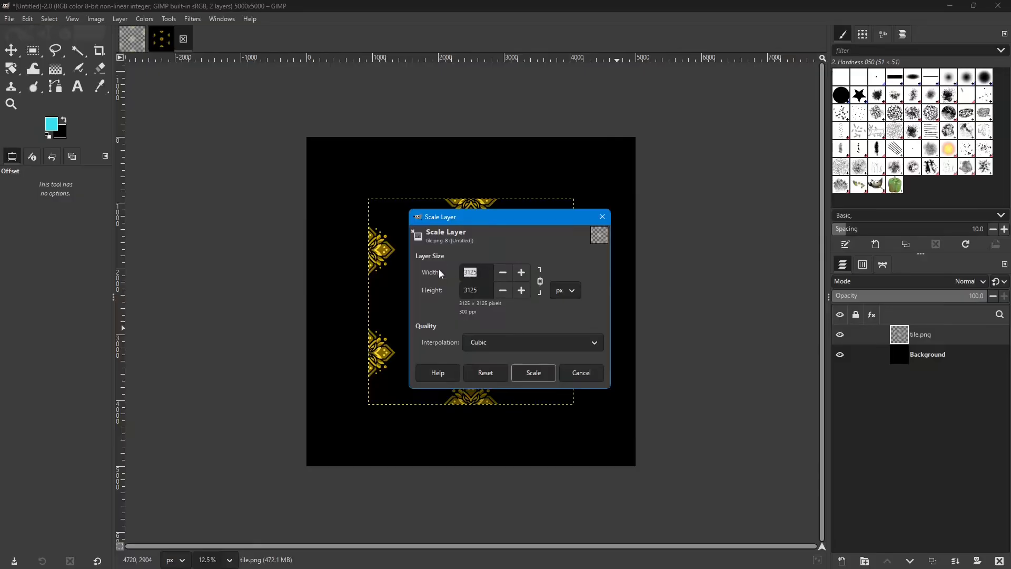
text(1000)
key(Tab)
click(531, 375)
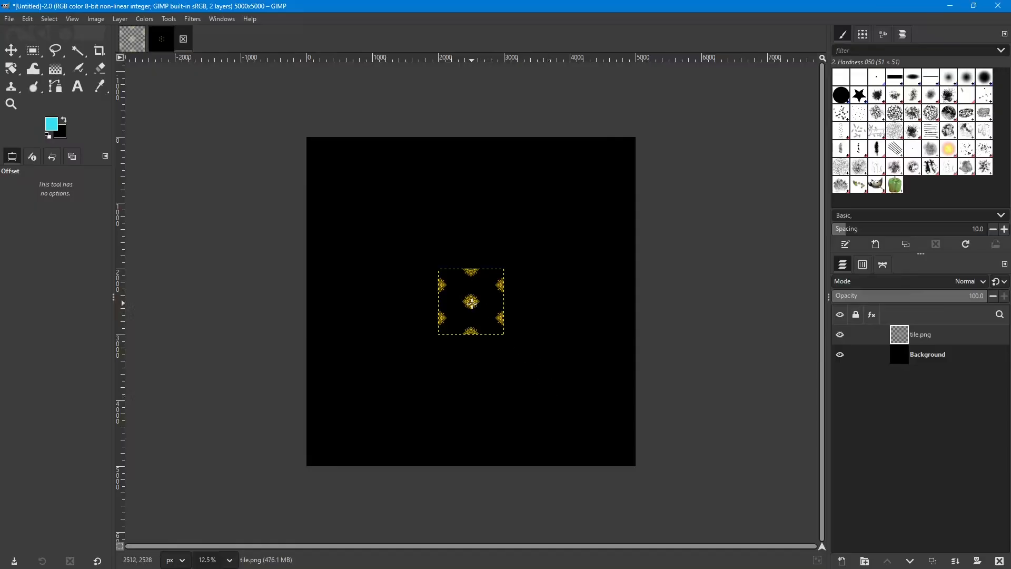
Move the scaled tile into the upper-left corner of the canvas, aligned with both canvas edges.
key(m)
drag(472, 301, 422, 230)
key(ctrl+z)
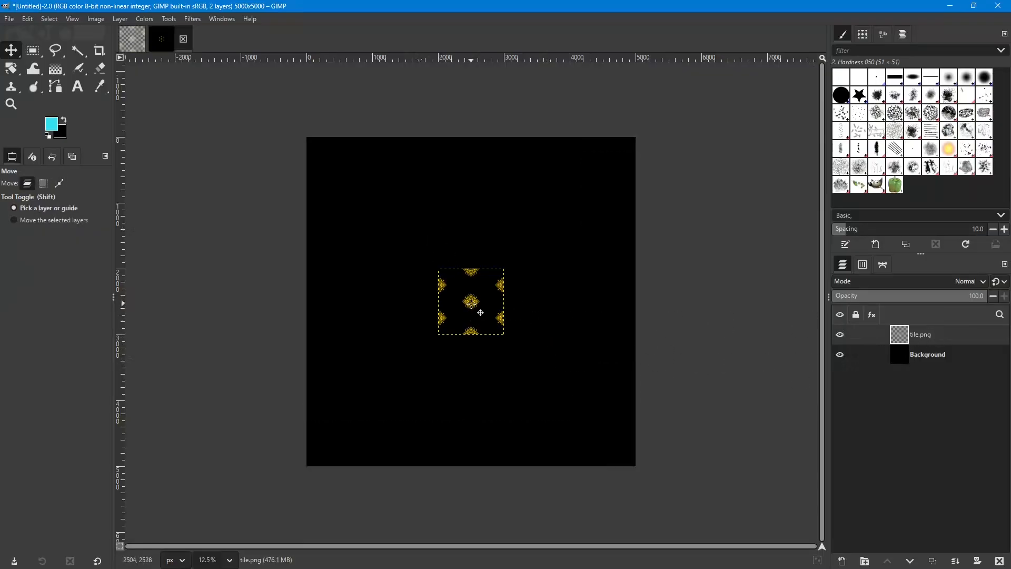
drag(481, 312, 350, 182)
ctrl+scroll(390, 243, up, 1)
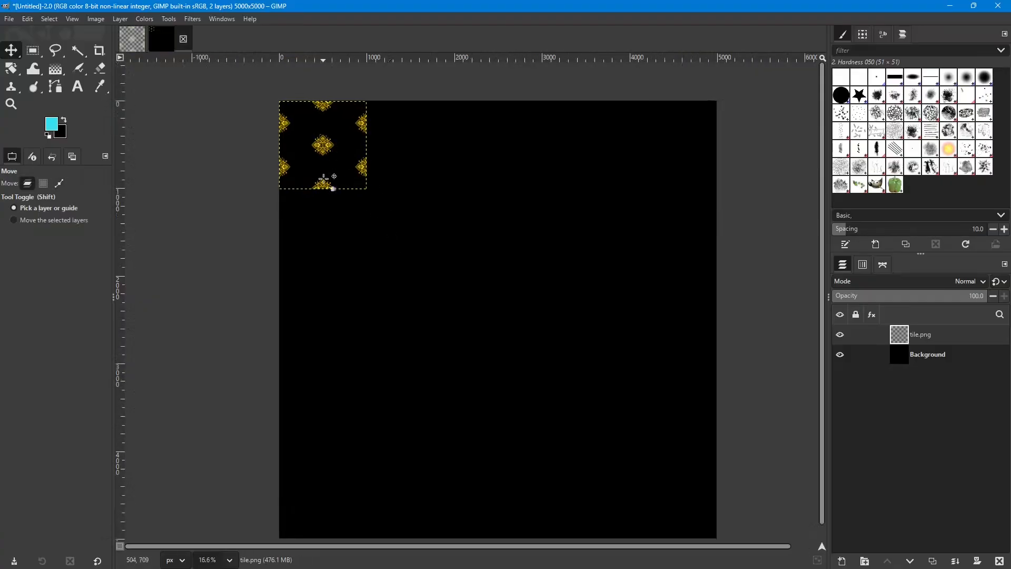
Duplicate the tile.png layer and place the copy directly to the right of the first tile.
right_click(932, 331)
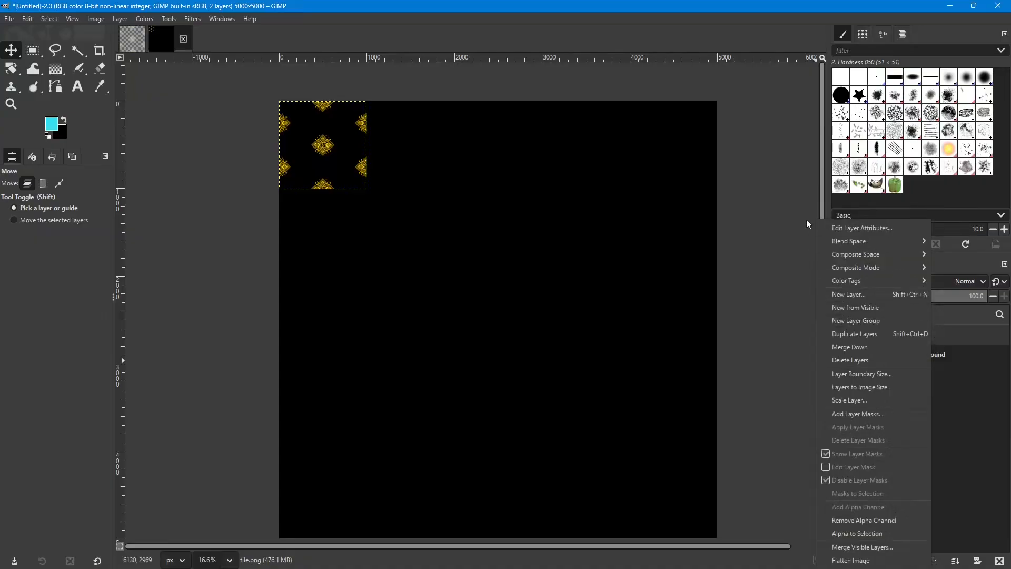
click(844, 333)
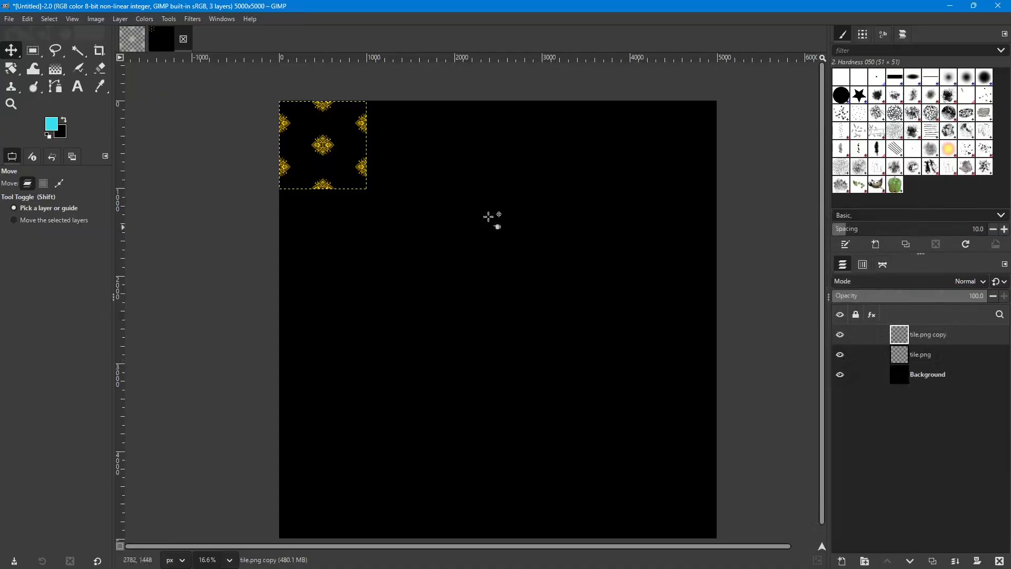
drag(335, 153, 406, 167)
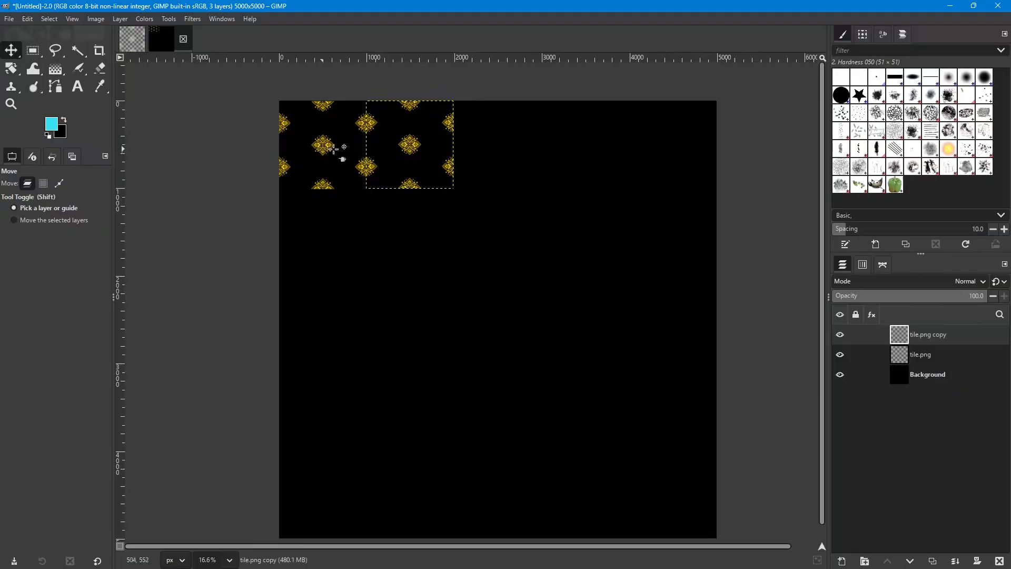
Duplicate the second tile's layer, and undo the accidental move of the Background layer.
right_click(938, 337)
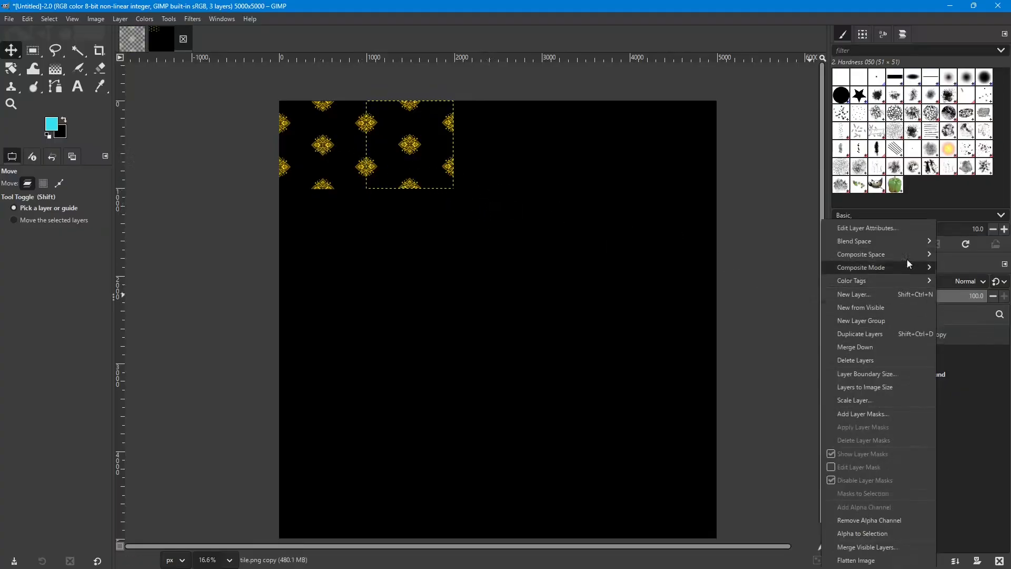
click(868, 333)
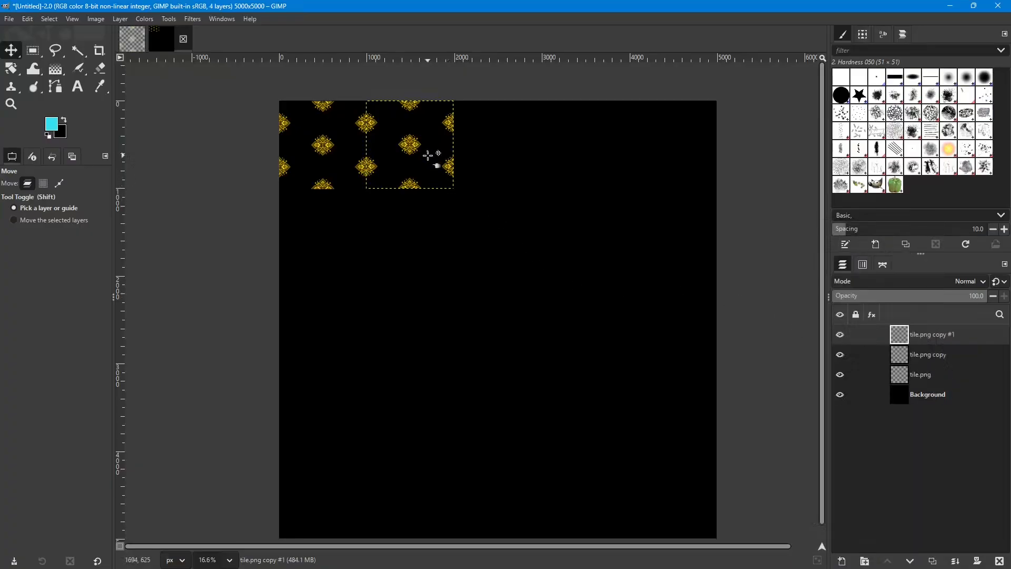
drag(418, 149, 408, 210)
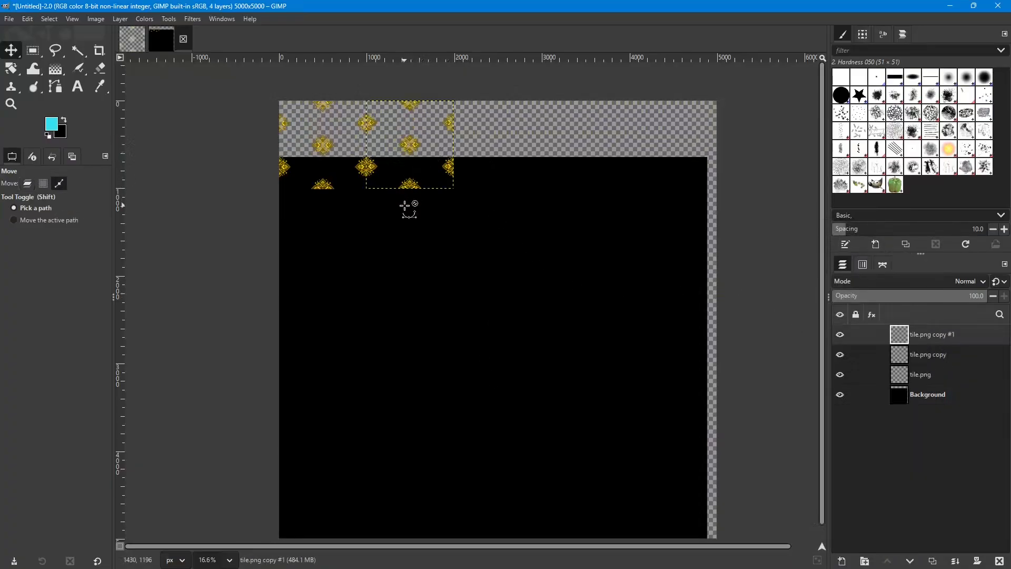
key(ctrl+z)
Lock the Background layer's position and size, and place the newest tile copy directly below the first tile.
click(954, 396)
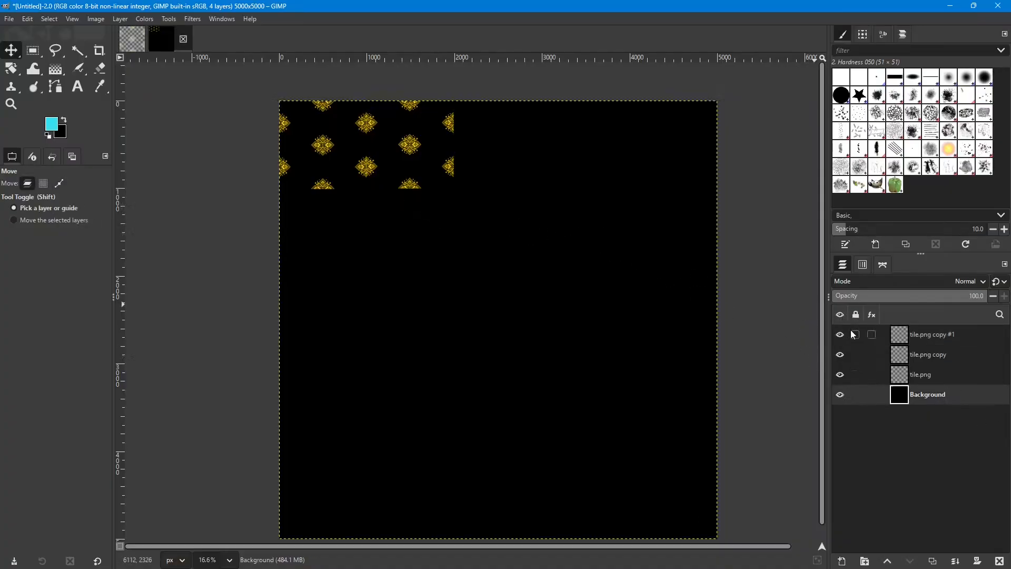
click(855, 395)
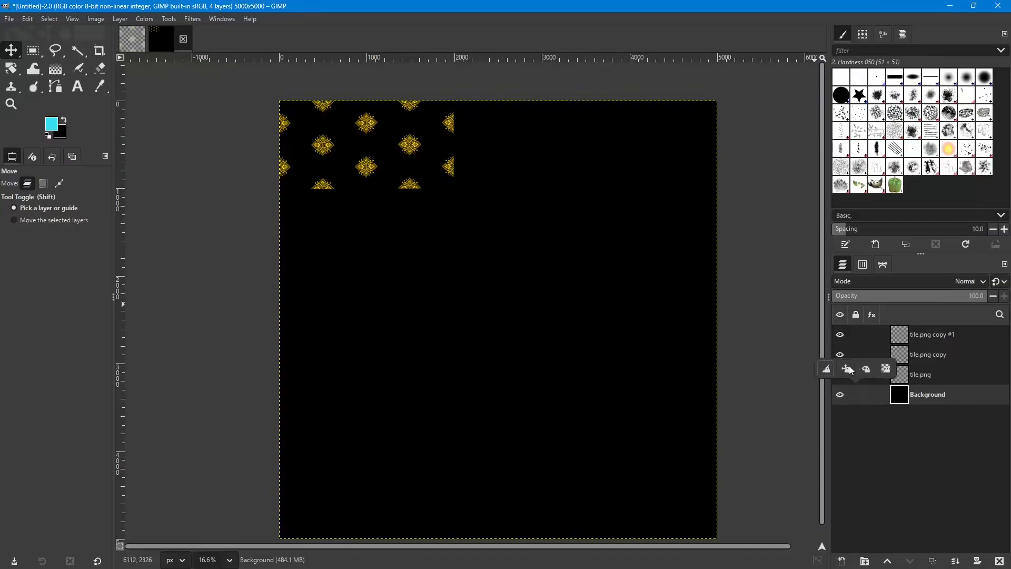
click(847, 369)
click(944, 335)
drag(413, 157, 323, 237)
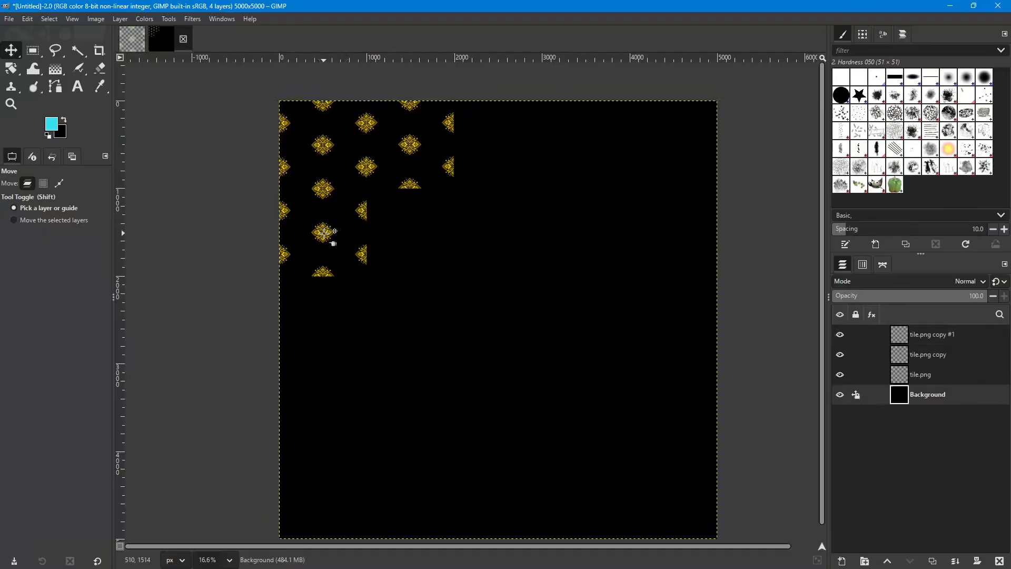
Duplicate the lower tile's layer and place the copy to its right, completing a two-by-two block of tiles.
click(955, 333)
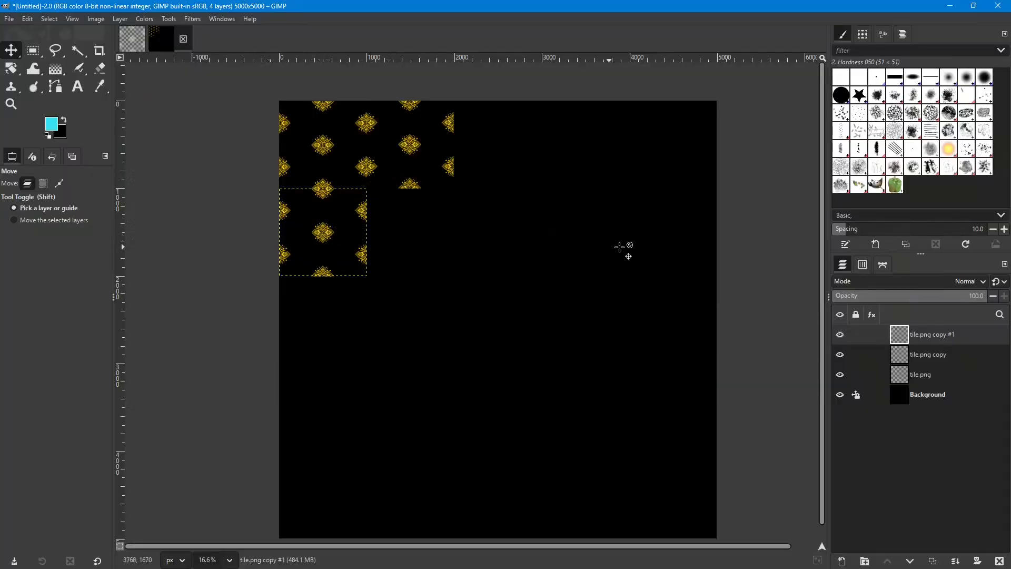
key(ctrl+shift+d)
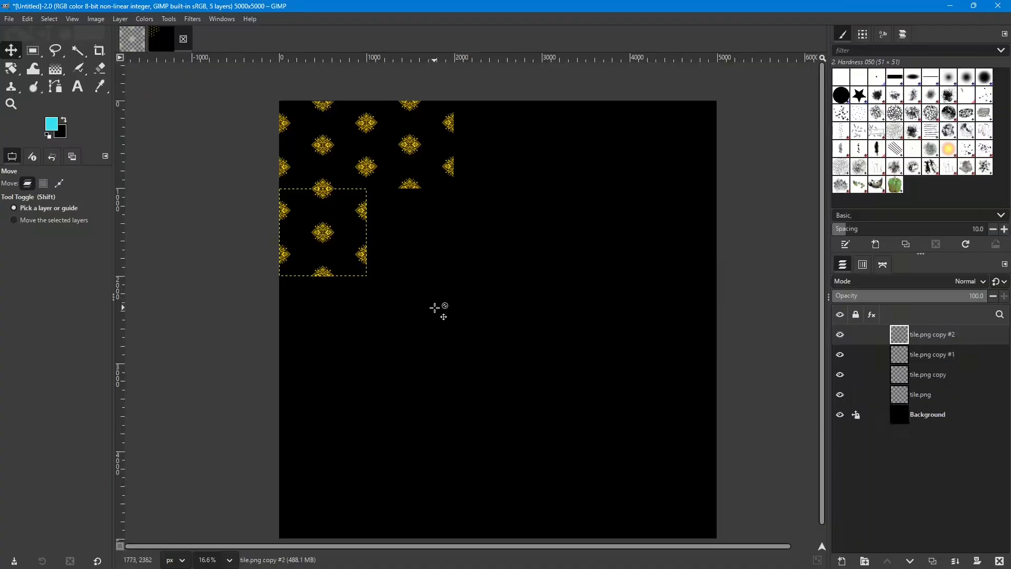
click(322, 235)
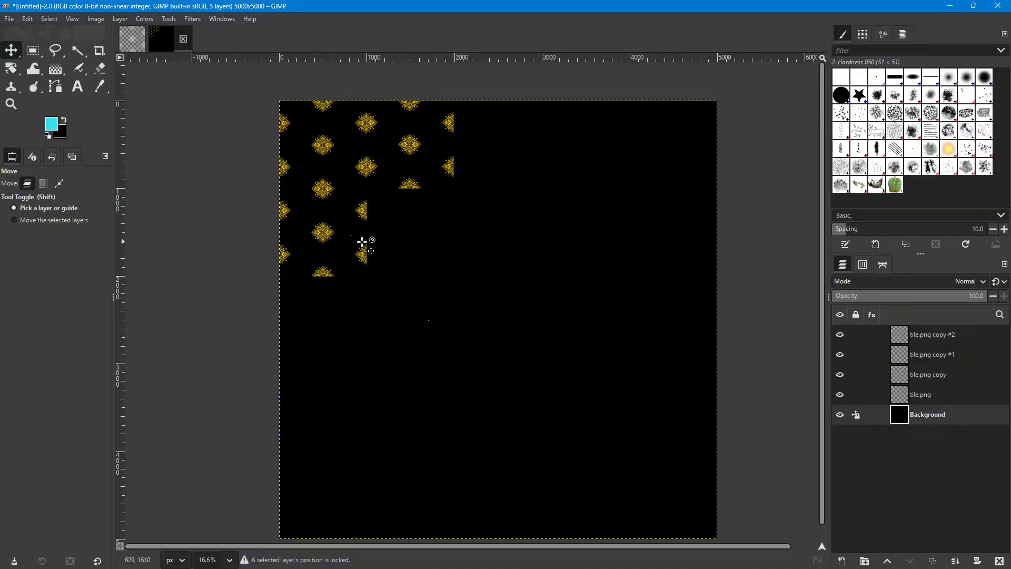
drag(332, 233, 415, 233)
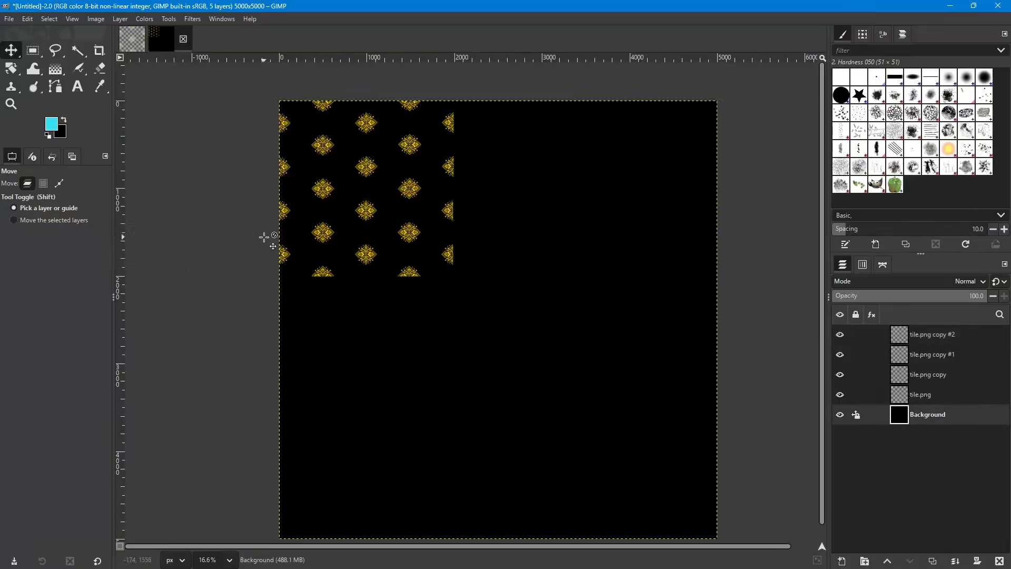
Shift the right-hand tiles slightly outward so the split motifs join cleanly along the vertical seam near 1000 px.
scroll(375, 193, up, 5)
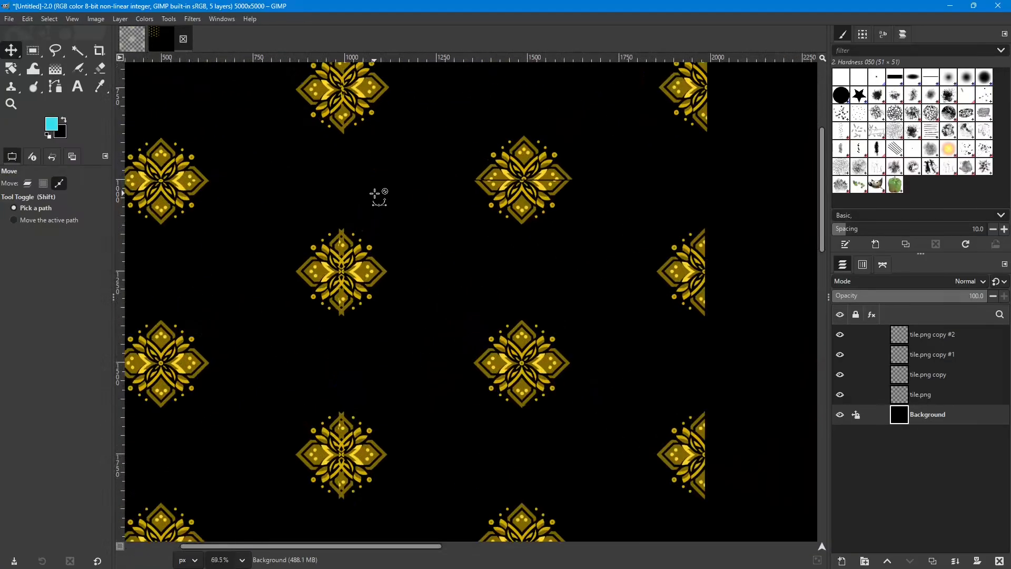
scroll(375, 195, up, 4)
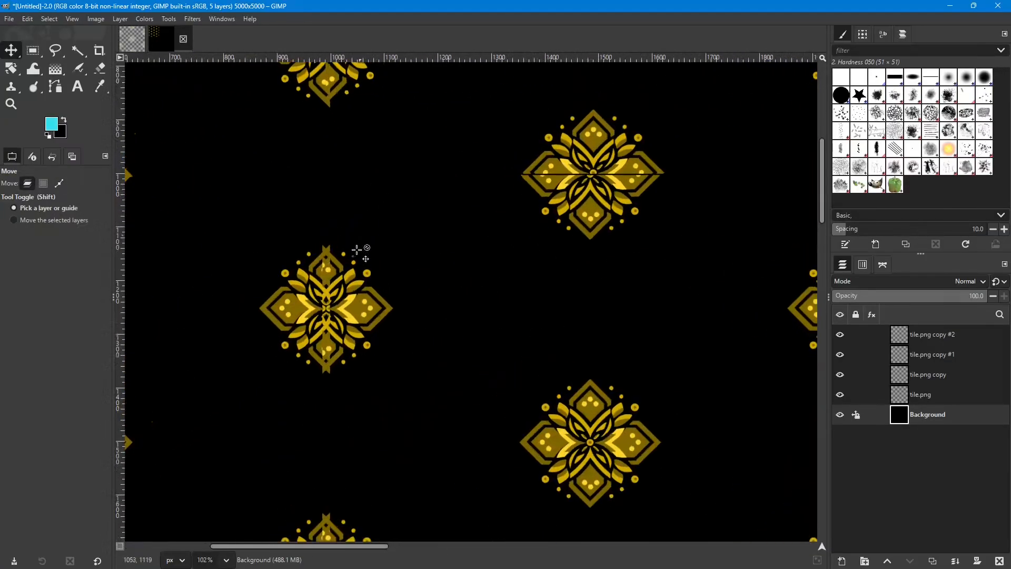
drag(368, 301, 374, 302)
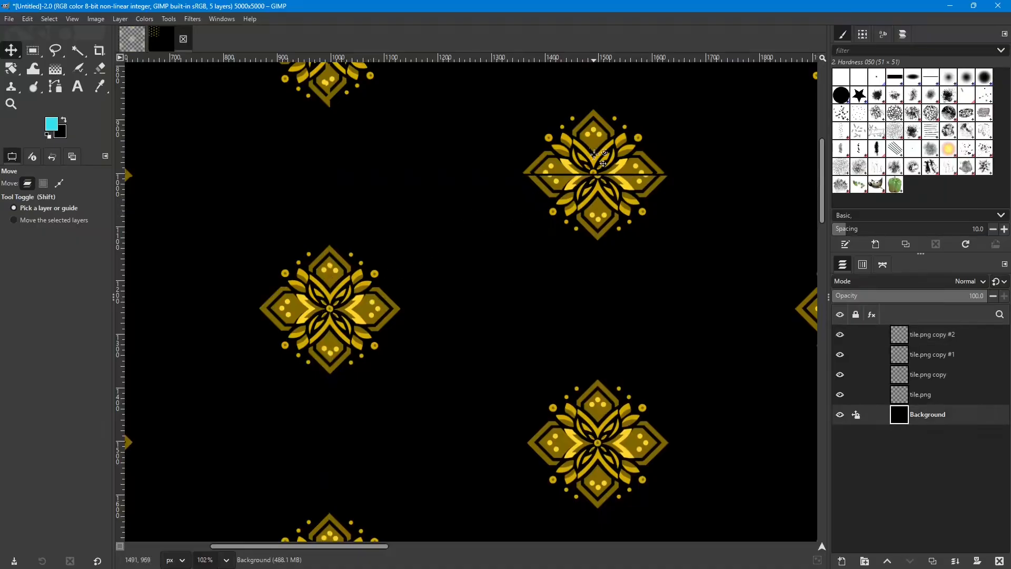
Nudge the upper-right tile into line with its neighbours to close the horizontal seam, and check the whole two-by-two block.
click(590, 138)
drag(590, 138, 594, 143)
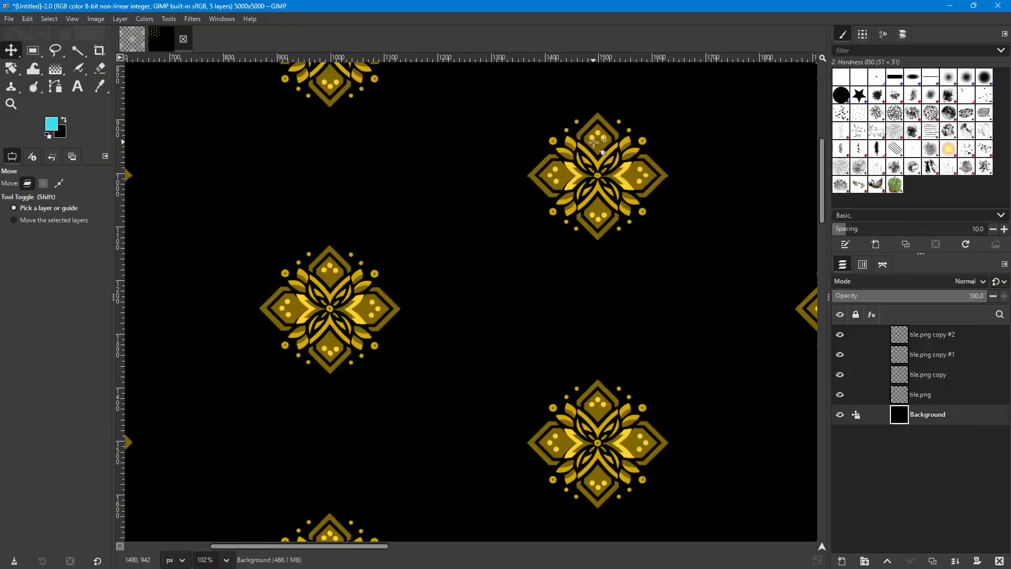
ctrl+scroll(481, 306, down, 6)
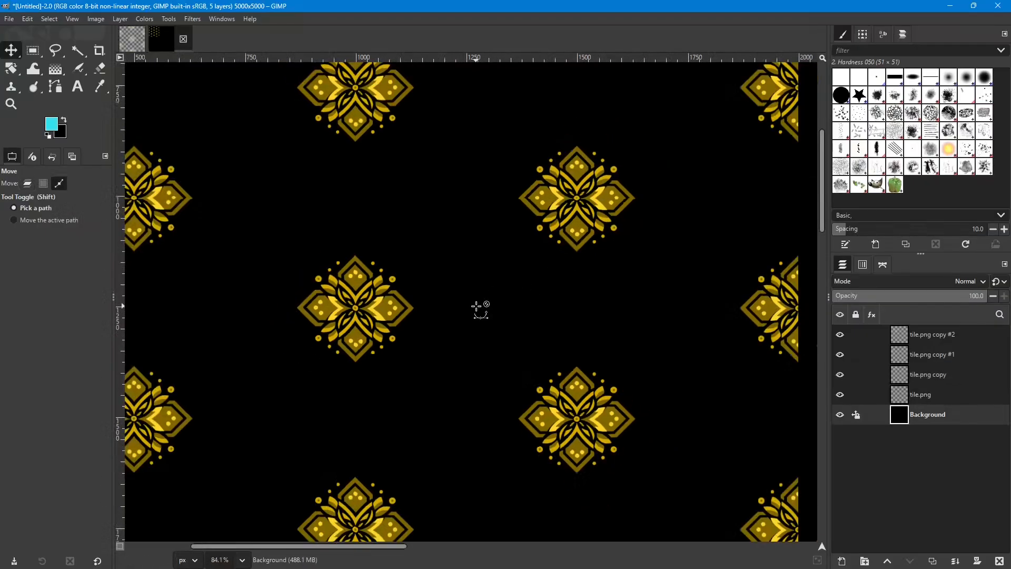
ctrl+scroll(481, 305, down, 2)
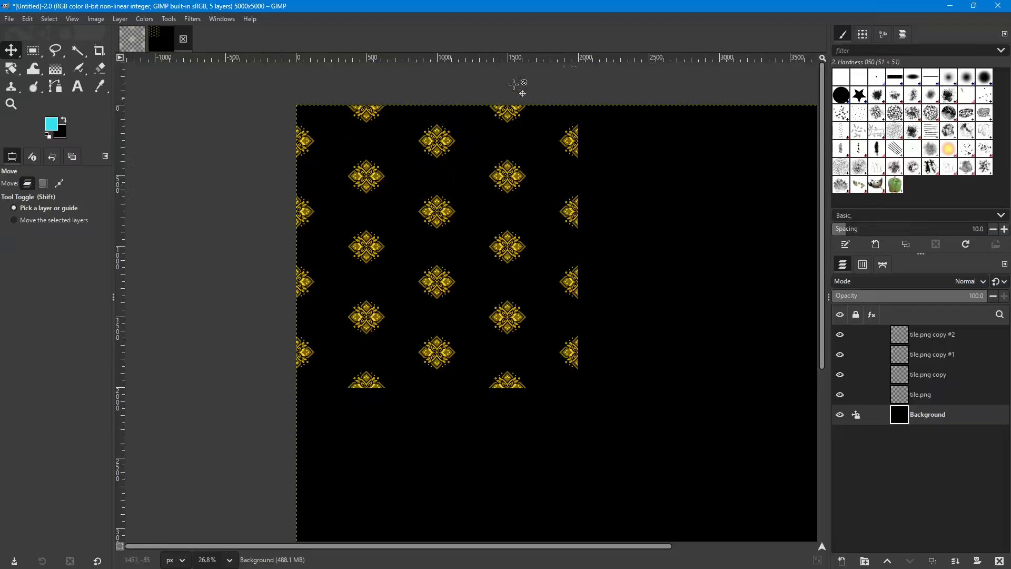
Quit GIMP, discarding the unsaved test image, and return to the tile-pattern.svg document in Inkscape.
click(997, 6)
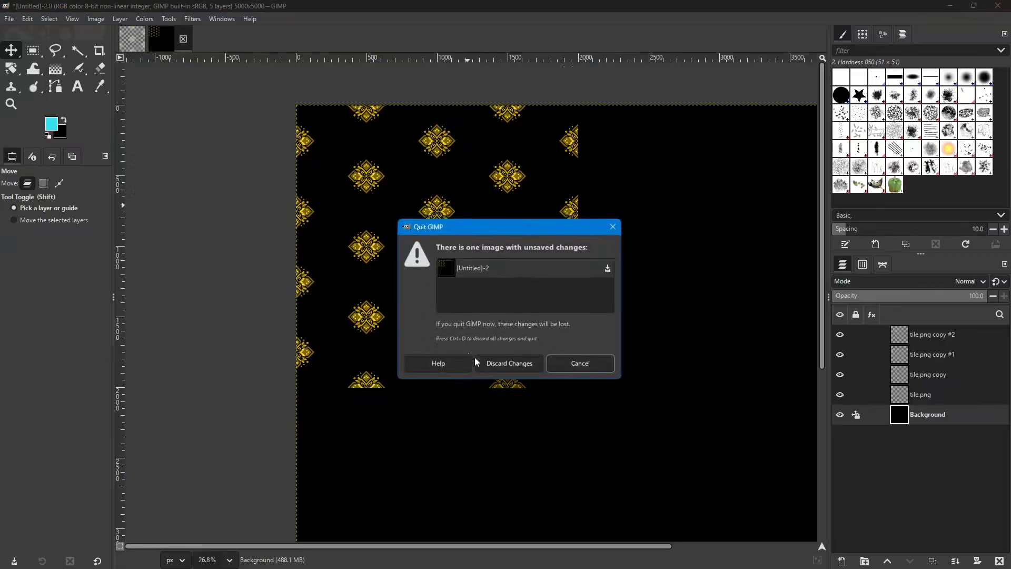
click(508, 364)
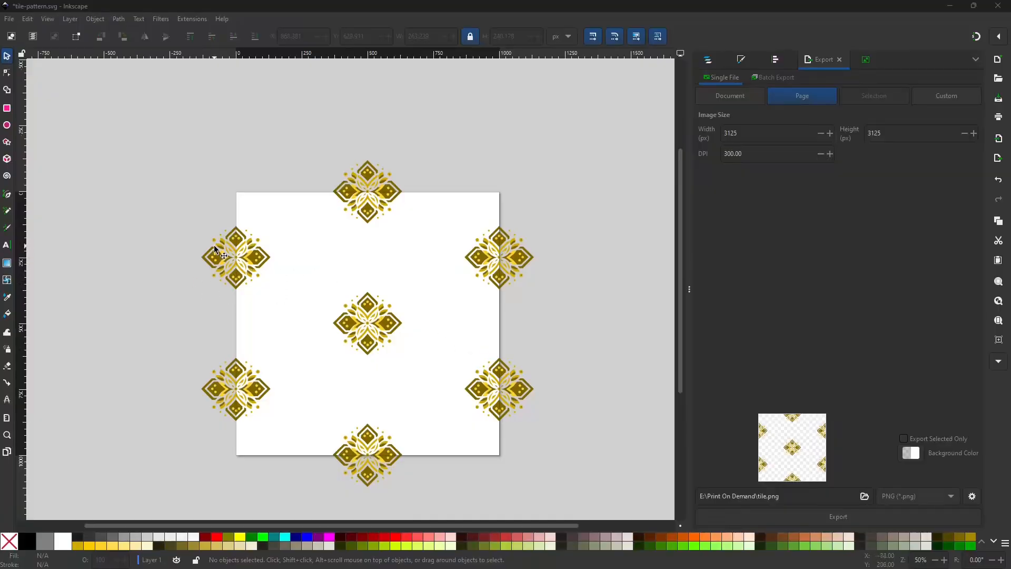